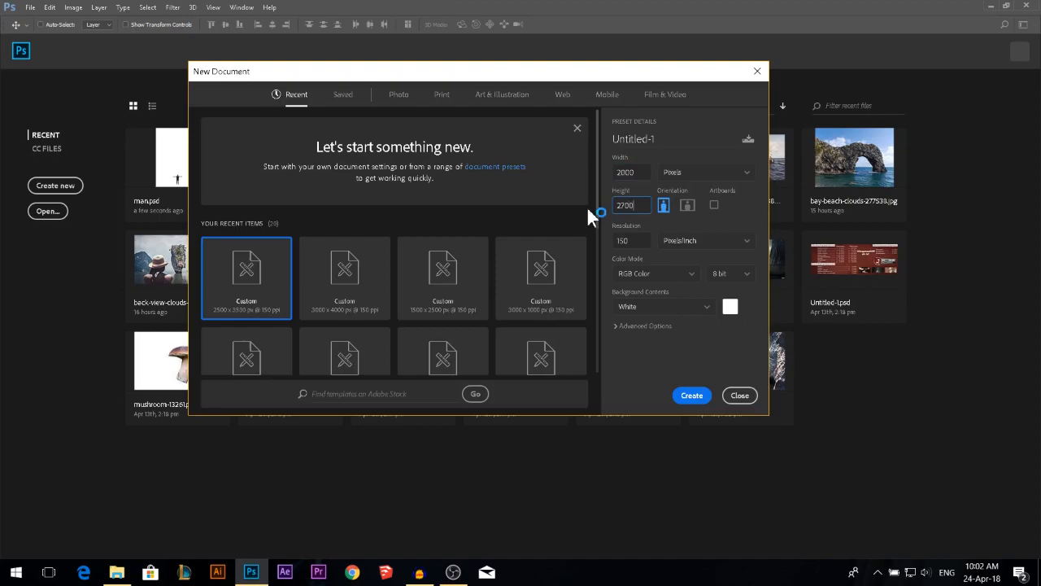
- Create the 2000 × 2700 px document with a resolution of 100 pixels/inch
{"action": "key", "text": "Tab"}
{"action": "type", "text": "100"}
{"action": "left_click", "coordinate": [691, 395]}
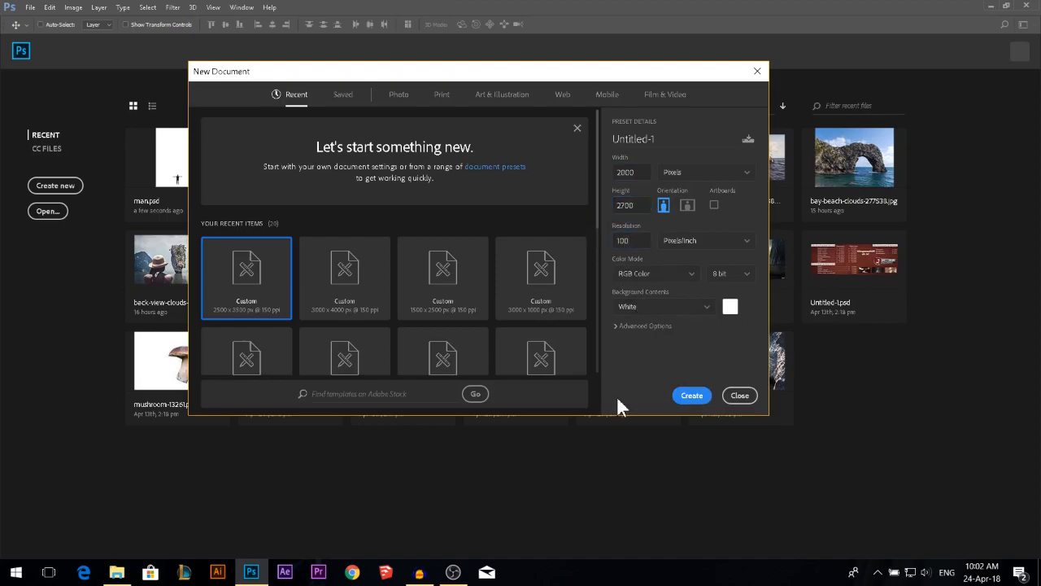
{"action": "scroll", "coordinate": [416, 315], "scroll_direction": "down", "scroll_amount": 2}
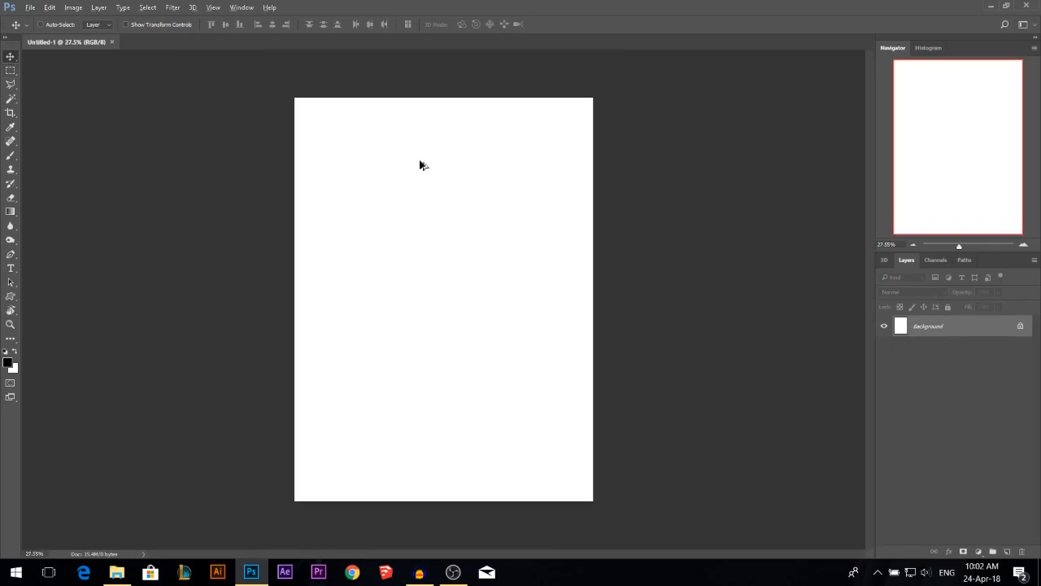
- Place the photo of the tall snow-covered tree from the file folder into the blank document
{"action": "left_click", "coordinate": [116, 572]}
{"action": "left_click", "coordinate": [163, 131]}
{"action": "left_click_drag", "start_coordinate": [163, 132], "coordinate": [432, 402]}
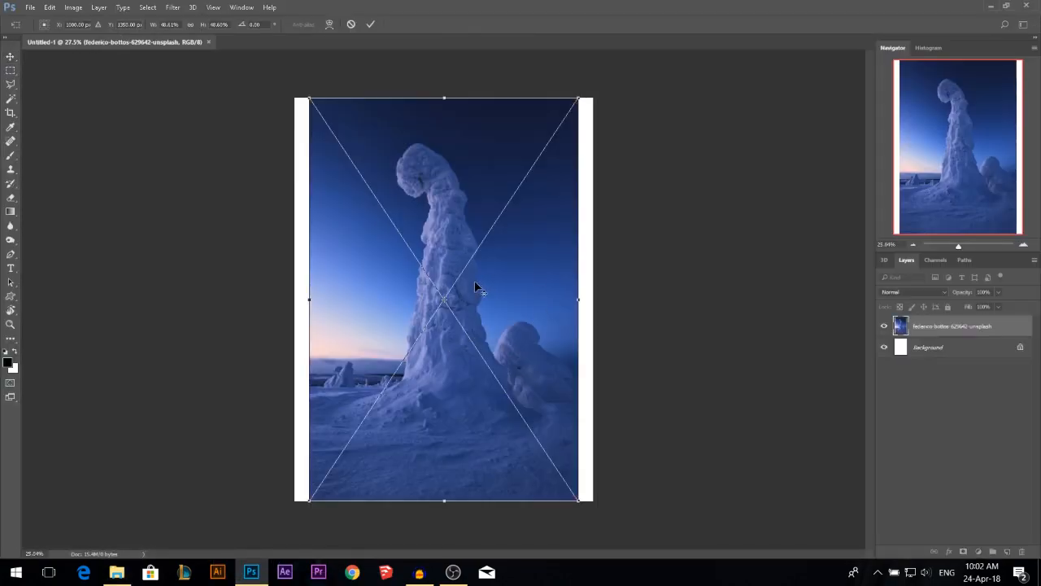
{"action": "scroll", "coordinate": [520, 303], "scroll_direction": "down", "scroll_amount": 1}
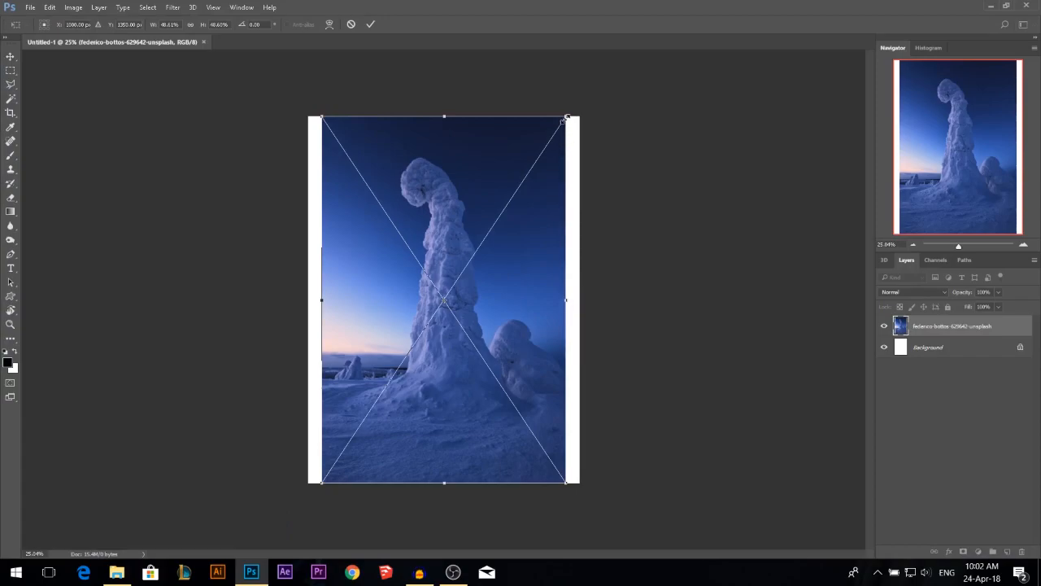
- Scale the placed photo to about 54% width and 50% height, covering the whole canvas, and commit the transform
{"action": "left_click_drag", "start_coordinate": [567, 117], "coordinate": [573, 111]}
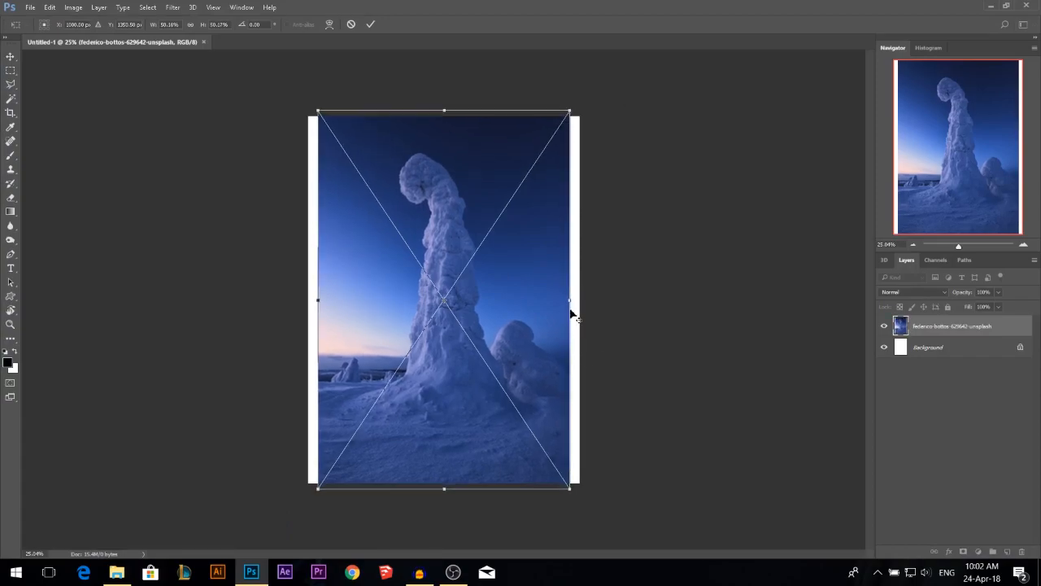
{"action": "left_click_drag", "start_coordinate": [575, 305], "coordinate": [580, 305]}
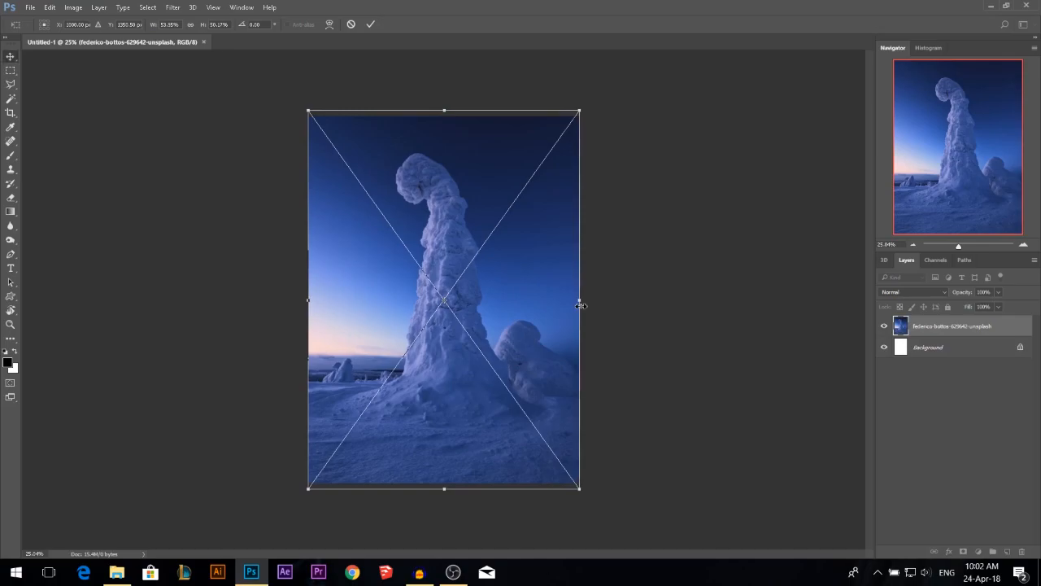
{"action": "key", "text": "Return"}
- Select the pink glow and cloud area just above the horizon, left of the snowy tree, with the Magic Wand
{"action": "scroll", "coordinate": [561, 356], "scroll_direction": "up", "scroll_amount": 2}
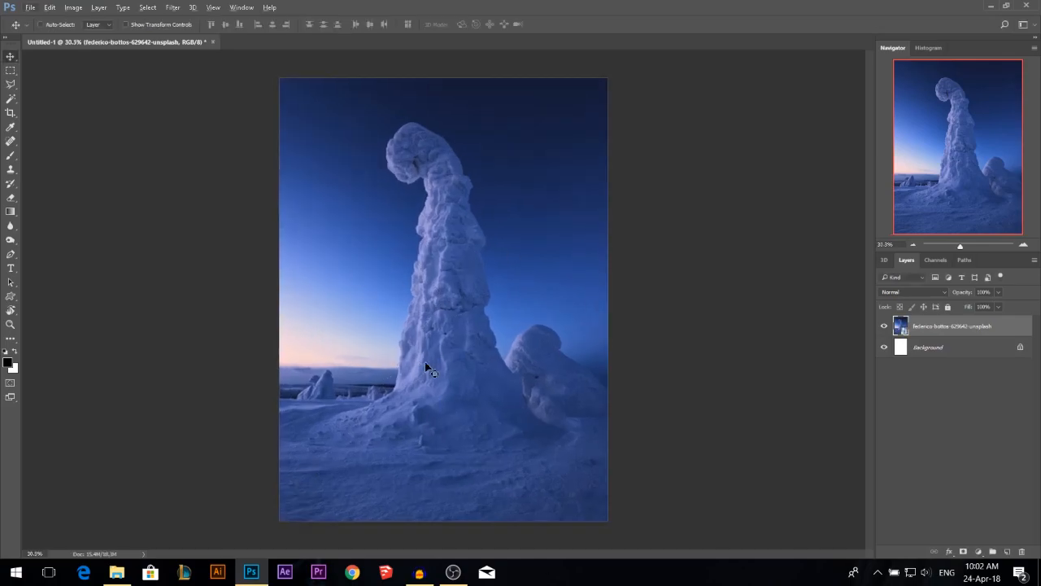
{"action": "scroll", "coordinate": [423, 361], "scroll_direction": "down", "scroll_amount": 2}
{"action": "scroll", "coordinate": [454, 203], "scroll_direction": "up", "scroll_amount": 2}
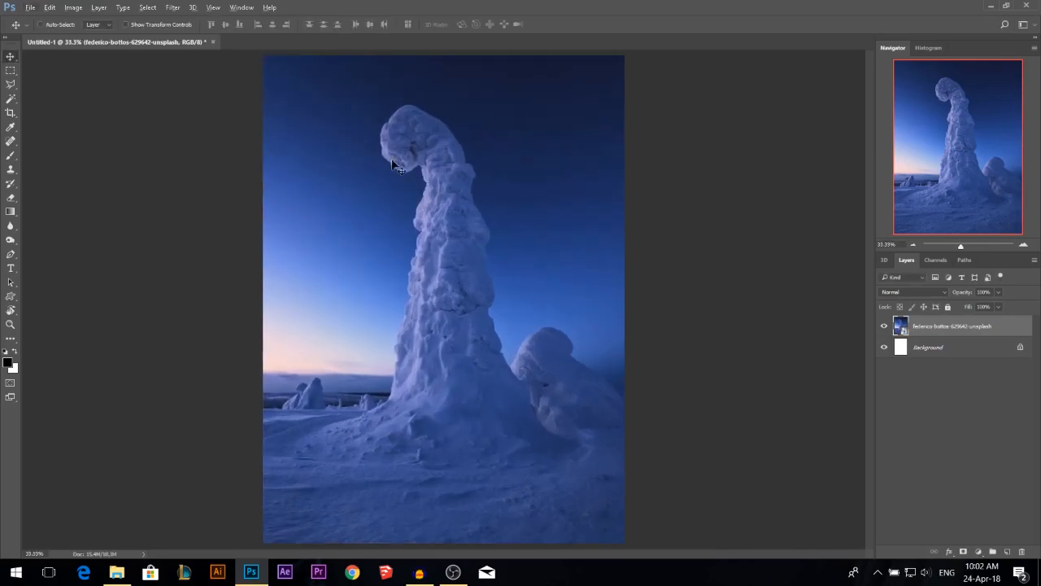
{"action": "scroll", "coordinate": [438, 337], "scroll_direction": "down", "scroll_amount": 1}
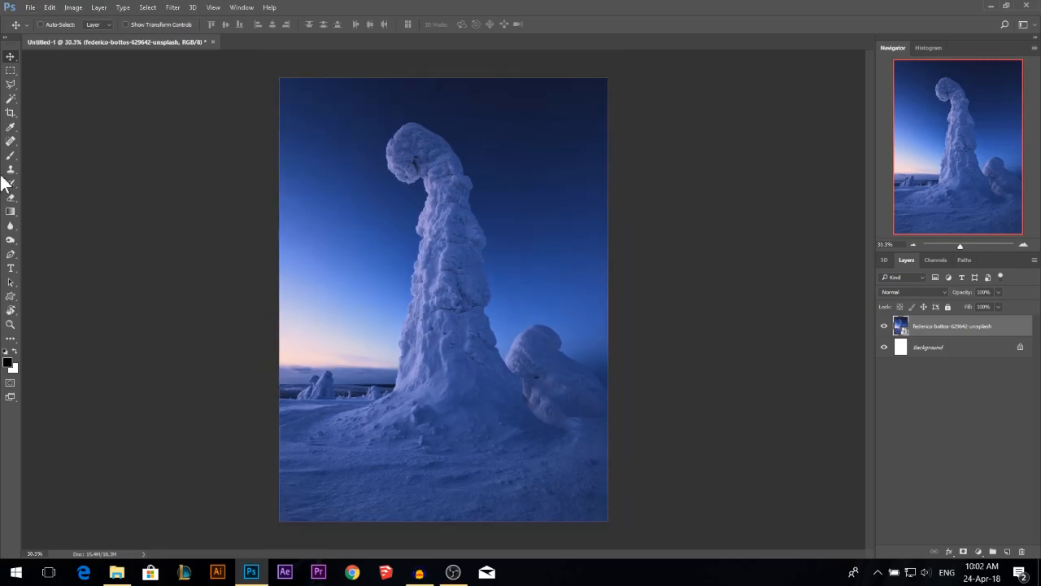
{"action": "left_click", "coordinate": [8, 99]}
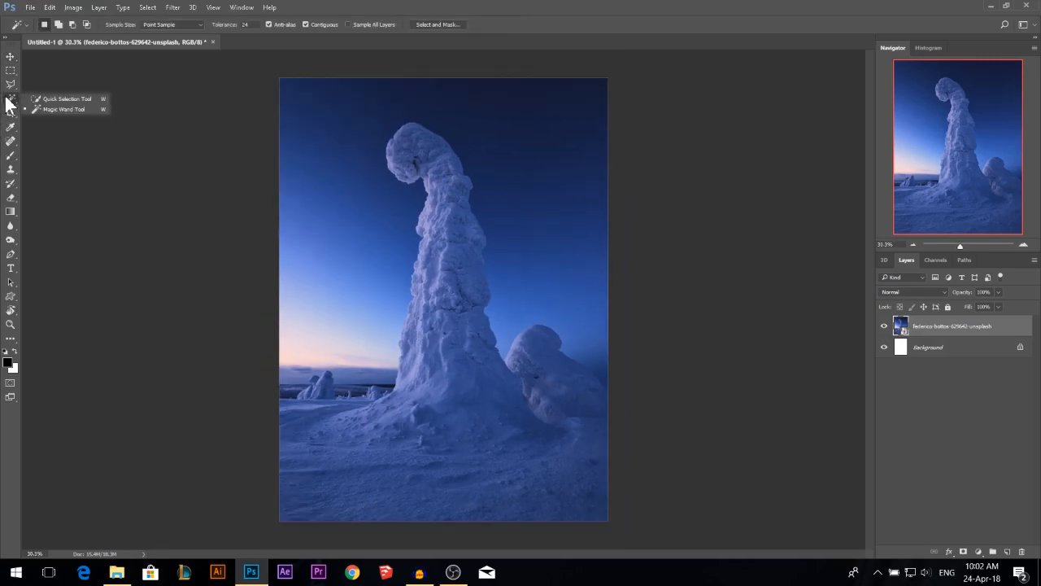
{"action": "left_click", "coordinate": [53, 110]}
{"action": "left_click", "coordinate": [360, 362], "text": "shift"}
{"action": "left_click", "coordinate": [294, 371], "text": "shift"}
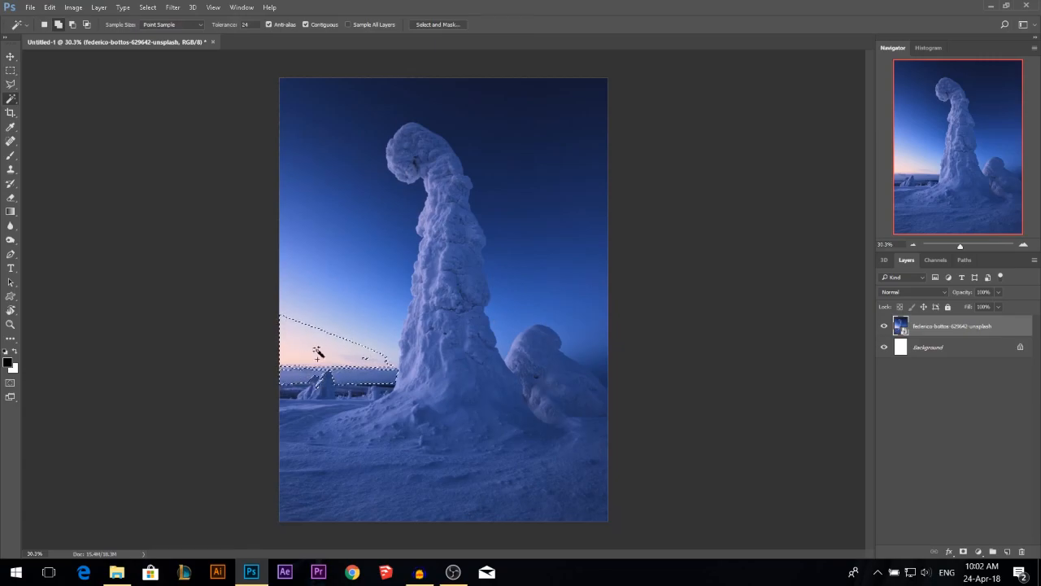
{"action": "left_click", "coordinate": [372, 346], "text": "shift"}
{"action": "left_click", "coordinate": [373, 352], "text": "shift"}
- Add the rest of the blue sky around the snowy tree, on both sides and above it, to the selection
{"action": "left_click", "coordinate": [371, 309], "text": "shift"}
{"action": "left_click", "coordinate": [379, 259], "text": "shift"}
{"action": "left_click", "coordinate": [382, 204], "text": "shift"}
{"action": "left_click", "coordinate": [379, 174], "text": "shift"}
{"action": "left_click", "coordinate": [371, 144], "text": "shift"}
{"action": "left_click", "coordinate": [401, 116], "text": "shift"}
{"action": "left_click", "coordinate": [491, 97], "text": "shift"}
{"action": "left_click", "coordinate": [539, 254], "text": "shift"}
{"action": "left_click", "coordinate": [509, 333], "text": "shift"}
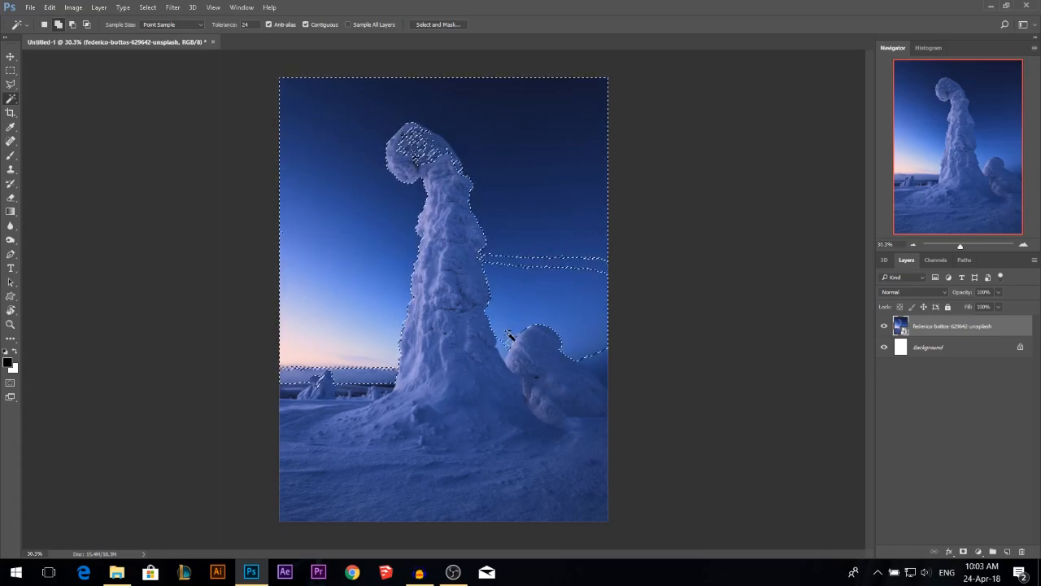
- Set the Magic Wand tolerance to 11 and add the missed sky band right of the snowy tree to the selection
{"action": "left_click", "coordinate": [512, 268], "text": "shift"}
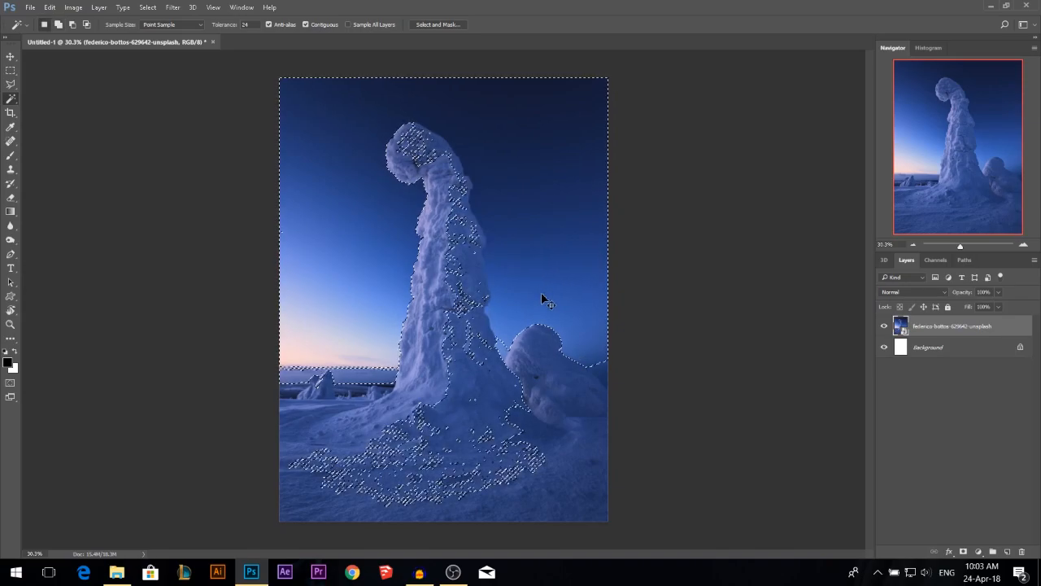
{"action": "key", "text": "ctrl+z"}
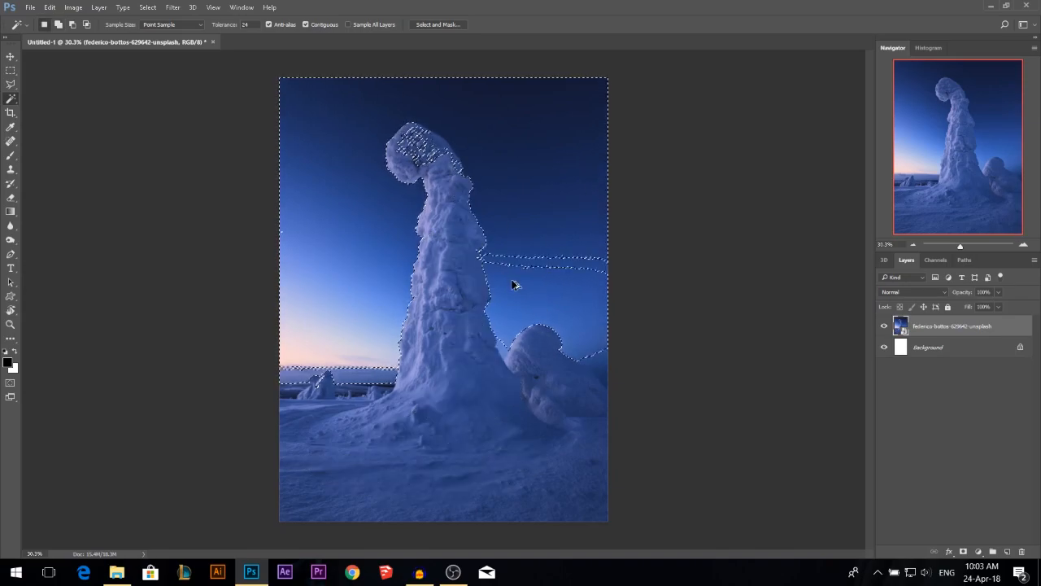
{"action": "key", "text": "ctrl+plus"}
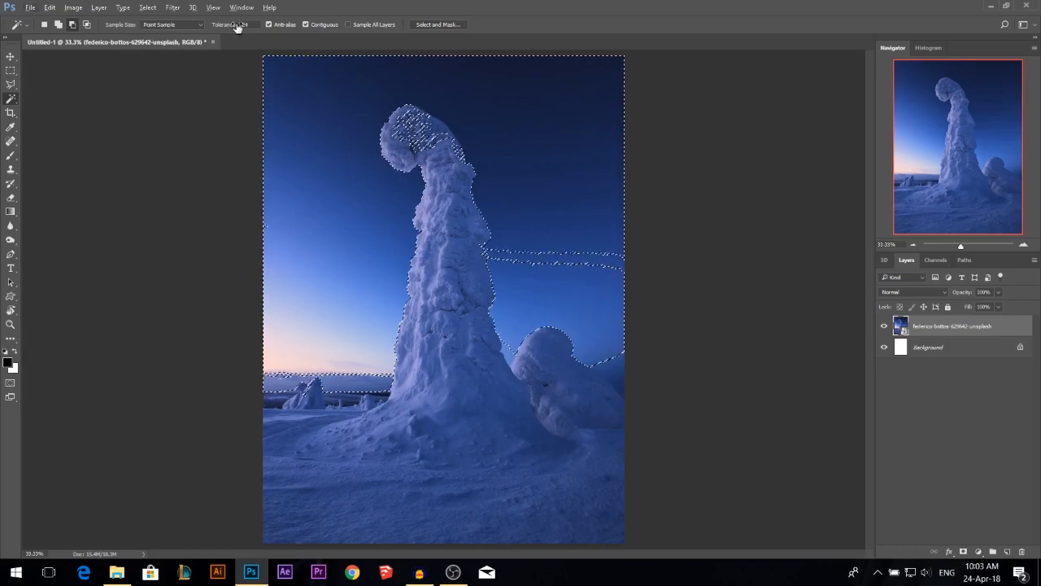
{"action": "type", "text": "11"}
{"action": "left_click", "coordinate": [529, 261], "text": "shift"}
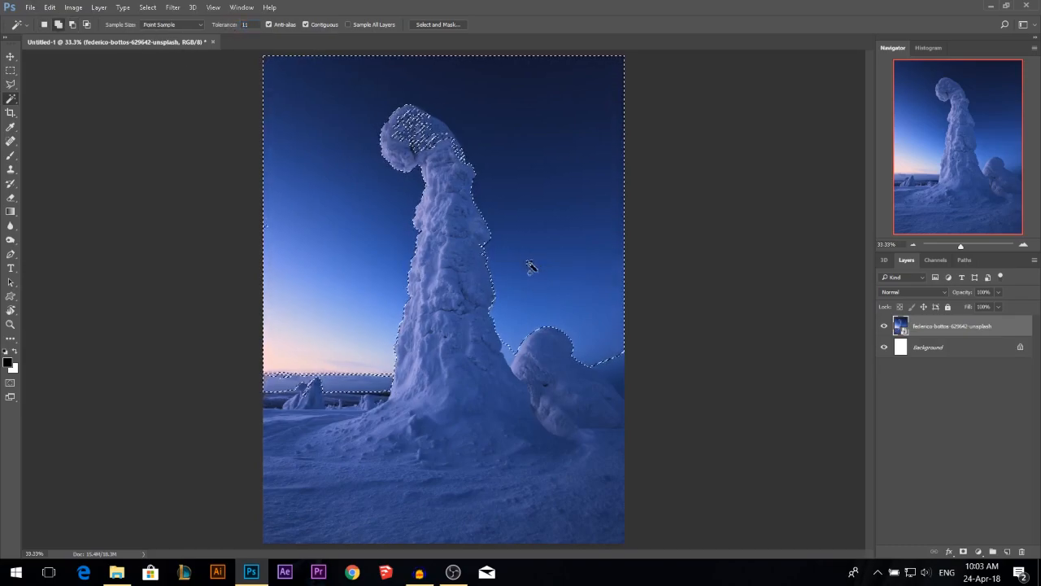
{"action": "left_click", "coordinate": [622, 371], "text": "shift"}
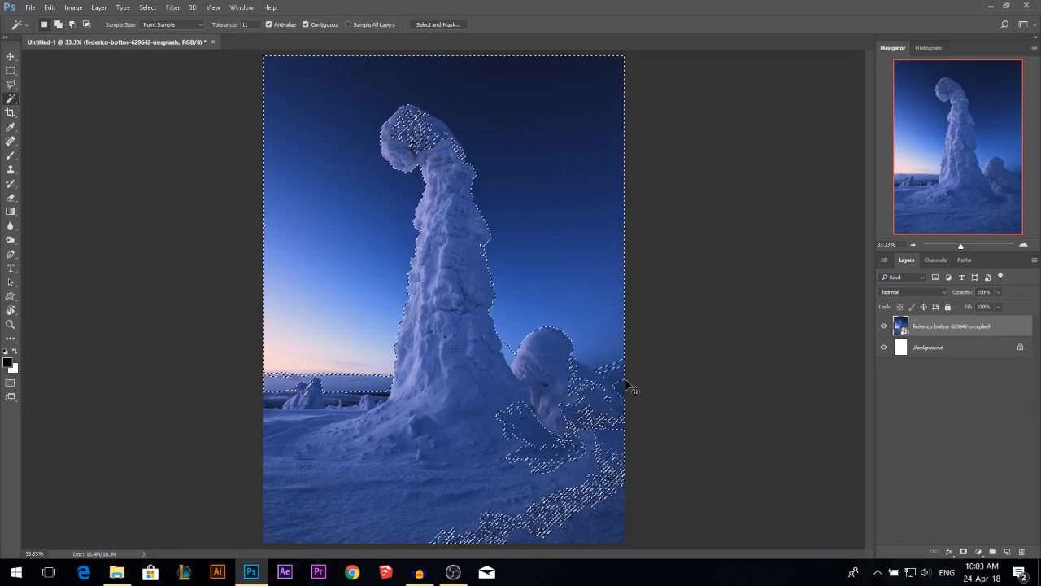
{"action": "key", "text": "ctrl+z"}
- Subtract the stray selected patch on the tree trunk's right edge from the selection using the Polygonal Lasso
{"action": "scroll", "coordinate": [594, 397], "scroll_direction": "up", "scroll_amount": 2}
{"action": "scroll", "coordinate": [594, 397], "scroll_direction": "up", "scroll_amount": 2}
{"action": "scroll", "coordinate": [453, 249], "scroll_direction": "up", "scroll_amount": 2}
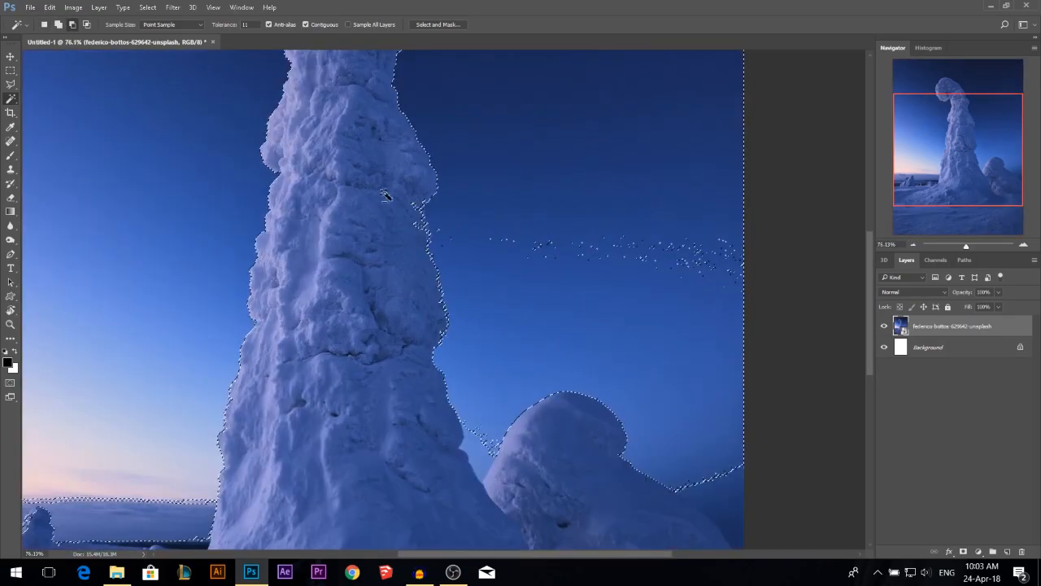
{"action": "right_click", "coordinate": [10, 84]}
{"action": "left_click", "coordinate": [57, 96]}
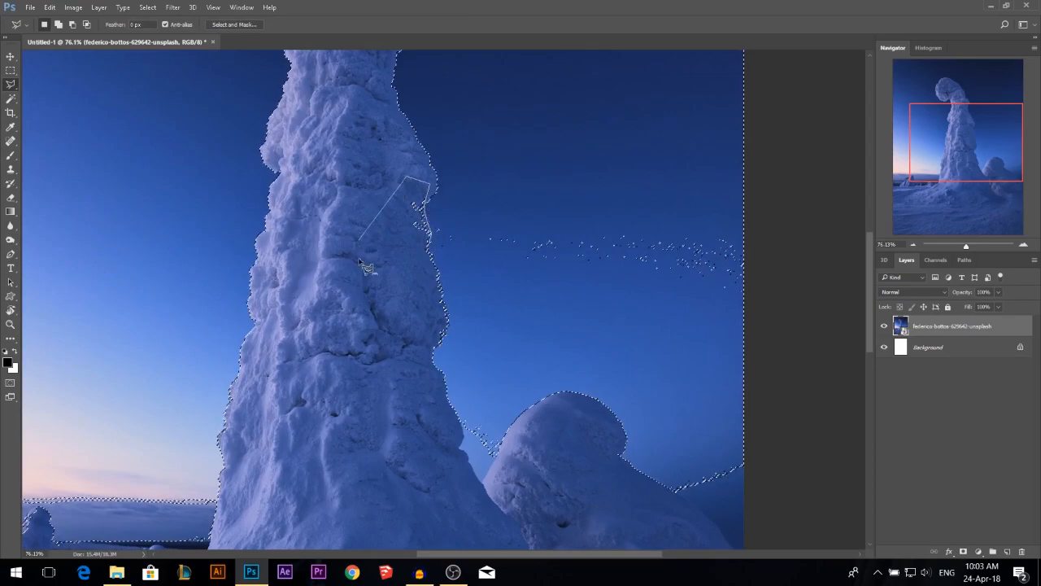
- Outline the snowy tree's curled top with the Polygonal Lasso and subtract it from the sky selection
{"action": "scroll", "coordinate": [362, 301], "scroll_direction": "up", "scroll_amount": 3}
{"action": "scroll", "coordinate": [305, 98], "scroll_direction": "up", "scroll_amount": 2}
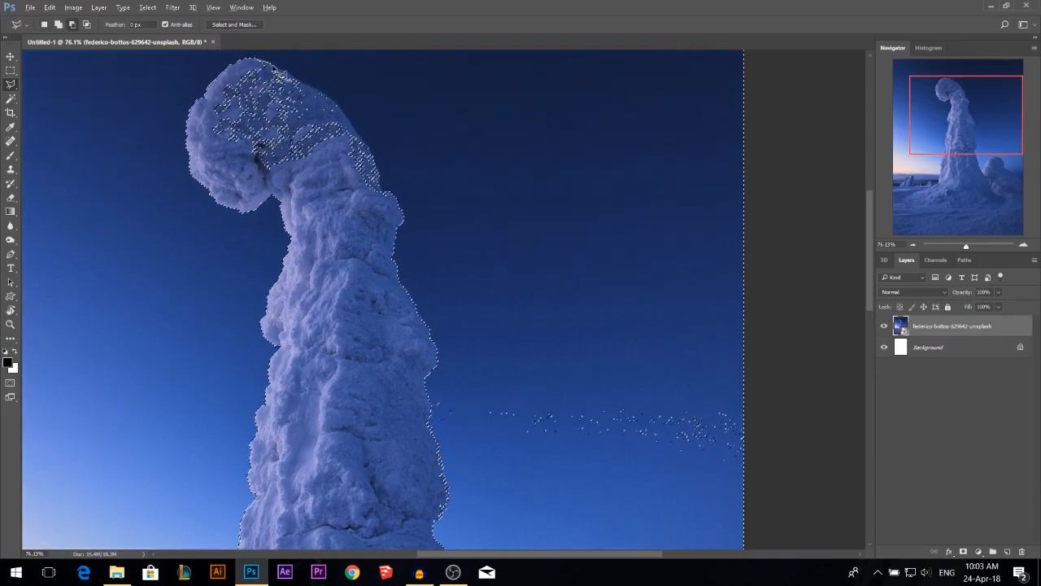
{"action": "left_click", "coordinate": [293, 79]}
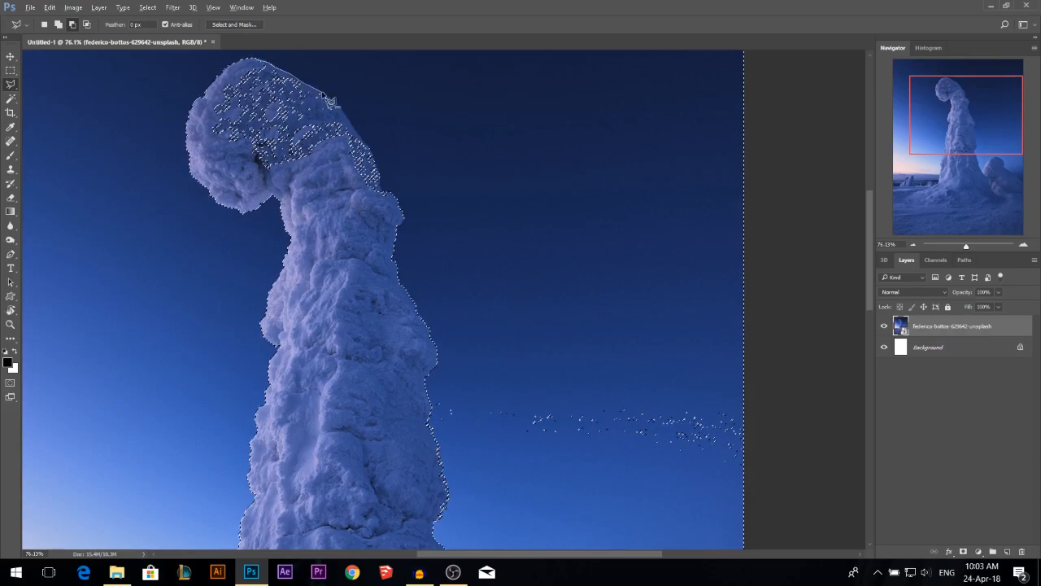
{"action": "left_click", "coordinate": [343, 114]}
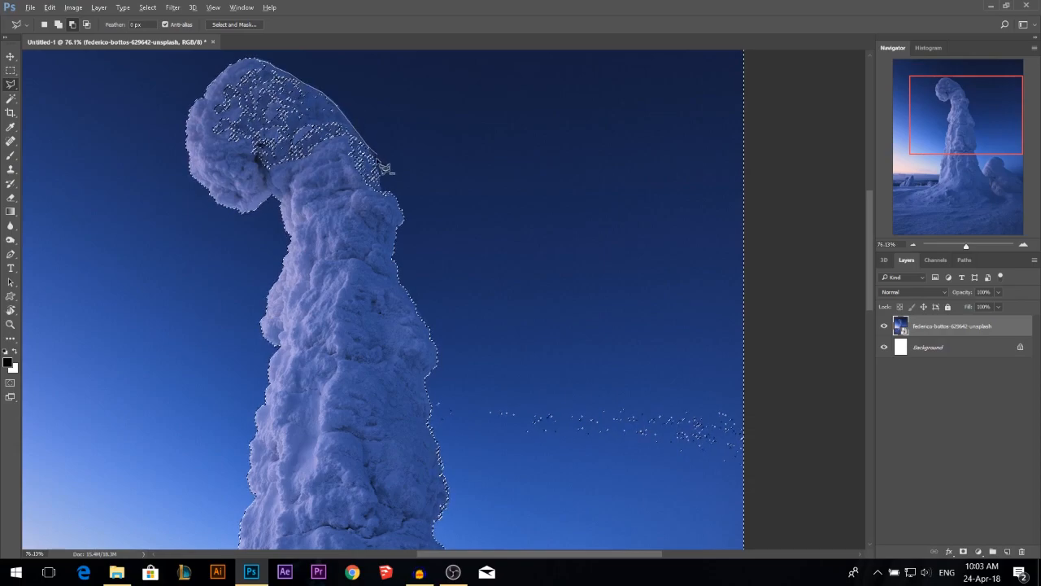
{"action": "left_click", "coordinate": [383, 196]}
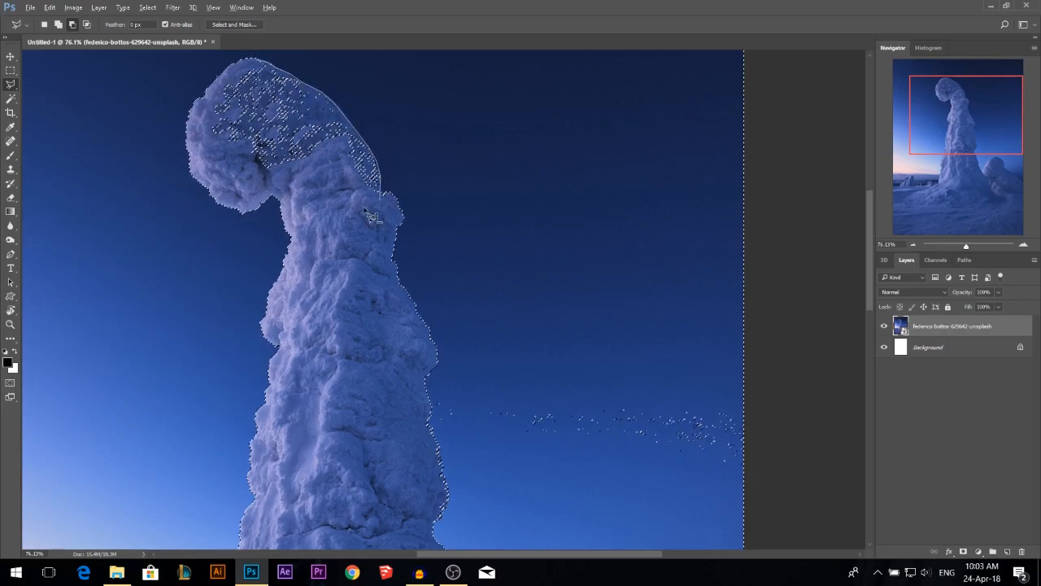
{"action": "left_click", "coordinate": [198, 130]}
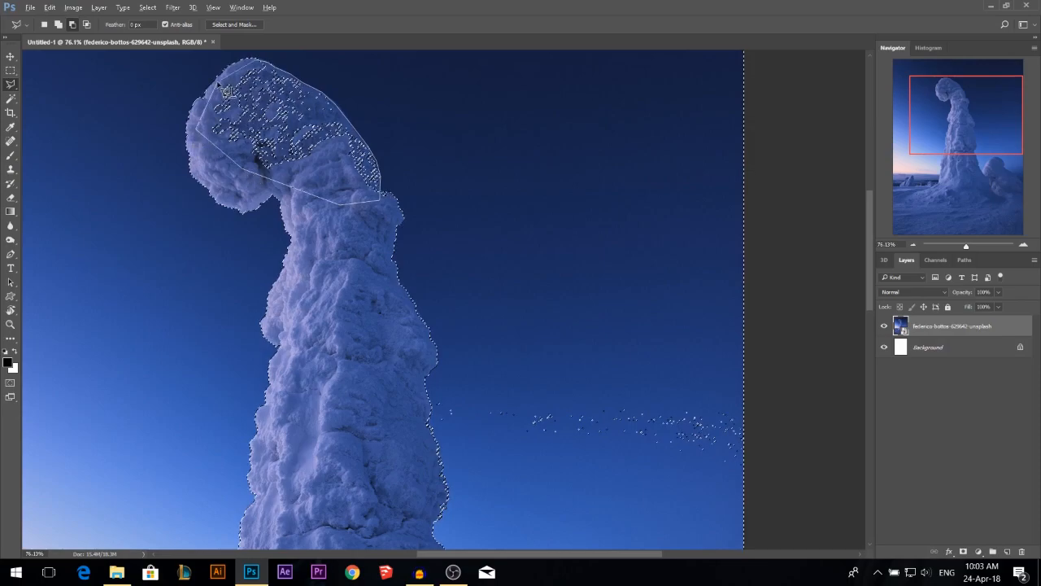
{"action": "left_click", "coordinate": [219, 79]}
- Add the small sky gap between the tall tree and the smaller snow mound to the selection with the Magic Wand
{"action": "scroll", "coordinate": [264, 131], "scroll_direction": "down", "scroll_amount": 5}
{"action": "scroll", "coordinate": [398, 458], "scroll_direction": "up", "scroll_amount": 7}
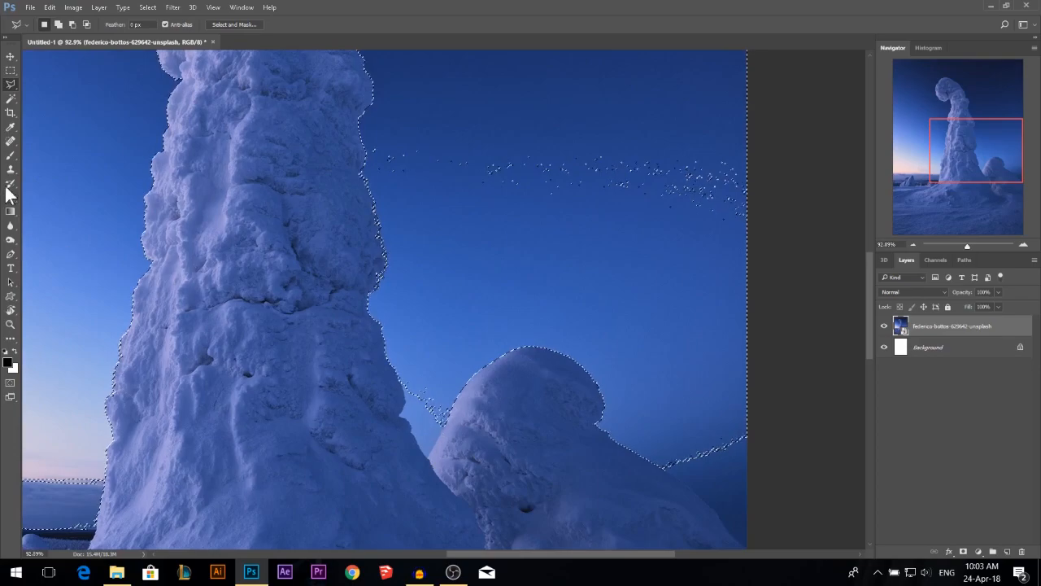
{"action": "left_click", "coordinate": [11, 98]}
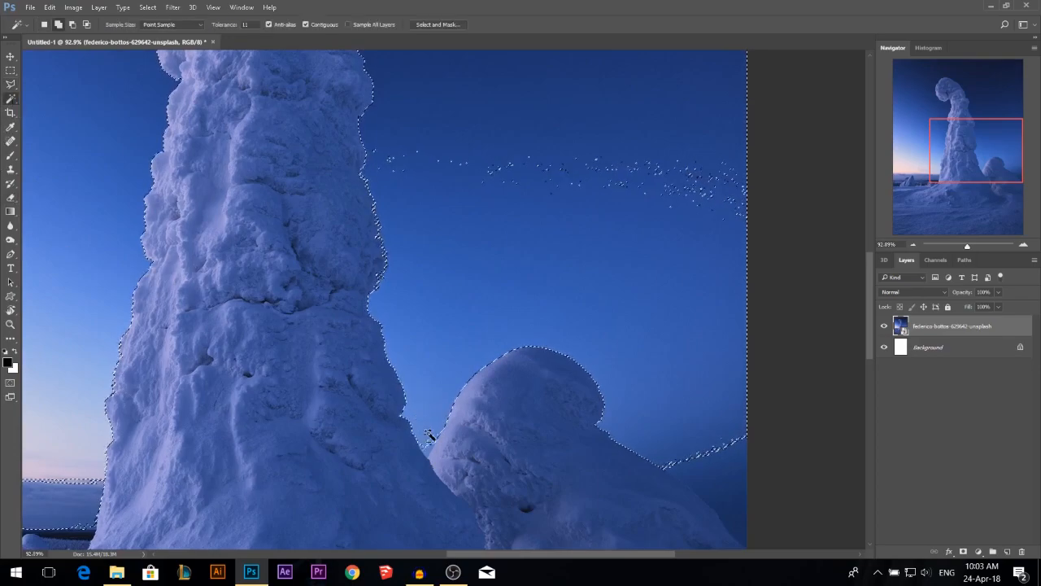
- Add the speckled sky band and dark sky corner above the smaller mound's slope to the selection with the Polygonal Lasso
{"action": "left_click", "coordinate": [11, 84]}
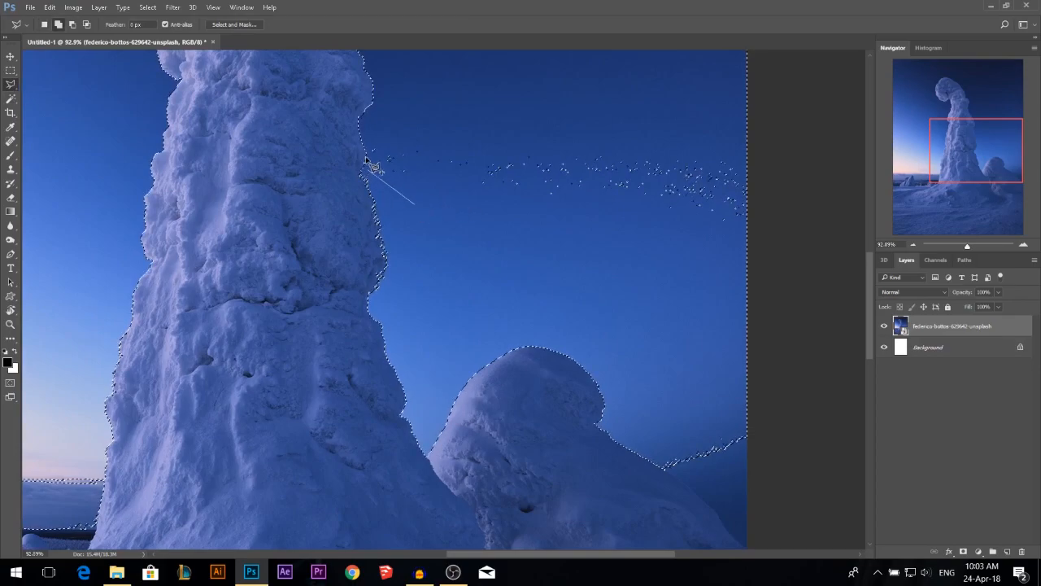
{"action": "left_click", "coordinate": [827, 130]}
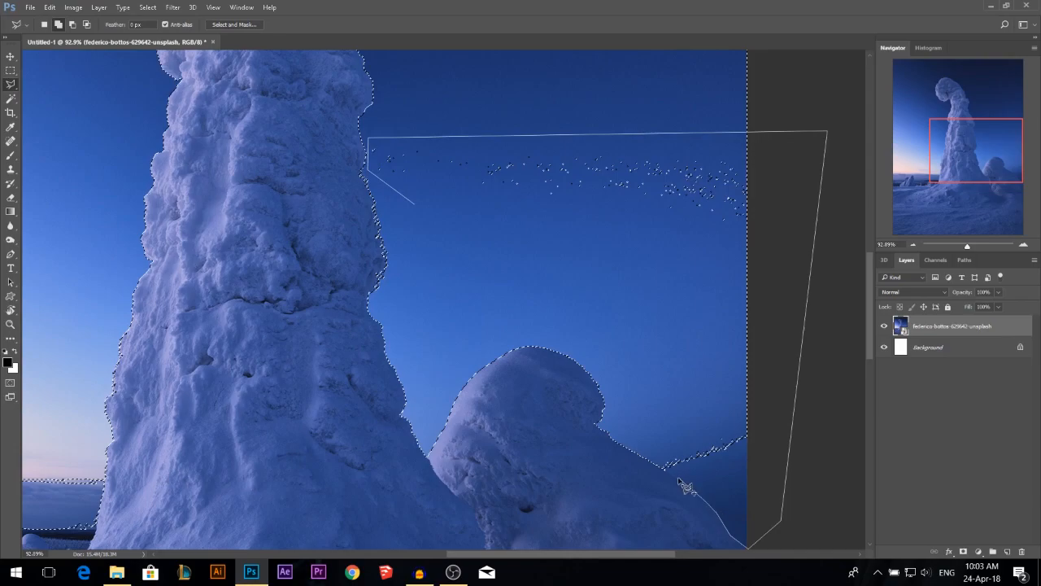
{"action": "double_click", "coordinate": [618, 273]}
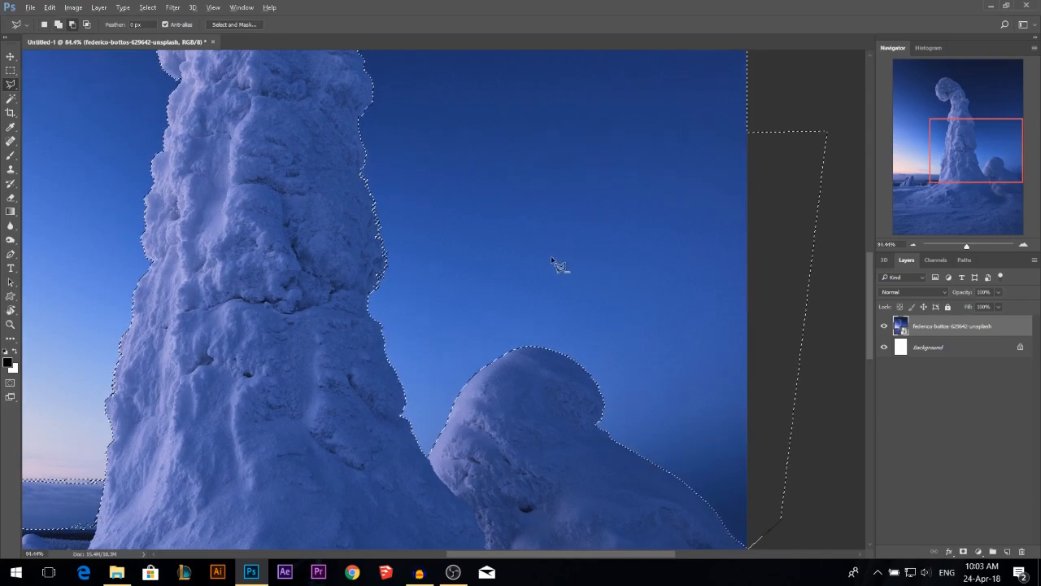
- Add the unselected strip between the pink glow and the clouds, left of the tree, to the selection with the Polygonal Lasso
{"action": "scroll", "coordinate": [554, 262], "scroll_direction": "down", "scroll_amount": 4}
{"action": "scroll", "coordinate": [461, 393], "scroll_direction": "down", "scroll_amount": 4}
{"action": "scroll", "coordinate": [262, 400], "scroll_direction": "up", "scroll_amount": 9}
{"action": "left_click", "coordinate": [104, 418], "text": "shift"}
{"action": "left_click", "coordinate": [236, 401]}
{"action": "left_click", "coordinate": [308, 422]}
{"action": "left_click", "coordinate": [394, 426]}
{"action": "left_click", "coordinate": [423, 425]}
{"action": "left_click", "coordinate": [151, 265]}
{"action": "left_click", "coordinate": [3, 334]}
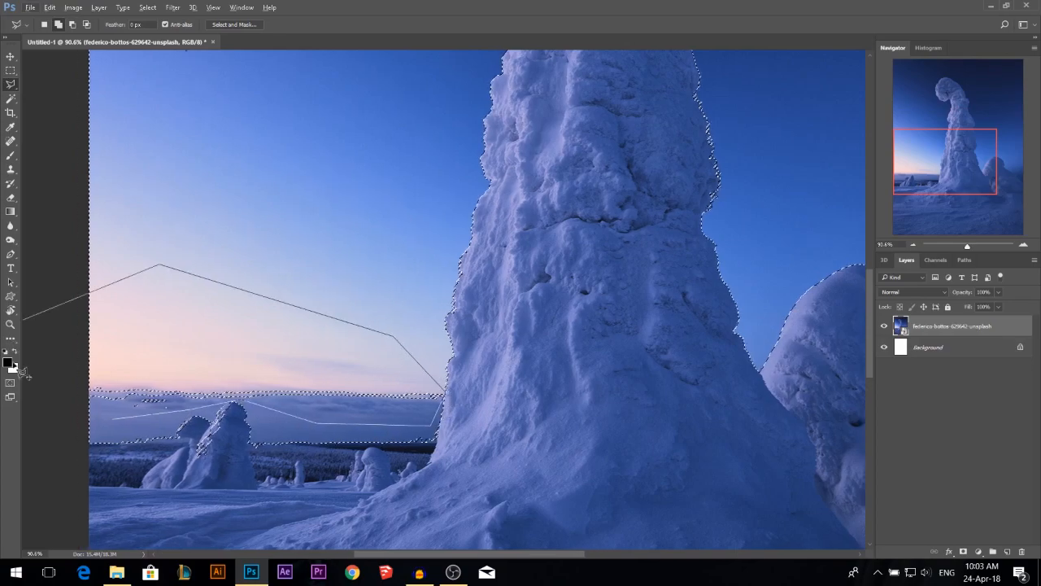
{"action": "left_click", "coordinate": [108, 420]}
- Invert the sky selection and copy the snowy tree and ground onto a new layer
{"action": "scroll", "coordinate": [228, 380], "scroll_direction": "down", "scroll_amount": 2}
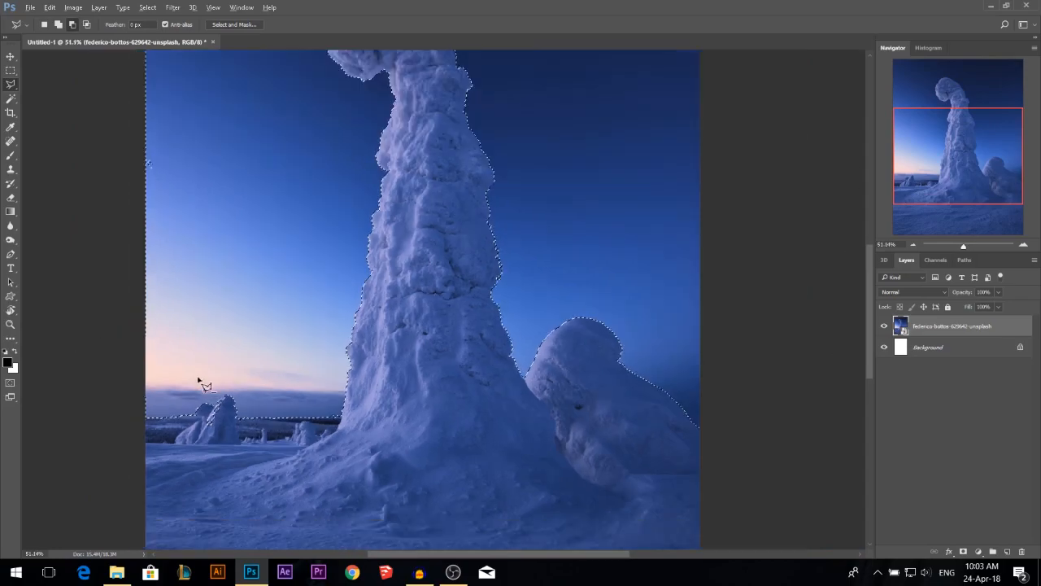
{"action": "scroll", "coordinate": [288, 383], "scroll_direction": "down", "scroll_amount": 1}
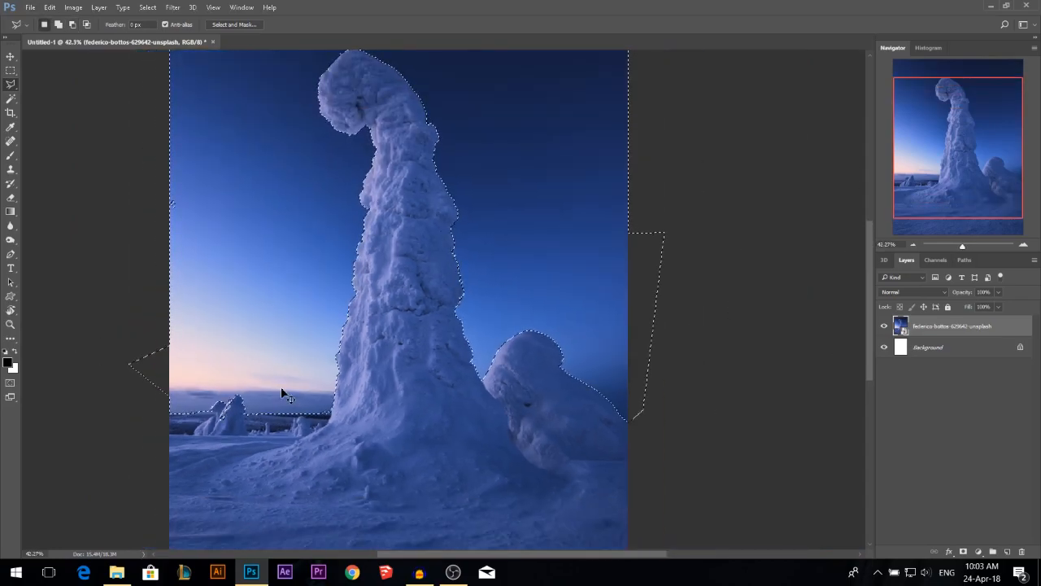
{"action": "key", "text": "ctrl+j"}
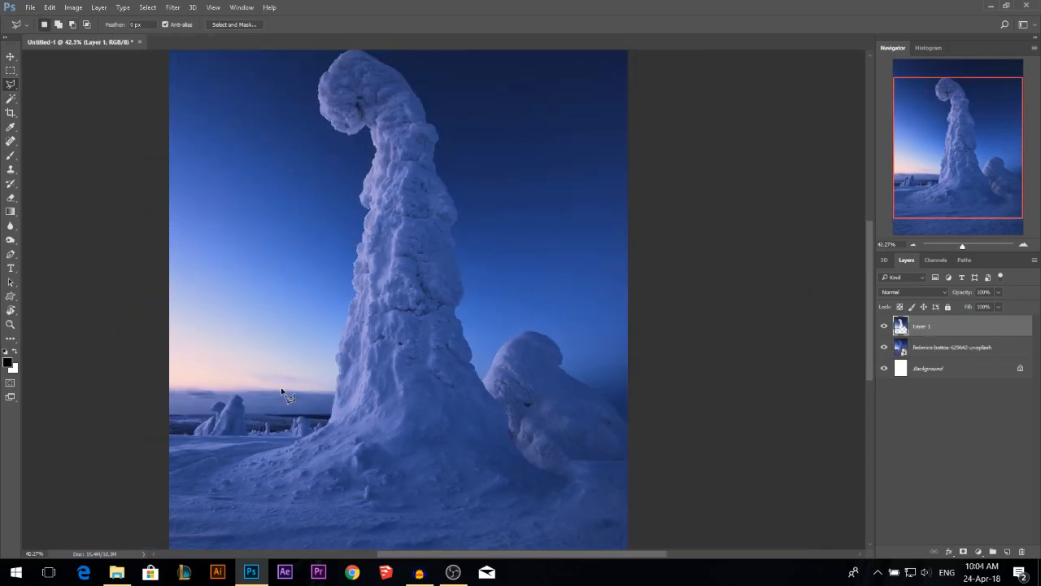
- Shift the cut-out snow layer down and to the left as a check, and undo the move
{"action": "left_click", "coordinate": [10, 56]}
{"action": "scroll", "coordinate": [235, 205], "scroll_direction": "down", "scroll_amount": 1}
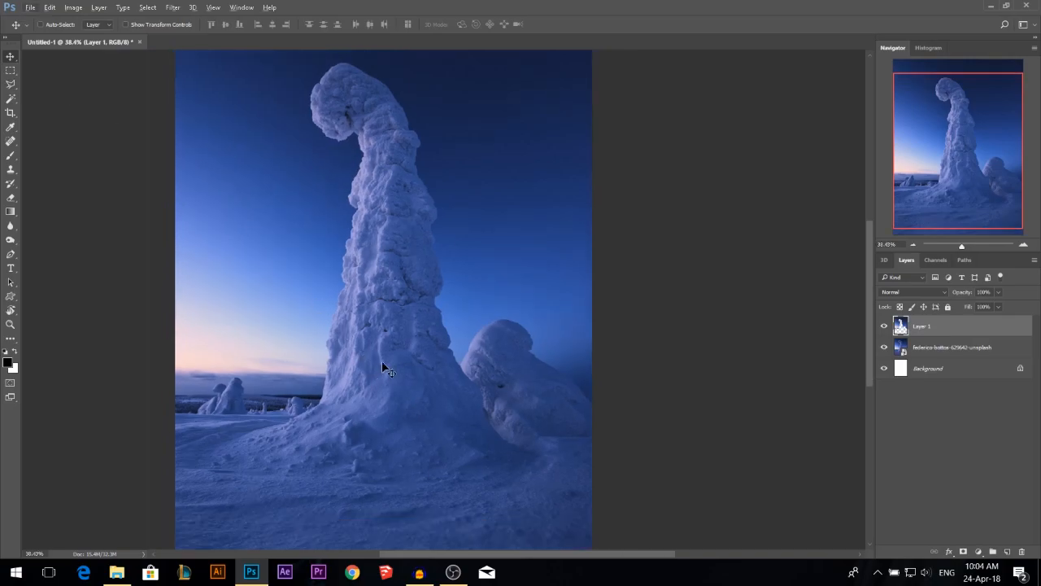
{"action": "left_click_drag", "start_coordinate": [477, 295], "coordinate": [346, 356]}
{"action": "key", "text": "ctrl+z"}
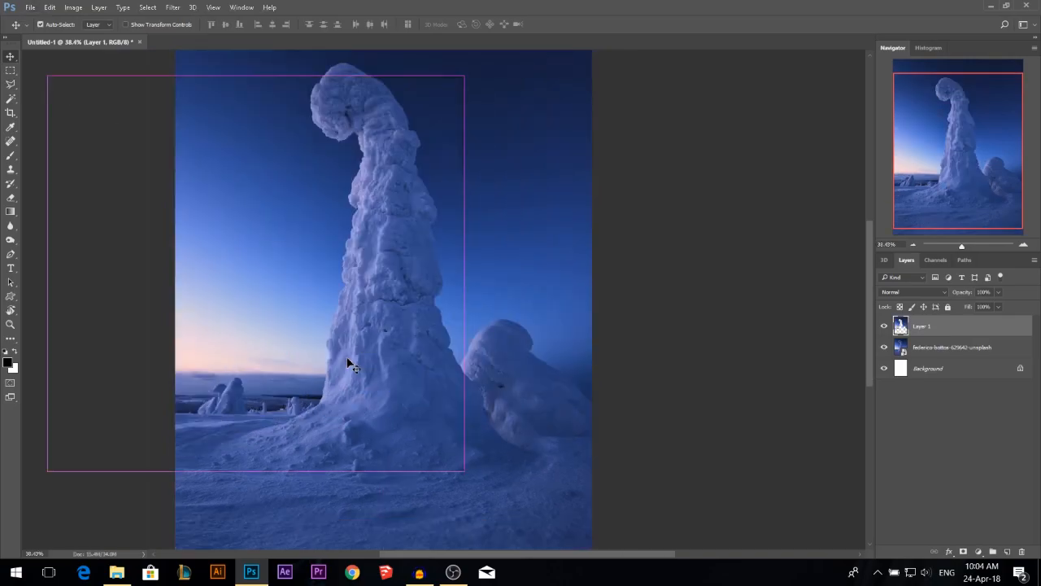
- Step back to the sky selection, invert it, and copy the snowy tree and ground onto a new layer
{"action": "key", "text": "ctrl+alt+z"}
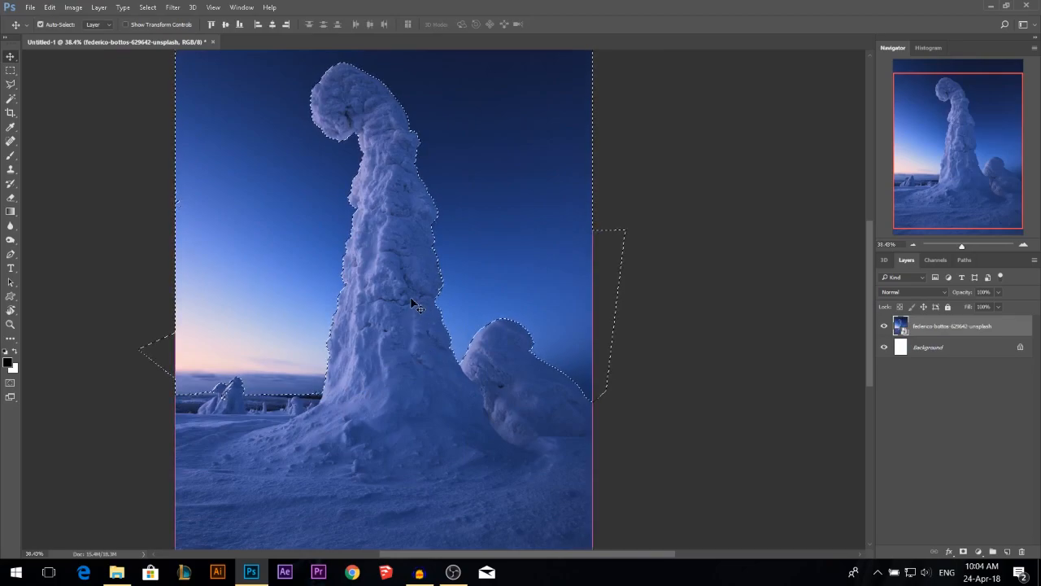
{"action": "key", "text": "ctrl+shift+i"}
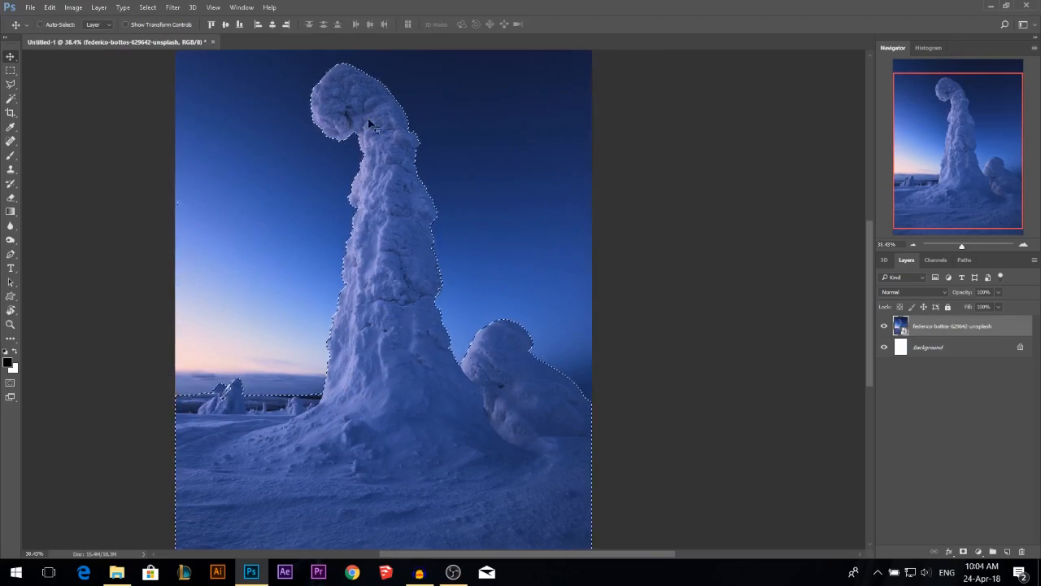
{"action": "scroll", "coordinate": [395, 284], "scroll_direction": "down", "scroll_amount": 1}
{"action": "key", "text": "ctrl+j"}
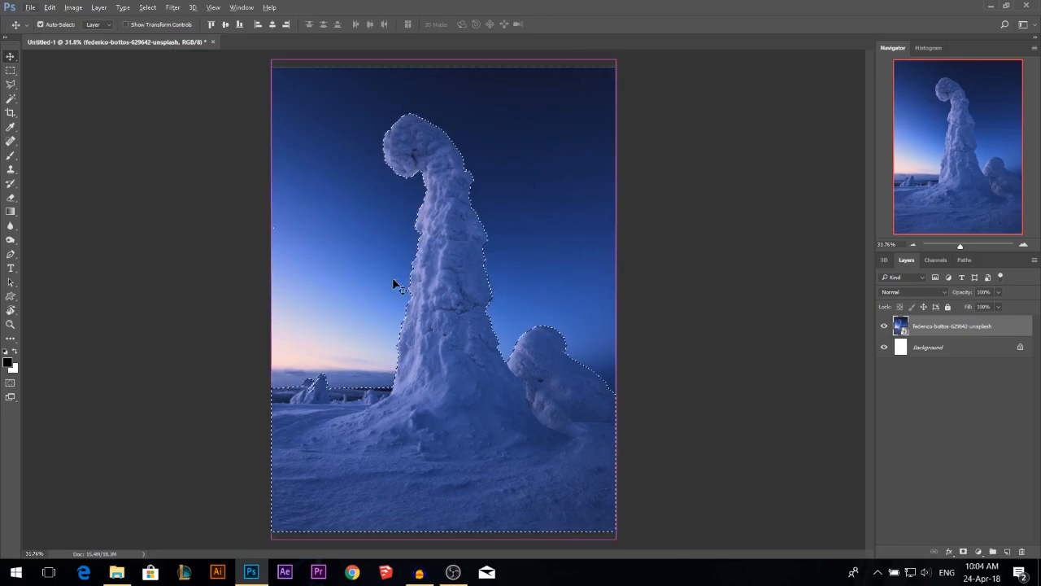
- Shift the cut-out layer up and to the right as a check, undo it, and toggle the original photo's visibility
{"action": "left_click_drag", "start_coordinate": [394, 281], "coordinate": [556, 263]}
{"action": "key", "text": "ctrl+z"}
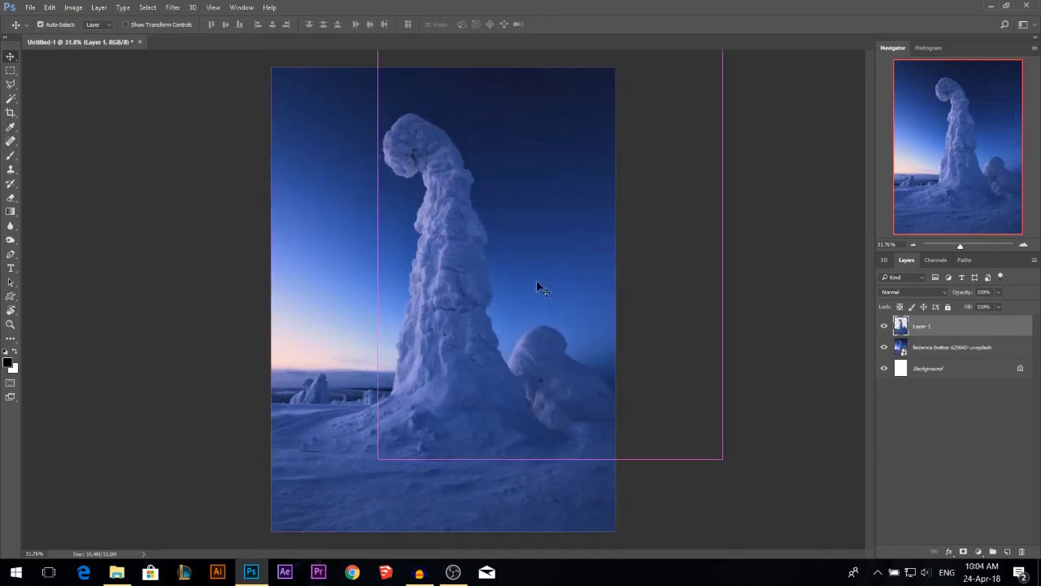
{"action": "left_click", "coordinate": [885, 347]}
{"action": "left_click", "coordinate": [884, 347]}
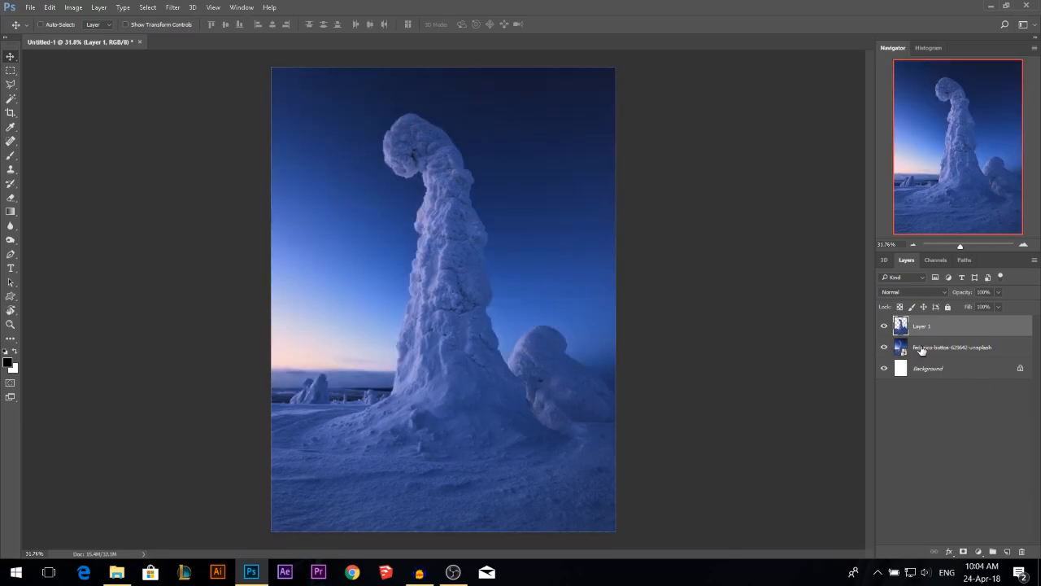
- Add a Curves adjustment directly above the original photo layer and lower the curve's white endpoint to darken the highlights
{"action": "left_click", "coordinate": [920, 350]}
{"action": "left_click", "coordinate": [978, 552]}
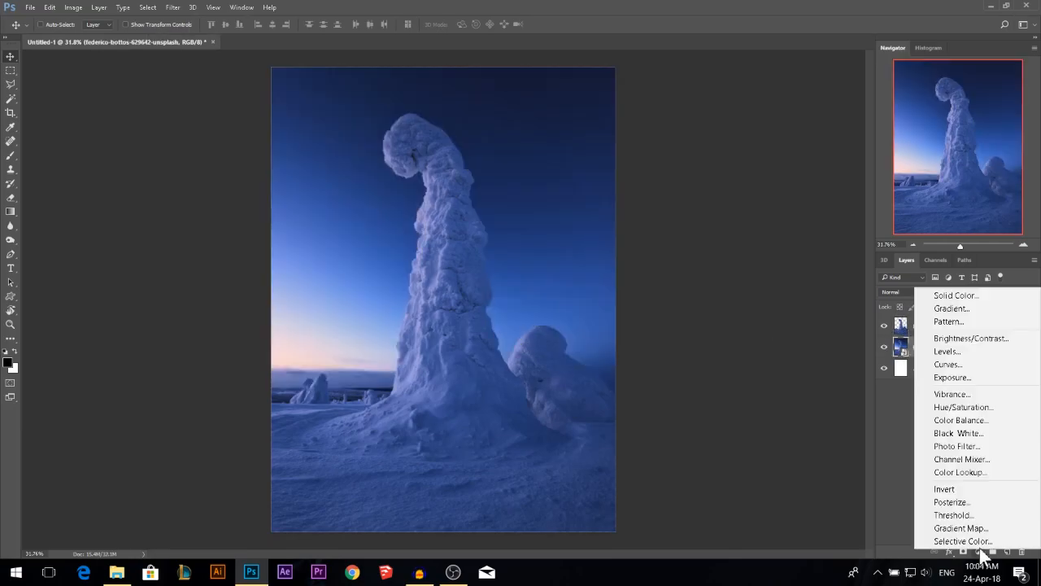
{"action": "left_click", "coordinate": [947, 362]}
{"action": "left_click_drag", "start_coordinate": [726, 228], "coordinate": [720, 269]}
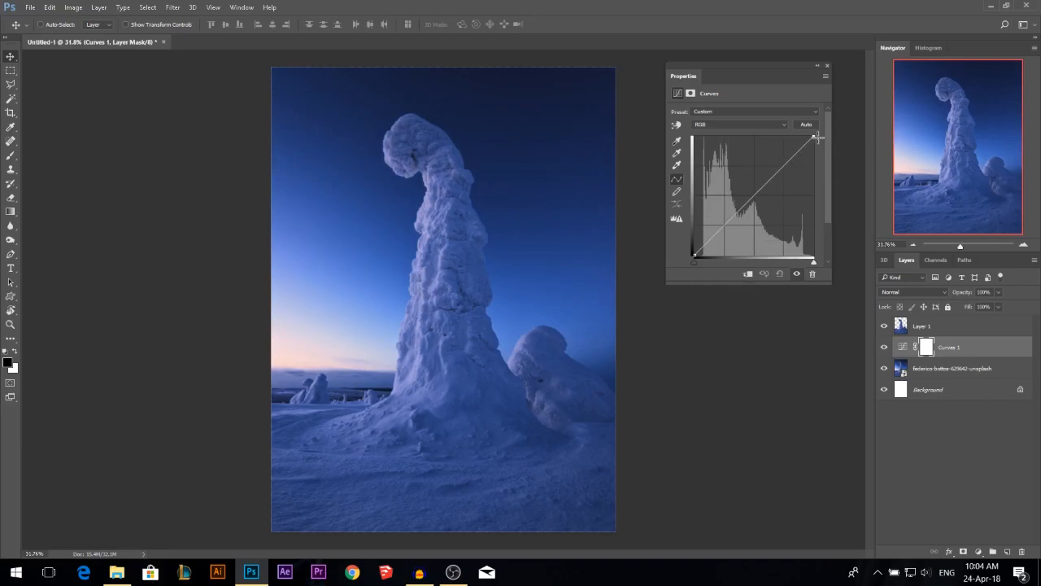
{"action": "left_click_drag", "start_coordinate": [815, 137], "coordinate": [840, 175]}
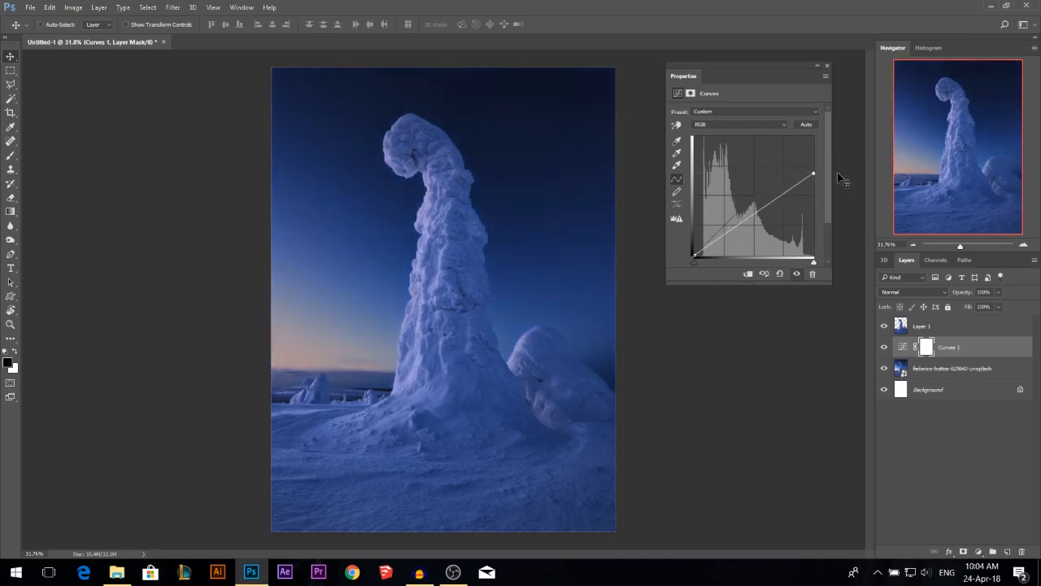
{"action": "left_click", "coordinate": [825, 65]}
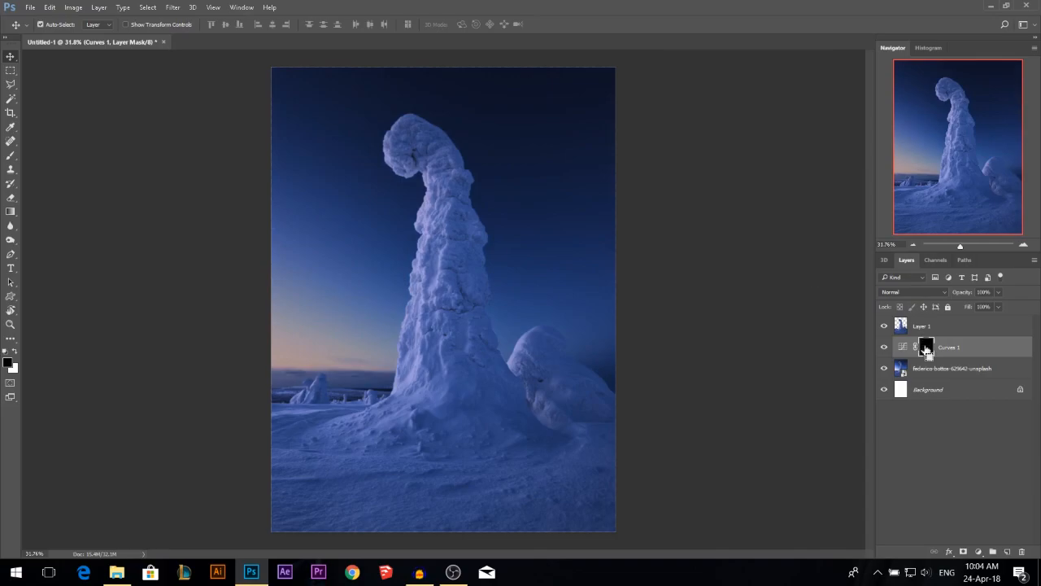
- Invert the Curves mask to black and set up a soft white brush with 0% hardness and 53% opacity
{"action": "key", "text": "ctrl+i"}
{"action": "left_click", "coordinate": [10, 155]}
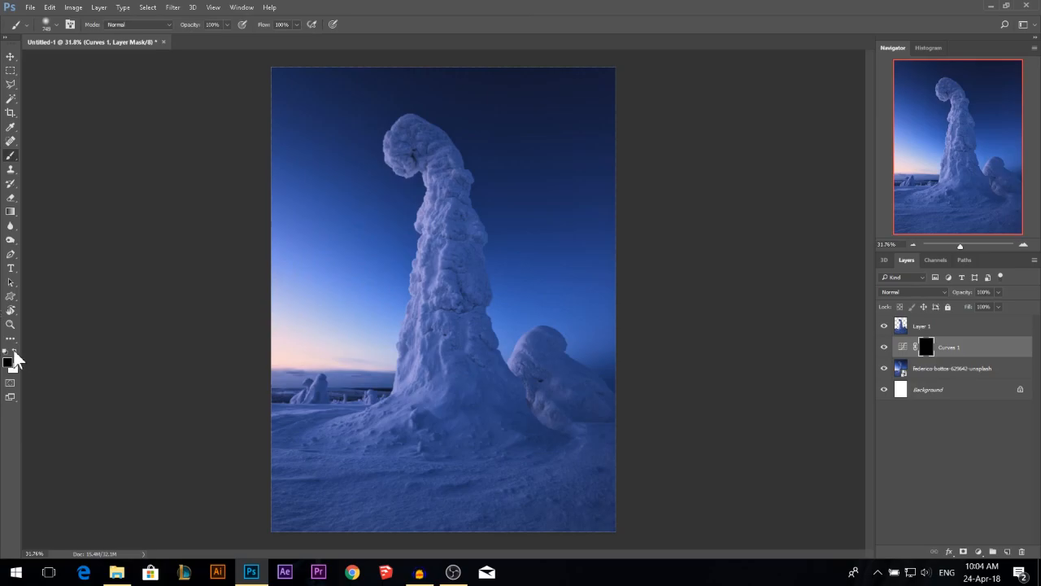
{"action": "right_click", "coordinate": [342, 209]}
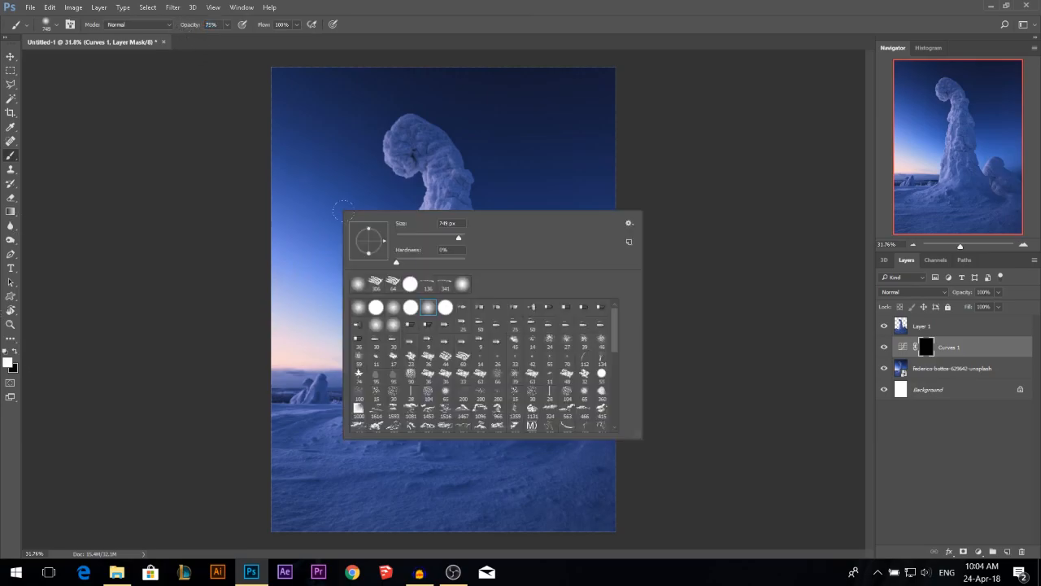
{"action": "left_click", "coordinate": [188, 27]}
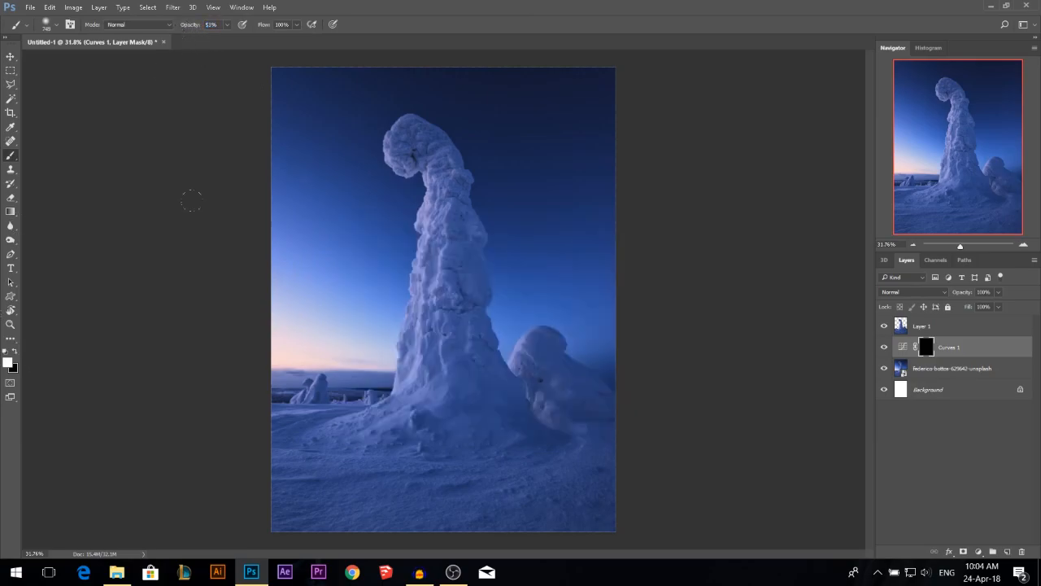
- Paint white on the Curves mask over the bright horizon sky on both sides of the snowy tree
{"action": "mouse_move", "coordinate": [336, 314]}
{"action": "left_mouse_down"}
{"action": "mouse_move", "coordinate": [281, 350]}
{"action": "mouse_move", "coordinate": [292, 323]}
{"action": "left_mouse_up"}
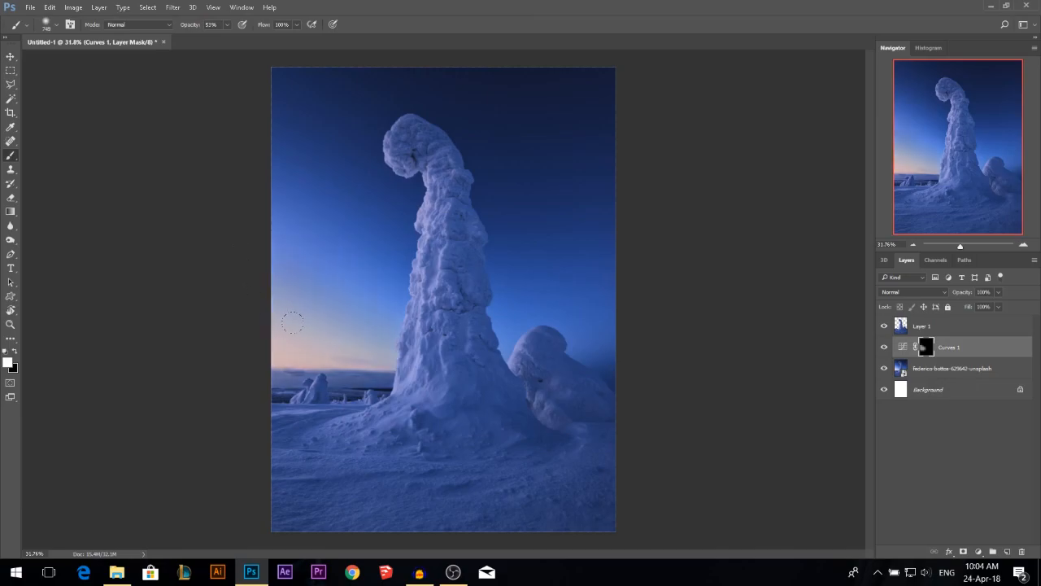
{"action": "left_click_drag", "start_coordinate": [310, 309], "coordinate": [341, 317]}
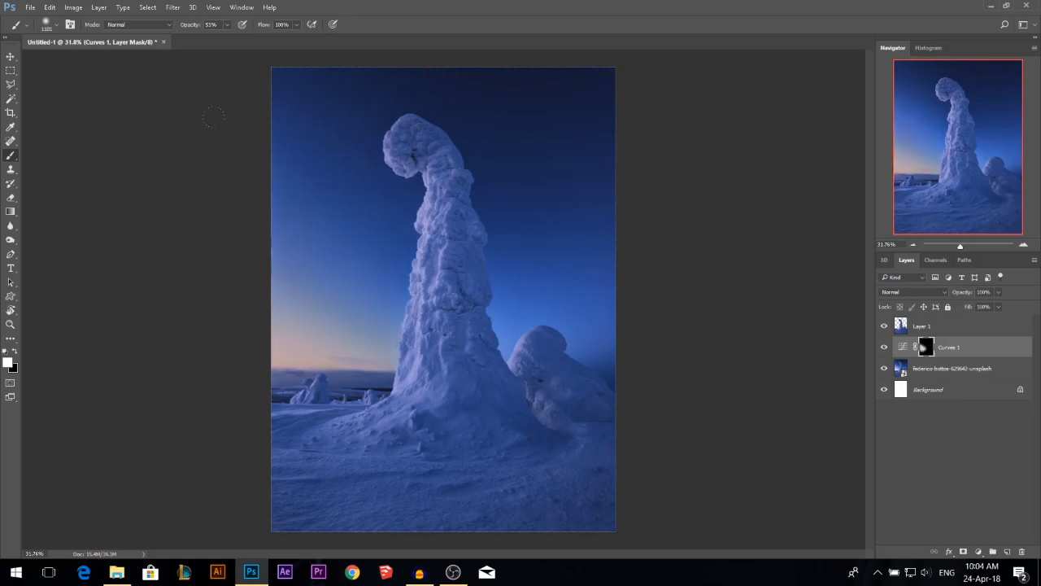
{"action": "left_click_drag", "start_coordinate": [544, 323], "coordinate": [601, 321]}
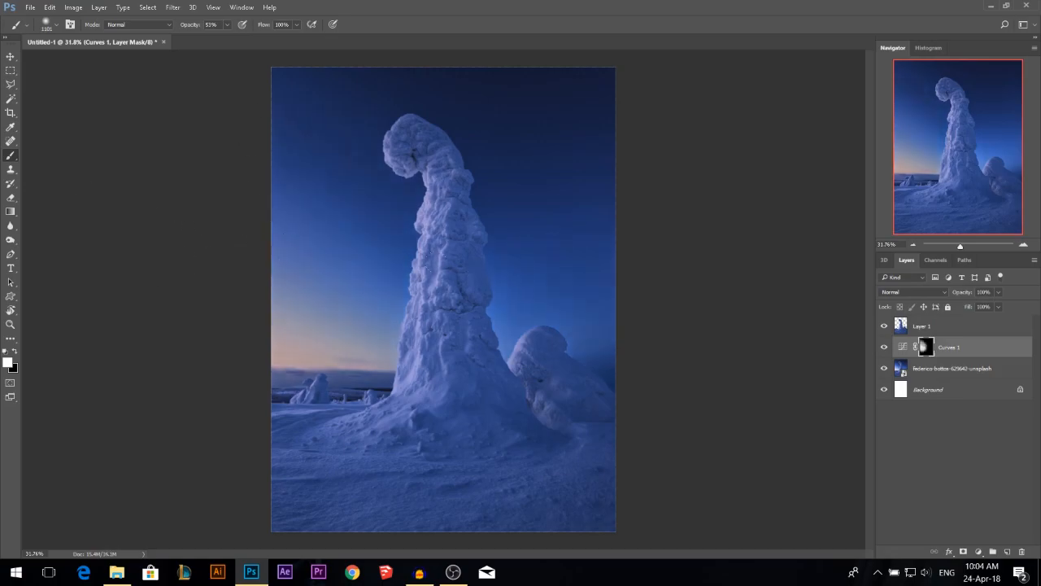
- Switch to the Move tool and select the cut-out snow layer
{"action": "left_click", "coordinate": [13, 58]}
{"action": "scroll", "coordinate": [570, 399], "scroll_direction": "up", "scroll_amount": 1}
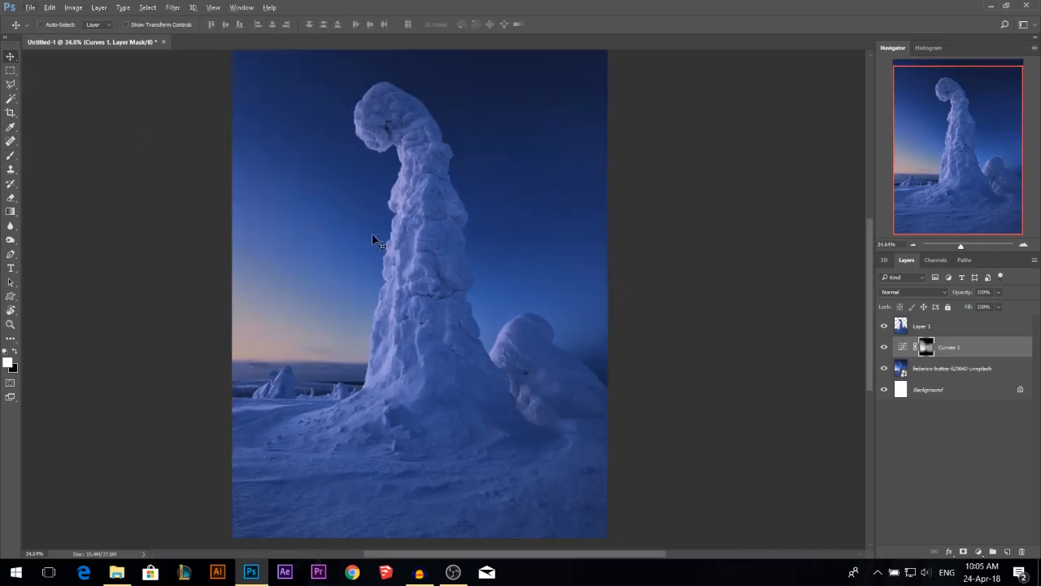
{"action": "scroll", "coordinate": [387, 267], "scroll_direction": "up", "scroll_amount": 2}
{"action": "left_click", "coordinate": [425, 285], "text": "ctrl"}
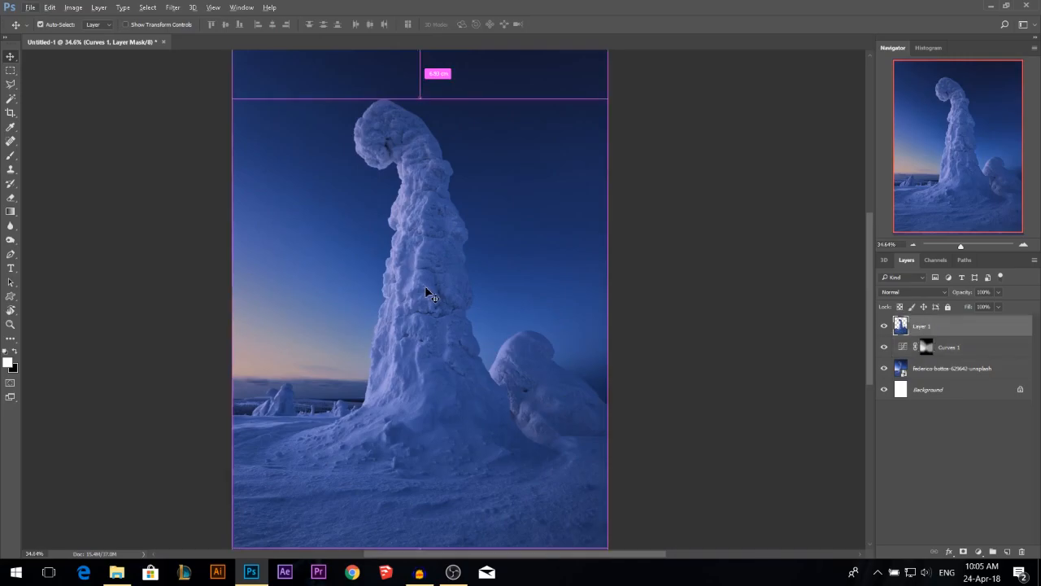
- Examine the dark cracks and hollows in the snowy tree's trunk up close
{"action": "scroll", "coordinate": [451, 330], "scroll_direction": "down", "scroll_amount": 2}
{"action": "scroll", "coordinate": [438, 293], "scroll_direction": "up", "scroll_amount": 4}
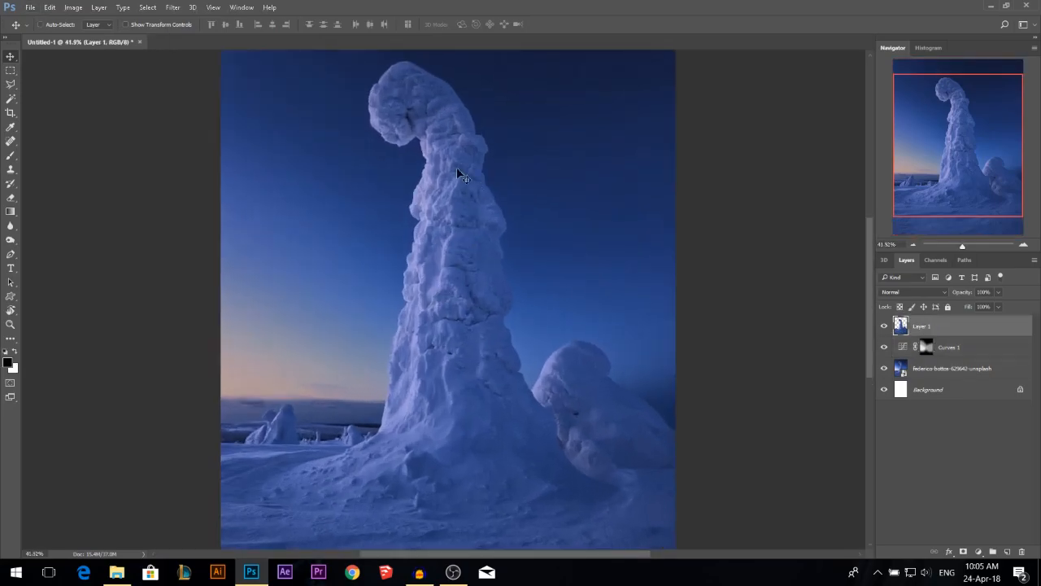
{"action": "scroll", "coordinate": [478, 326], "scroll_direction": "up", "scroll_amount": 6}
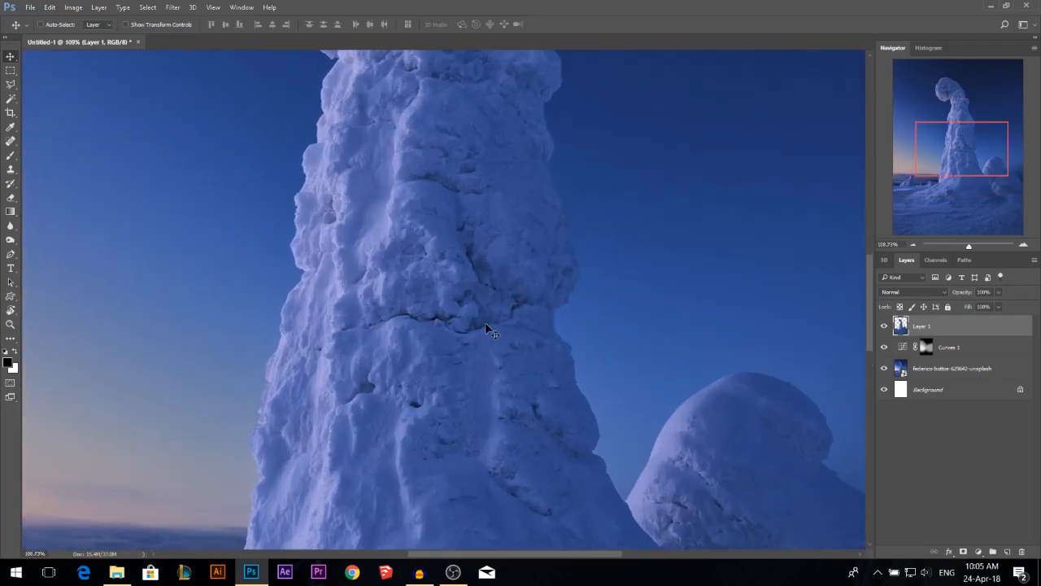
{"action": "scroll", "coordinate": [467, 266], "scroll_direction": "down", "scroll_amount": 1}
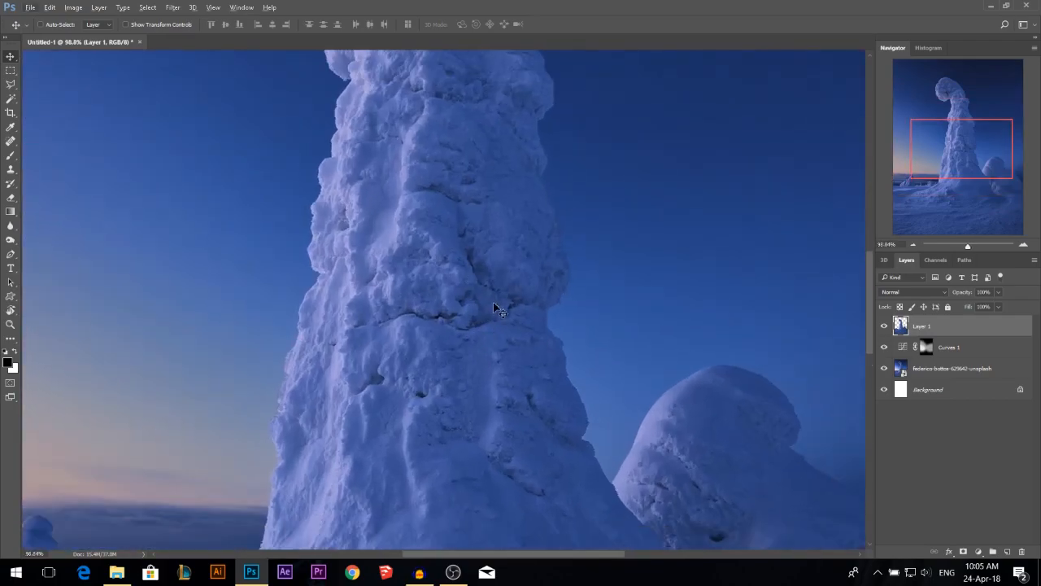
{"action": "scroll", "coordinate": [394, 314], "scroll_direction": "down", "scroll_amount": 1}
{"action": "scroll", "coordinate": [421, 349], "scroll_direction": "up", "scroll_amount": 2}
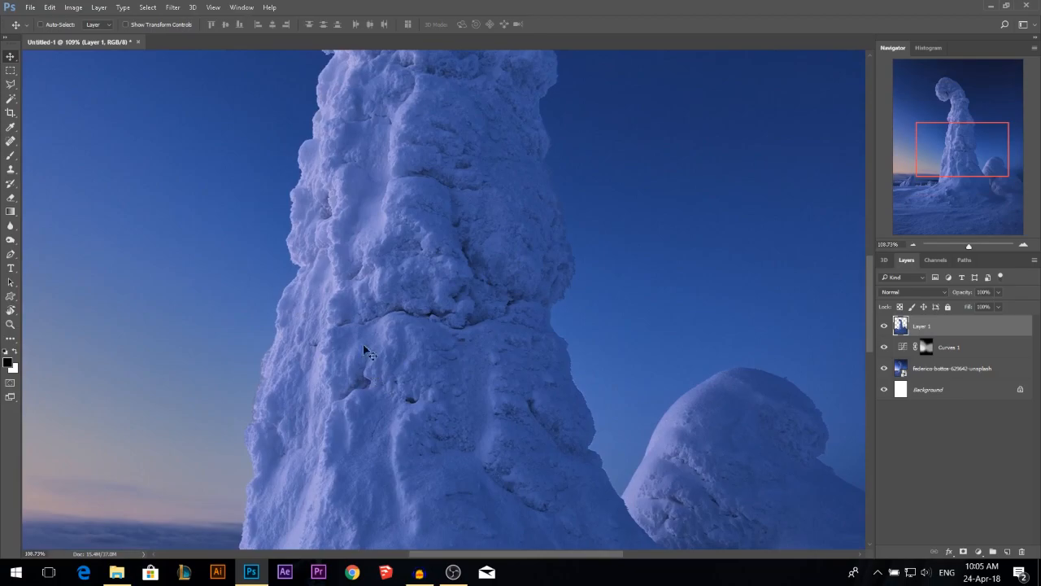
{"action": "scroll", "coordinate": [491, 336], "scroll_direction": "up", "scroll_amount": 1}
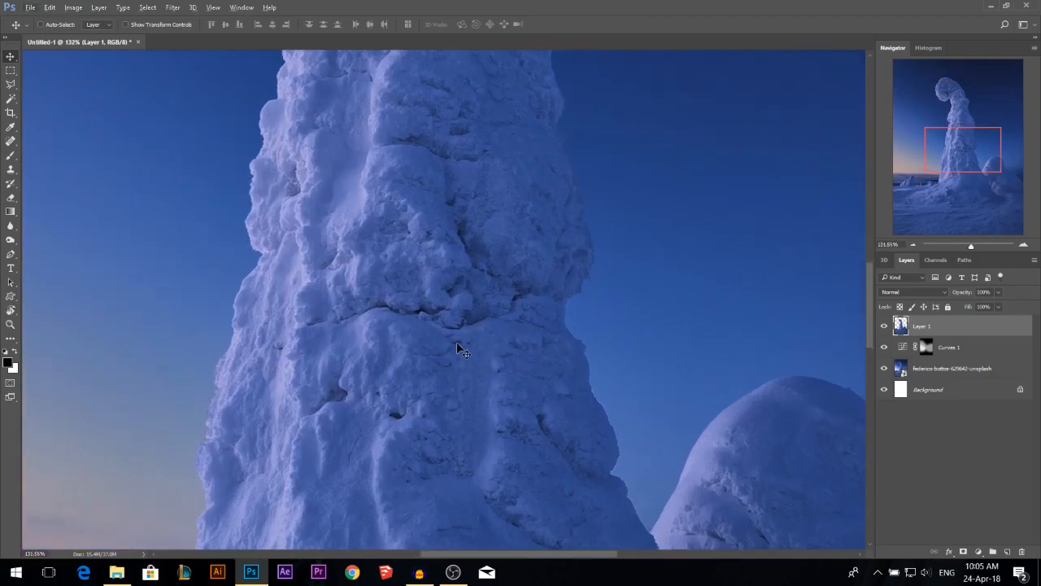
{"action": "scroll", "coordinate": [540, 425], "scroll_direction": "down", "scroll_amount": 5}
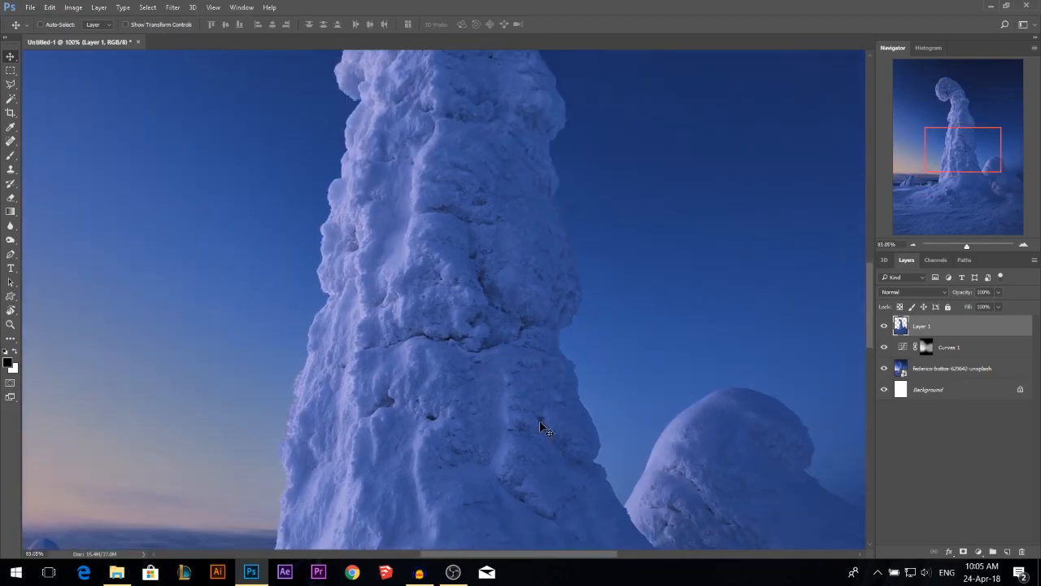
{"action": "scroll", "coordinate": [541, 425], "scroll_direction": "up", "scroll_amount": 6}
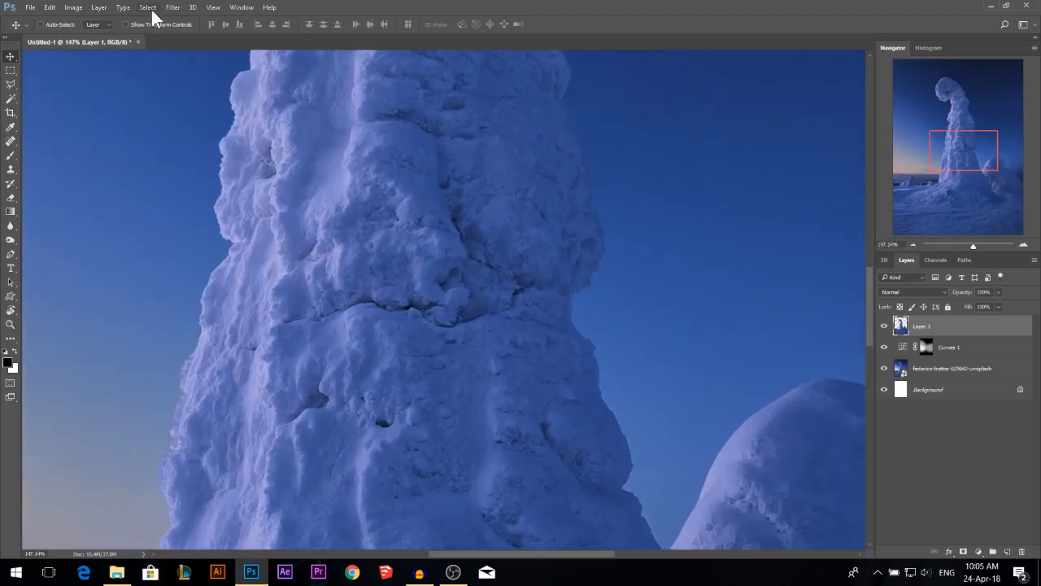
- Select the dark cracks with Color Range, sampling a dark hollow in the snow and setting Fuzziness to 48
{"action": "left_click", "coordinate": [148, 8]}
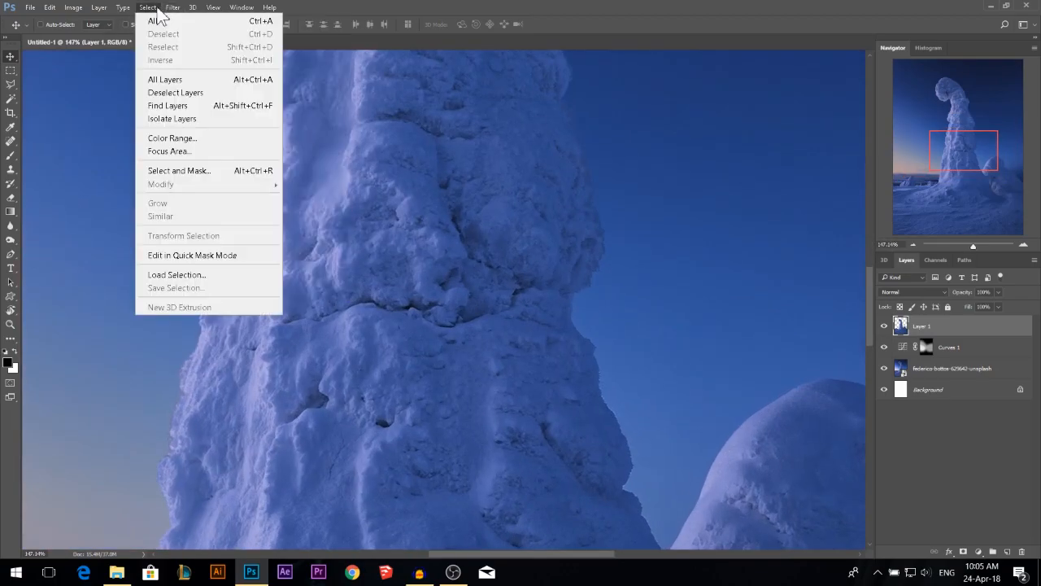
{"action": "left_click", "coordinate": [185, 140]}
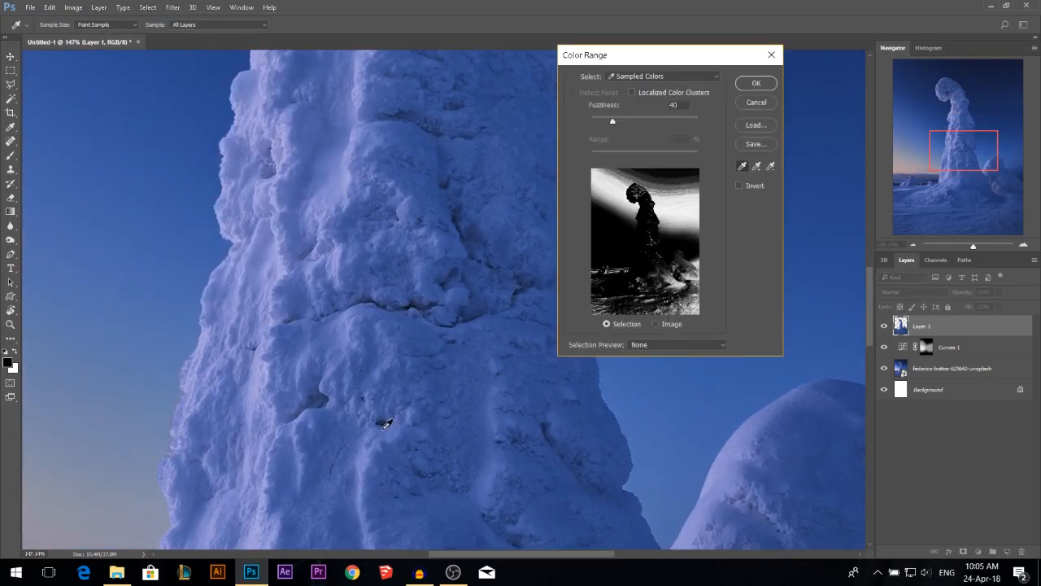
{"action": "left_click", "coordinate": [387, 423]}
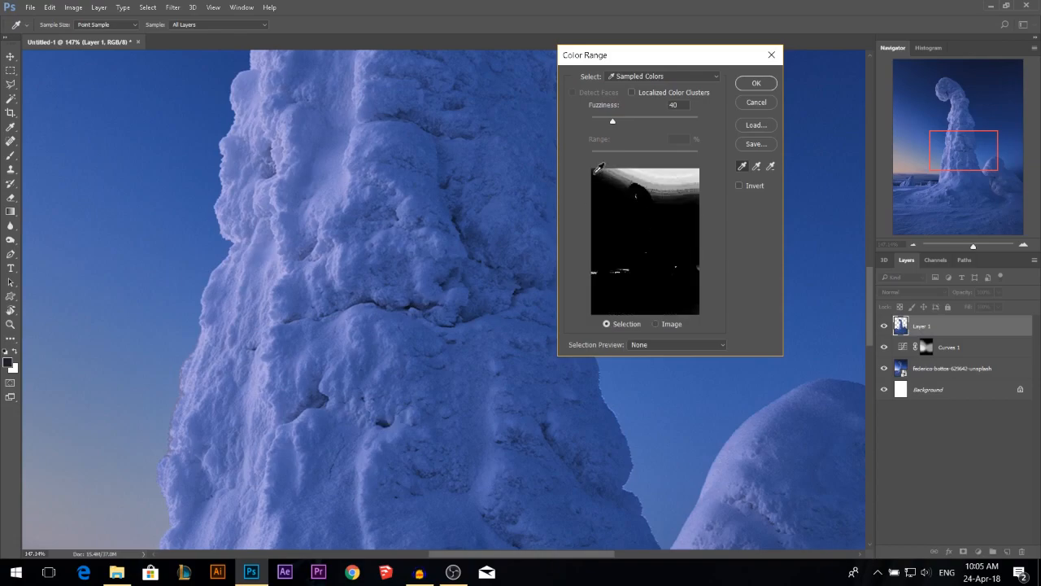
{"action": "left_click_drag", "start_coordinate": [609, 120], "coordinate": [617, 121]}
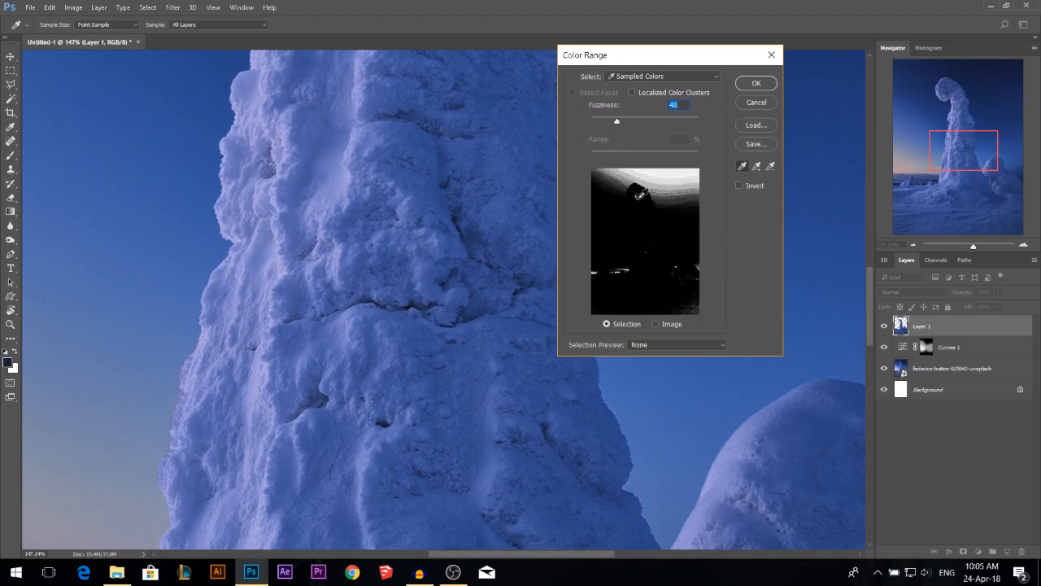
{"action": "left_click", "coordinate": [750, 86]}
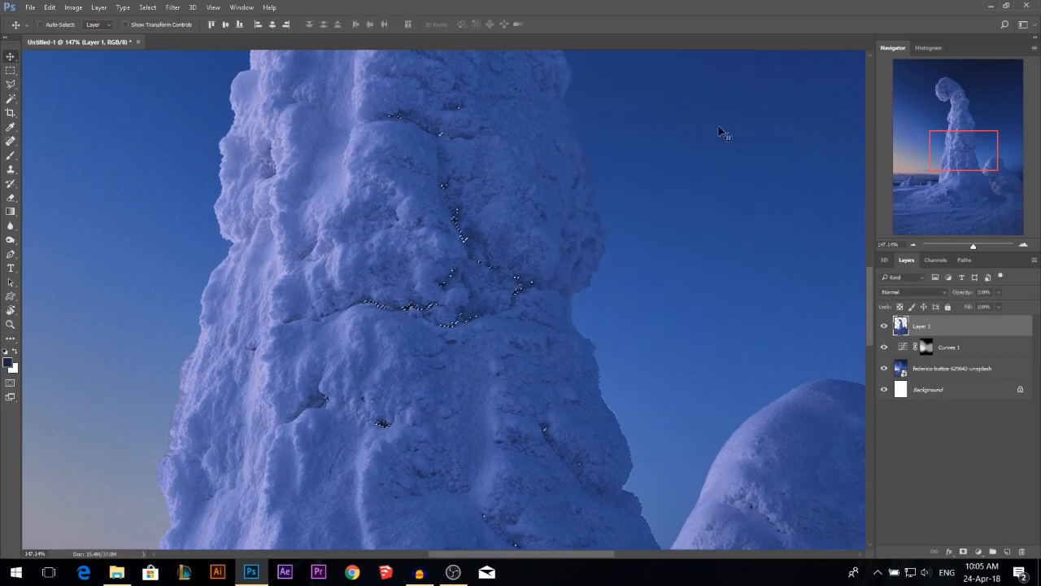
- Add an empty layer above the cut-out snow layer and set the foreground colour to bright orange
{"action": "scroll", "coordinate": [472, 299], "scroll_direction": "down", "scroll_amount": 3}
{"action": "scroll", "coordinate": [472, 297], "scroll_direction": "down", "scroll_amount": 3}
{"action": "scroll", "coordinate": [414, 139], "scroll_direction": "up", "scroll_amount": 1}
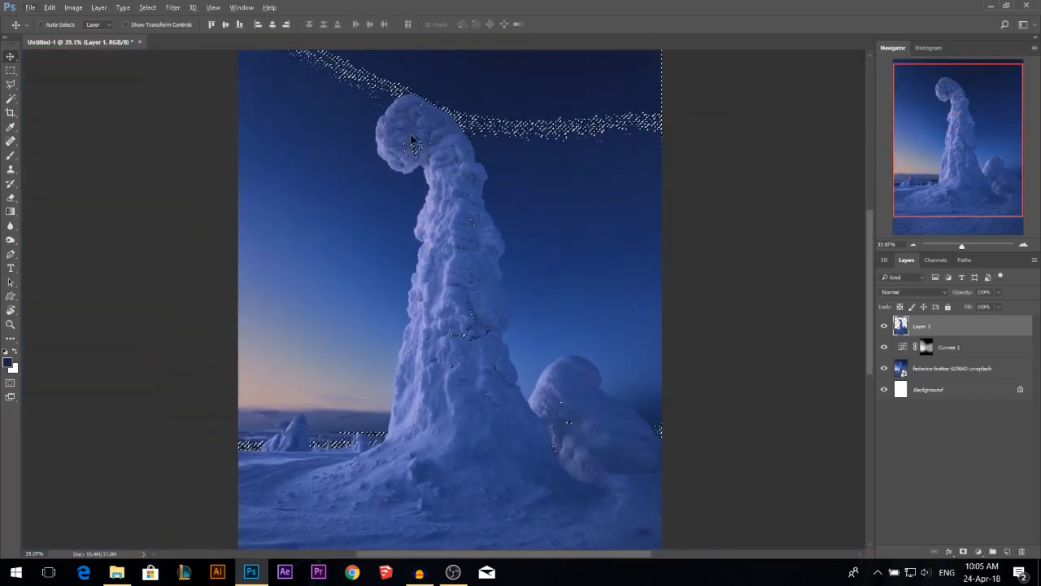
{"action": "scroll", "coordinate": [415, 144], "scroll_direction": "up", "scroll_amount": 2}
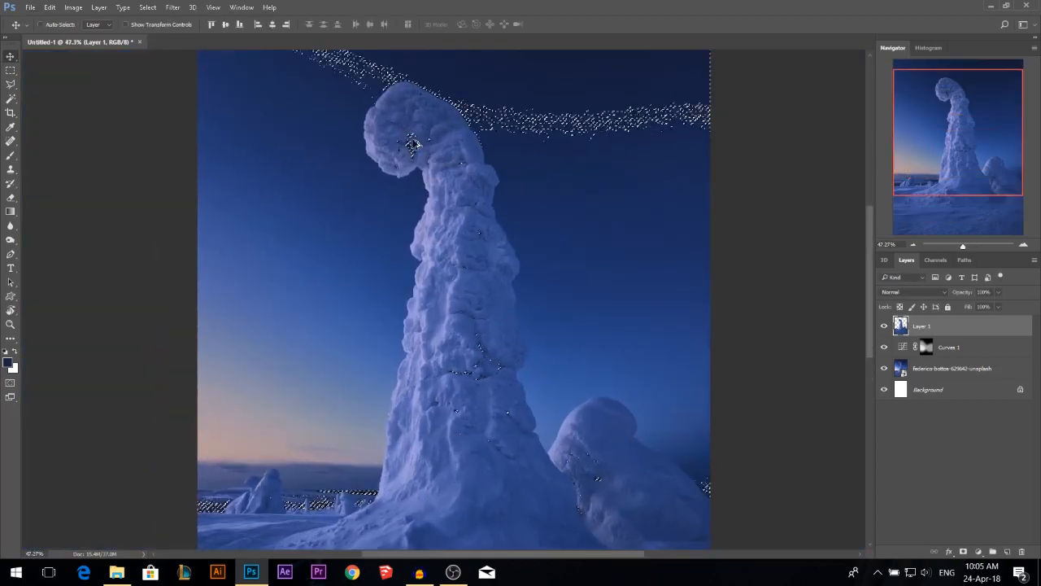
{"action": "left_click", "coordinate": [1007, 551]}
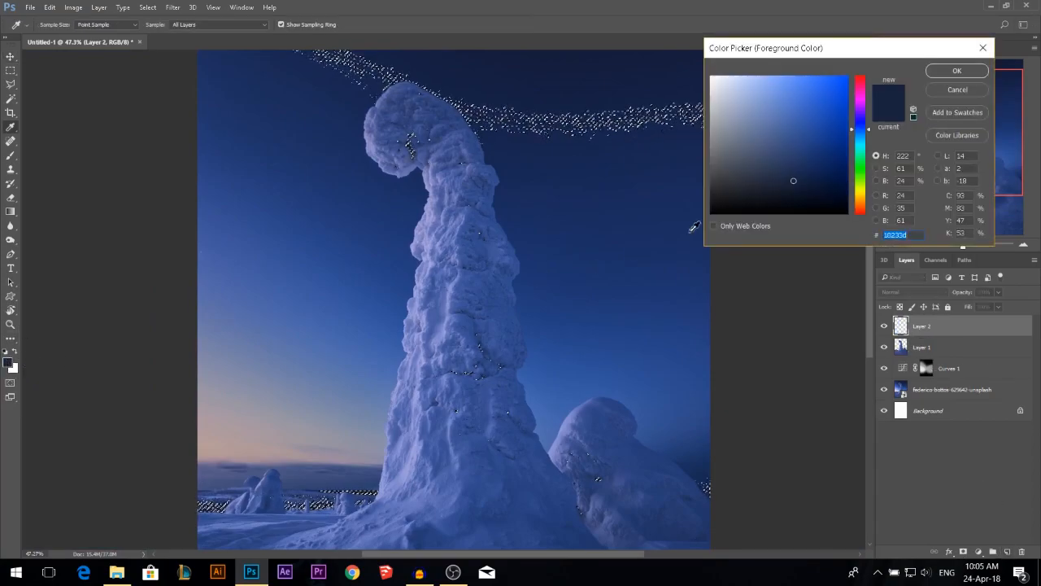
{"action": "left_click", "coordinate": [861, 200]}
{"action": "left_click", "coordinate": [840, 105]}
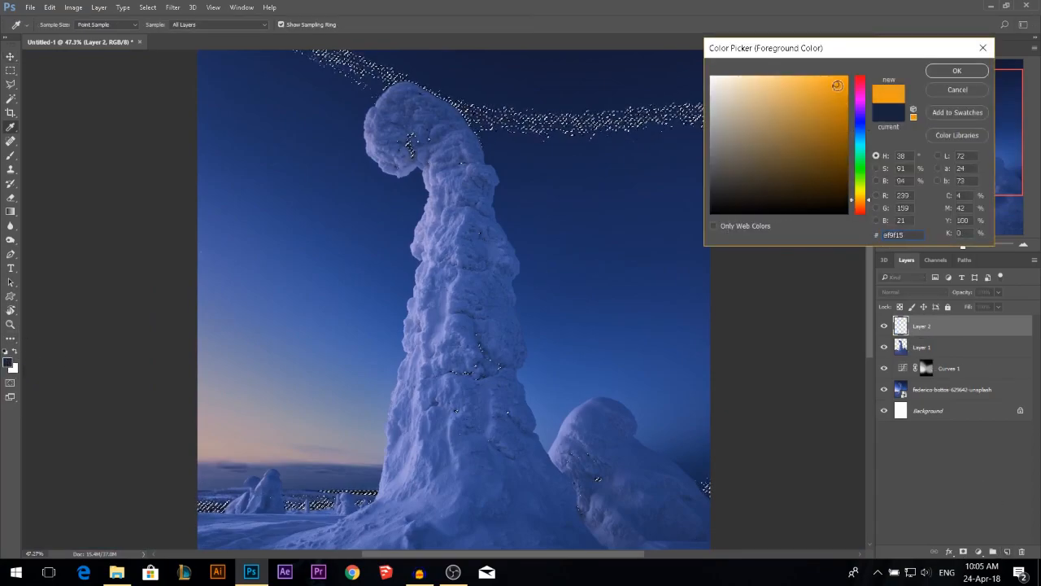
{"action": "left_click", "coordinate": [957, 71]}
- Paint the selected cracks in the snowy head and trunk orange, using a hard Brush at 100% opacity
{"action": "left_click", "coordinate": [12, 154]}
{"action": "mouse_move", "coordinate": [503, 167]}
{"action": "left_mouse_down"}
{"action": "mouse_move", "coordinate": [477, 179]}
{"action": "mouse_move", "coordinate": [398, 168]}
{"action": "left_mouse_up"}
{"action": "right_click", "coordinate": [439, 171]}
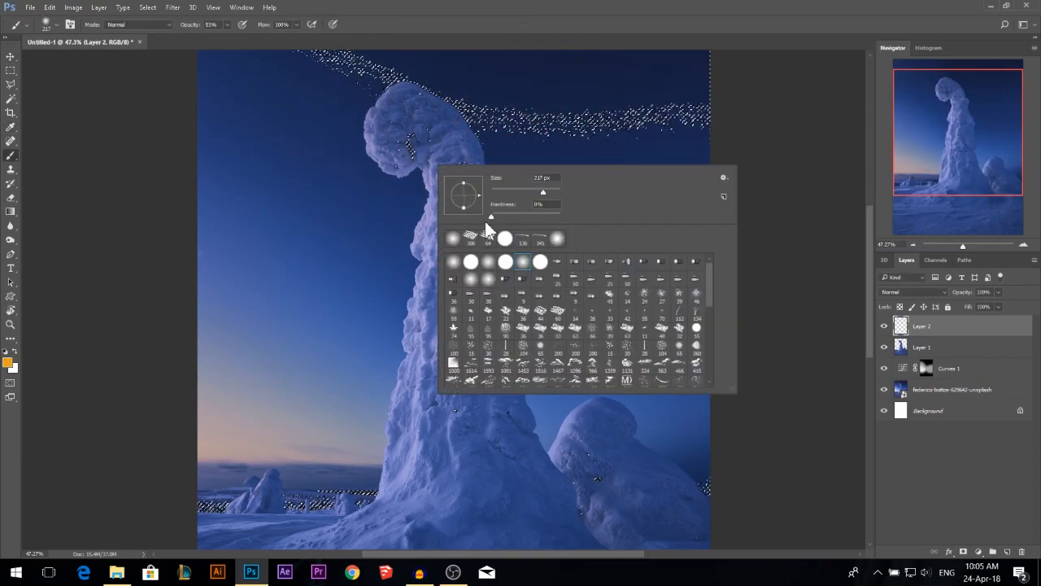
{"action": "left_click", "coordinate": [415, 109]}
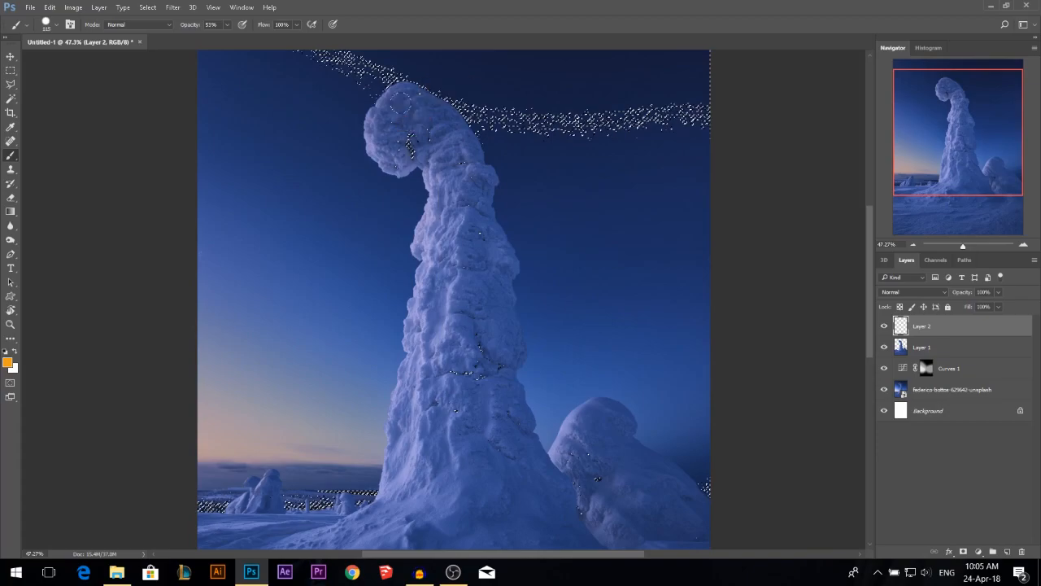
{"action": "key", "text": "0"}
{"action": "left_click_drag", "start_coordinate": [409, 135], "coordinate": [415, 149]}
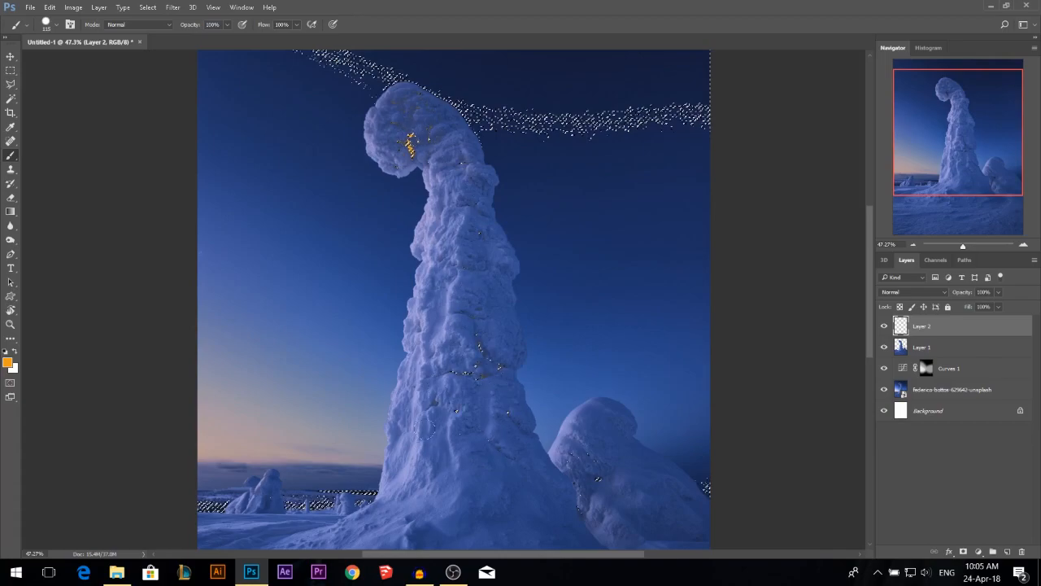
{"action": "left_click_drag", "start_coordinate": [436, 403], "coordinate": [476, 450]}
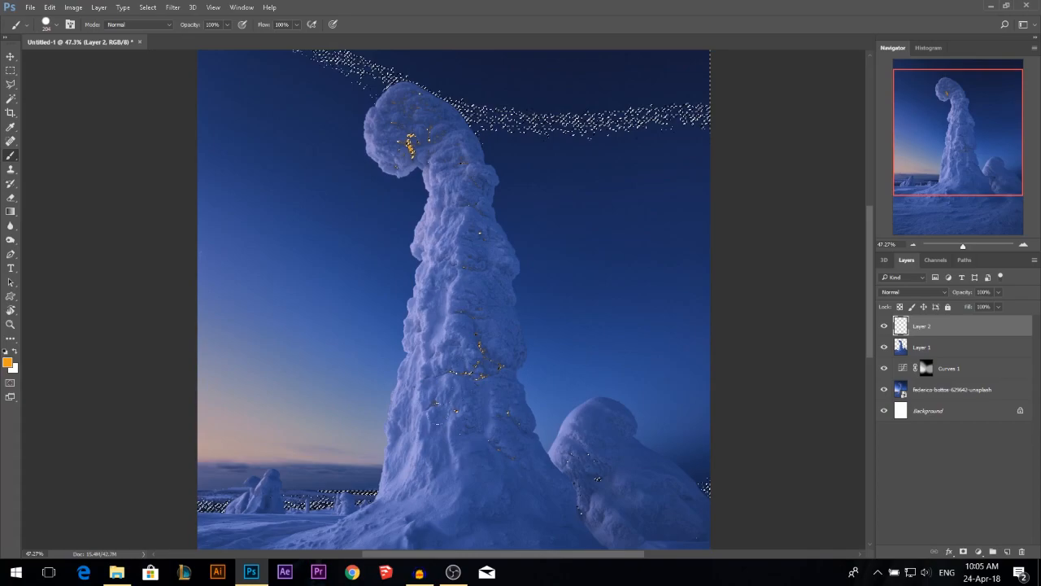
{"action": "left_click_drag", "start_coordinate": [480, 213], "coordinate": [464, 198]}
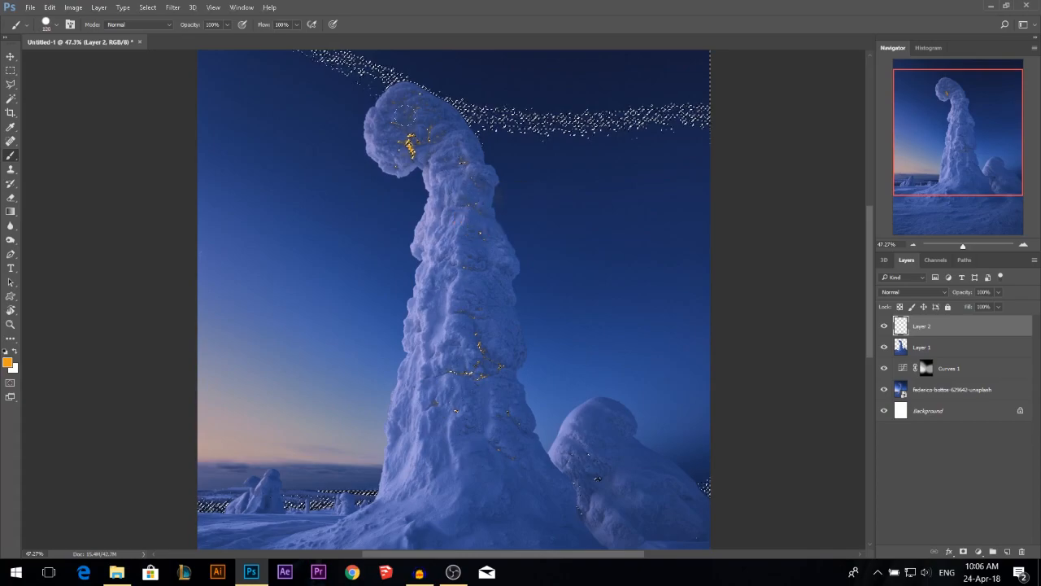
- Brush more orange into the cracks of the curled head with a soft-edged brush and clear the selection
{"action": "right_click", "coordinate": [443, 155]}
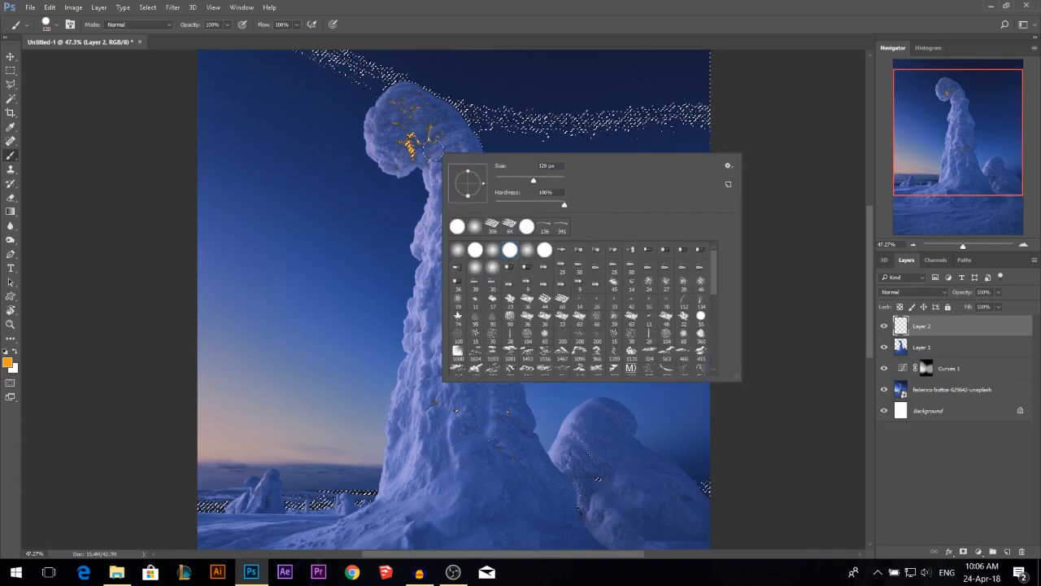
{"action": "left_click", "coordinate": [506, 201]}
{"action": "left_click", "coordinate": [426, 134]}
{"action": "left_click_drag", "start_coordinate": [426, 135], "coordinate": [456, 118]}
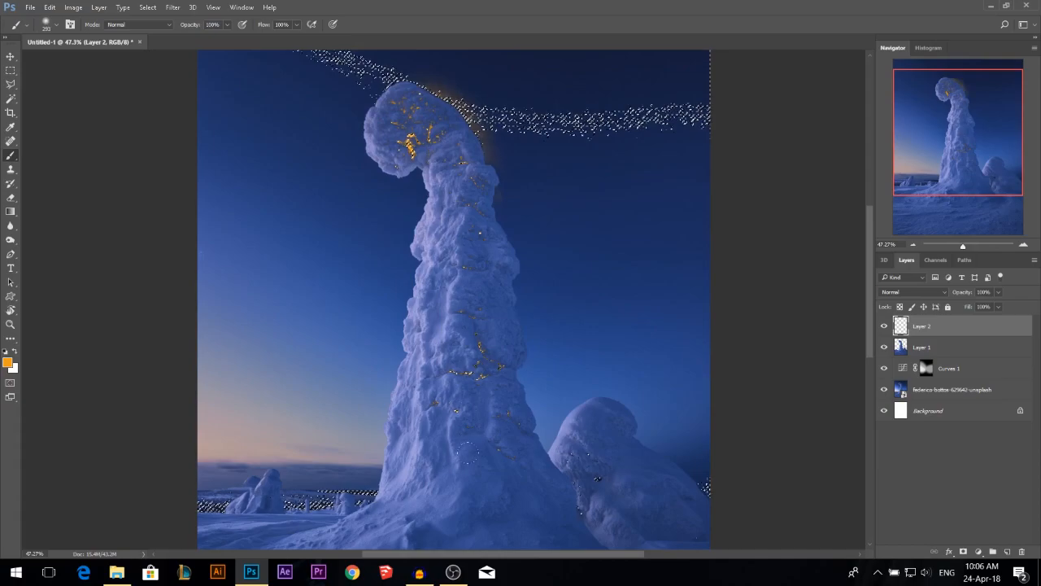
{"action": "key", "text": "ctrl+d"}
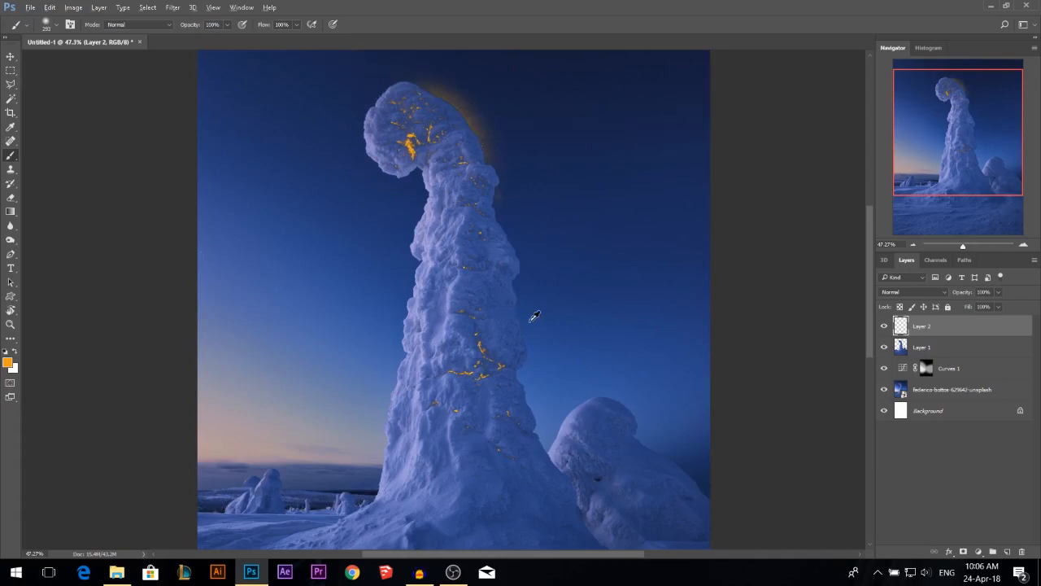
- Erase the orange spill from the sky along the outer edge of the tree's curled head
{"action": "scroll", "coordinate": [529, 326], "scroll_direction": "down", "scroll_amount": 1}
{"action": "scroll", "coordinate": [561, 237], "scroll_direction": "up", "scroll_amount": 2}
{"action": "key", "text": "alt+e"}
{"action": "key", "text": "Escape"}
{"action": "left_click_drag", "start_coordinate": [490, 139], "coordinate": [504, 161]}
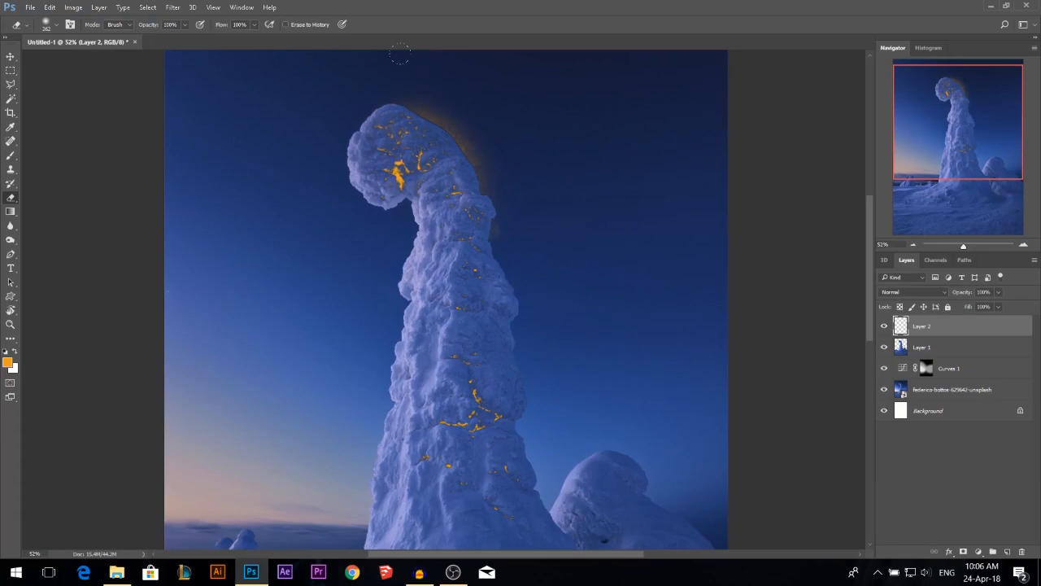
{"action": "left_click_drag", "start_coordinate": [415, 78], "coordinate": [493, 153]}
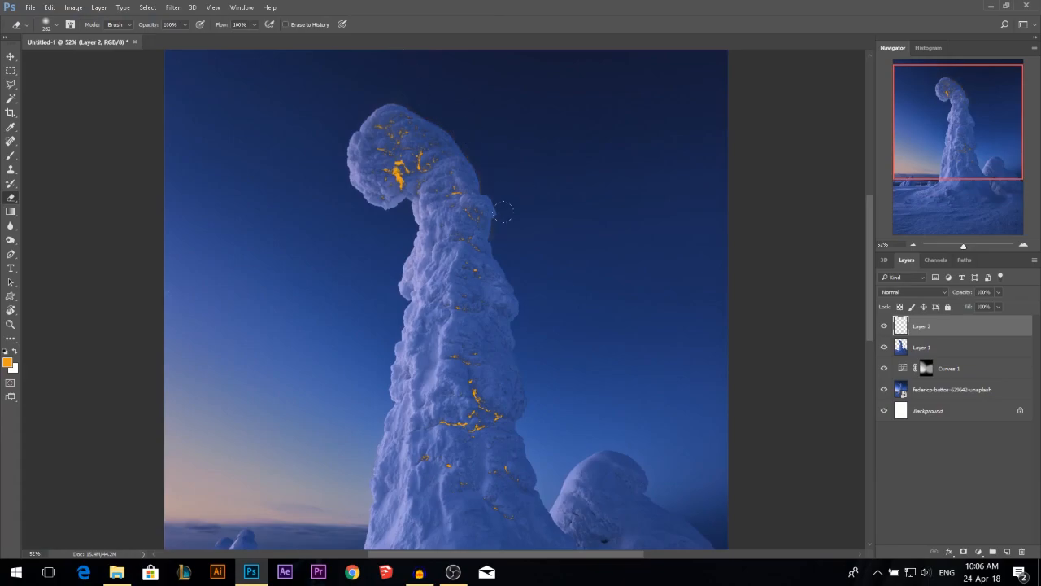
- Compare the trunk with and without the orange paint, hide the paint layer and activate the cut-out snow layer
{"action": "scroll", "coordinate": [512, 226], "scroll_direction": "down", "scroll_amount": 2}
{"action": "scroll", "coordinate": [509, 370], "scroll_direction": "up", "scroll_amount": 6}
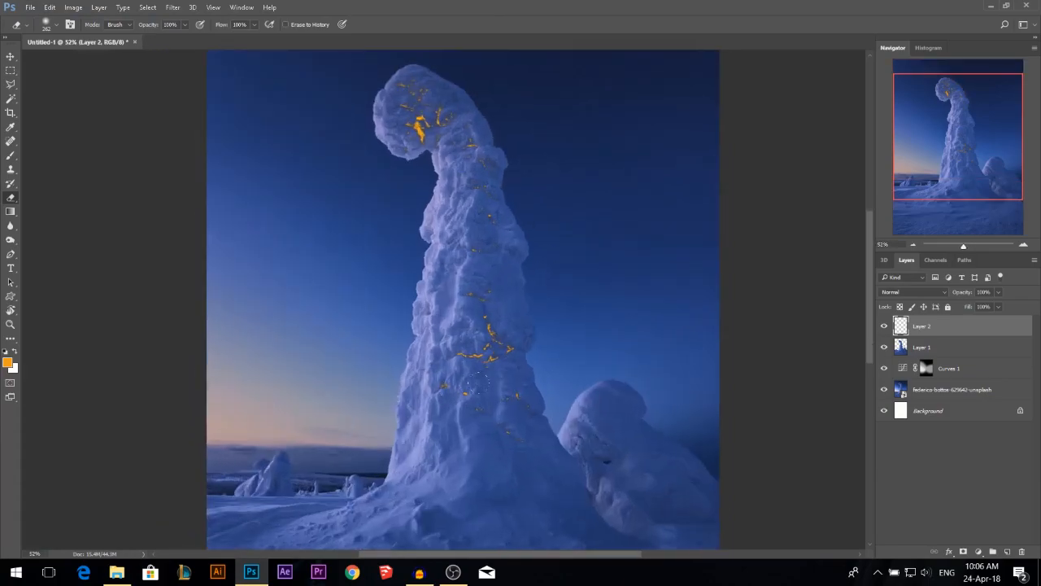
{"action": "scroll", "coordinate": [478, 329], "scroll_direction": "up", "scroll_amount": 5}
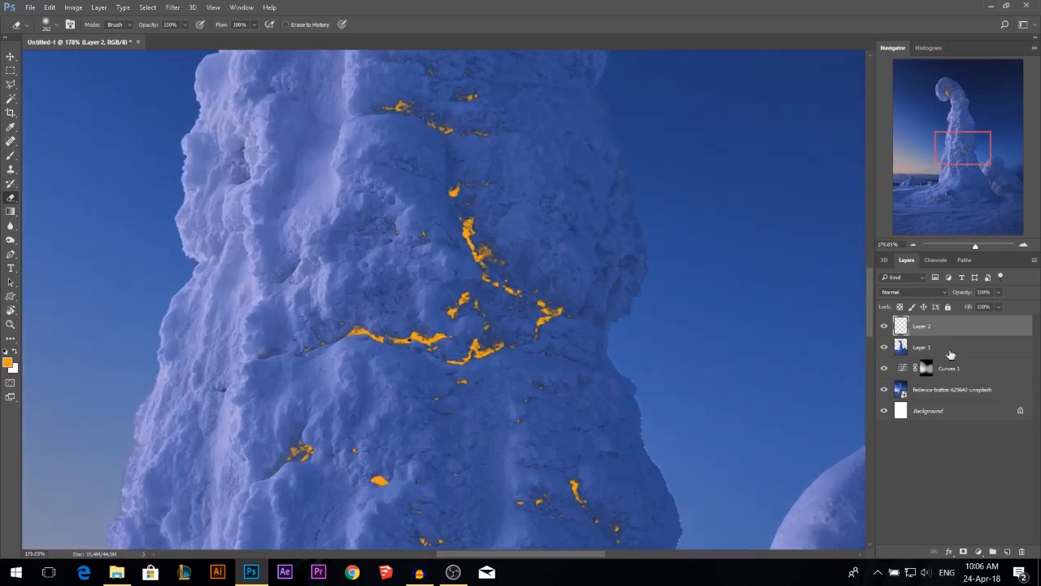
{"action": "left_click", "coordinate": [885, 327]}
{"action": "left_click", "coordinate": [885, 327]}
{"action": "left_click", "coordinate": [882, 326]}
{"action": "left_click", "coordinate": [903, 351]}
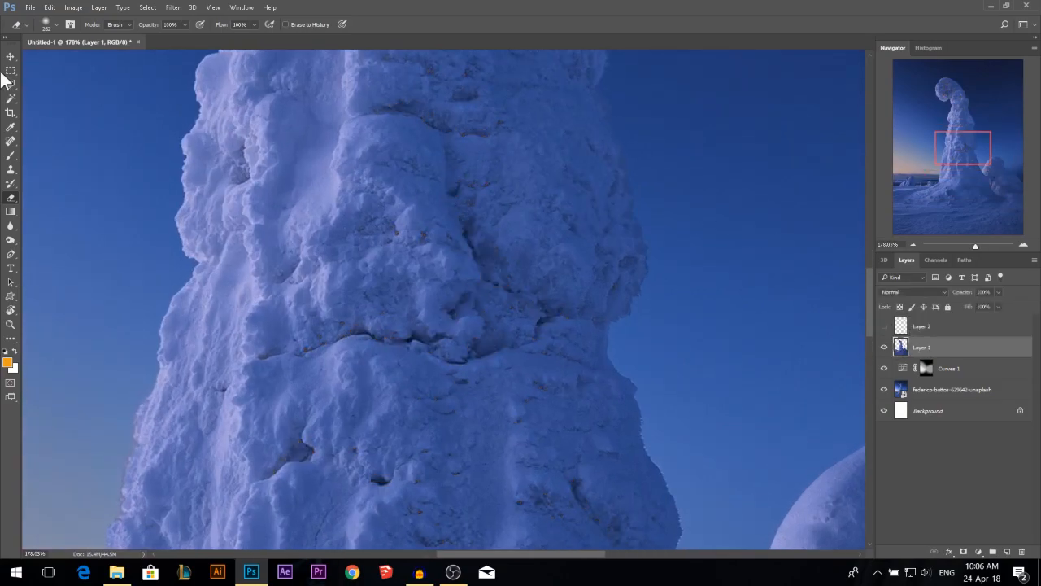
- Select a wider range of dark cracks on the snow layer with Color Range at Fuzziness 72
{"action": "left_click", "coordinate": [143, 10]}
{"action": "left_click", "coordinate": [169, 138]}
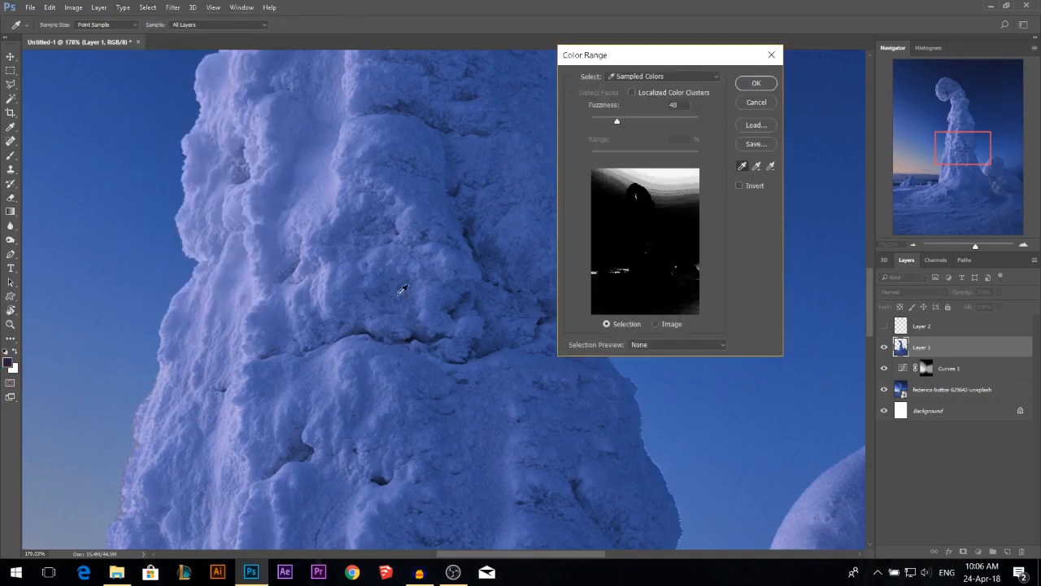
{"action": "mouse_move", "coordinate": [623, 111]}
{"action": "left_mouse_down"}
{"action": "mouse_move", "coordinate": [639, 116]}
{"action": "mouse_move", "coordinate": [630, 117]}
{"action": "left_mouse_up"}
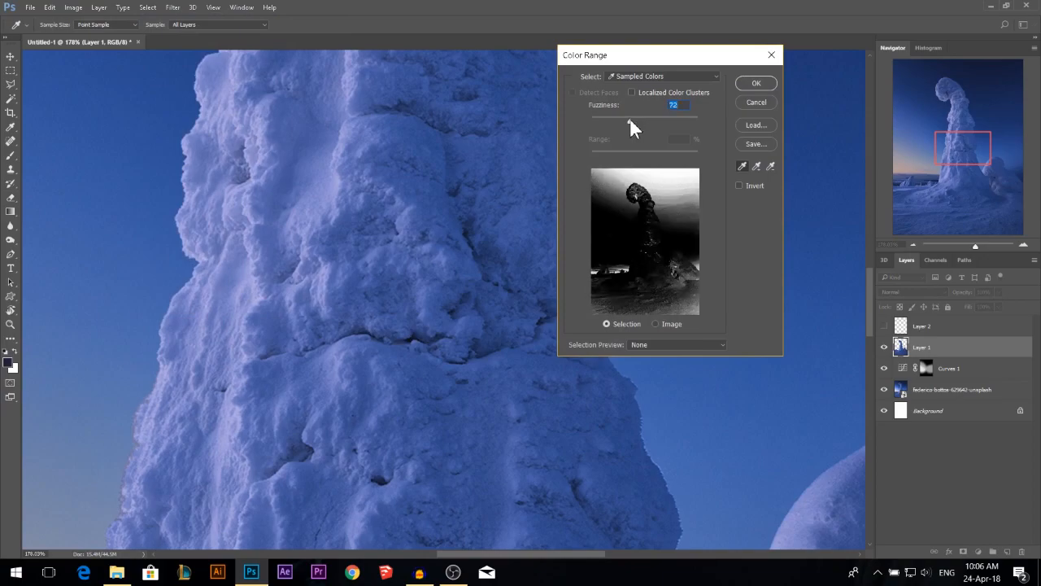
{"action": "left_click", "coordinate": [761, 86]}
{"action": "key", "text": "ctrl+0"}
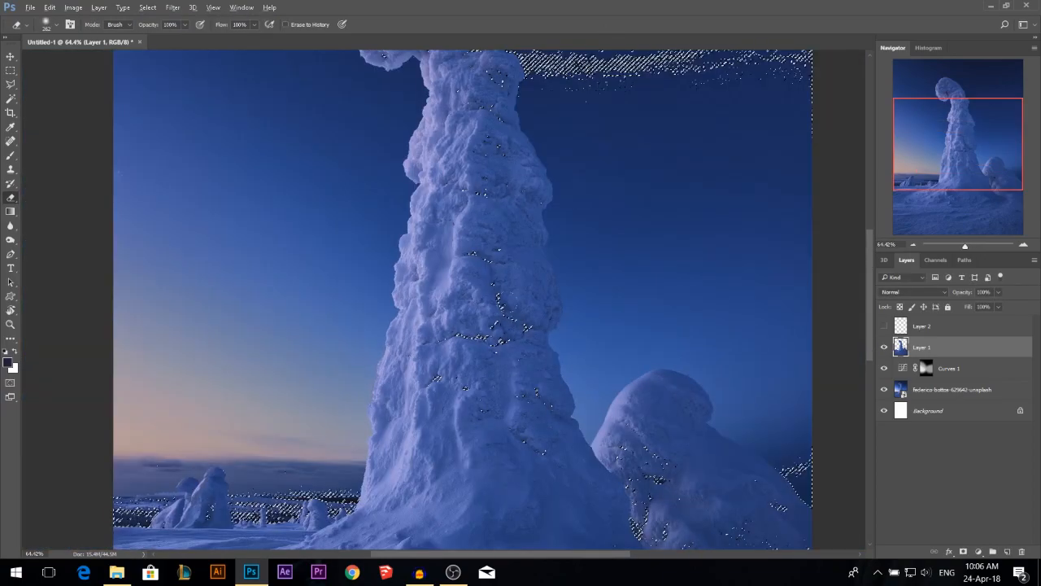
- Show and activate the orange paint layer again and switch to the Brush tool
{"action": "key", "text": "e"}
{"action": "left_click", "coordinate": [884, 326]}
{"action": "left_click", "coordinate": [935, 326]}
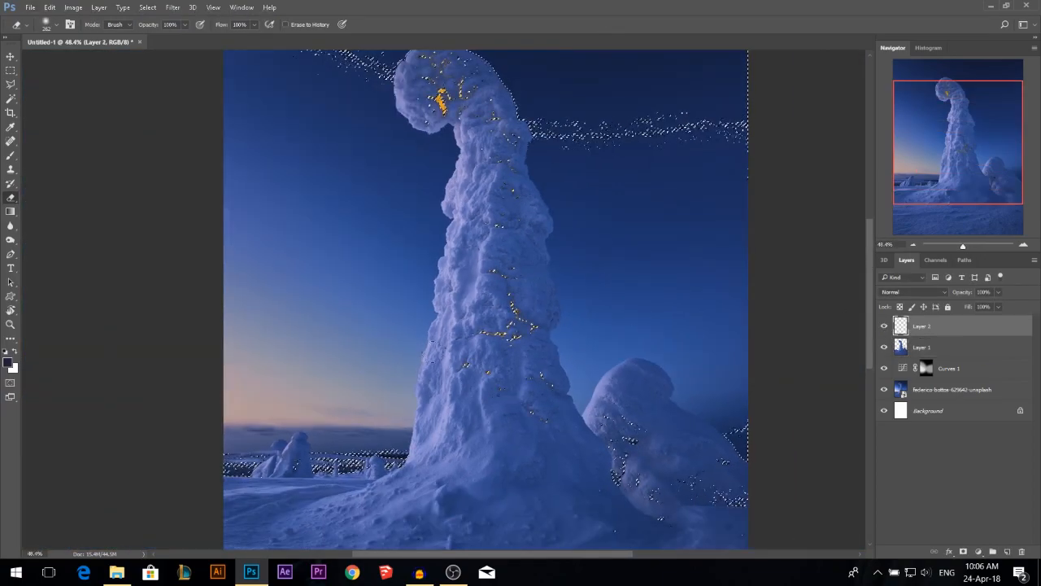
{"action": "key", "text": "b"}
{"action": "left_click_drag", "start_coordinate": [506, 422], "coordinate": [488, 414]}
- Isolate the orange paint layer, sample its orange as the foreground colour and show all layers again
{"action": "left_click", "coordinate": [884, 326], "text": "alt"}
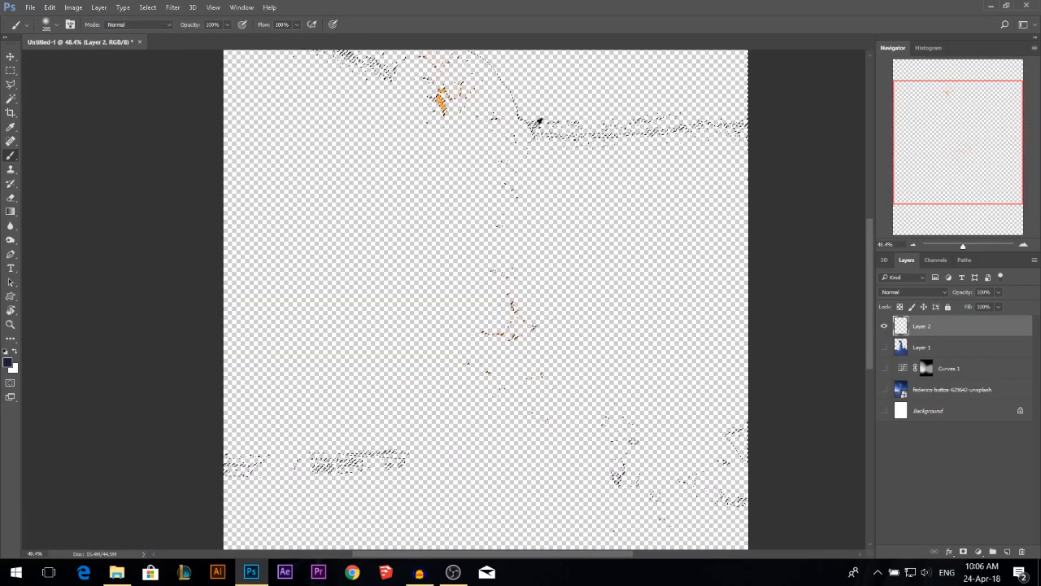
{"action": "scroll", "coordinate": [535, 121], "scroll_direction": "up", "scroll_amount": 5}
{"action": "scroll", "coordinate": [488, 100], "scroll_direction": "up", "scroll_amount": 1}
{"action": "left_click", "coordinate": [330, 81], "text": "alt"}
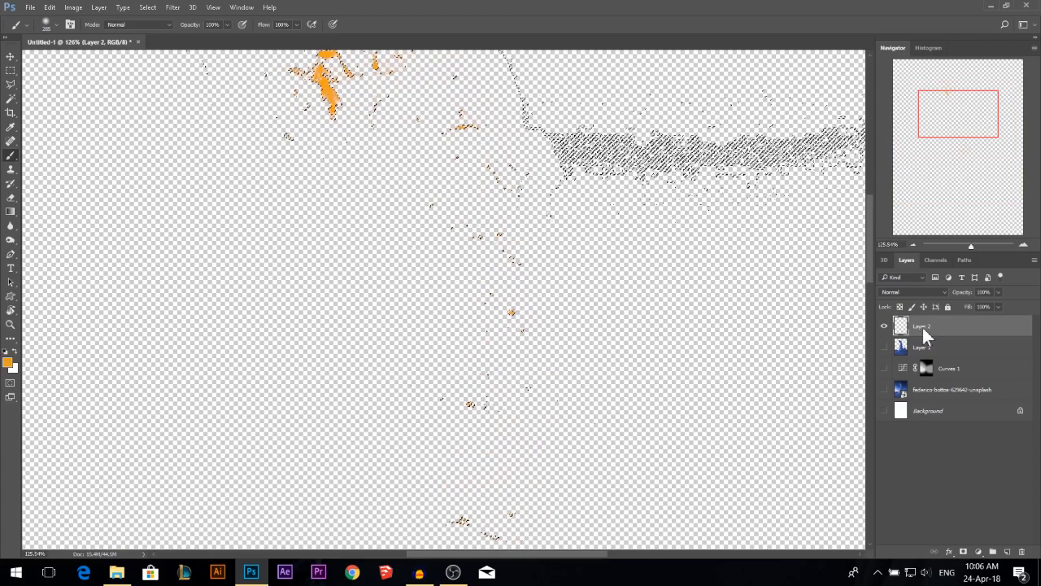
{"action": "left_click", "coordinate": [885, 325], "text": "alt"}
{"action": "left_click", "coordinate": [885, 326], "text": "alt"}
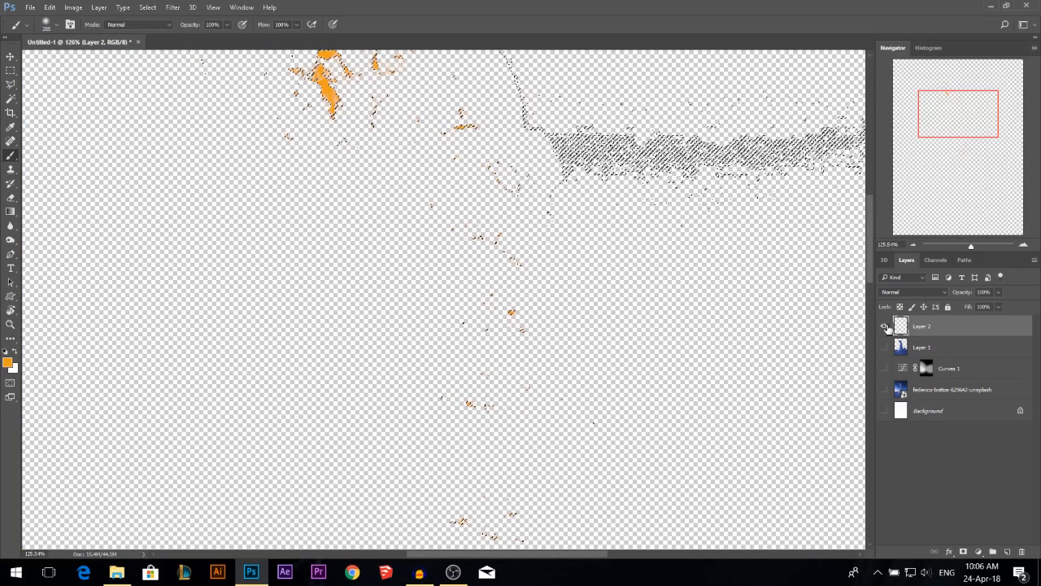
{"action": "left_click", "coordinate": [327, 91], "text": "alt"}
{"action": "left_click", "coordinate": [885, 327], "text": "alt"}
- Paint soft orange over the selected cracks along the upper trunk and across the curled head
{"action": "scroll", "coordinate": [460, 341], "scroll_direction": "down", "scroll_amount": 8}
{"action": "scroll", "coordinate": [454, 368], "scroll_direction": "down", "scroll_amount": 2}
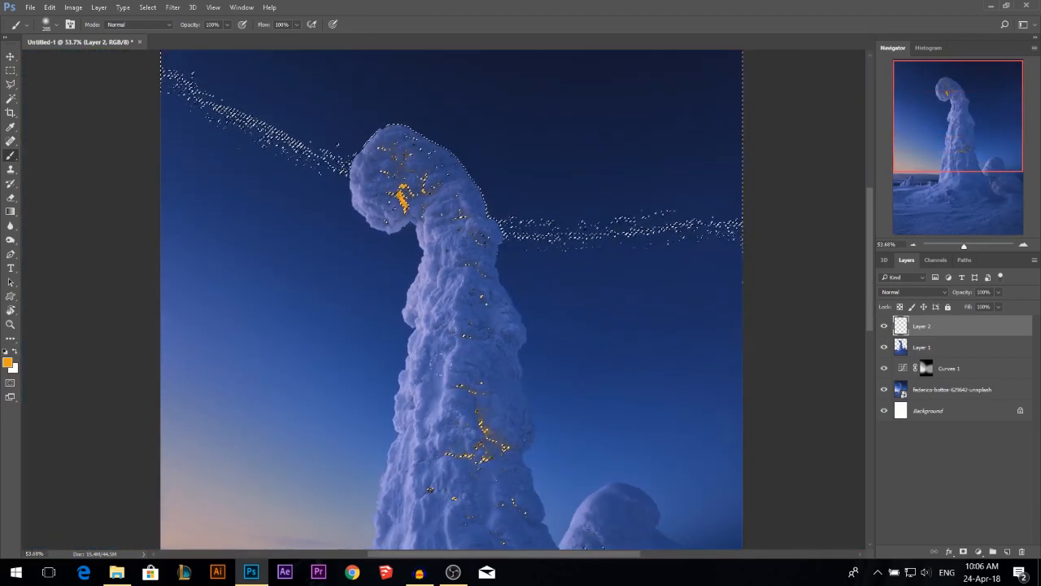
{"action": "left_click_drag", "start_coordinate": [469, 298], "coordinate": [451, 298]}
{"action": "mouse_move", "coordinate": [453, 197]}
{"action": "left_mouse_down"}
{"action": "mouse_move", "coordinate": [428, 173]}
{"action": "mouse_move", "coordinate": [379, 159]}
{"action": "mouse_move", "coordinate": [392, 192]}
{"action": "mouse_move", "coordinate": [366, 154]}
{"action": "left_mouse_up"}
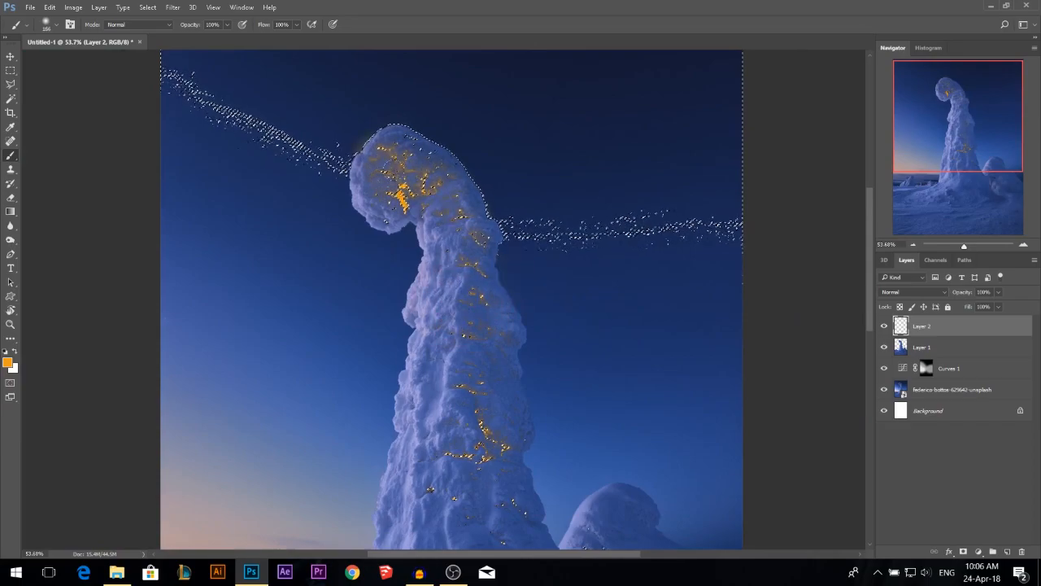
- Paint orange over the selected cracks of the lower trunk down to the snowy base and clear the selection
{"action": "scroll", "coordinate": [451, 300], "scroll_direction": "down", "scroll_amount": 2}
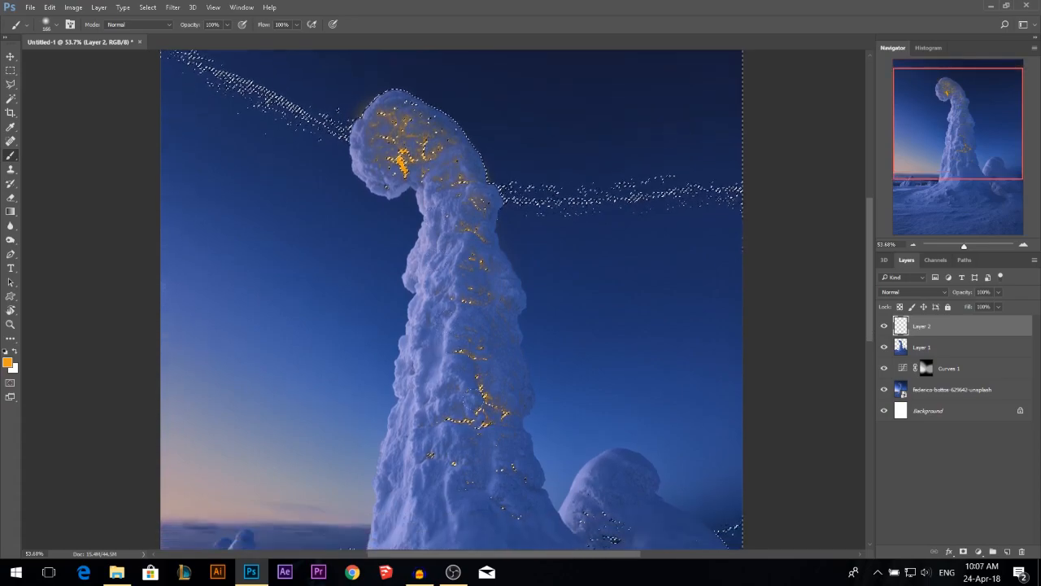
{"action": "scroll", "coordinate": [452, 427], "scroll_direction": "down", "scroll_amount": 2}
{"action": "left_click_drag", "start_coordinate": [436, 440], "coordinate": [447, 440]}
{"action": "scroll", "coordinate": [448, 411], "scroll_direction": "down", "scroll_amount": 1}
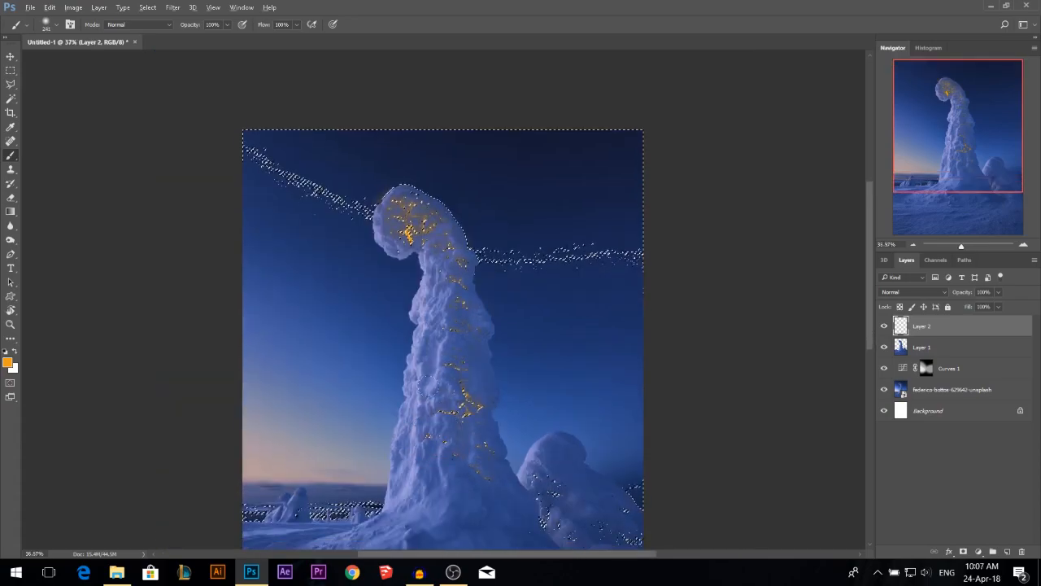
{"action": "scroll", "coordinate": [431, 449], "scroll_direction": "down", "scroll_amount": 2}
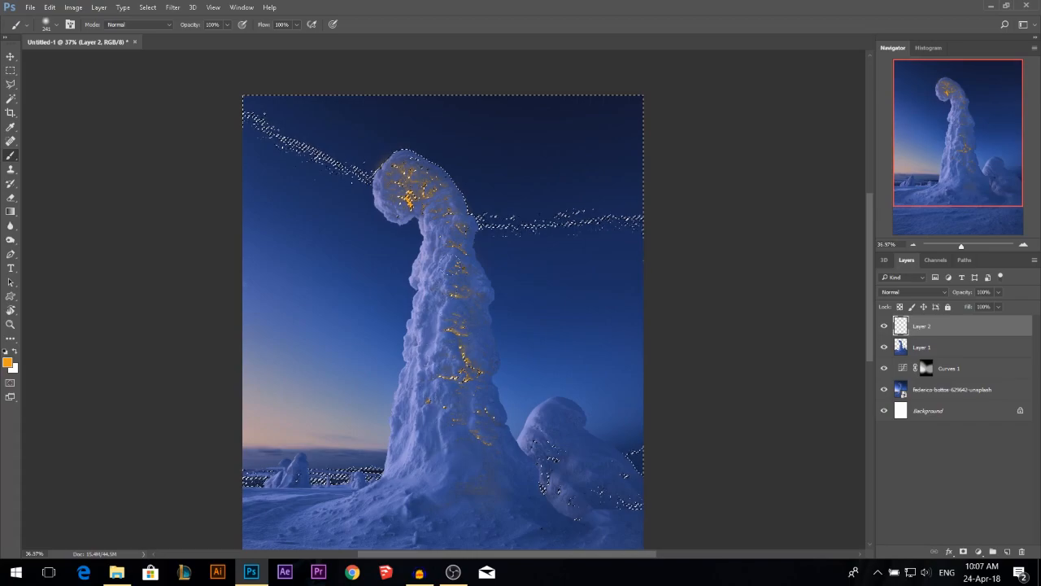
{"action": "key", "text": "ctrl+d"}
- Switch to the Move tool and examine the orange cracks up close and in the whole composition
{"action": "scroll", "coordinate": [404, 188], "scroll_direction": "up", "scroll_amount": 2}
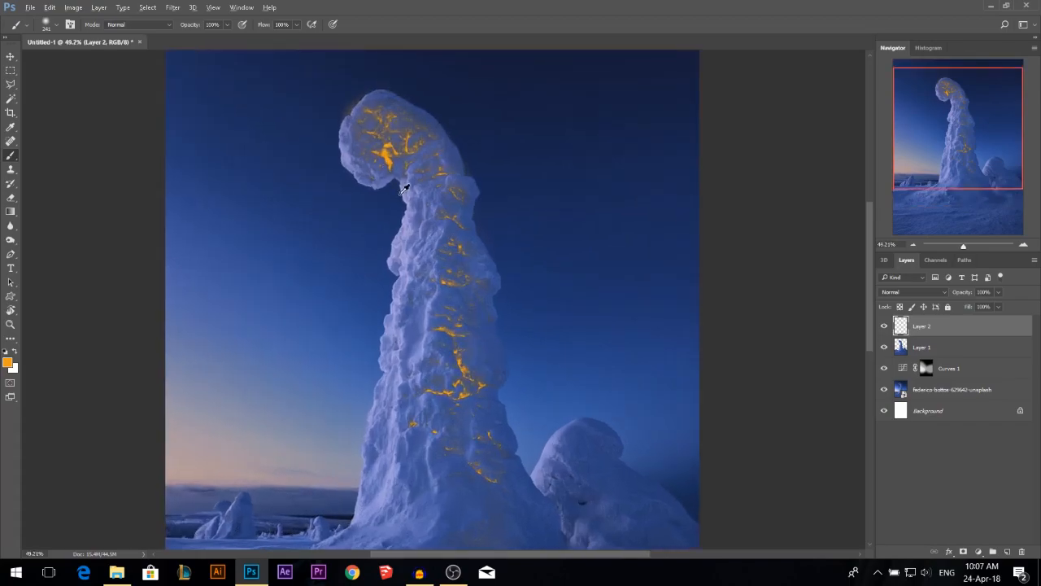
{"action": "left_click", "coordinate": [11, 56]}
{"action": "scroll", "coordinate": [409, 277], "scroll_direction": "down", "scroll_amount": 2}
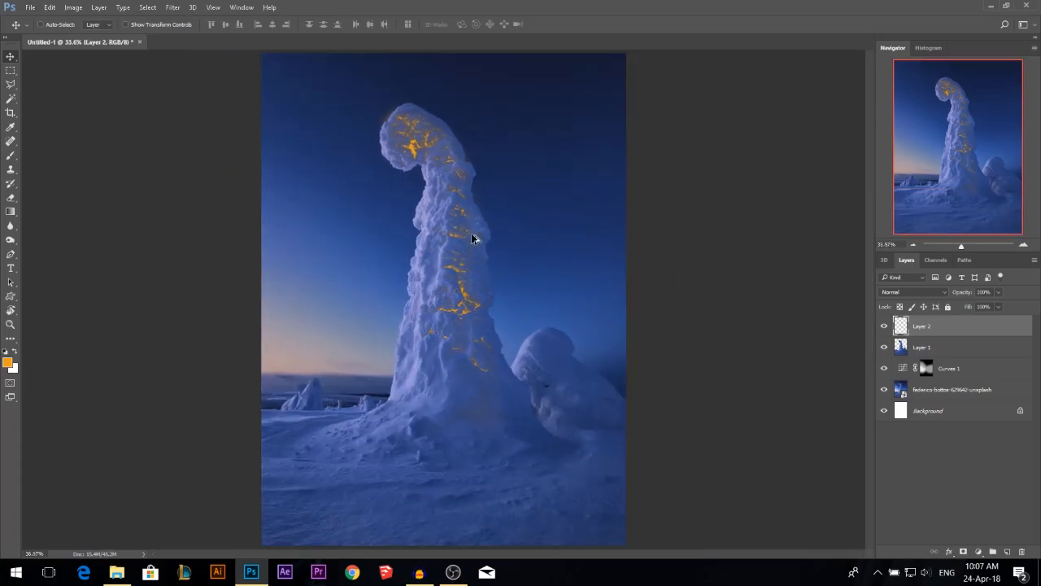
{"action": "scroll", "coordinate": [473, 239], "scroll_direction": "up", "scroll_amount": 1}
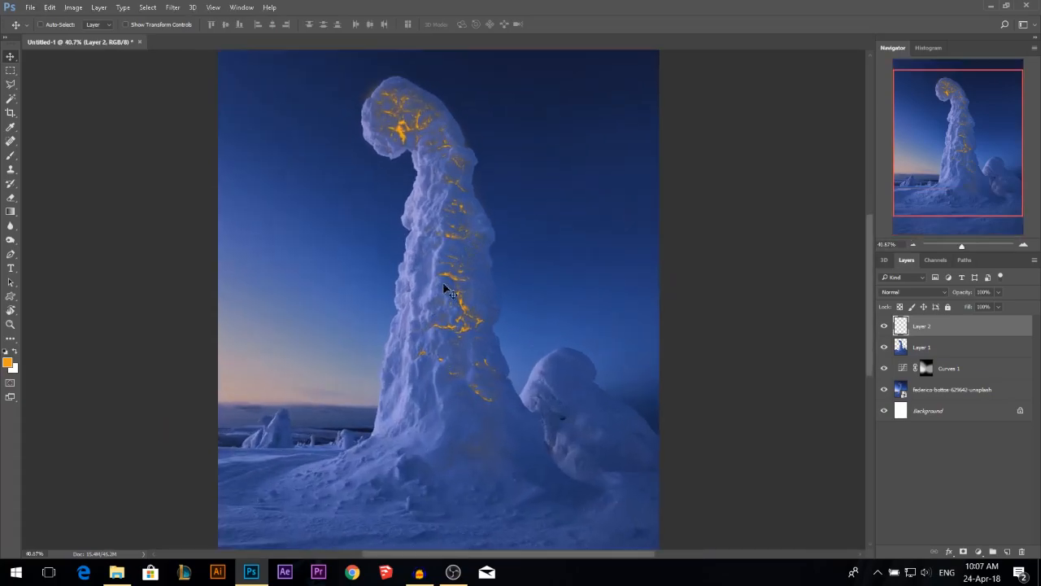
{"action": "scroll", "coordinate": [448, 301], "scroll_direction": "up", "scroll_amount": 1}
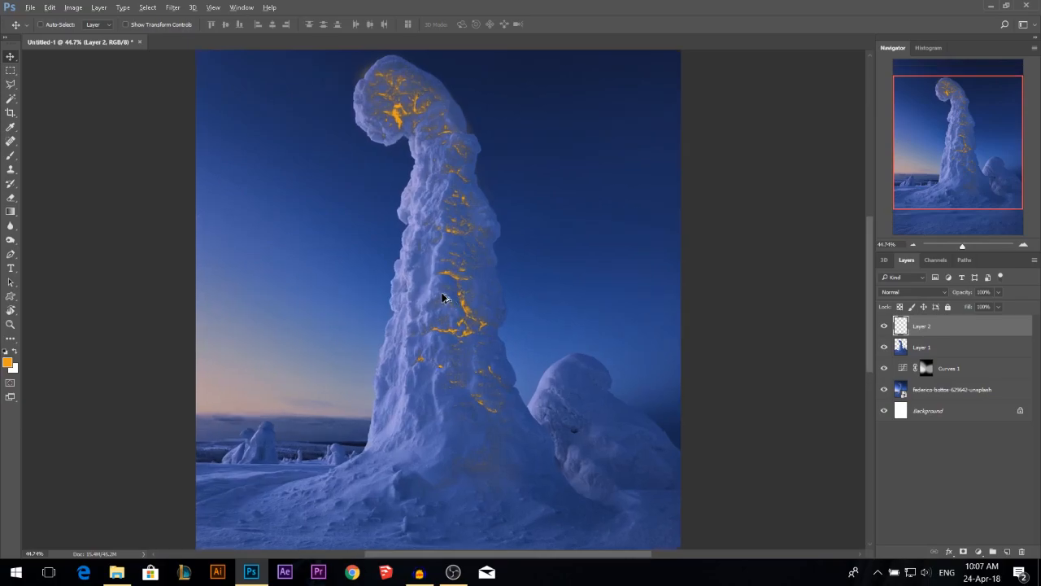
{"action": "scroll", "coordinate": [456, 317], "scroll_direction": "down", "scroll_amount": 1}
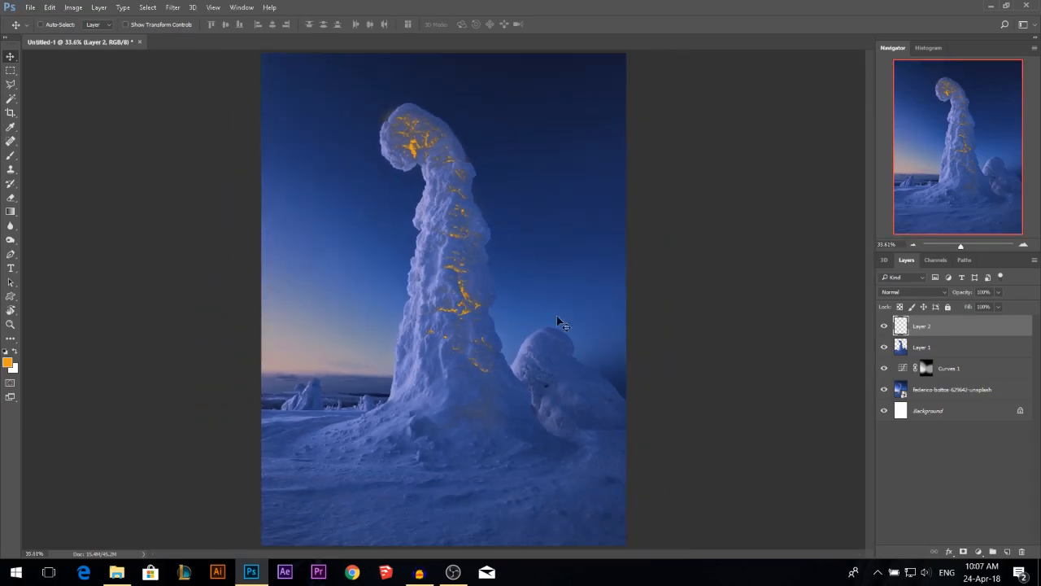
{"action": "scroll", "coordinate": [558, 320], "scroll_direction": "down", "scroll_amount": 1}
{"action": "scroll", "coordinate": [609, 213], "scroll_direction": "up", "scroll_amount": 1}
{"action": "scroll", "coordinate": [413, 162], "scroll_direction": "up", "scroll_amount": 1}
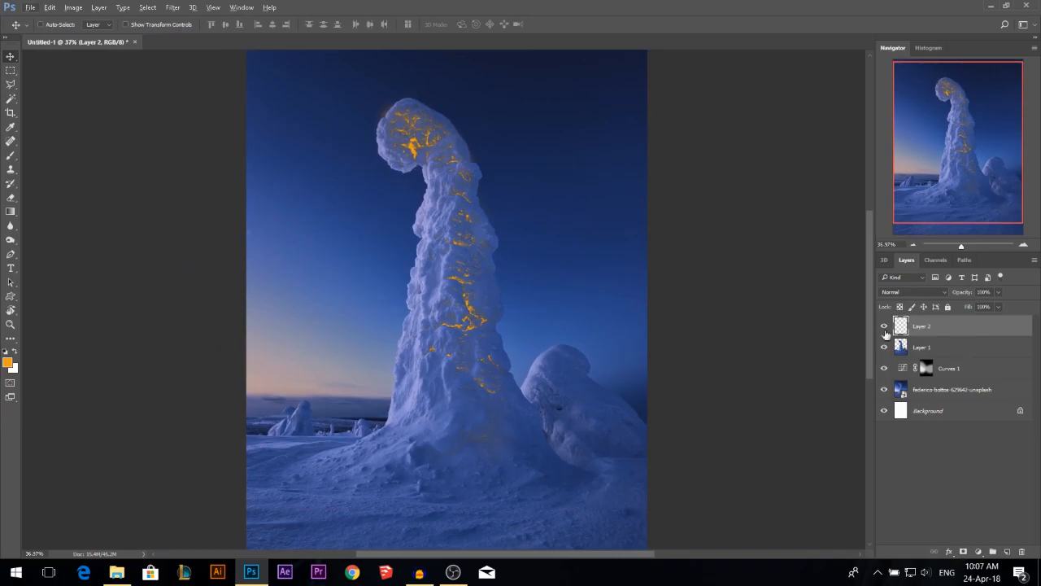
- Adjust the orange crack layer's Hue/Saturation to hue +6, saturation +19 and lightness +9
{"action": "left_click_drag", "start_coordinate": [906, 336], "coordinate": [907, 340]}
{"action": "key", "text": "ctrl+u"}
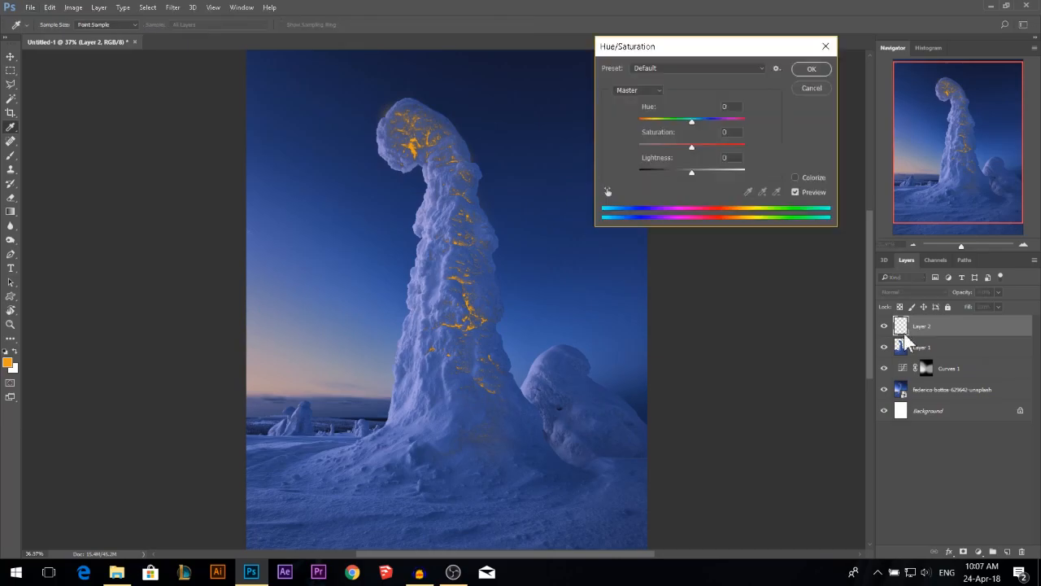
{"action": "left_click_drag", "start_coordinate": [693, 146], "coordinate": [554, 140]}
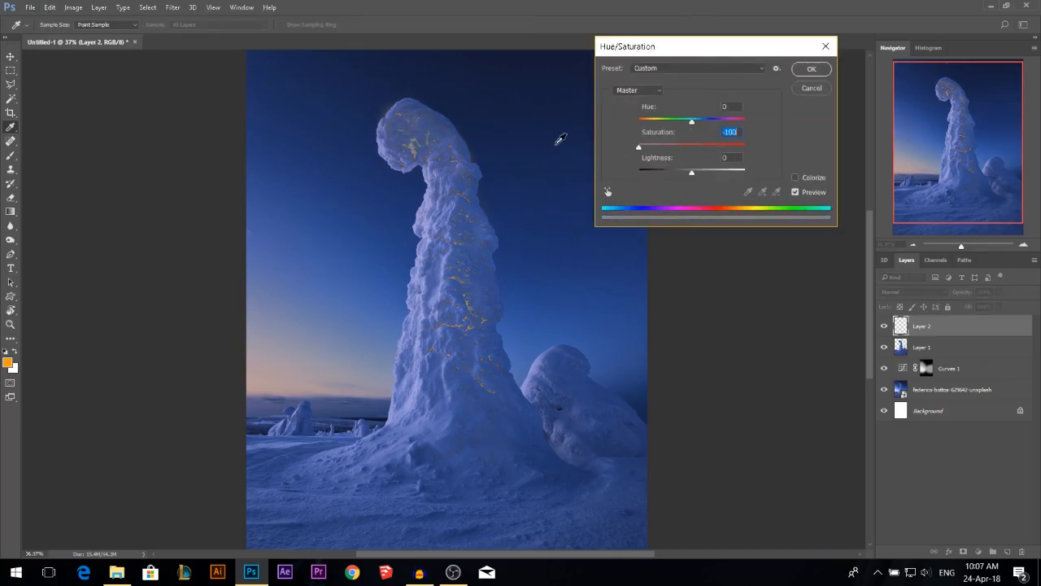
{"action": "left_click_drag", "start_coordinate": [677, 146], "coordinate": [718, 171]}
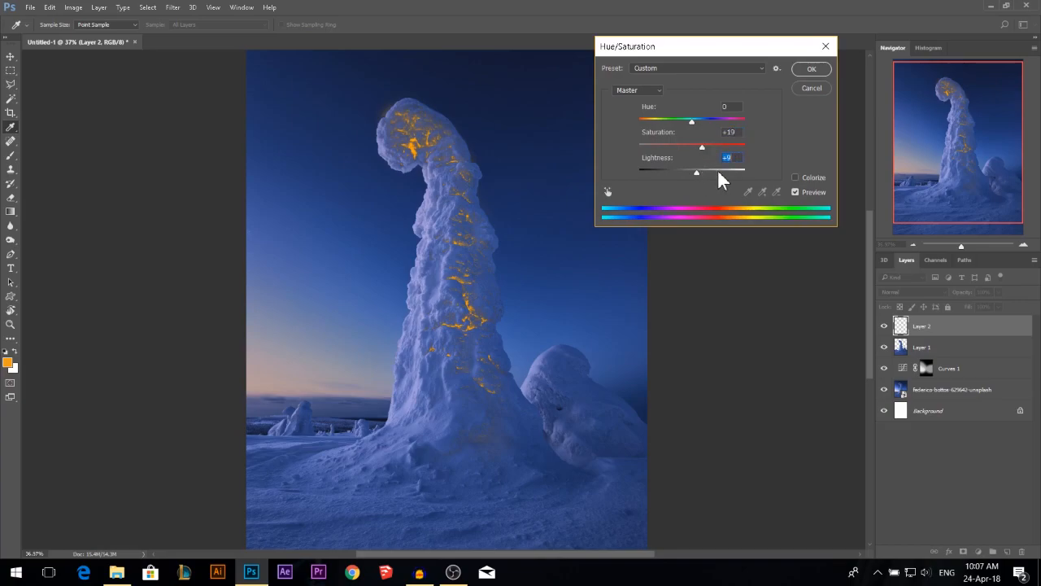
{"action": "mouse_move", "coordinate": [691, 120]}
{"action": "left_mouse_down"}
{"action": "mouse_move", "coordinate": [672, 122]}
{"action": "mouse_move", "coordinate": [708, 127]}
{"action": "left_mouse_up"}
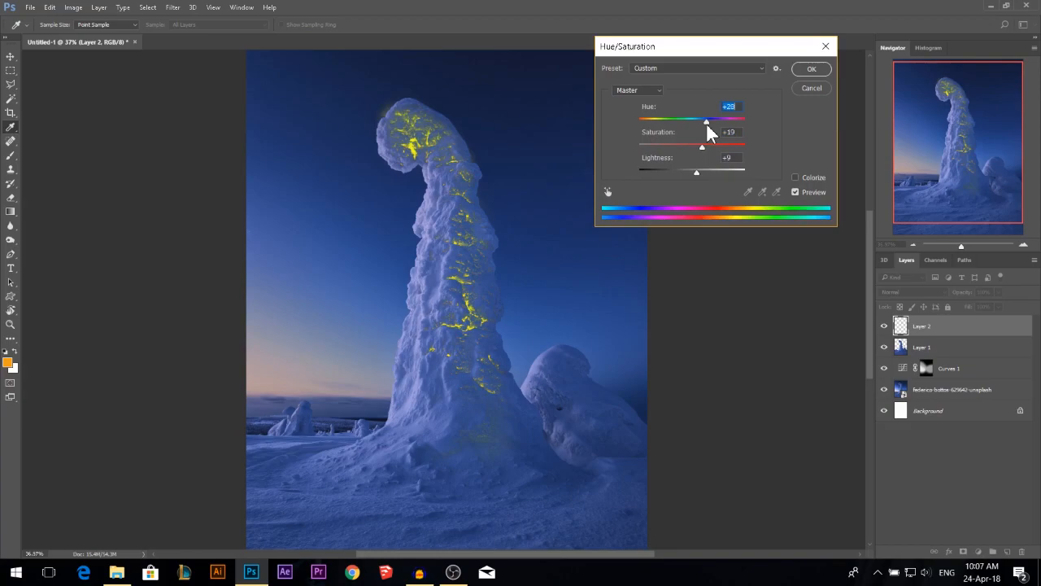
{"action": "left_click_drag", "start_coordinate": [711, 123], "coordinate": [696, 123]}
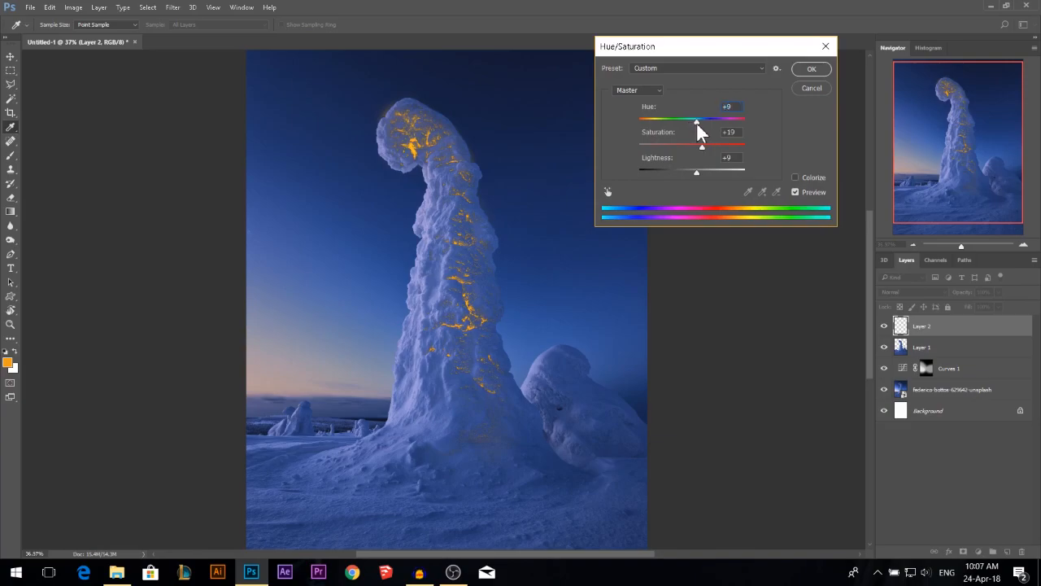
{"action": "left_click_drag", "start_coordinate": [696, 124], "coordinate": [695, 125]}
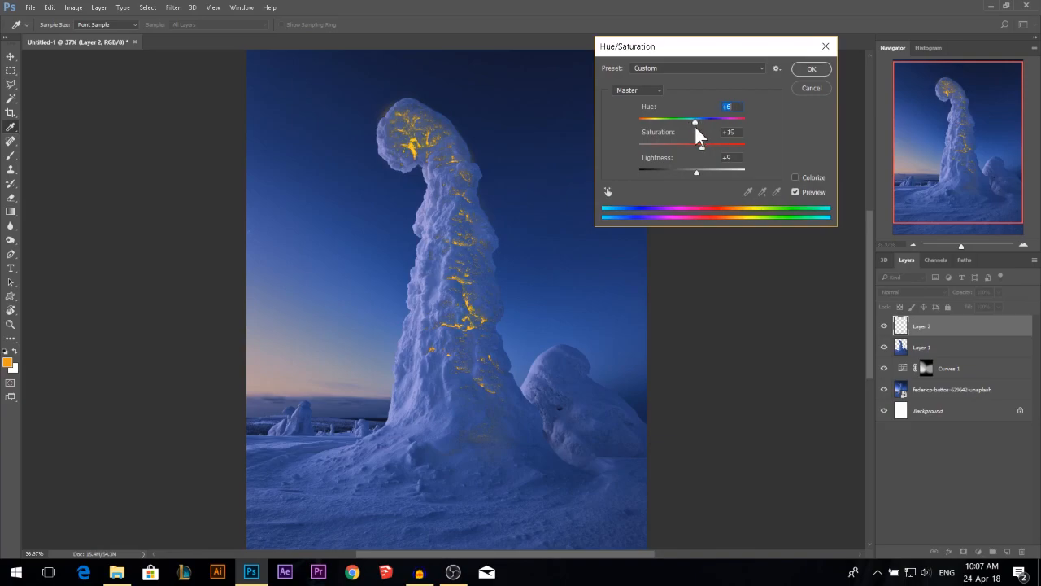
{"action": "left_click", "coordinate": [803, 69]}
{"action": "scroll", "coordinate": [476, 259], "scroll_direction": "up", "scroll_amount": 1}
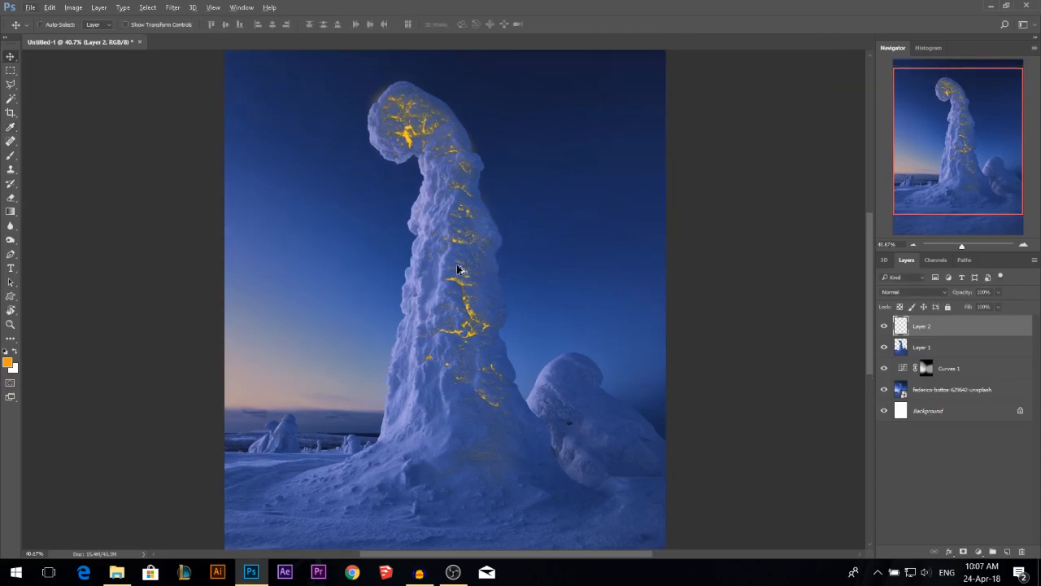
- Add an Outer Glow to the orange crack layer with 100% opacity and the pale yellow colour #fff4b4
{"action": "double_click", "coordinate": [906, 331]}
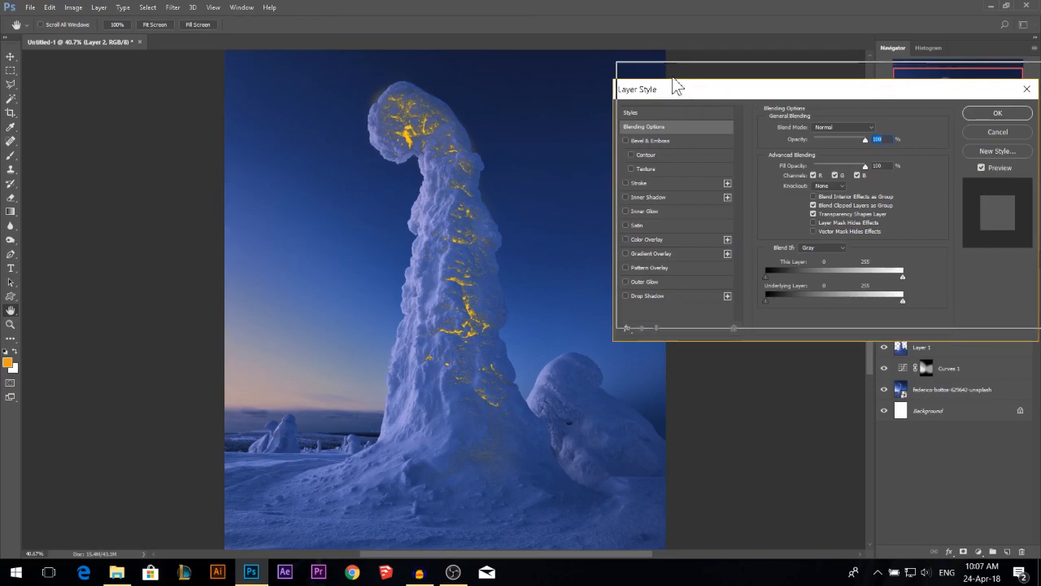
{"action": "left_click_drag", "start_coordinate": [670, 87], "coordinate": [682, 61]}
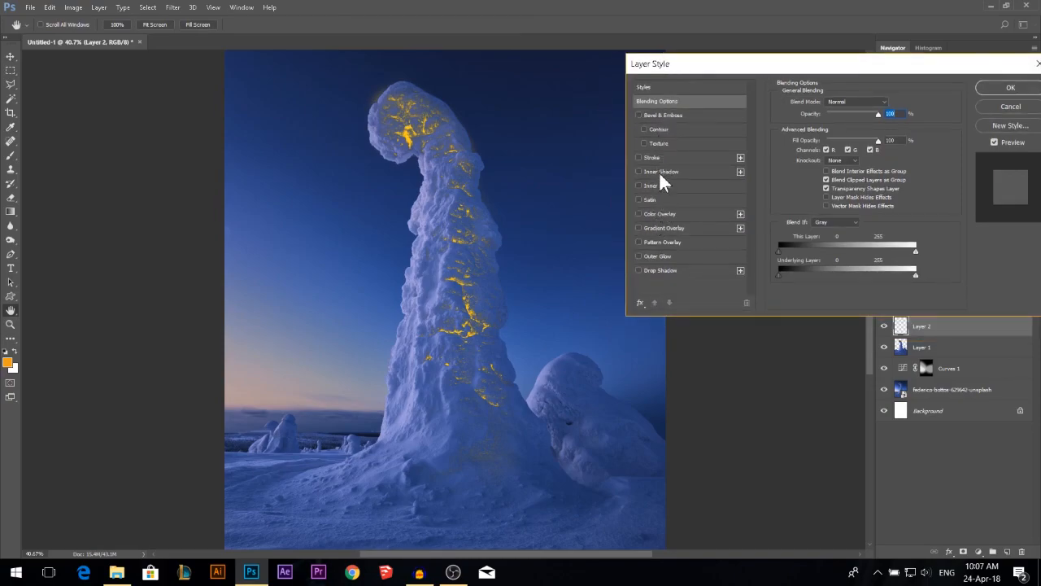
{"action": "left_click", "coordinate": [639, 256]}
{"action": "left_click", "coordinate": [657, 257]}
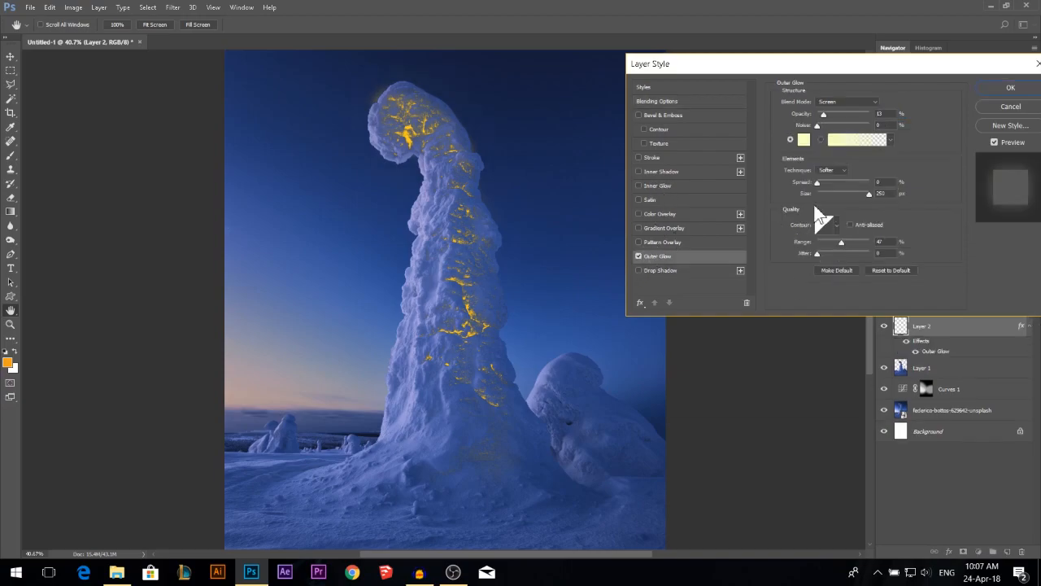
{"action": "left_click_drag", "start_coordinate": [857, 114], "coordinate": [908, 112]}
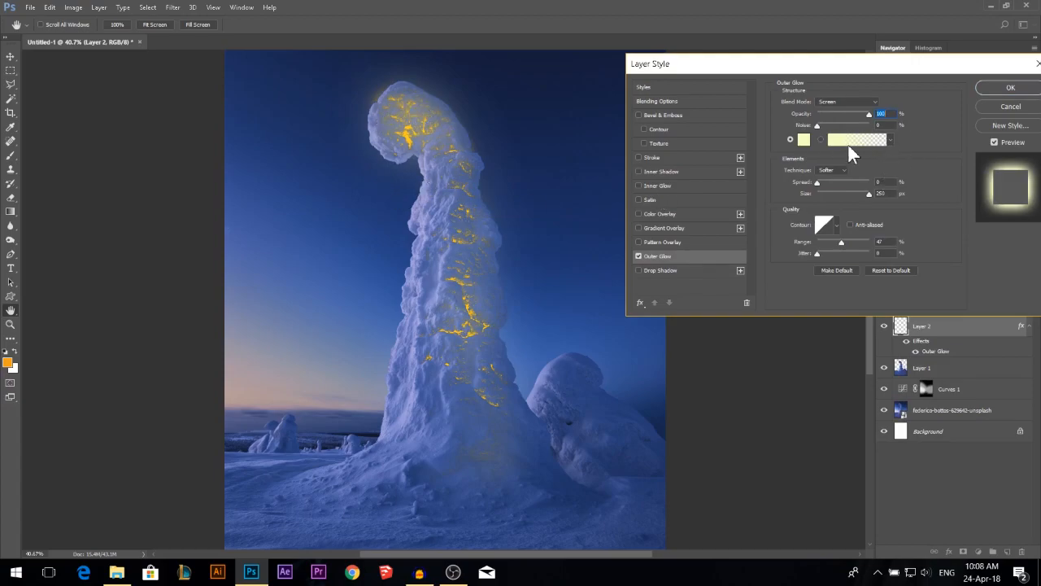
{"action": "left_click", "coordinate": [804, 140]}
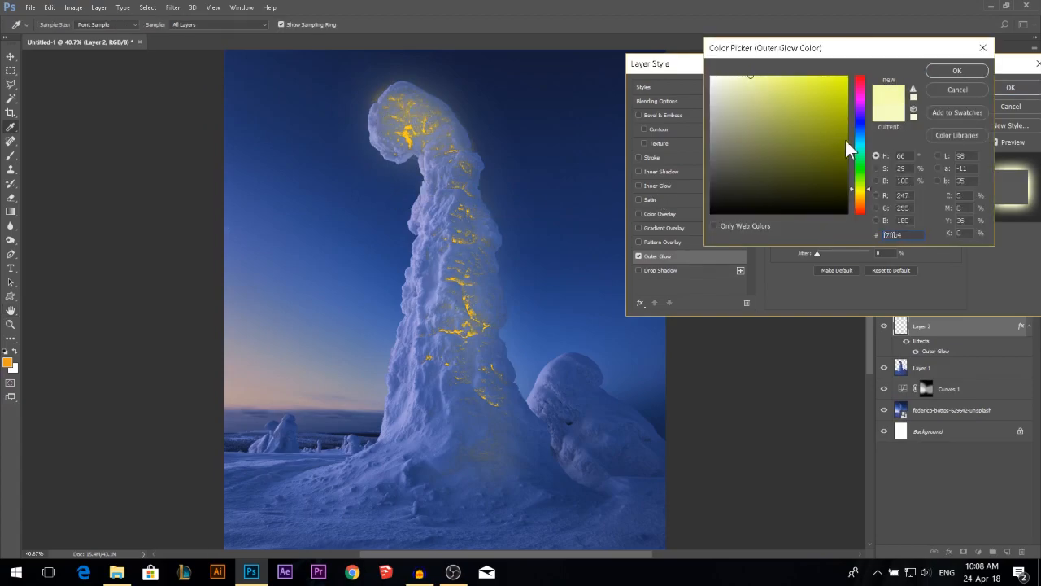
{"action": "left_click_drag", "start_coordinate": [862, 190], "coordinate": [862, 196]}
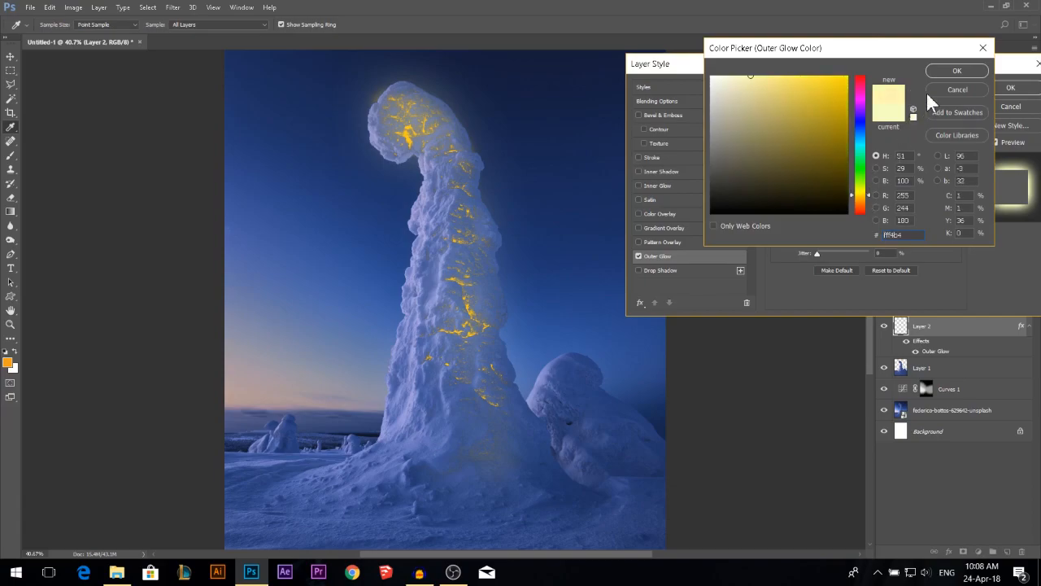
{"action": "left_click", "coordinate": [938, 70]}
- Set the Outer Glow's size to 57 px, its range to 100% and its opacity to 44%
{"action": "mouse_move", "coordinate": [856, 113]}
{"action": "left_mouse_down"}
{"action": "mouse_move", "coordinate": [805, 112]}
{"action": "mouse_move", "coordinate": [876, 111]}
{"action": "left_mouse_up"}
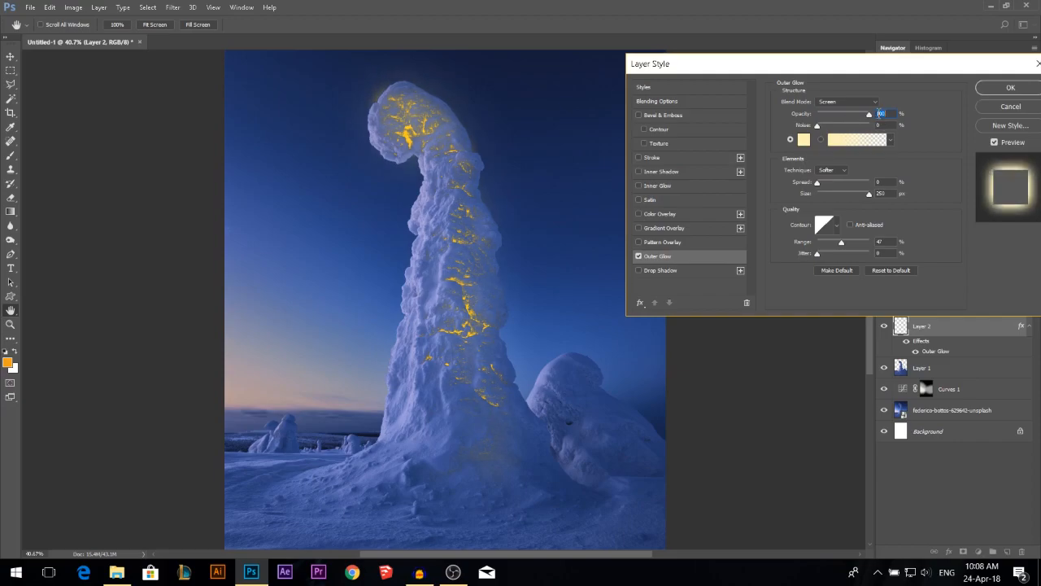
{"action": "left_click_drag", "start_coordinate": [865, 194], "coordinate": [827, 196]}
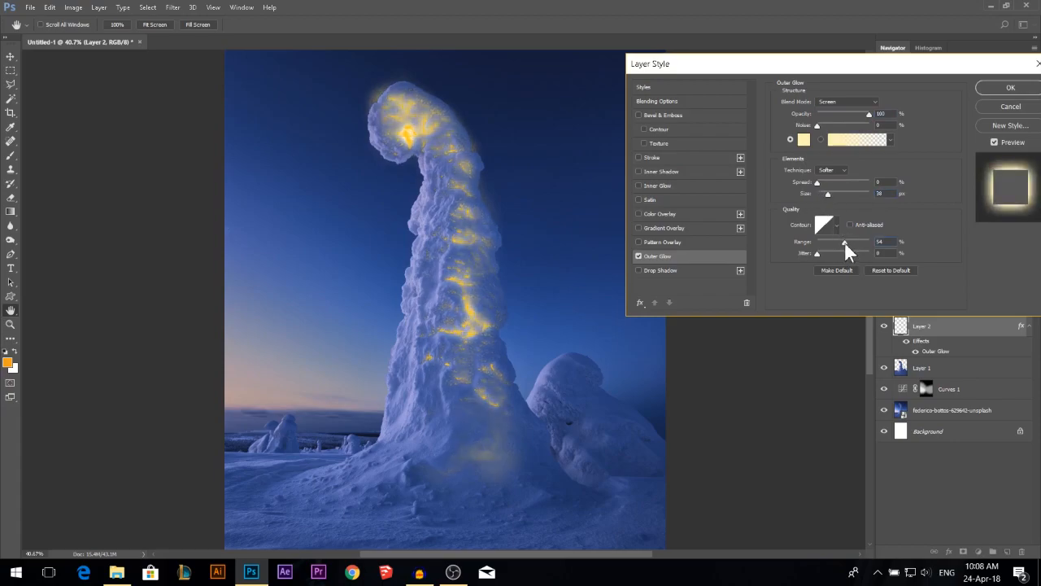
{"action": "left_click_drag", "start_coordinate": [844, 241], "coordinate": [862, 239]}
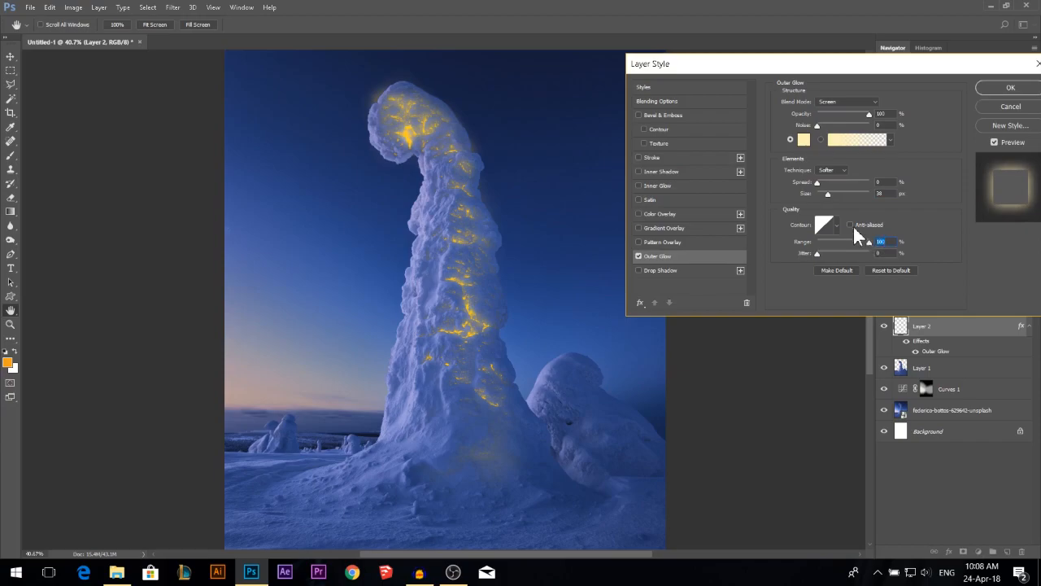
{"action": "left_click_drag", "start_coordinate": [830, 196], "coordinate": [879, 192]}
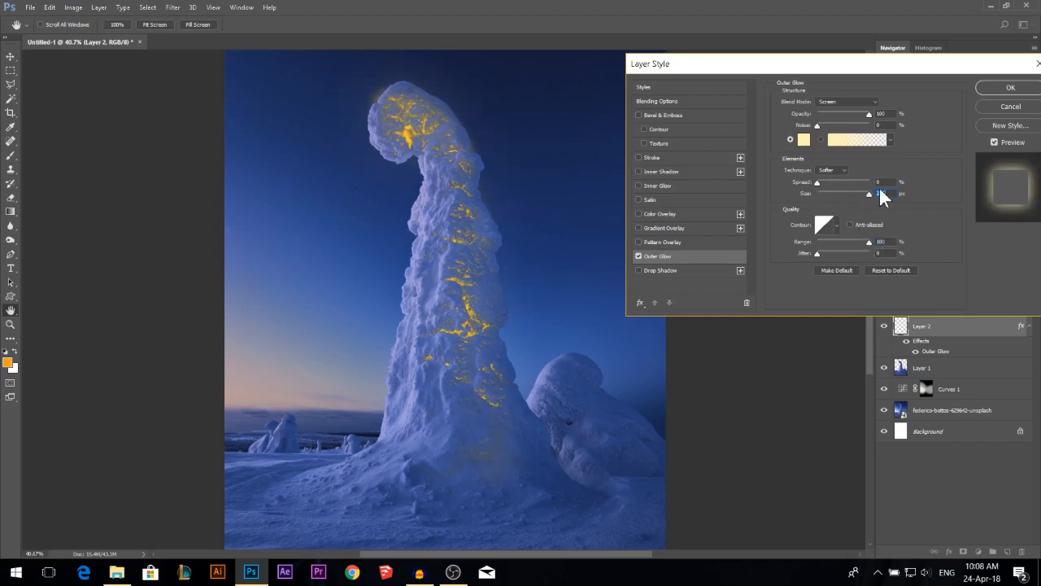
{"action": "left_click_drag", "start_coordinate": [855, 195], "coordinate": [832, 195]}
{"action": "left_click_drag", "start_coordinate": [856, 111], "coordinate": [864, 115]}
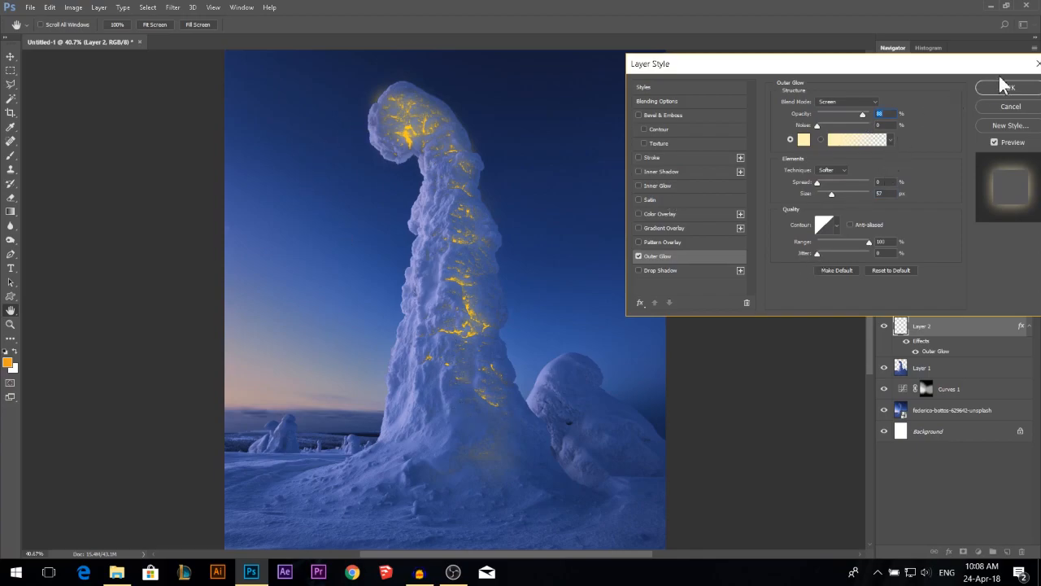
{"action": "left_click_drag", "start_coordinate": [862, 114], "coordinate": [843, 119]}
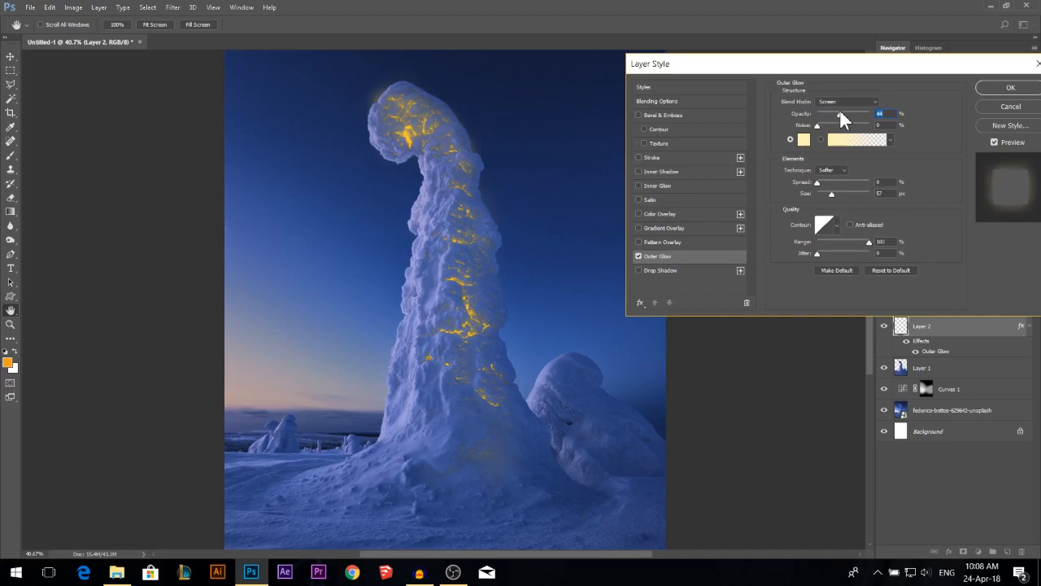
- Add an Inner Glow to the orange crack layer and set its colour to white (#ffffff)
{"action": "left_click", "coordinate": [648, 185]}
{"action": "left_click", "coordinate": [804, 143]}
{"action": "mouse_move", "coordinate": [721, 121]}
{"action": "left_mouse_down"}
{"action": "mouse_move", "coordinate": [722, 77]}
{"action": "mouse_move", "coordinate": [702, 67]}
{"action": "left_mouse_up"}
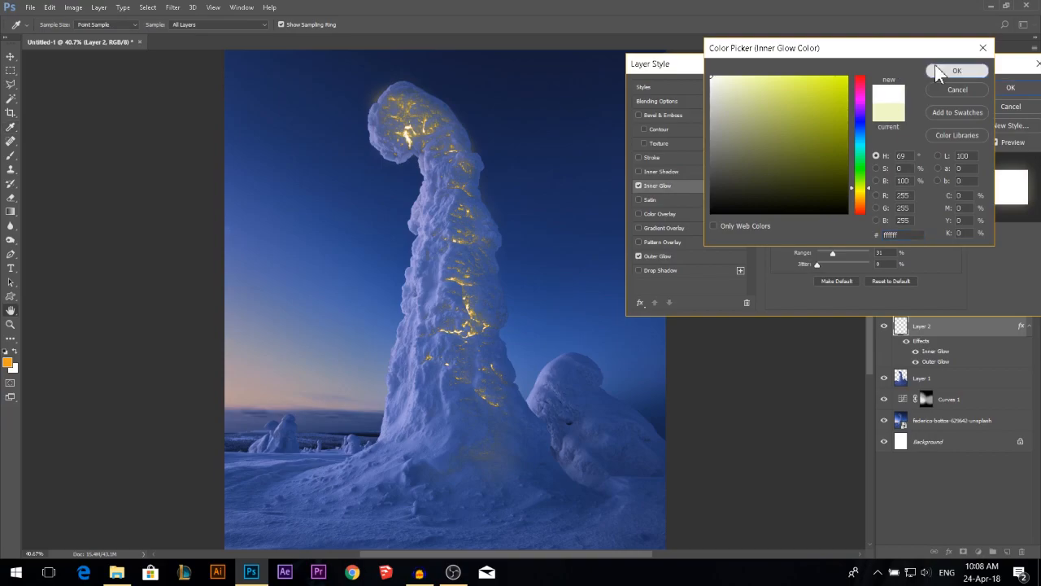
{"action": "left_click", "coordinate": [940, 72]}
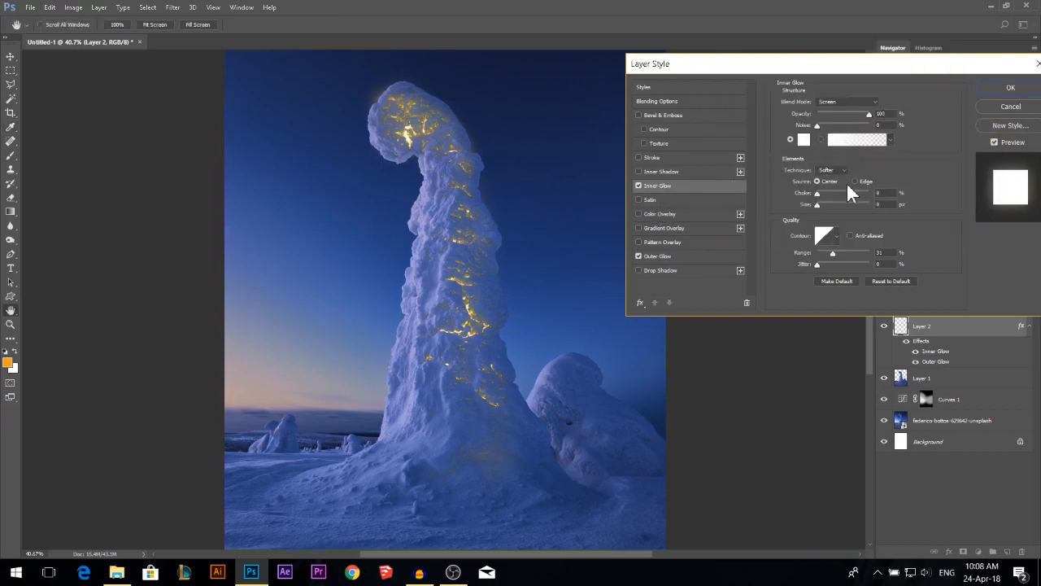
- Keep the Inner Glow's source at Center, set its range to 22% and reduce its opacity to about two thirds
{"action": "left_click", "coordinate": [854, 182]}
{"action": "left_click", "coordinate": [828, 182]}
{"action": "left_click_drag", "start_coordinate": [834, 251], "coordinate": [873, 253]}
{"action": "left_click_drag", "start_coordinate": [868, 252], "coordinate": [835, 252]}
{"action": "left_click", "coordinate": [852, 113]}
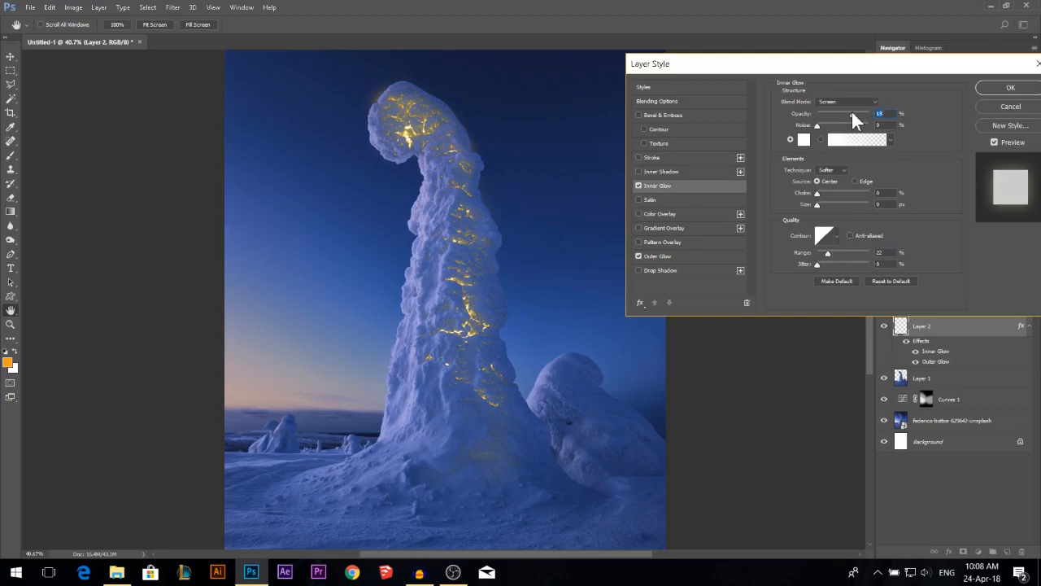
- Compare the glowing cracks with the crack layer's effects hidden and shown
{"action": "scroll", "coordinate": [545, 265], "scroll_direction": "down", "scroll_amount": 2}
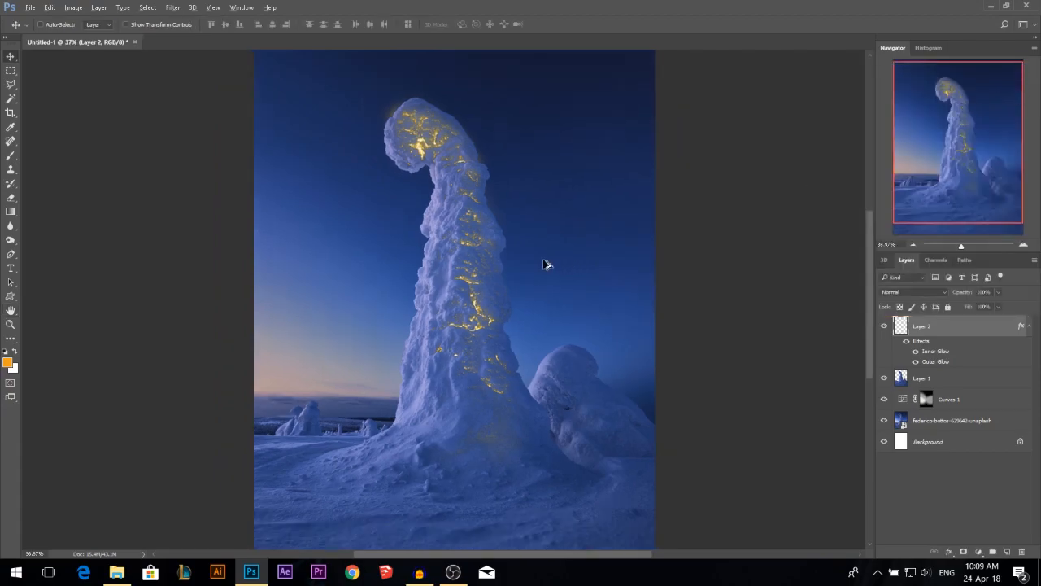
{"action": "scroll", "coordinate": [464, 309], "scroll_direction": "up", "scroll_amount": 3}
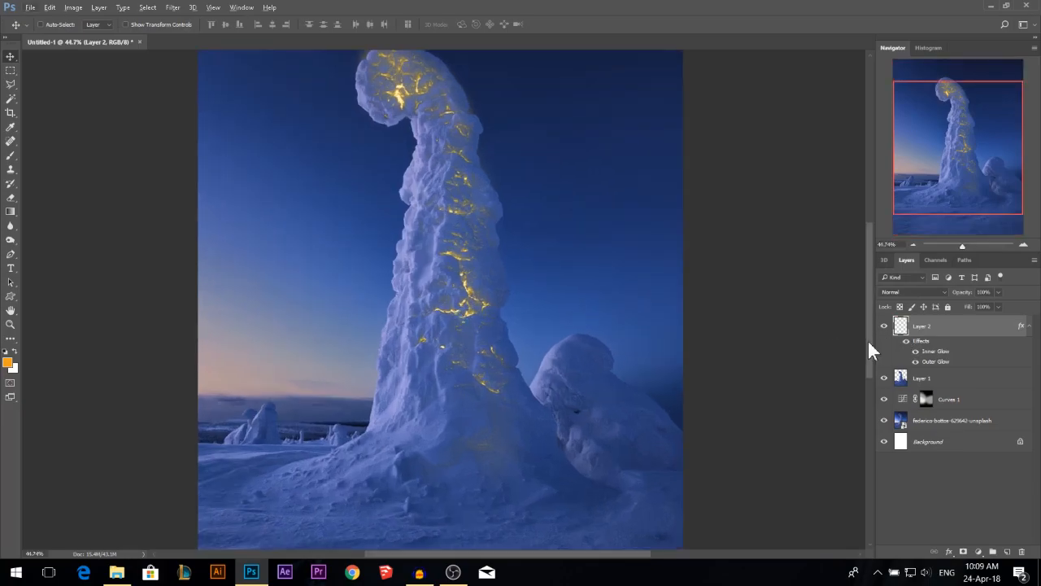
{"action": "scroll", "coordinate": [472, 268], "scroll_direction": "down", "scroll_amount": 2}
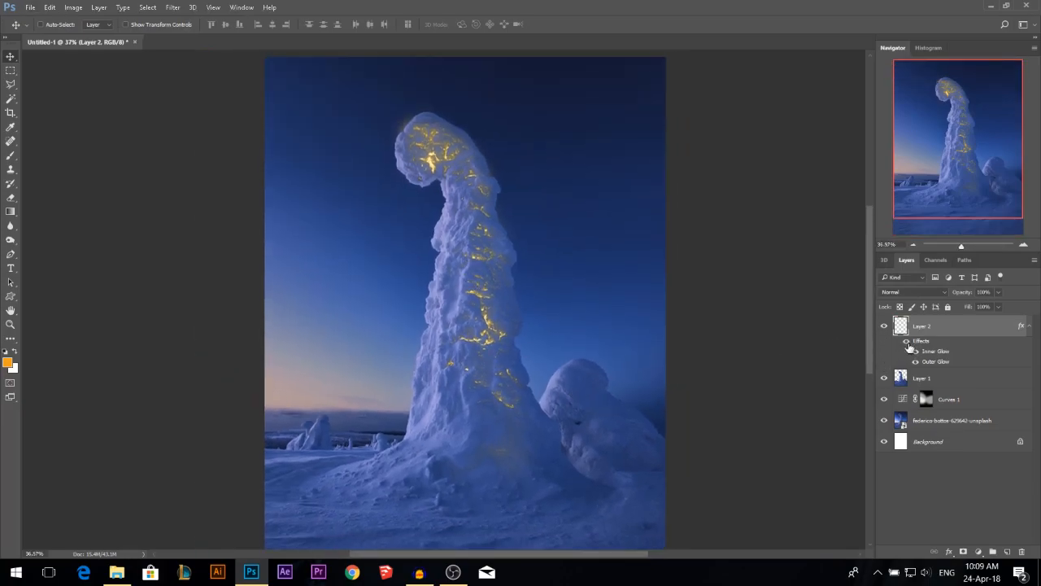
{"action": "left_click", "coordinate": [907, 341]}
{"action": "left_click", "coordinate": [907, 342]}
{"action": "left_click", "coordinate": [907, 342]}
{"action": "left_click", "coordinate": [907, 341]}
- Create a new layer above the crack layer and choose a lighter orange foreground colour for the Brush tool
{"action": "left_click", "coordinate": [1007, 551]}
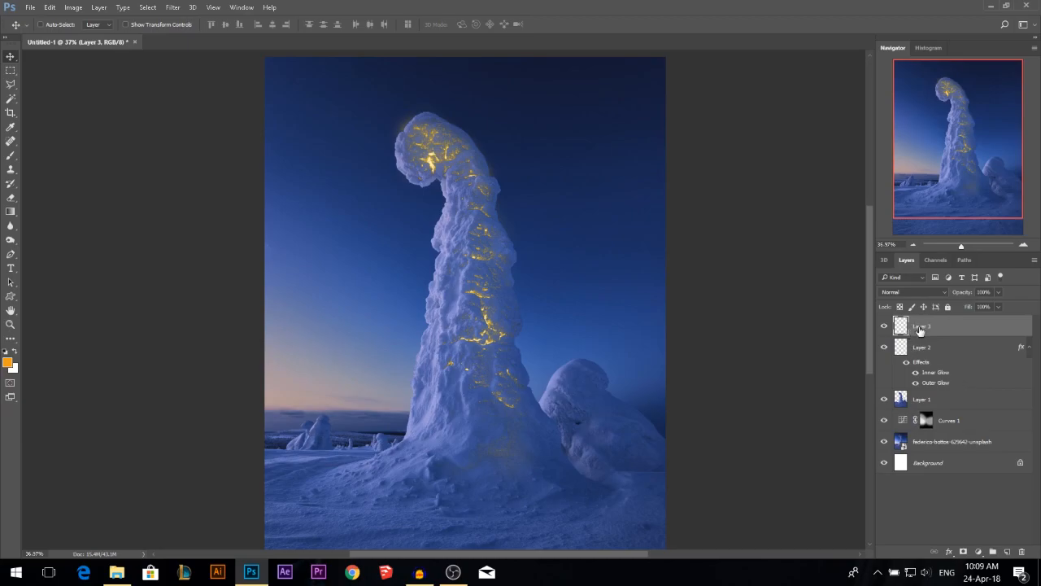
{"action": "left_click", "coordinate": [10, 161]}
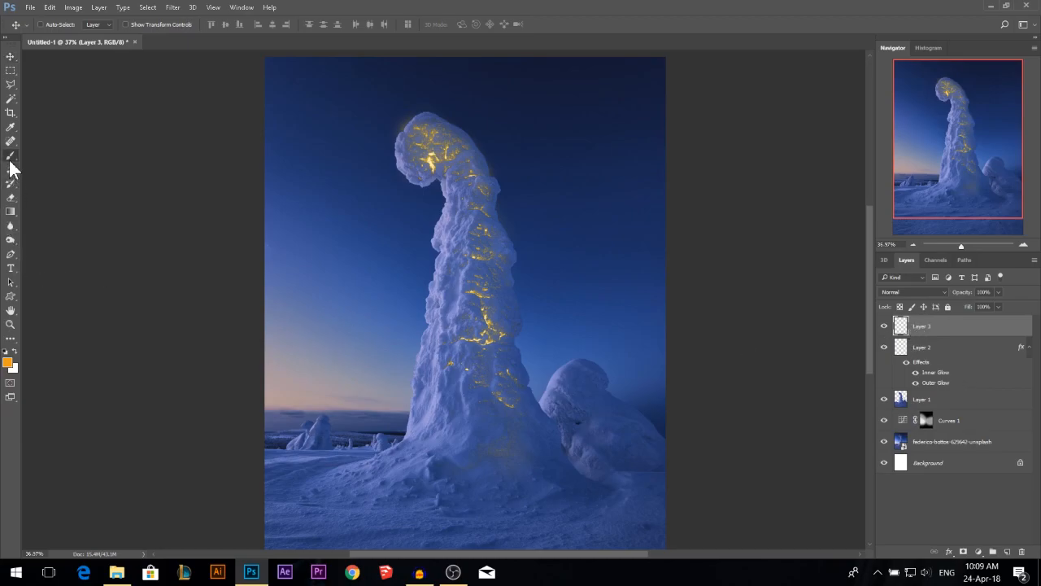
{"action": "left_click", "coordinate": [8, 362]}
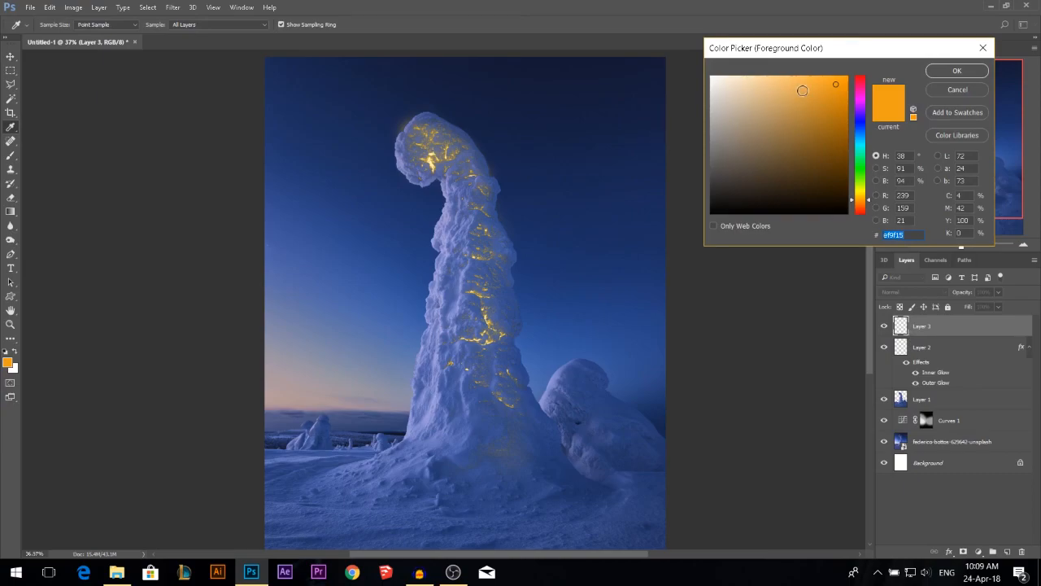
{"action": "left_click", "coordinate": [792, 83]}
{"action": "left_click", "coordinate": [956, 71]}
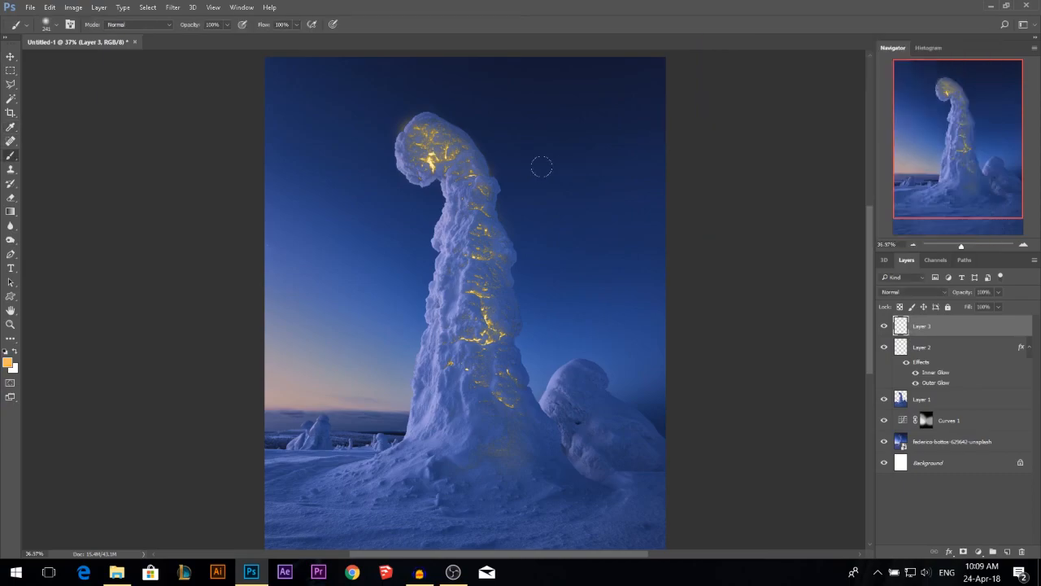
- Lower the brush opacity and paint a soft orange haze along the tree from the curled head to the base
{"action": "left_click_drag", "start_coordinate": [200, 30], "coordinate": [163, 30]}
{"action": "mouse_move", "coordinate": [425, 172]}
{"action": "left_mouse_down"}
{"action": "mouse_move", "coordinate": [443, 156]}
{"action": "mouse_move", "coordinate": [459, 171]}
{"action": "mouse_move", "coordinate": [487, 236]}
{"action": "mouse_move", "coordinate": [496, 407]}
{"action": "mouse_move", "coordinate": [488, 431]}
{"action": "left_mouse_up"}
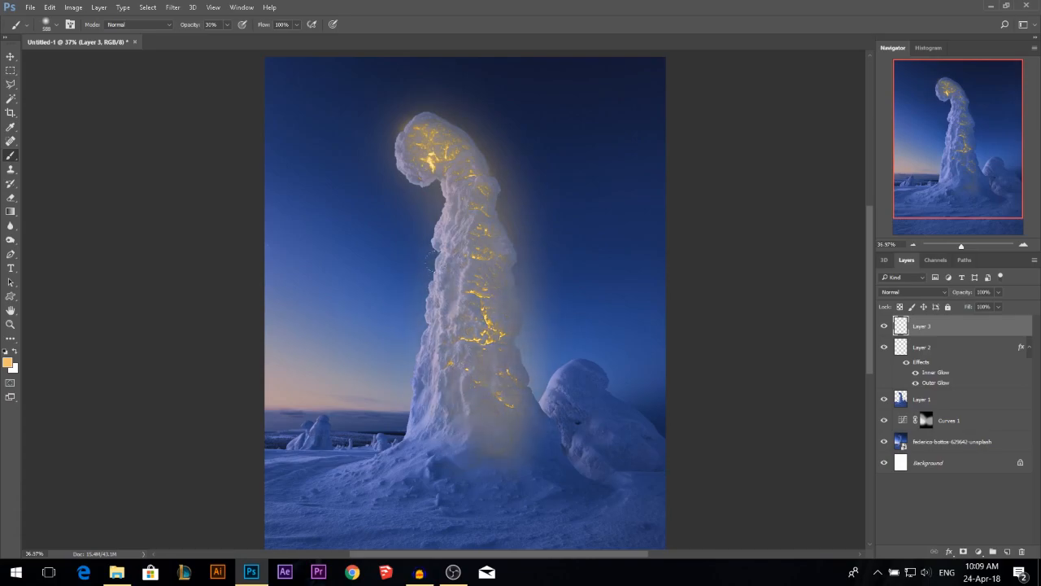
{"action": "left_click", "coordinate": [11, 56]}
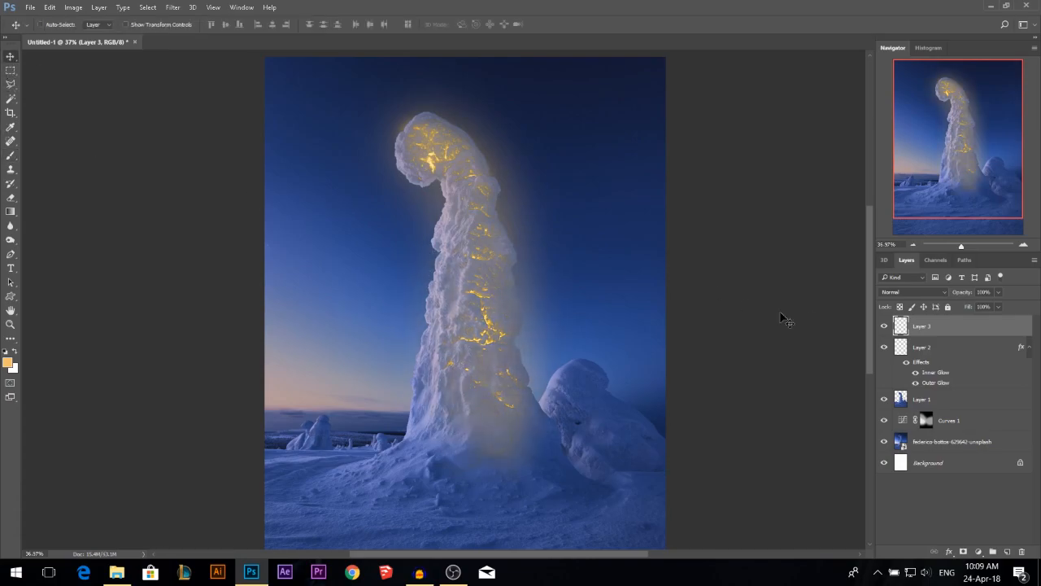
- Set the orange haze layer's blend mode to Soft Light and compare the image with the layer hidden and shown
{"action": "left_click", "coordinate": [907, 291]}
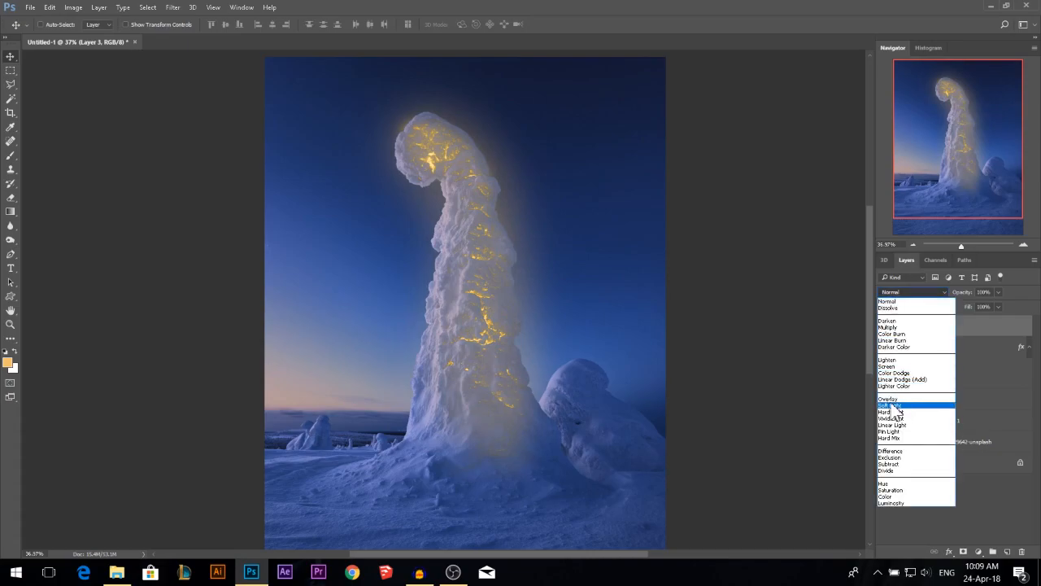
{"action": "left_click", "coordinate": [893, 406]}
{"action": "left_click", "coordinate": [884, 326]}
{"action": "left_click", "coordinate": [884, 326]}
{"action": "left_click", "coordinate": [885, 326]}
{"action": "left_click", "coordinate": [884, 327]}
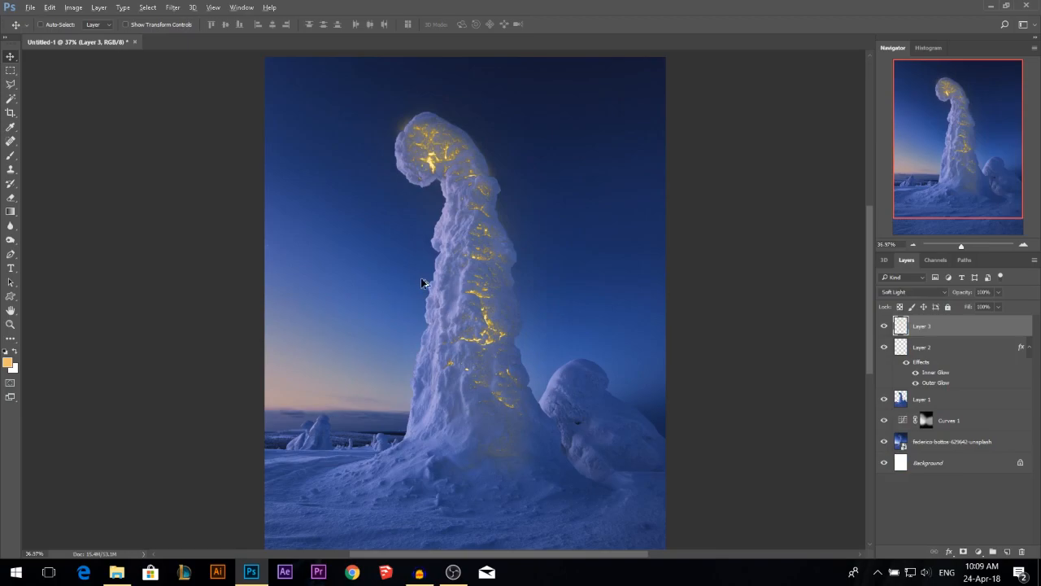
- Duplicate the tree, crack and haze layers (Layer 1 through Layer 3) and merge the copies into one layer
{"action": "scroll", "coordinate": [411, 256], "scroll_direction": "down", "scroll_amount": 1}
{"action": "scroll", "coordinate": [432, 226], "scroll_direction": "down", "scroll_amount": 1}
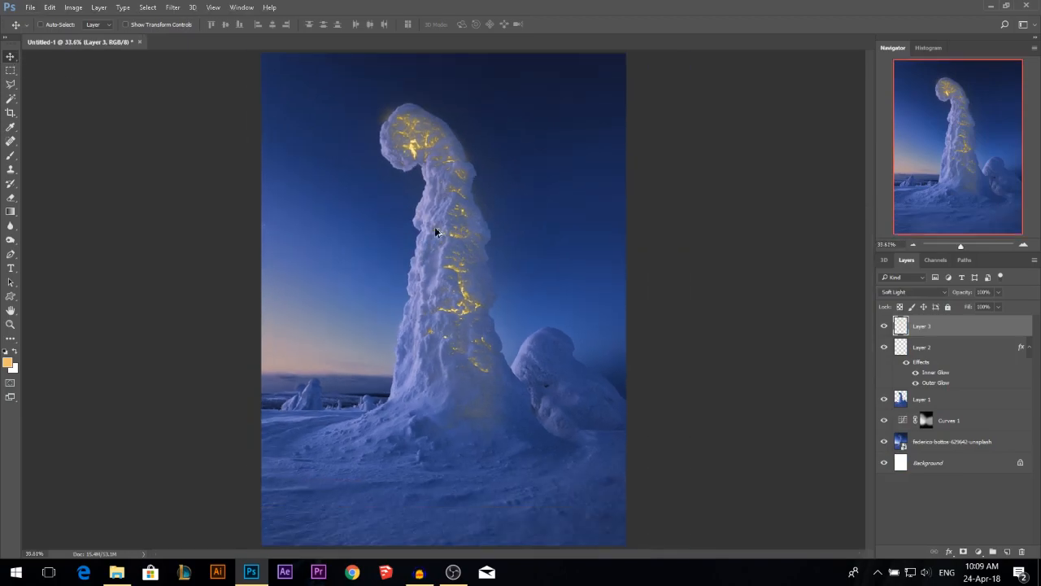
{"action": "scroll", "coordinate": [574, 371], "scroll_direction": "down", "scroll_amount": 2}
{"action": "scroll", "coordinate": [537, 374], "scroll_direction": "up", "scroll_amount": 2}
{"action": "left_click", "coordinate": [930, 406]}
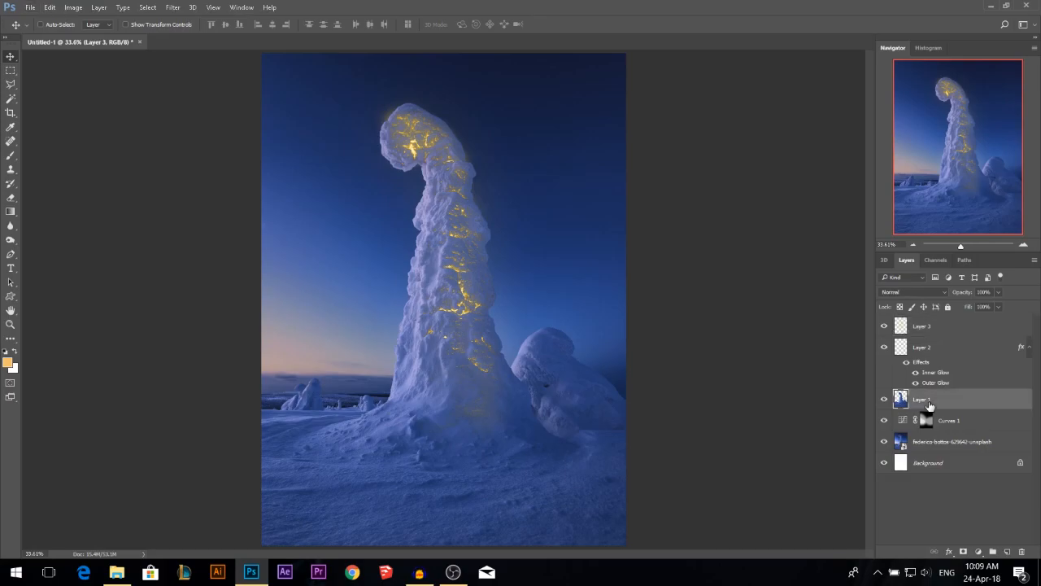
{"action": "left_click", "coordinate": [933, 329], "text": "shift"}
{"action": "left_click_drag", "start_coordinate": [480, 338], "coordinate": [538, 285]}
{"action": "key", "text": "ctrl+z"}
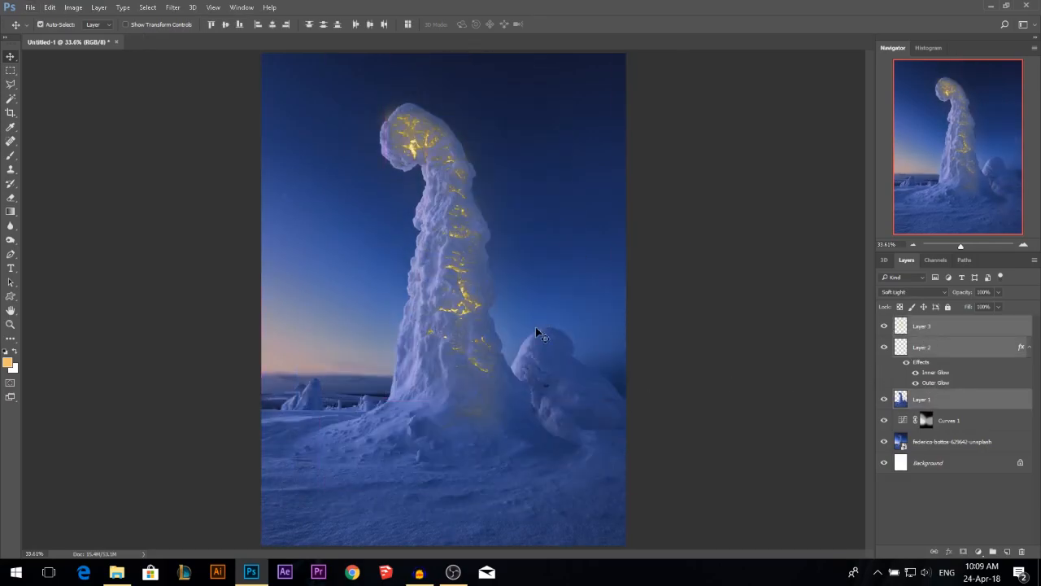
{"action": "key", "text": "ctrl"}
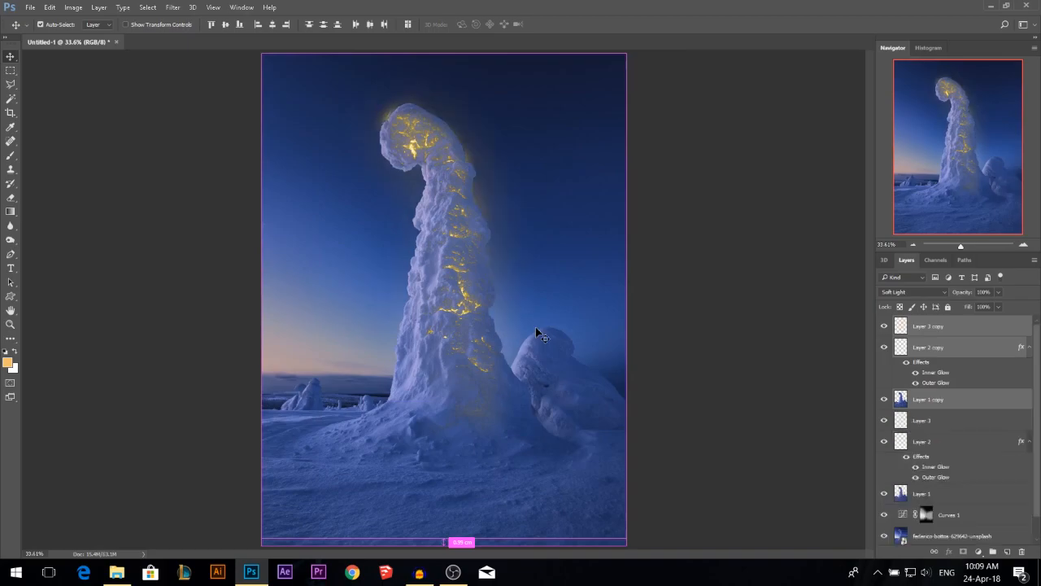
{"action": "key", "text": "ctrl+alt+e"}
- Shift the merged tree copy to the left of the main tree and place its layer directly below Layer 1
{"action": "left_click_drag", "start_coordinate": [485, 305], "coordinate": [384, 306]}
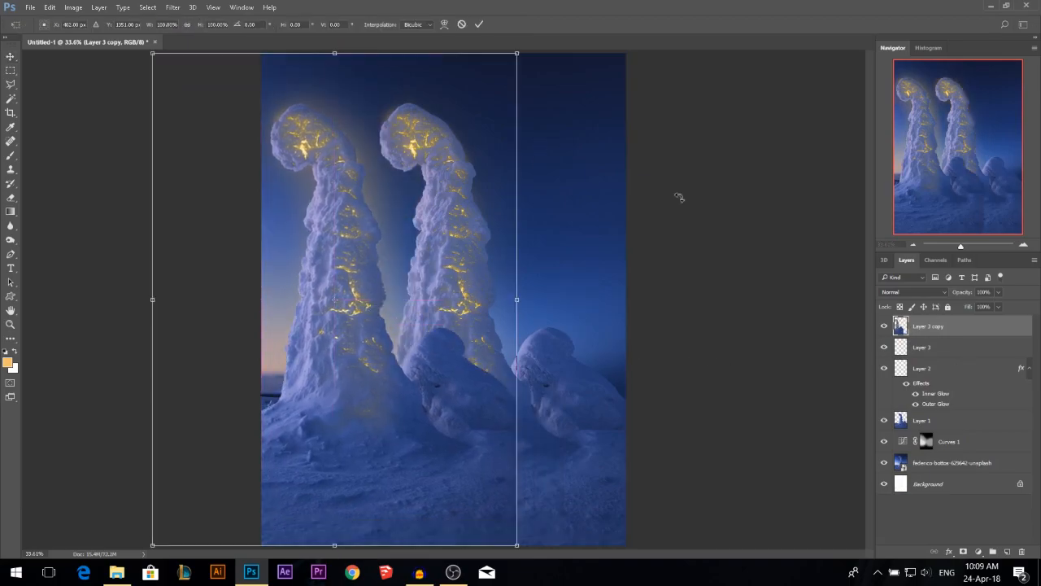
{"action": "left_click_drag", "start_coordinate": [936, 327], "coordinate": [953, 425]}
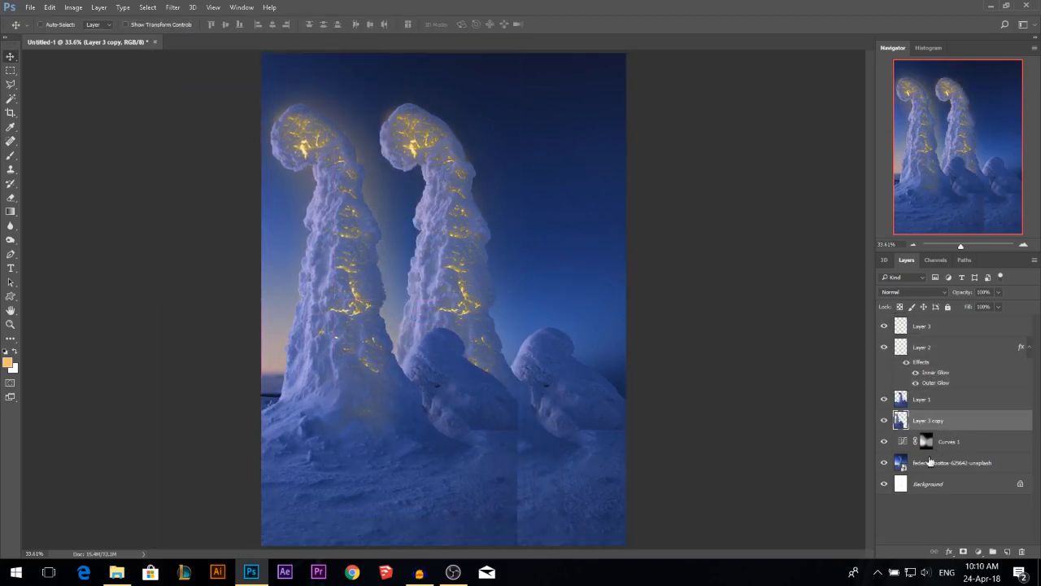
{"action": "left_click_drag", "start_coordinate": [368, 325], "coordinate": [384, 340]}
- Scale the tree copy down to about a third of its size and set it on the horizon left of the main tree
{"action": "key", "text": "ctrl+t"}
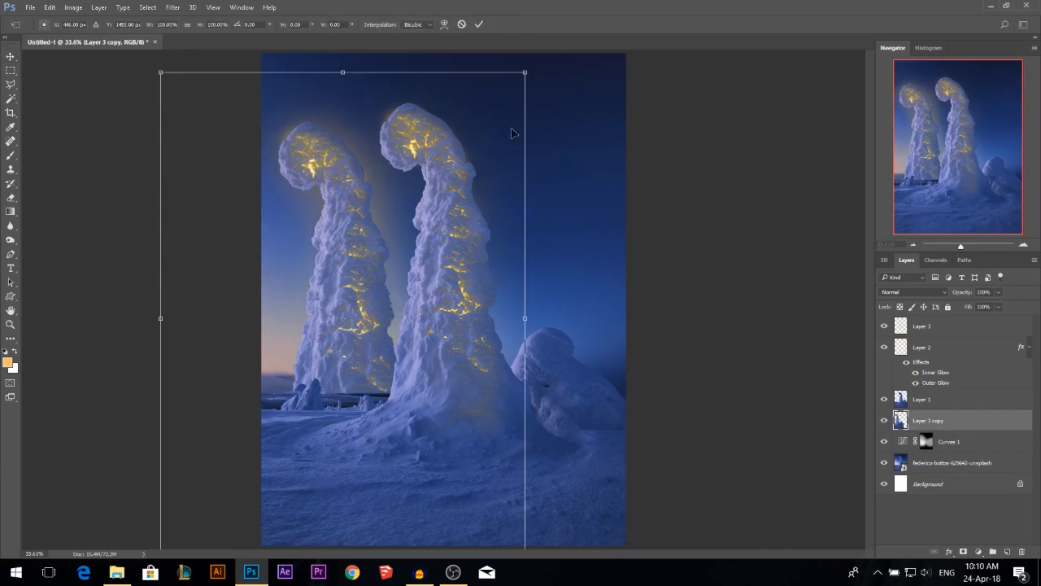
{"action": "left_click_drag", "start_coordinate": [525, 75], "coordinate": [378, 190]}
{"action": "left_click_drag", "start_coordinate": [325, 316], "coordinate": [330, 342]}
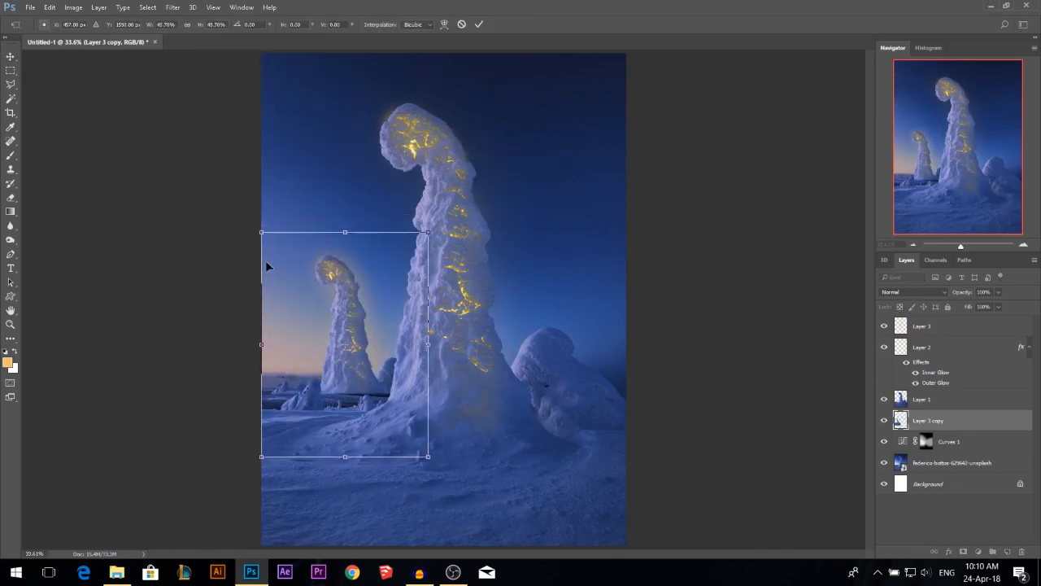
{"action": "left_click_drag", "start_coordinate": [261, 235], "coordinate": [273, 320]}
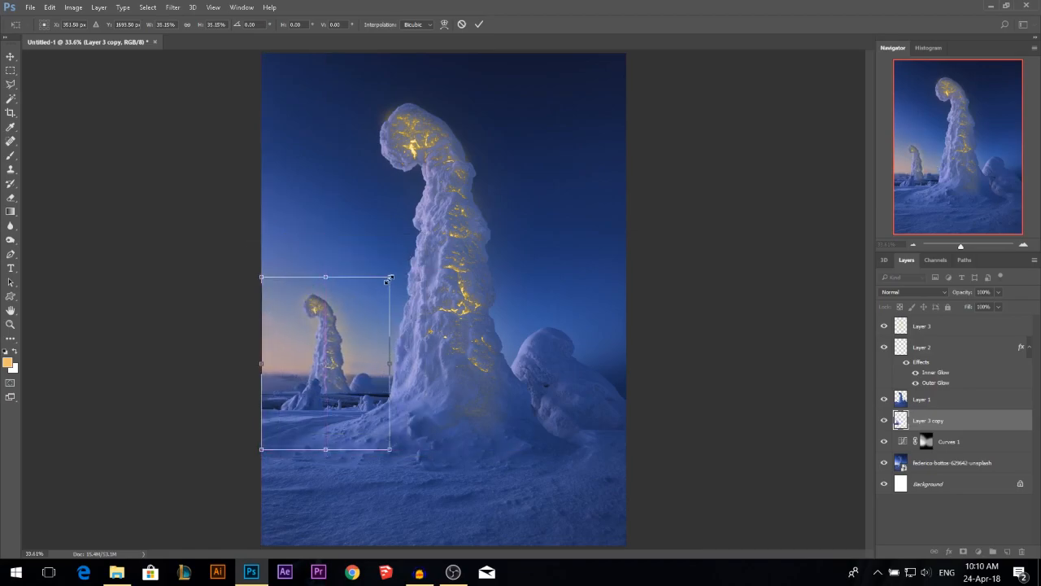
{"action": "left_click_drag", "start_coordinate": [390, 278], "coordinate": [383, 284]}
{"action": "key", "text": "Return"}
{"action": "left_click_drag", "start_coordinate": [365, 323], "coordinate": [363, 325]}
{"action": "scroll", "coordinate": [344, 363], "scroll_direction": "up", "scroll_amount": 1}
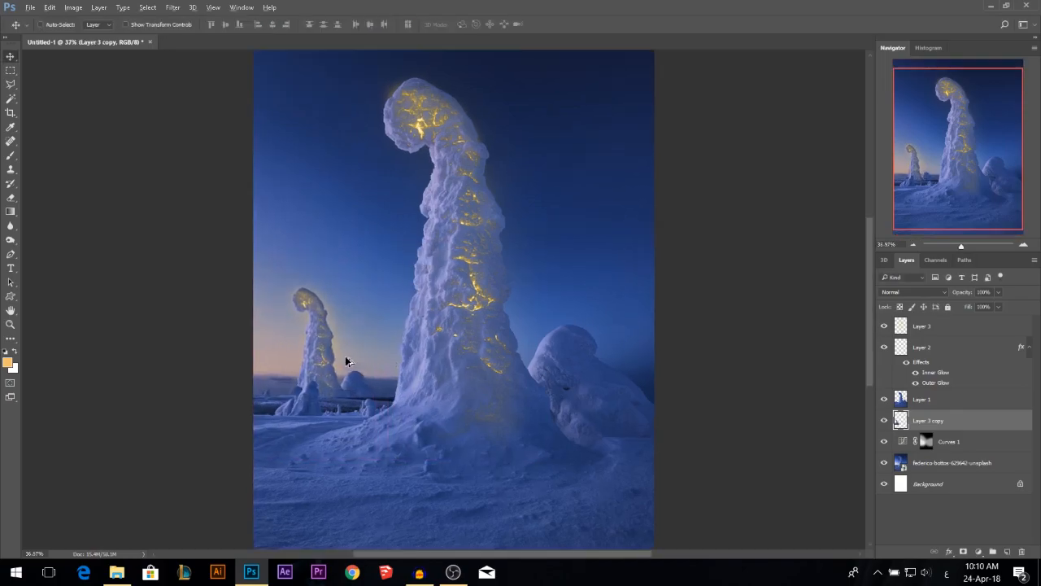
- Move the small tree's layer below the Curves 1 adjustment layer and above the sky photo
{"action": "left_click_drag", "start_coordinate": [962, 432], "coordinate": [961, 458]}
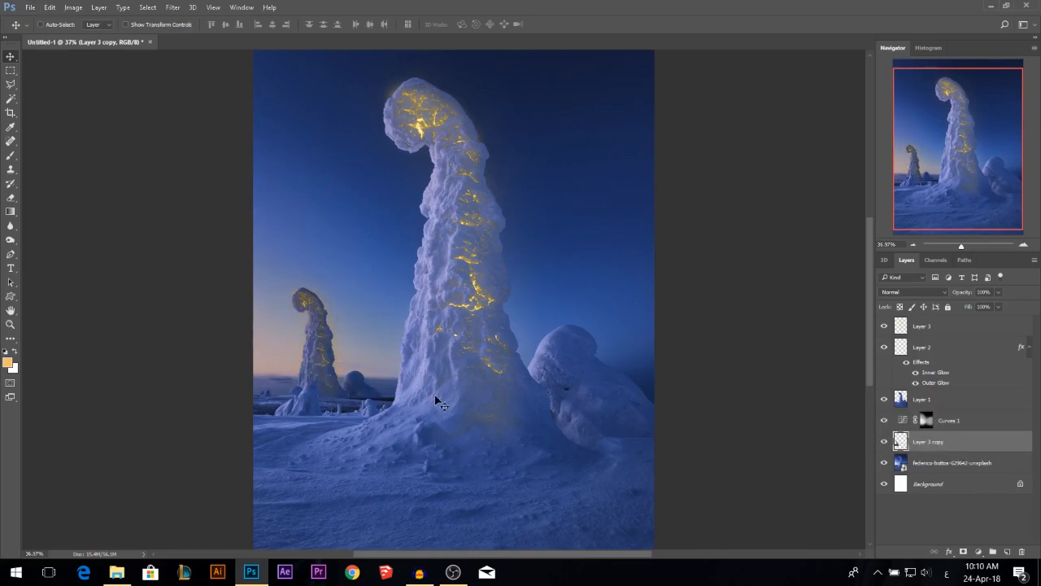
{"action": "scroll", "coordinate": [439, 403], "scroll_direction": "down", "scroll_amount": 2}
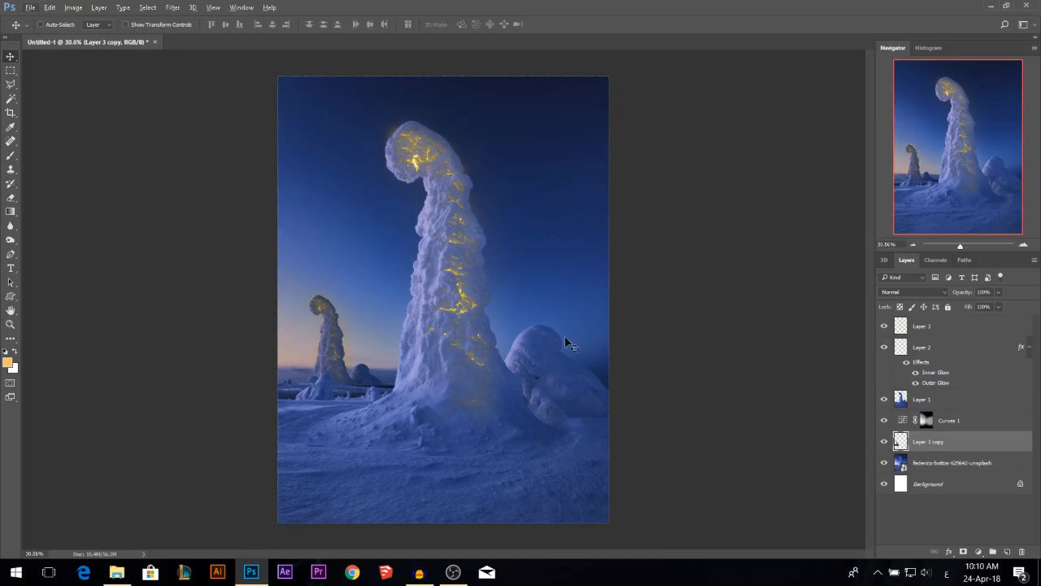
{"action": "scroll", "coordinate": [321, 313], "scroll_direction": "up", "scroll_amount": 3}
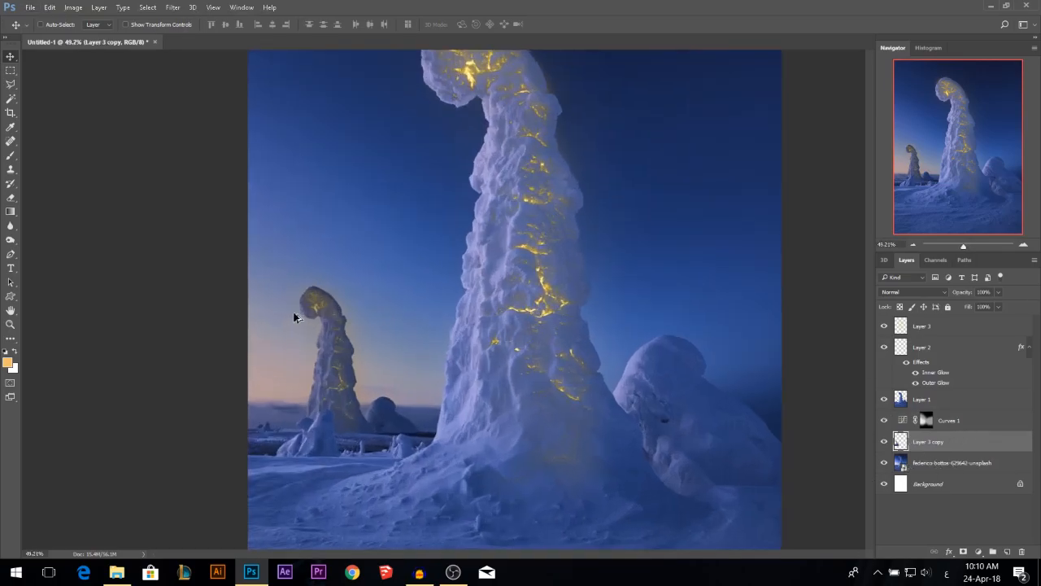
{"action": "scroll", "coordinate": [343, 314], "scroll_direction": "down", "scroll_amount": 3}
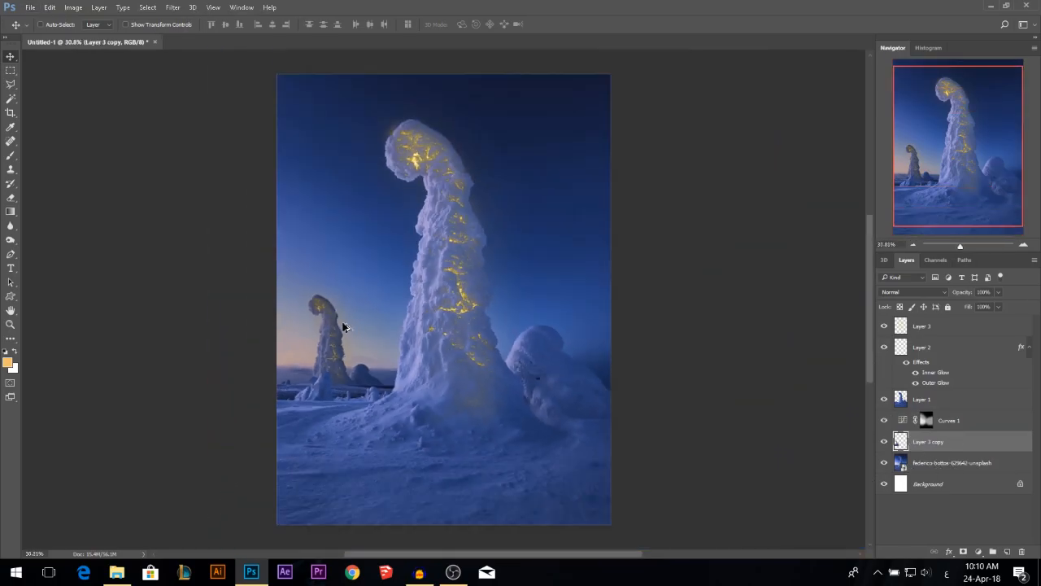
- Fade the small tree's contrast with Curves, raising the black point output to 27 and lowering the white point output
{"action": "key", "text": "ctrl"}
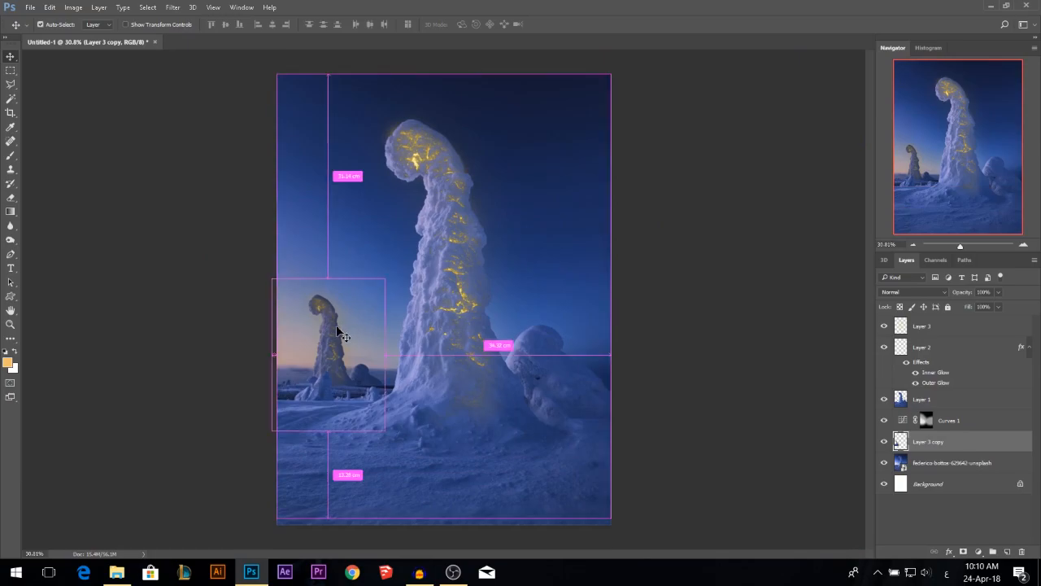
{"action": "key", "text": "ctrl+m"}
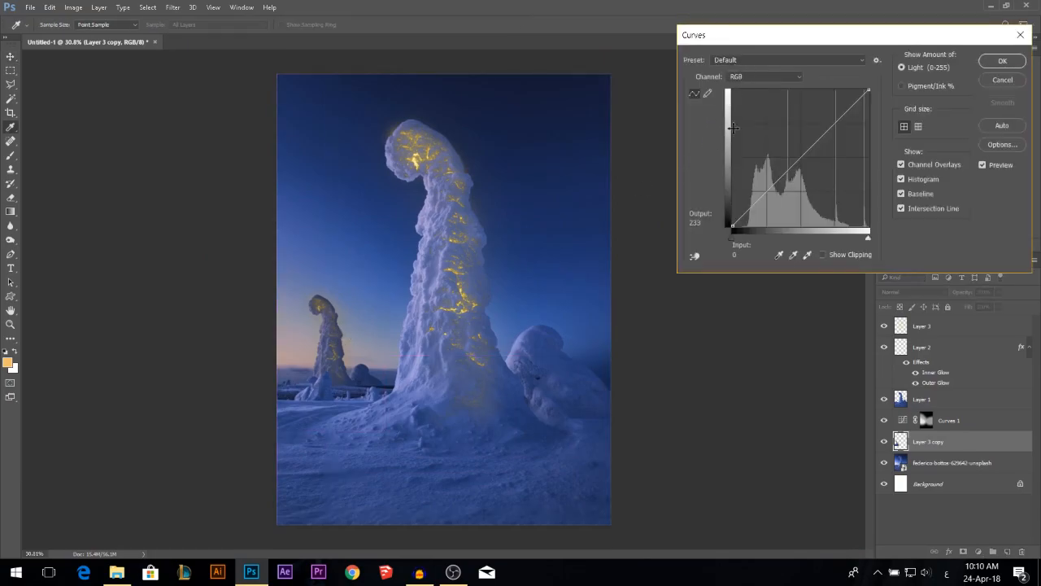
{"action": "left_click_drag", "start_coordinate": [734, 226], "coordinate": [716, 211]}
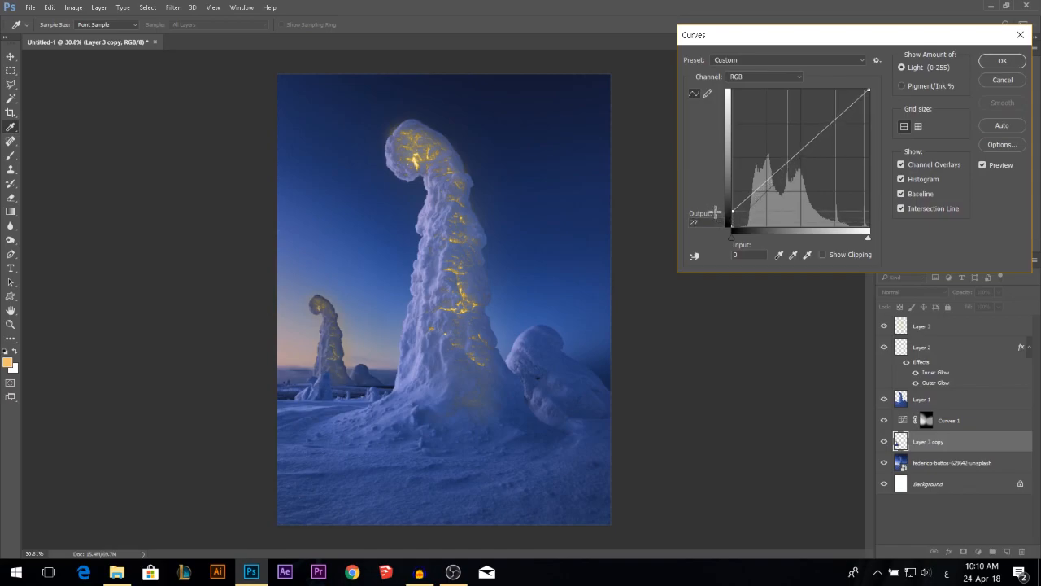
{"action": "left_click_drag", "start_coordinate": [869, 92], "coordinate": [875, 107]}
{"action": "left_click", "coordinate": [992, 62]}
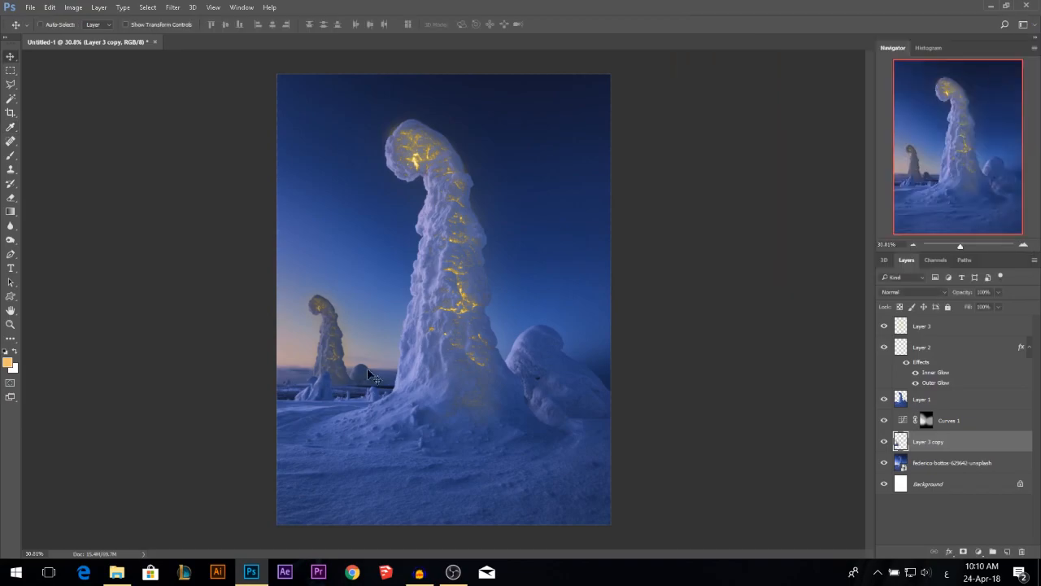
- Raise the small tree's saturation to +28 with Hue/Saturation
{"action": "scroll", "coordinate": [326, 377], "scroll_direction": "up", "scroll_amount": 3}
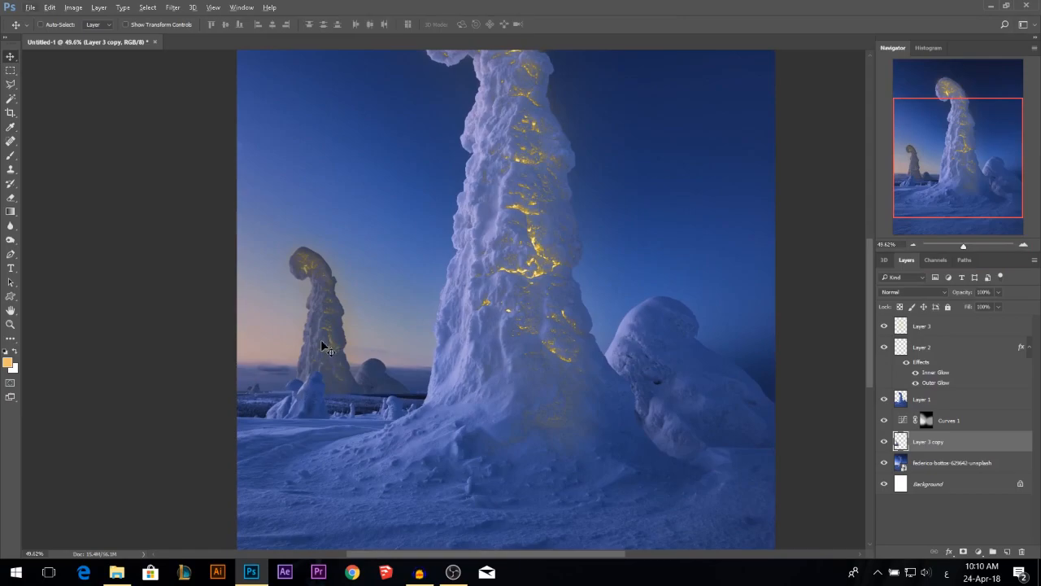
{"action": "key", "text": "ctrl+u"}
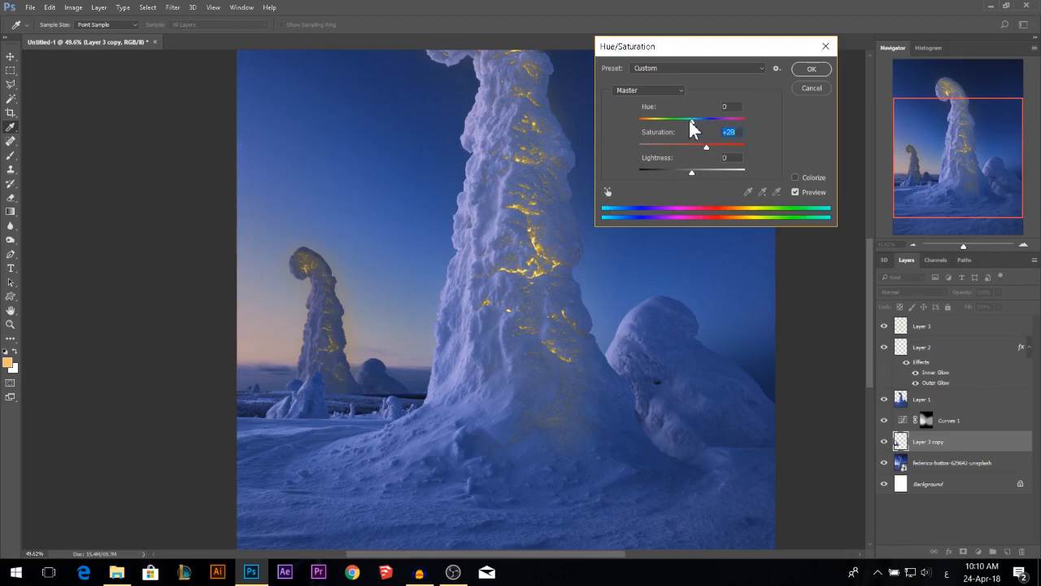
{"action": "left_click", "coordinate": [801, 70]}
- Warp the small background tree into a shorter, stouter shape and nudge it slightly up and to the left
{"action": "scroll", "coordinate": [375, 374], "scroll_direction": "down", "scroll_amount": 6}
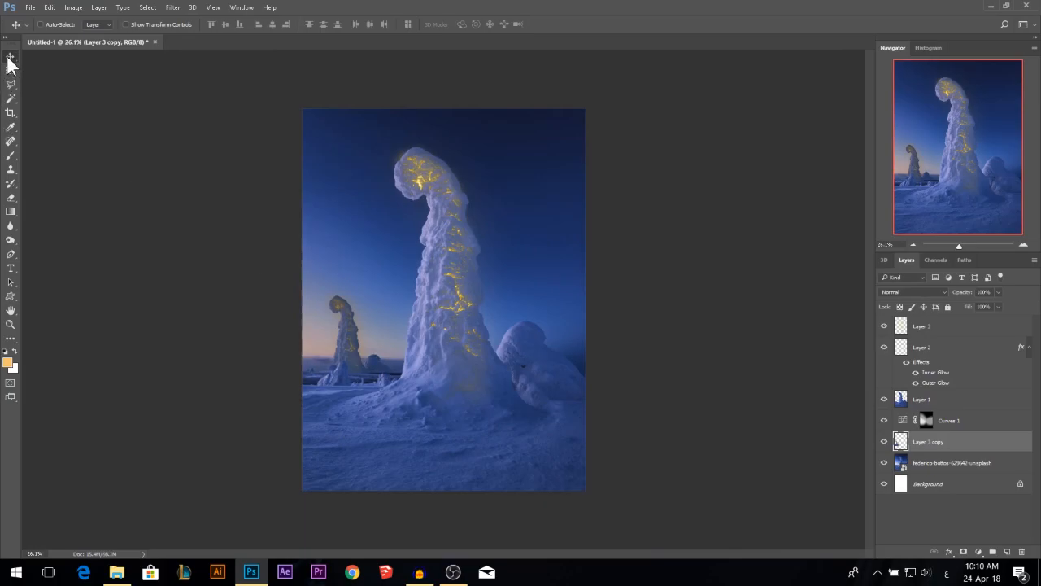
{"action": "scroll", "coordinate": [346, 333], "scroll_direction": "up", "scroll_amount": 1}
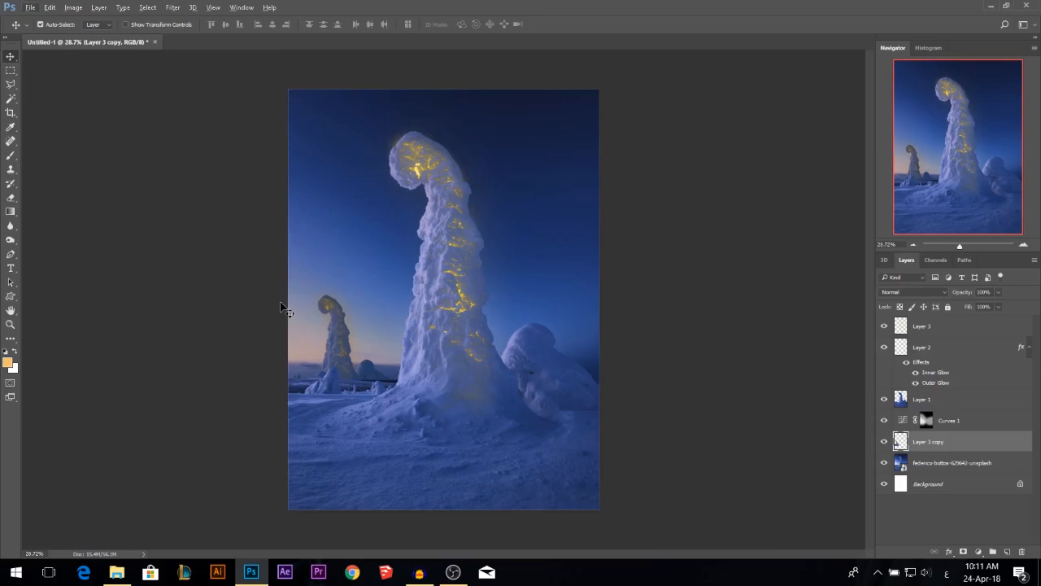
{"action": "key", "text": "ctrl+t"}
{"action": "right_click", "coordinate": [338, 327]}
{"action": "left_click", "coordinate": [387, 418]}
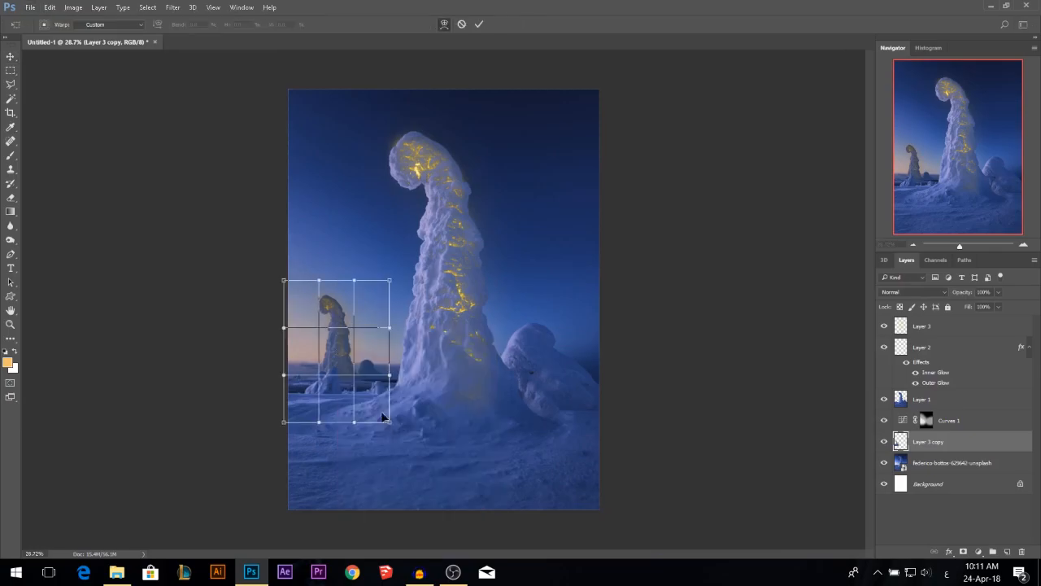
{"action": "left_click_drag", "start_coordinate": [284, 281], "coordinate": [272, 343]}
{"action": "left_click_drag", "start_coordinate": [363, 344], "coordinate": [314, 375]}
{"action": "key", "text": "Return"}
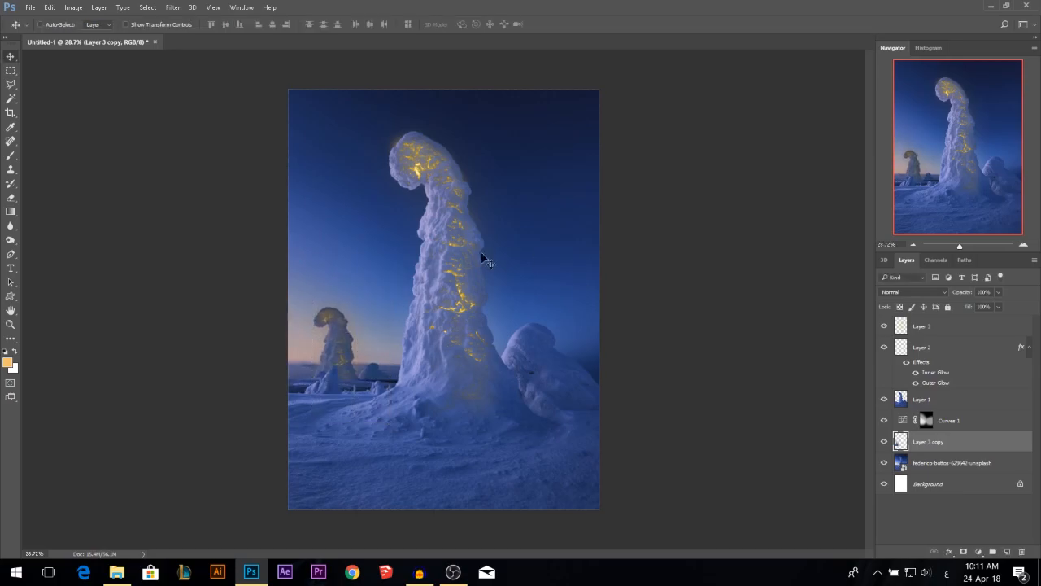
{"action": "left_click_drag", "start_coordinate": [389, 313], "coordinate": [383, 308]}
{"action": "scroll", "coordinate": [343, 314], "scroll_direction": "down", "scroll_amount": 1}
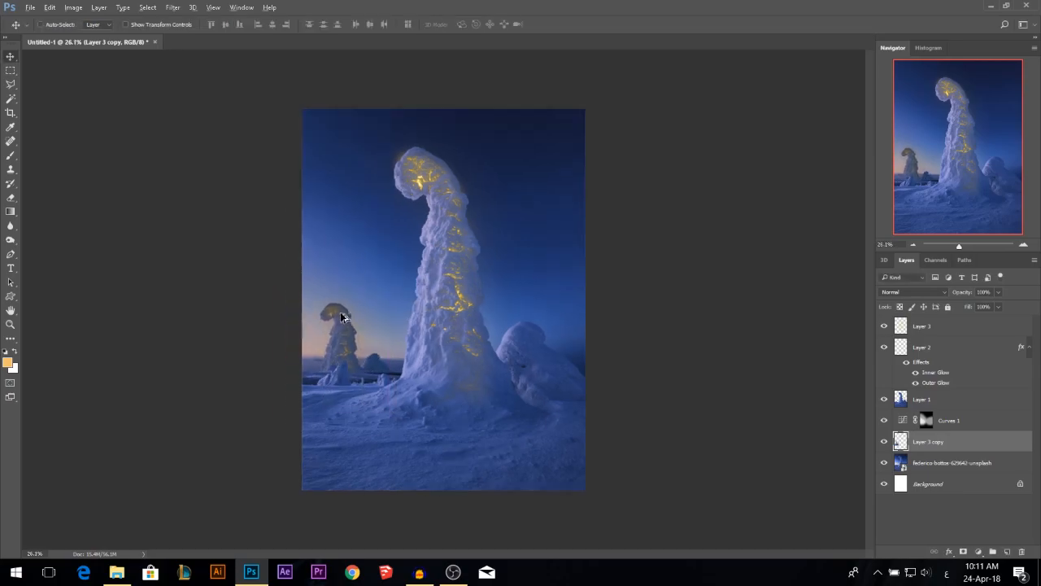
- Lower the small tree layer's opacity to about 83% and flip the tree horizontally
{"action": "left_click_drag", "start_coordinate": [961, 293], "coordinate": [958, 293]}
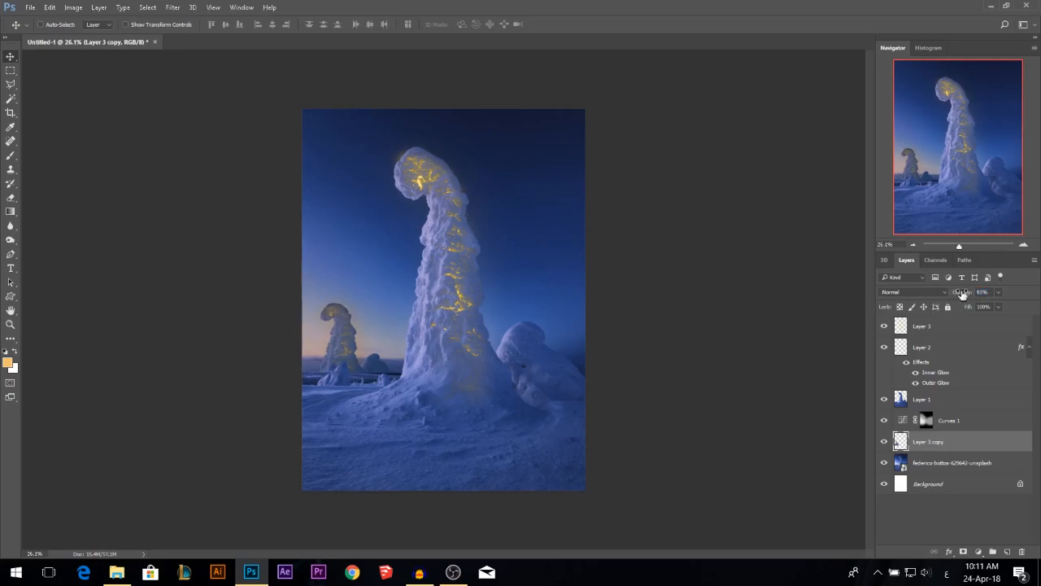
{"action": "key", "text": "ctrl+t"}
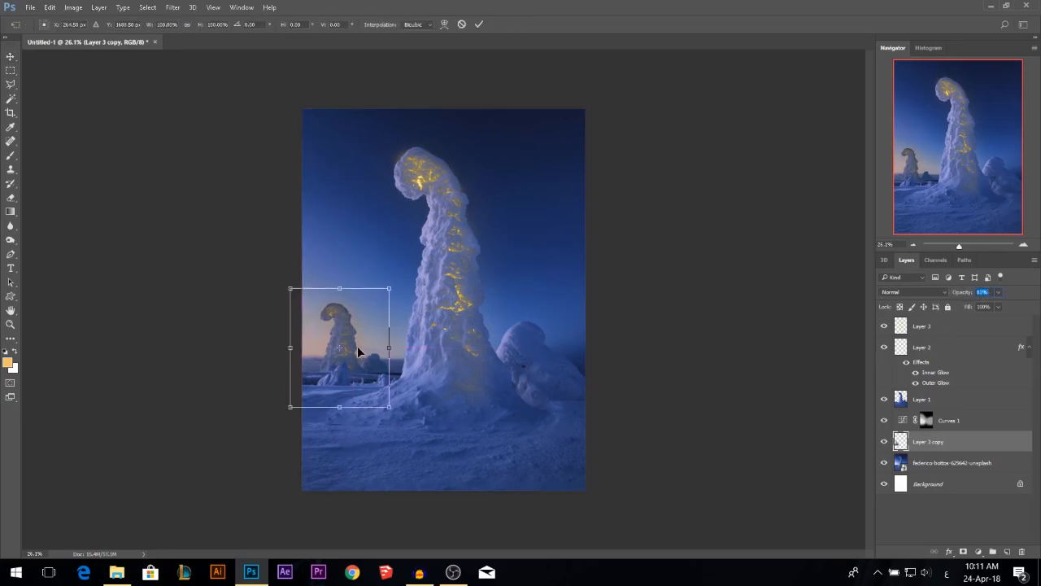
{"action": "right_click", "coordinate": [356, 351]}
{"action": "left_click", "coordinate": [402, 525]}
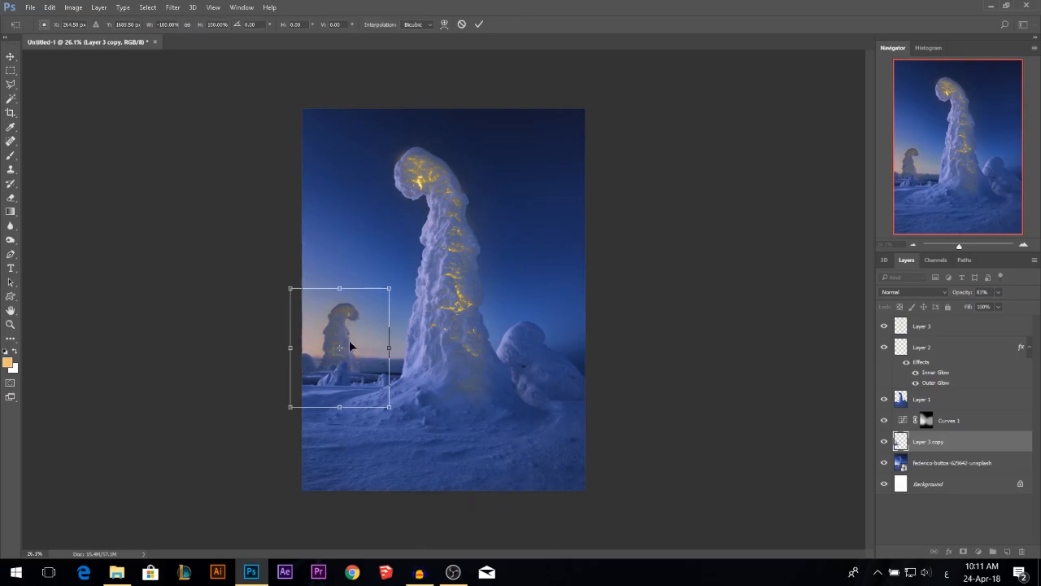
{"action": "key", "text": "Return"}
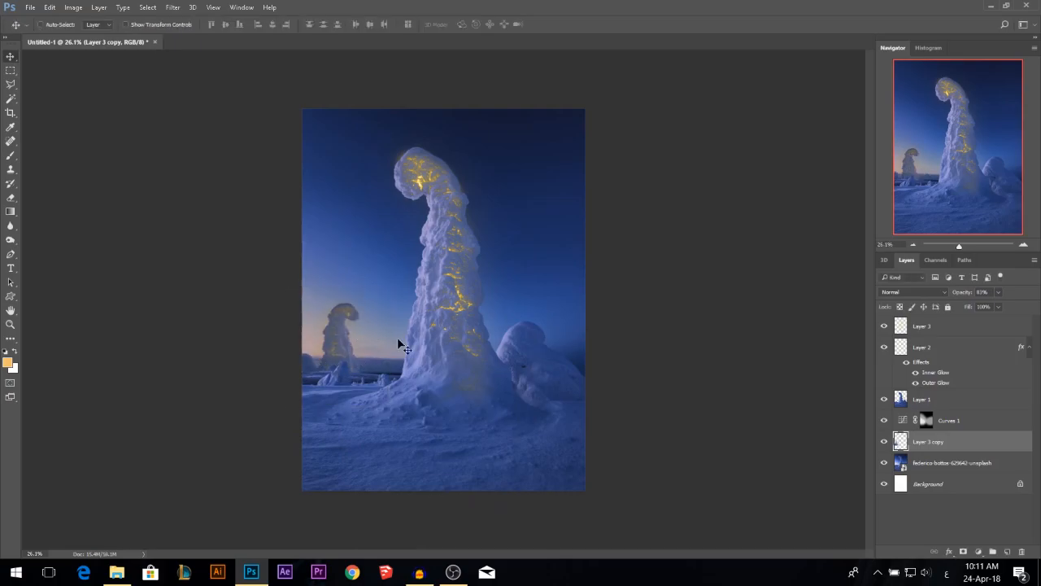
- Duplicate and merge Layer 1 through Layer 3 again, placing this second merged copy directly below the Curves 1 layer
{"action": "left_click", "coordinate": [931, 403]}
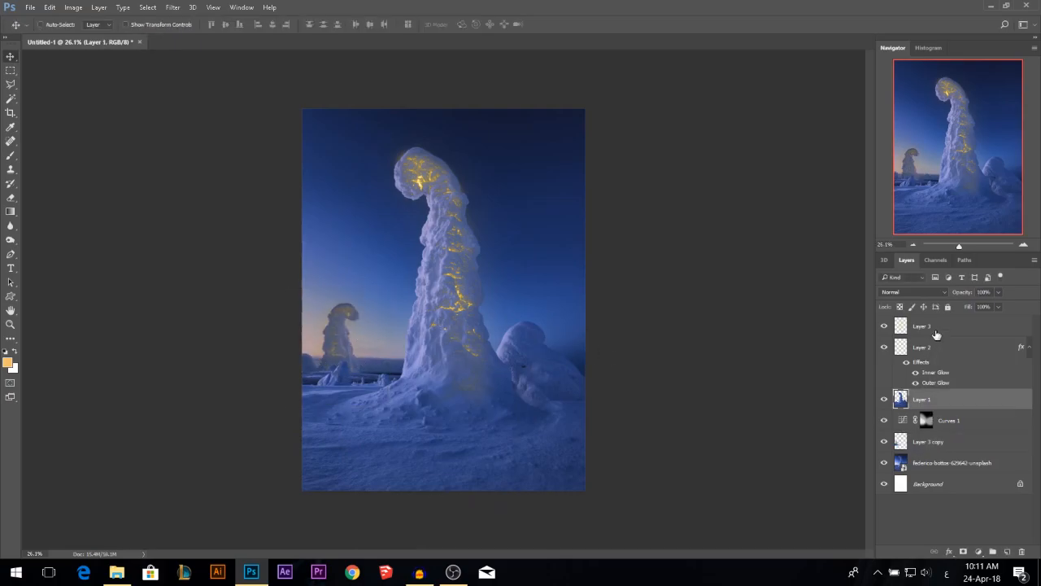
{"action": "left_click", "coordinate": [936, 329], "text": "shift"}
{"action": "key", "text": "ctrl+j"}
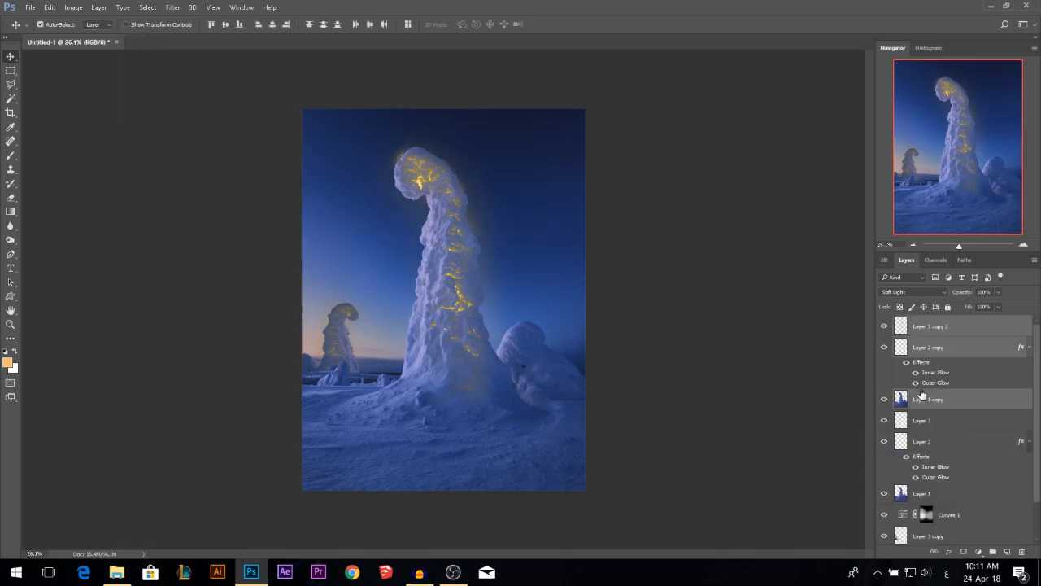
{"action": "key", "text": "ctrl+e"}
{"action": "left_click_drag", "start_coordinate": [927, 329], "coordinate": [930, 453]}
- Shift the second tree copy to the right of the main tree, scale it to 28.85% and flip it horizontally
{"action": "left_click_drag", "start_coordinate": [448, 298], "coordinate": [540, 302]}
{"action": "key", "text": "ctrl+t"}
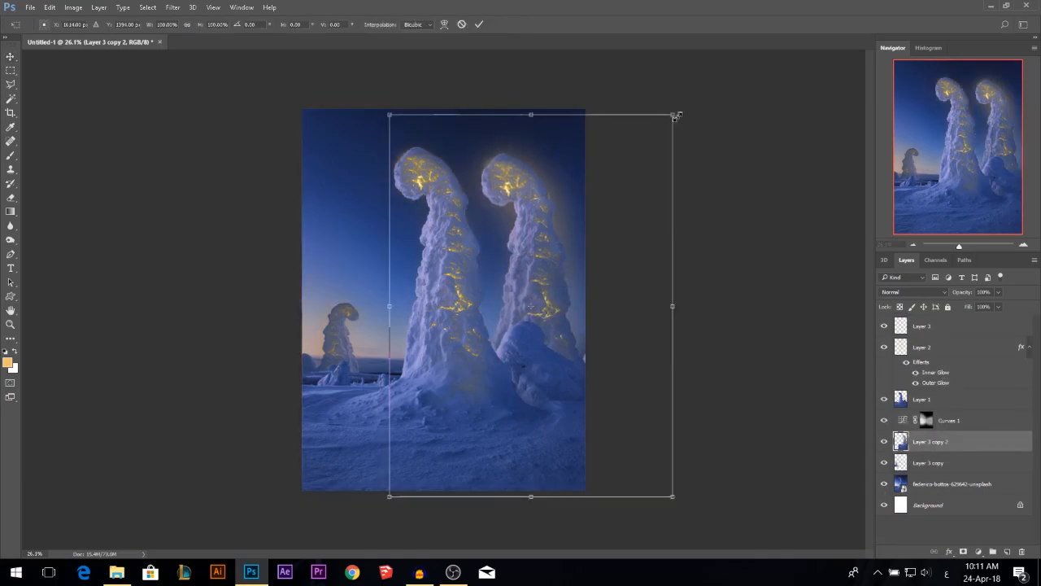
{"action": "left_click_drag", "start_coordinate": [675, 116], "coordinate": [572, 250]}
{"action": "right_click", "coordinate": [545, 296]}
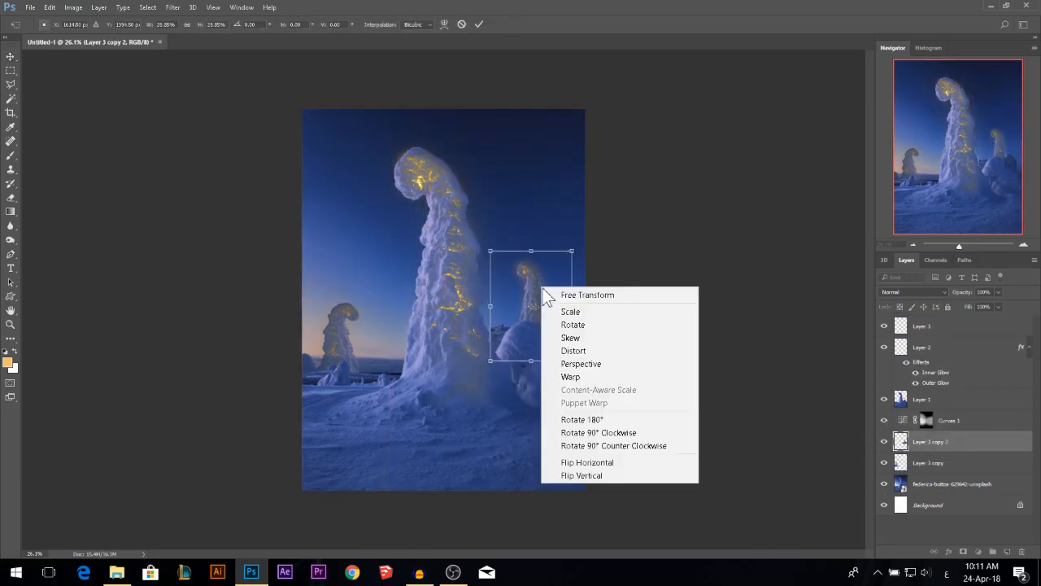
{"action": "left_click", "coordinate": [602, 462]}
- Set the second small tree behind the snow mound near the image's right edge and lower its layer opacity to about 71%
{"action": "left_click_drag", "start_coordinate": [532, 327], "coordinate": [559, 368]}
{"action": "key", "text": "Return"}
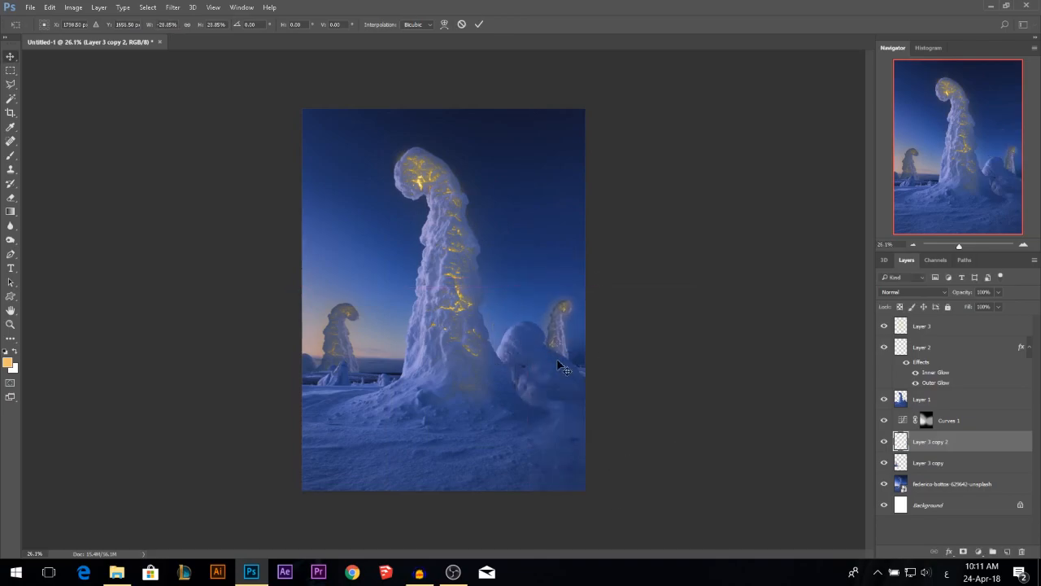
{"action": "left_click_drag", "start_coordinate": [957, 292], "coordinate": [968, 296]}
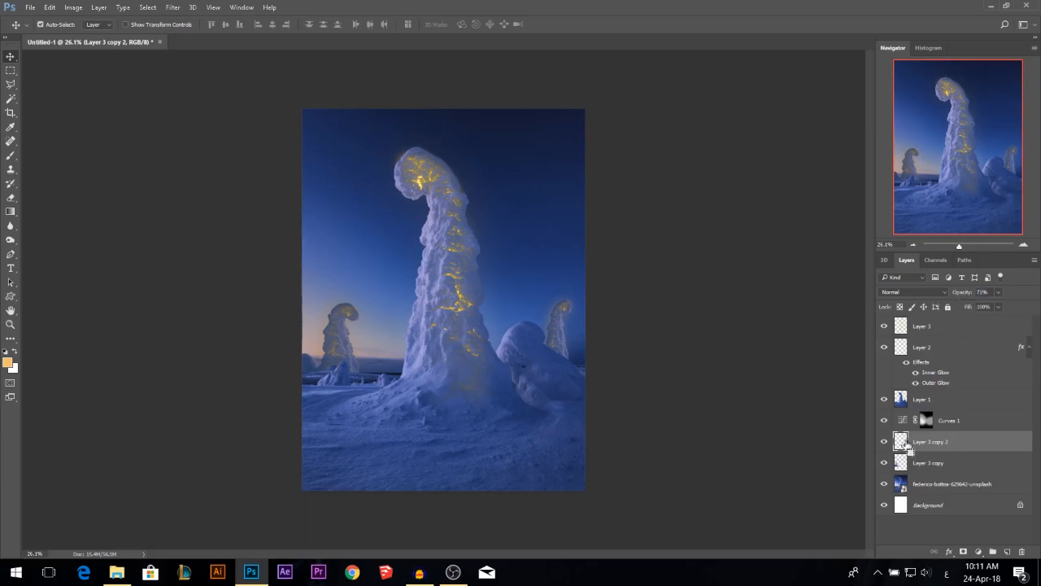
- Apply Curves to the small tree behind the snow mound, lowering white output to 183 and raising black output to 7
{"action": "key", "text": "ctrl+m"}
{"action": "left_click_drag", "start_coordinate": [870, 92], "coordinate": [868, 129]}
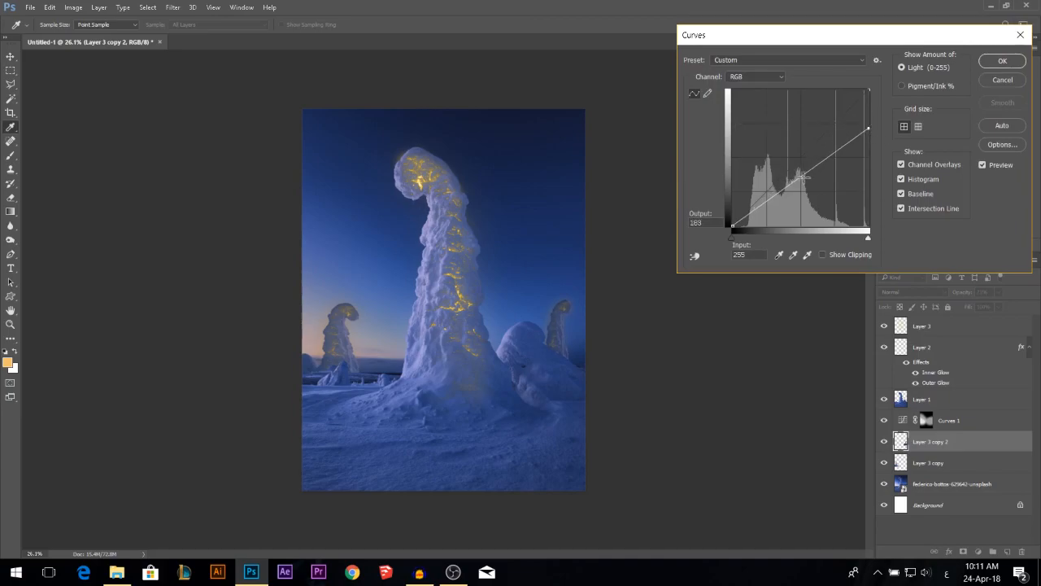
{"action": "left_click_drag", "start_coordinate": [733, 228], "coordinate": [729, 221]}
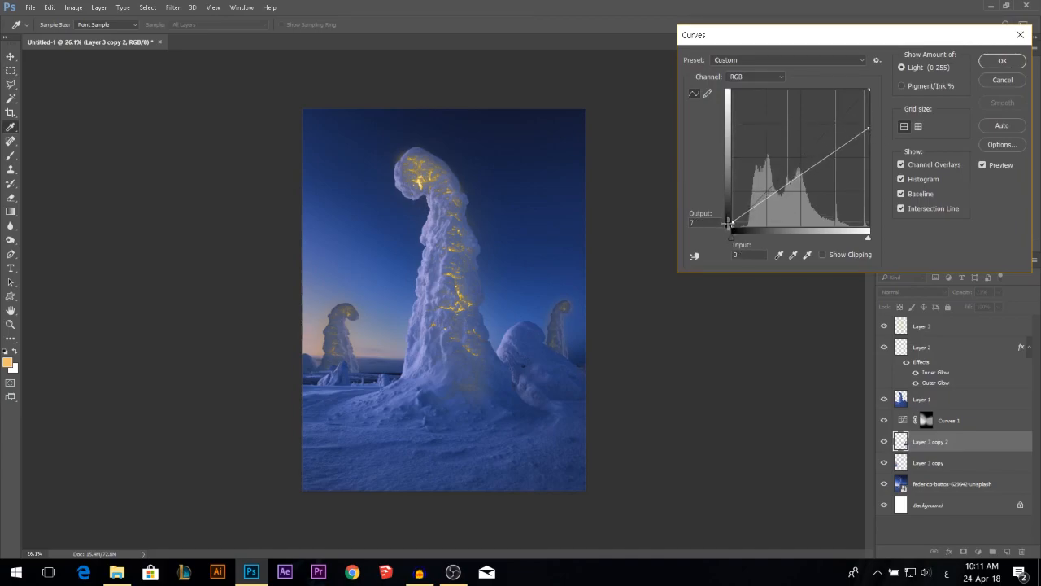
{"action": "left_click", "coordinate": [1002, 62]}
- Raise the same small tree's saturation to +9 and nudge it slightly toward the image's right edge
{"action": "key", "text": "ctrl+u"}
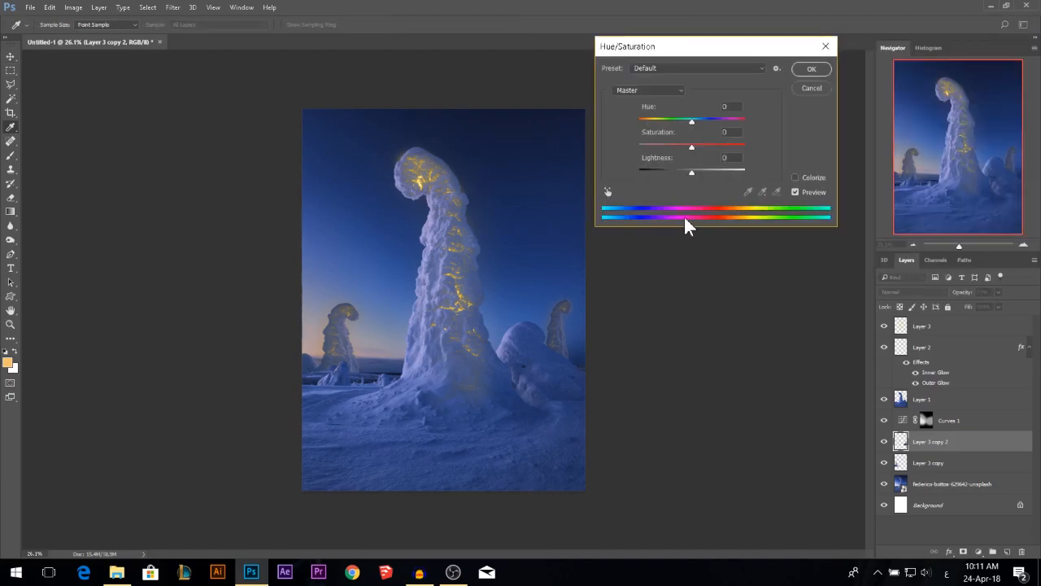
{"action": "left_click_drag", "start_coordinate": [691, 147], "coordinate": [697, 148]}
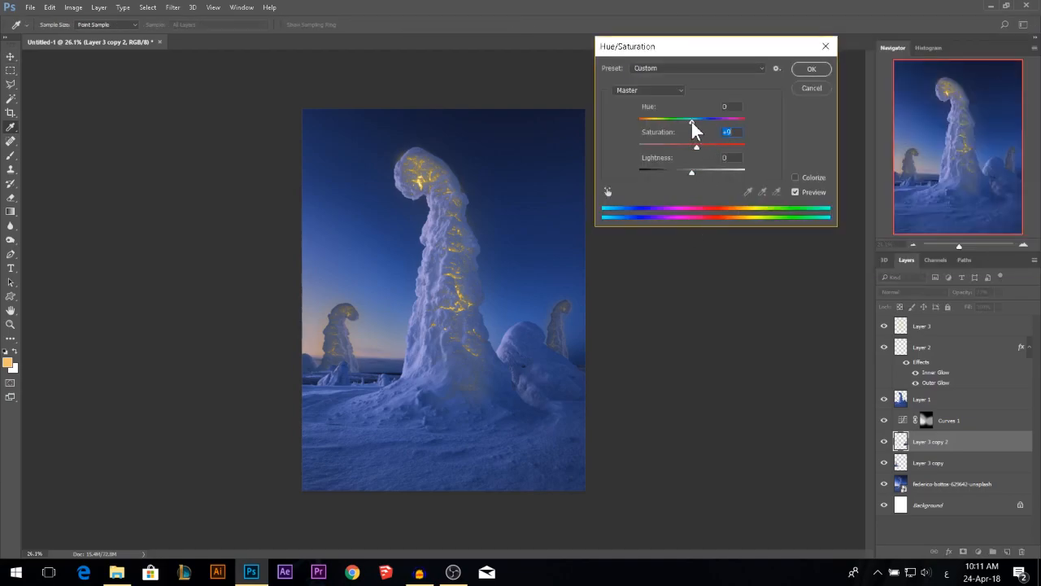
{"action": "left_click", "coordinate": [811, 68]}
{"action": "left_click_drag", "start_coordinate": [620, 342], "coordinate": [625, 336]}
{"action": "scroll", "coordinate": [342, 257], "scroll_direction": "down", "scroll_amount": 1}
{"action": "scroll", "coordinate": [344, 257], "scroll_direction": "up", "scroll_amount": 1}
{"action": "left_click", "coordinate": [425, 218], "text": "ctrl"}
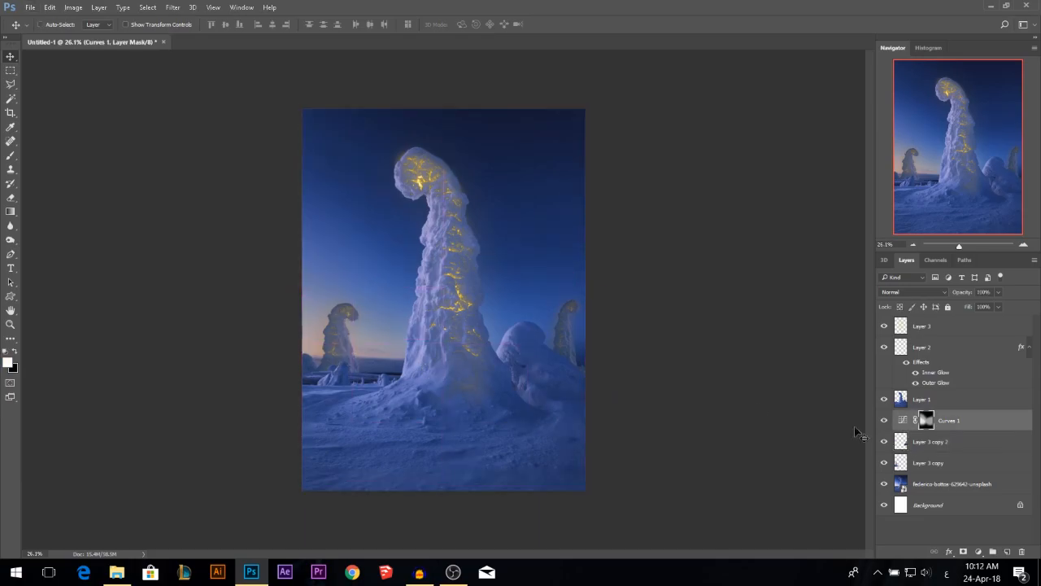
{"action": "left_click", "coordinate": [933, 447]}
{"action": "left_click_drag", "start_coordinate": [480, 378], "coordinate": [514, 352]}
{"action": "key", "text": "ctrl+z"}
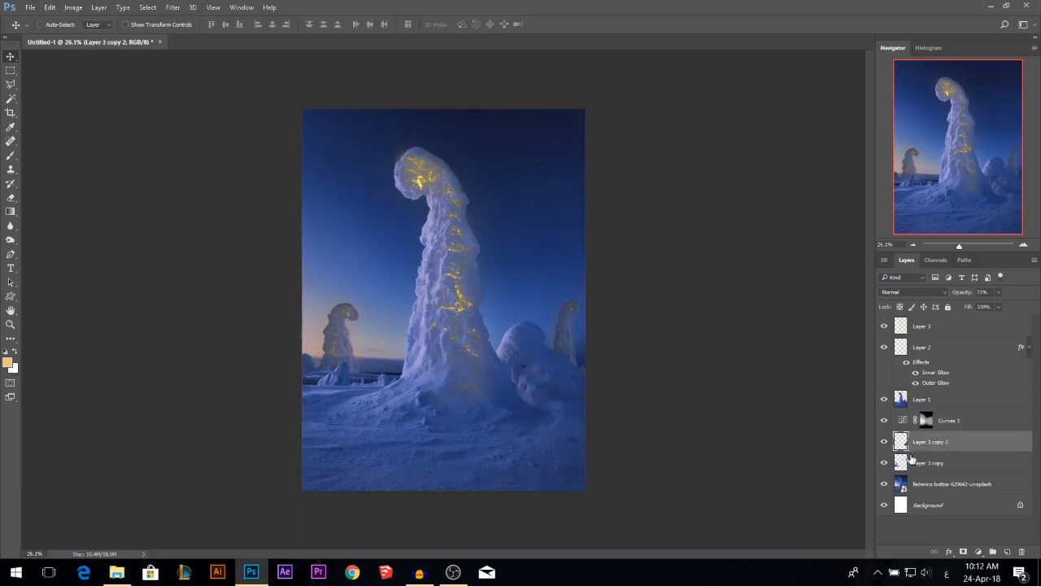
- Transform Layer 3 copy to make the small tree on the left of the image slightly narrower
{"action": "left_click", "coordinate": [928, 467]}
{"action": "key", "text": "ctrl+t"}
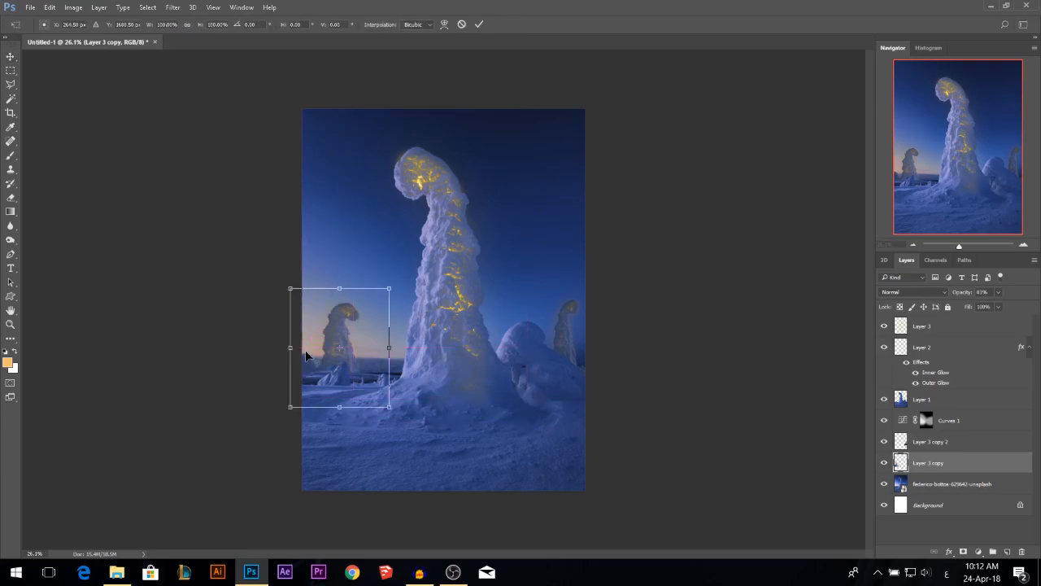
{"action": "left_click_drag", "start_coordinate": [300, 348], "coordinate": [301, 351]}
{"action": "key", "text": "Return"}
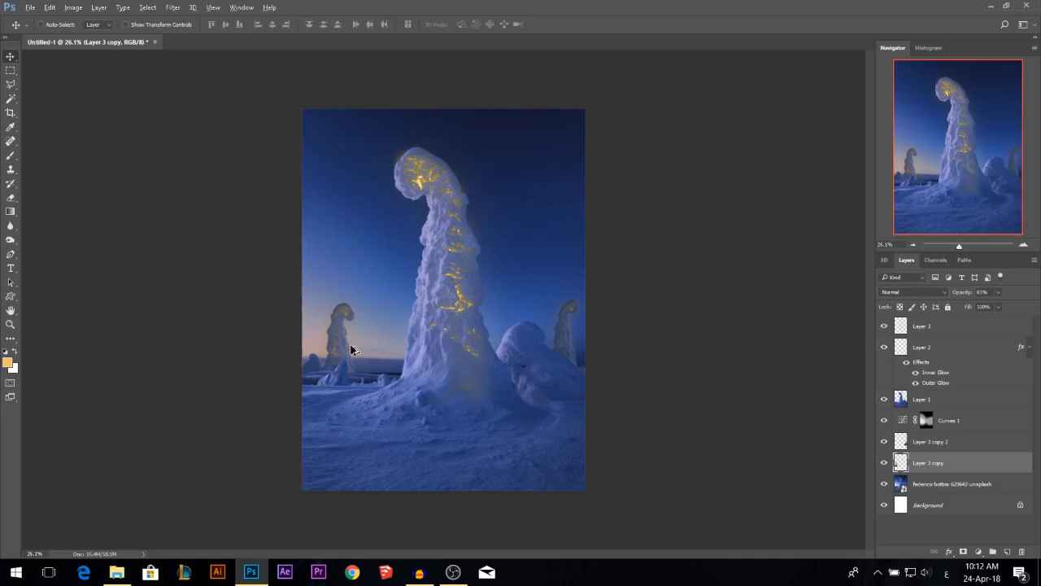
{"action": "scroll", "coordinate": [395, 344], "scroll_direction": "up", "scroll_amount": 3}
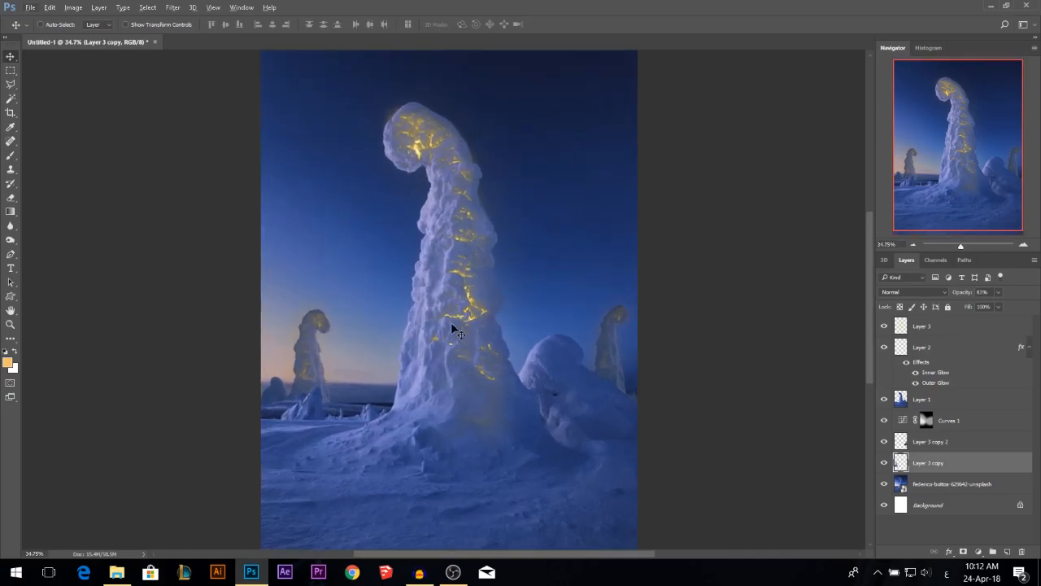
{"action": "scroll", "coordinate": [399, 365], "scroll_direction": "down", "scroll_amount": 2}
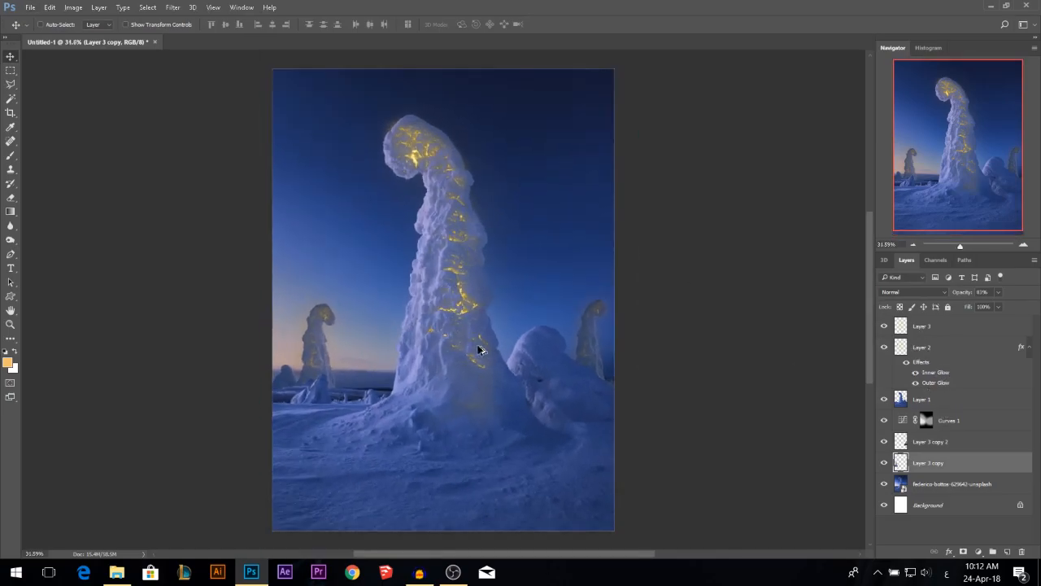
- Add a Curves adjustment directly above the background photo, raising the black output and lowering the white output to fade the sky
{"action": "left_click", "coordinate": [531, 194], "text": "ctrl"}
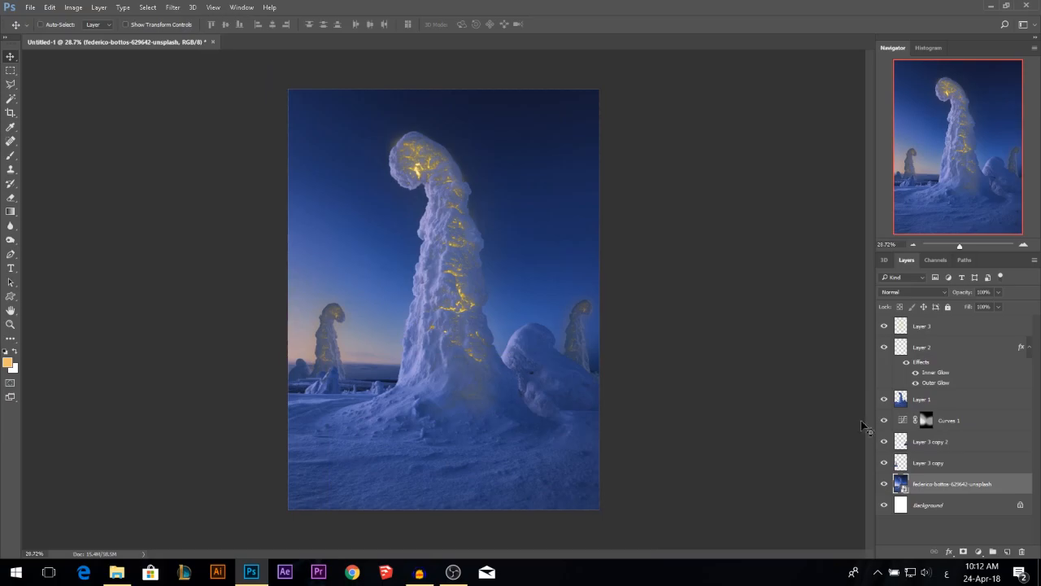
{"action": "left_click", "coordinate": [978, 554]}
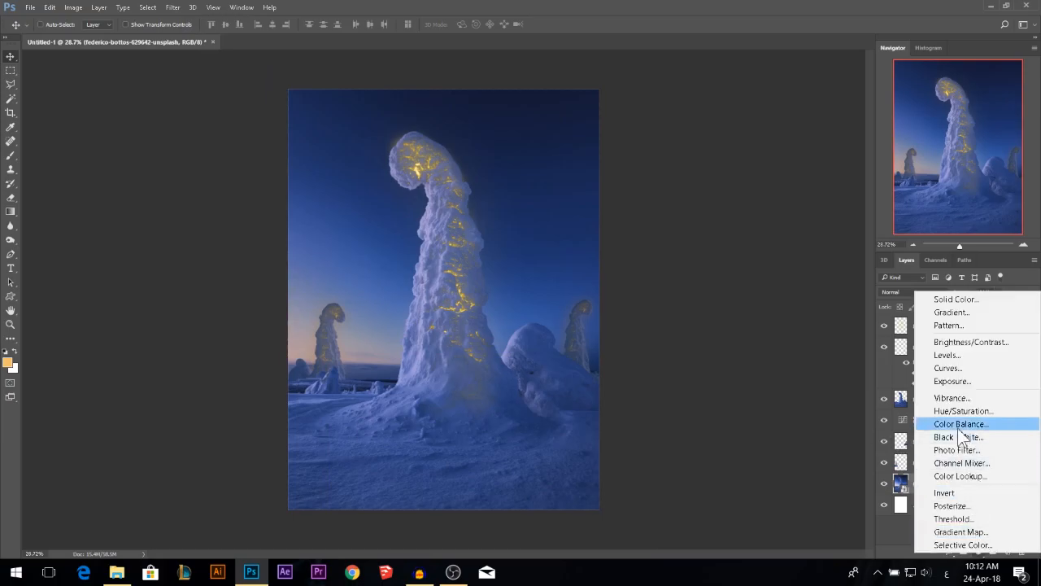
{"action": "left_click", "coordinate": [950, 368]}
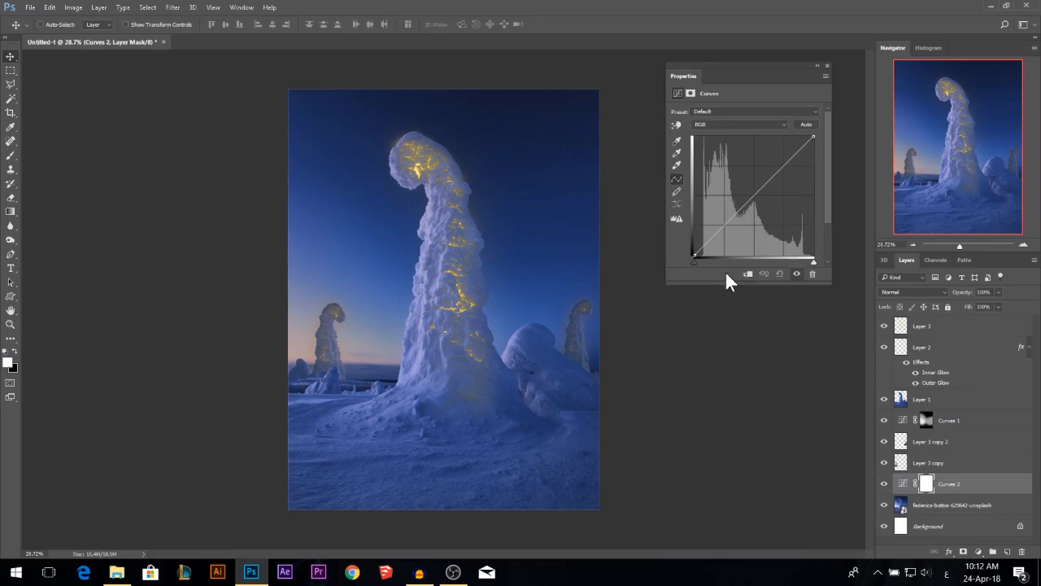
{"action": "left_click_drag", "start_coordinate": [695, 254], "coordinate": [691, 252]}
{"action": "left_click_drag", "start_coordinate": [692, 250], "coordinate": [693, 246]}
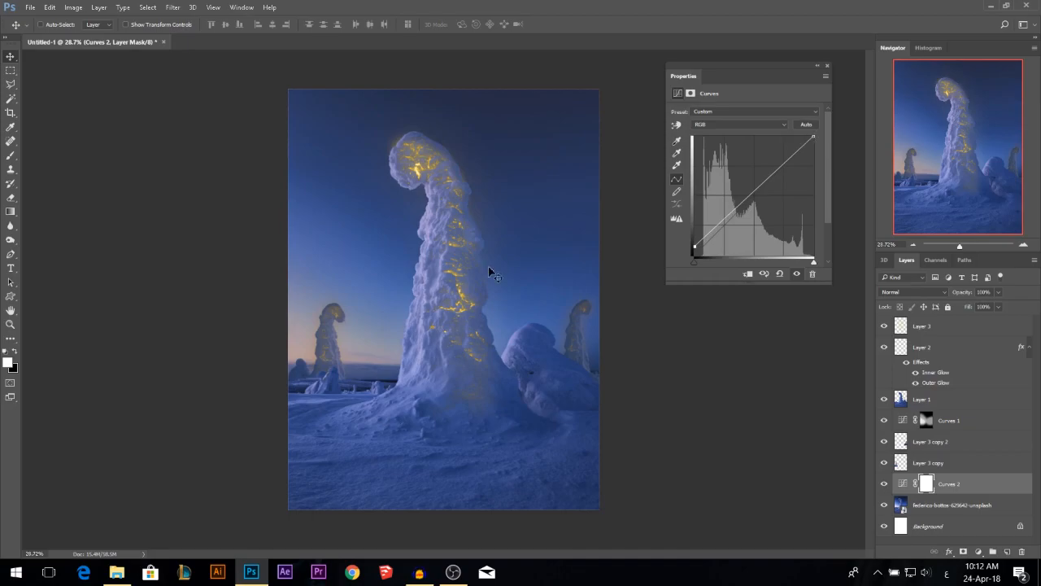
{"action": "left_click_drag", "start_coordinate": [814, 137], "coordinate": [820, 151]}
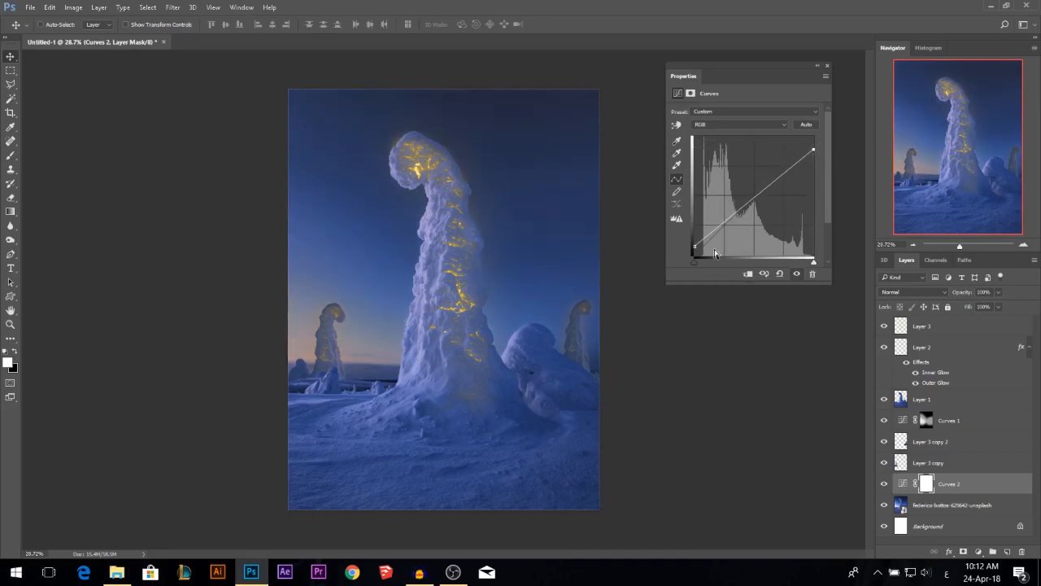
{"action": "left_click", "coordinate": [827, 65]}
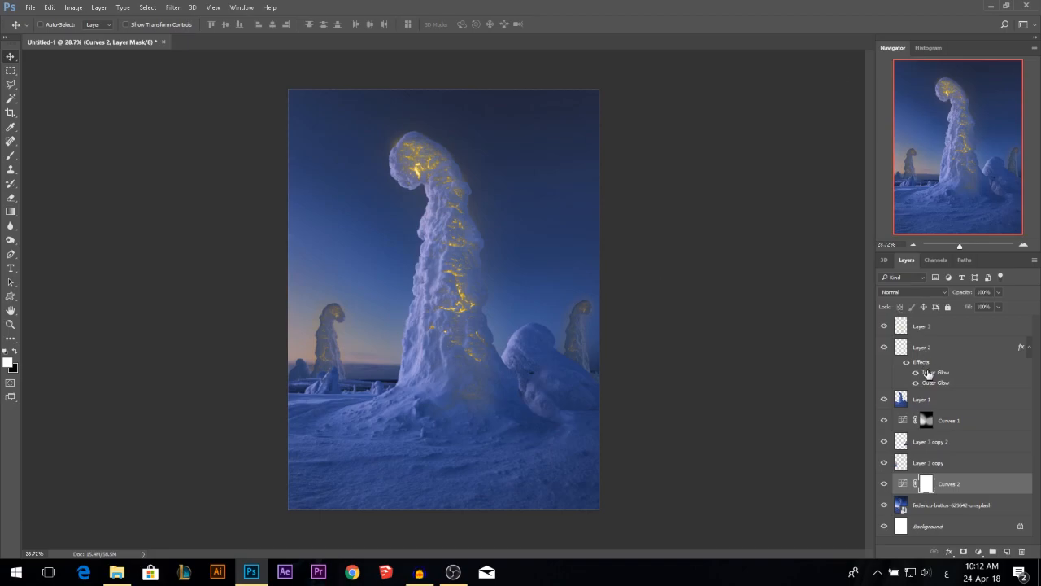
- Add a Curves adjustment above Layer 3, lifting the black point slightly, darkening the shadows and moving the white point inward
{"action": "left_click", "coordinate": [967, 334]}
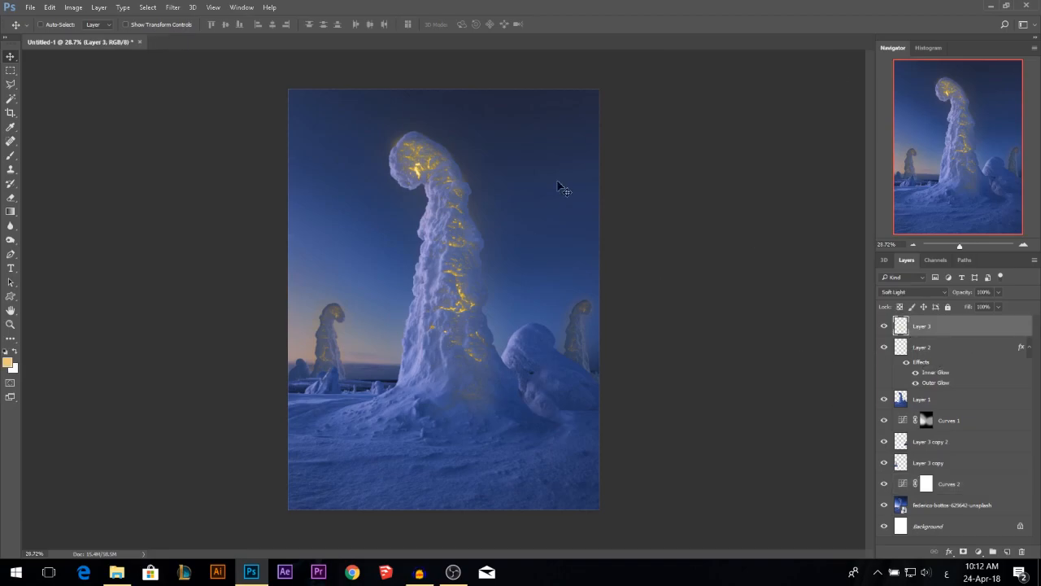
{"action": "left_click", "coordinate": [978, 552]}
{"action": "left_click", "coordinate": [953, 372]}
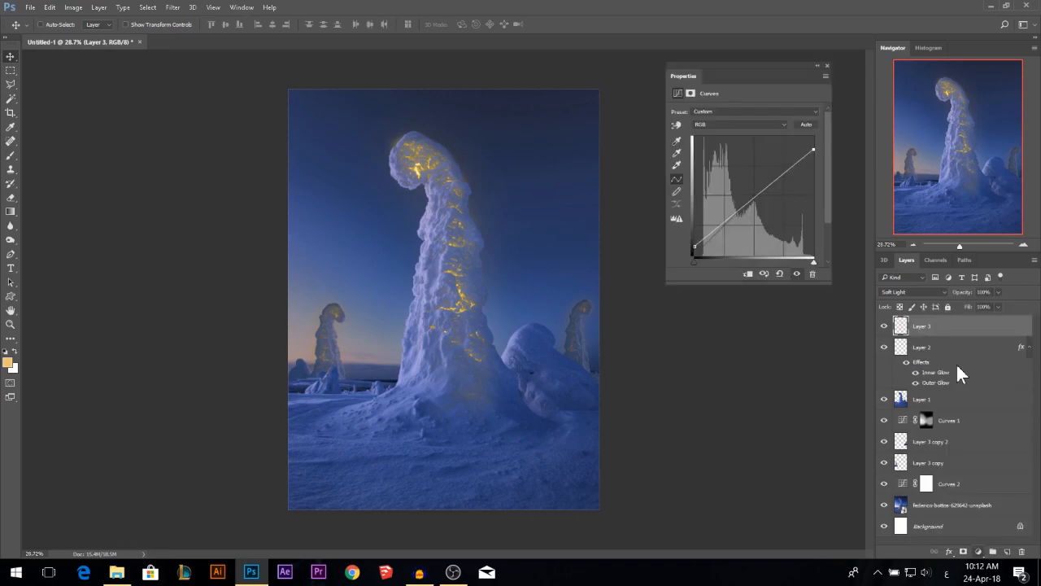
{"action": "left_click_drag", "start_coordinate": [694, 257], "coordinate": [686, 255]}
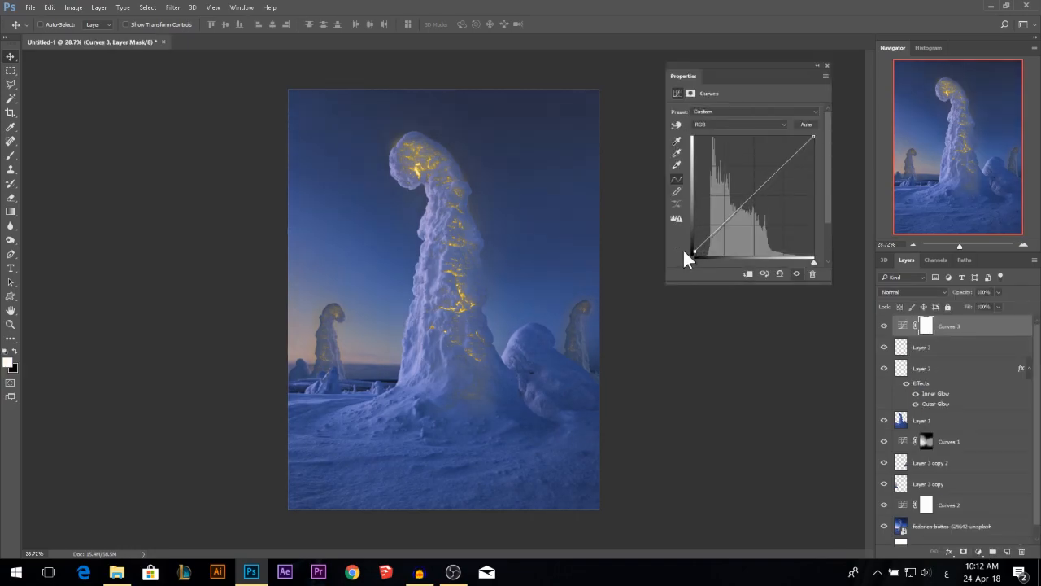
{"action": "left_click", "coordinate": [725, 225]}
{"action": "left_click_drag", "start_coordinate": [726, 224], "coordinate": [725, 231]}
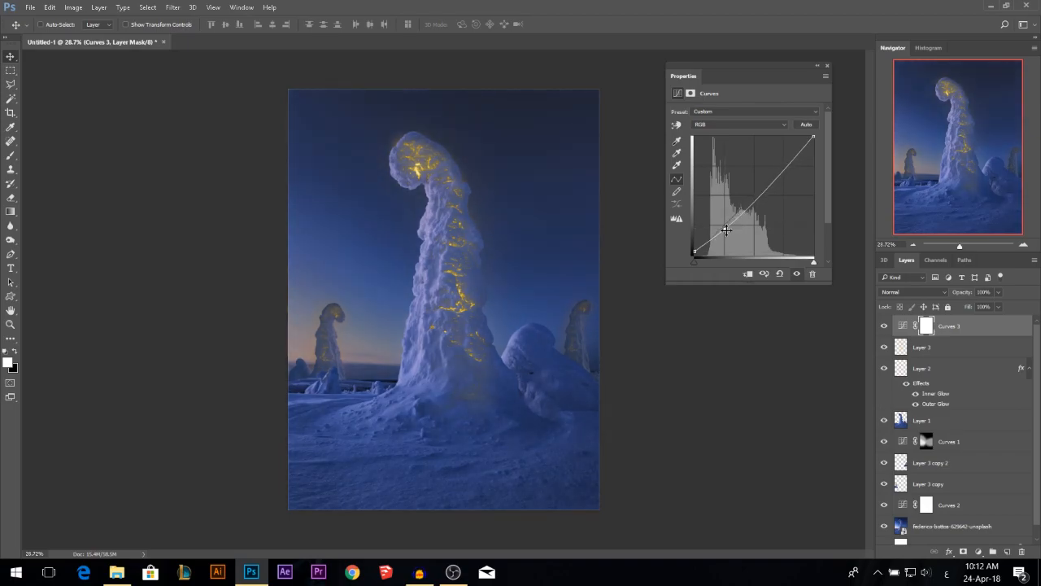
{"action": "left_click_drag", "start_coordinate": [816, 140], "coordinate": [809, 137]}
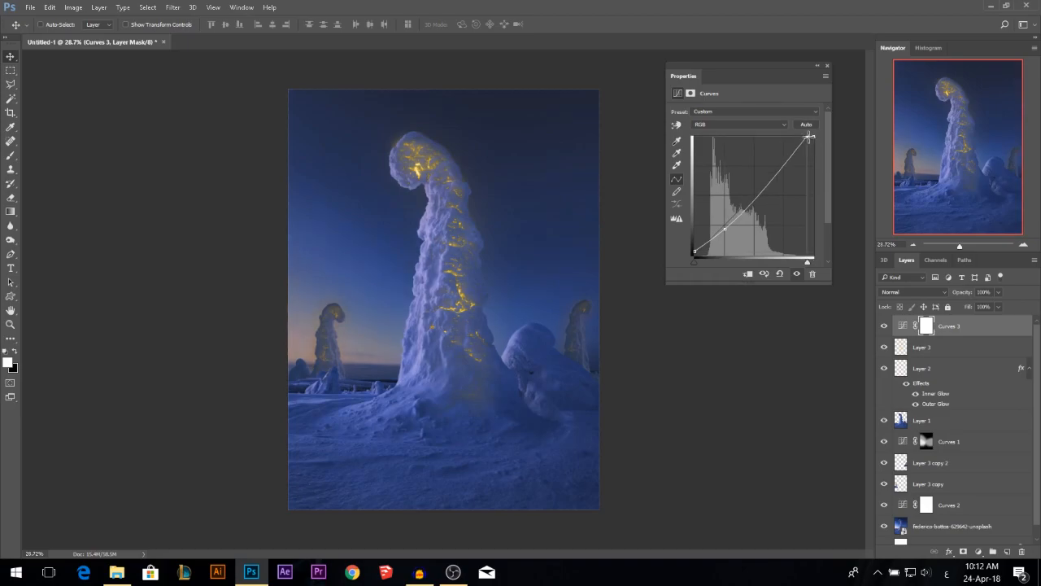
{"action": "left_click", "coordinate": [827, 66]}
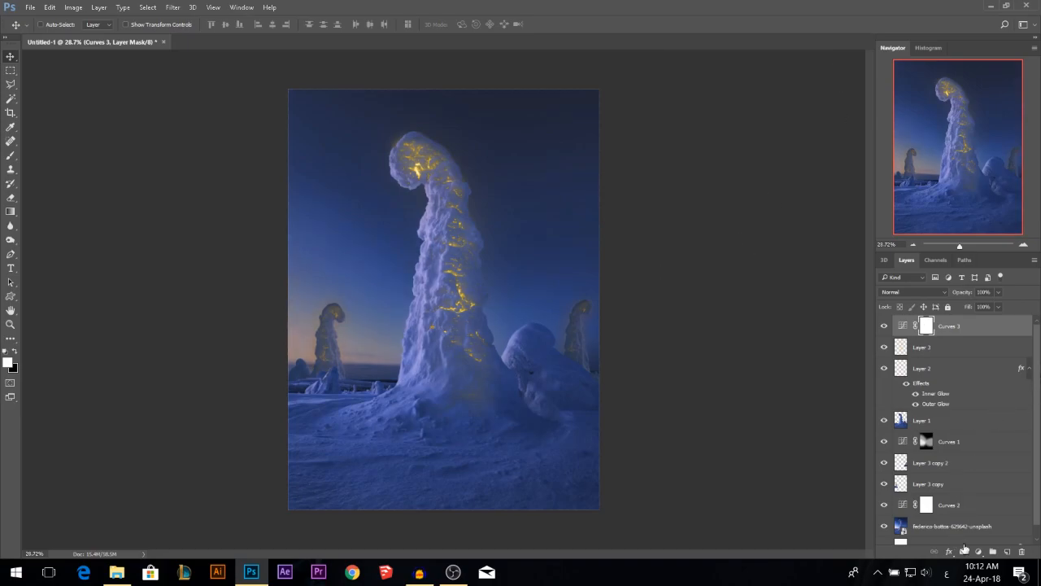
- Open man.psd and bring its masked man layer into the composite directly above Layer 3
{"action": "left_click", "coordinate": [933, 348]}
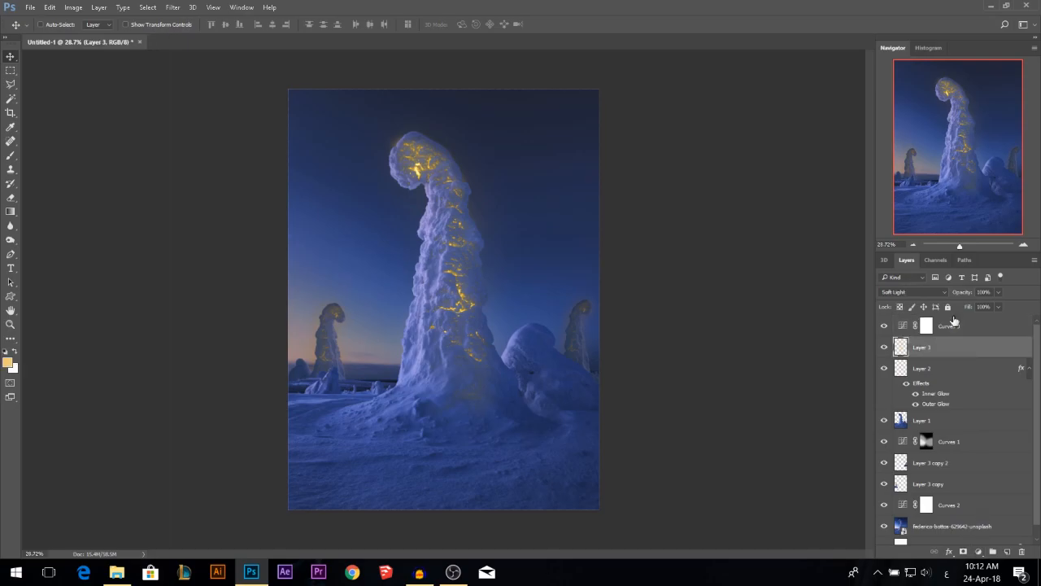
{"action": "left_click", "coordinate": [949, 327]}
{"action": "left_click", "coordinate": [942, 349]}
{"action": "left_click", "coordinate": [115, 573]}
{"action": "double_click", "coordinate": [239, 109]}
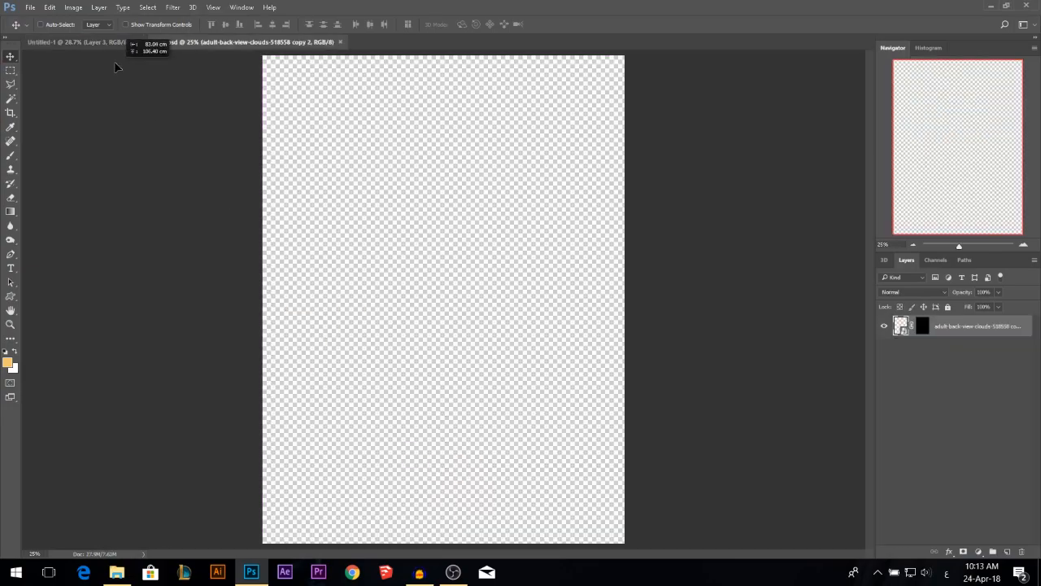
{"action": "left_click_drag", "start_coordinate": [104, 46], "coordinate": [447, 430]}
- Scale the man to about 55% and place him on the snow in front of the main tree's base
{"action": "key", "text": "ctrl+t"}
{"action": "left_click_drag", "start_coordinate": [551, 342], "coordinate": [499, 379]}
{"action": "left_click_drag", "start_coordinate": [457, 429], "coordinate": [457, 454]}
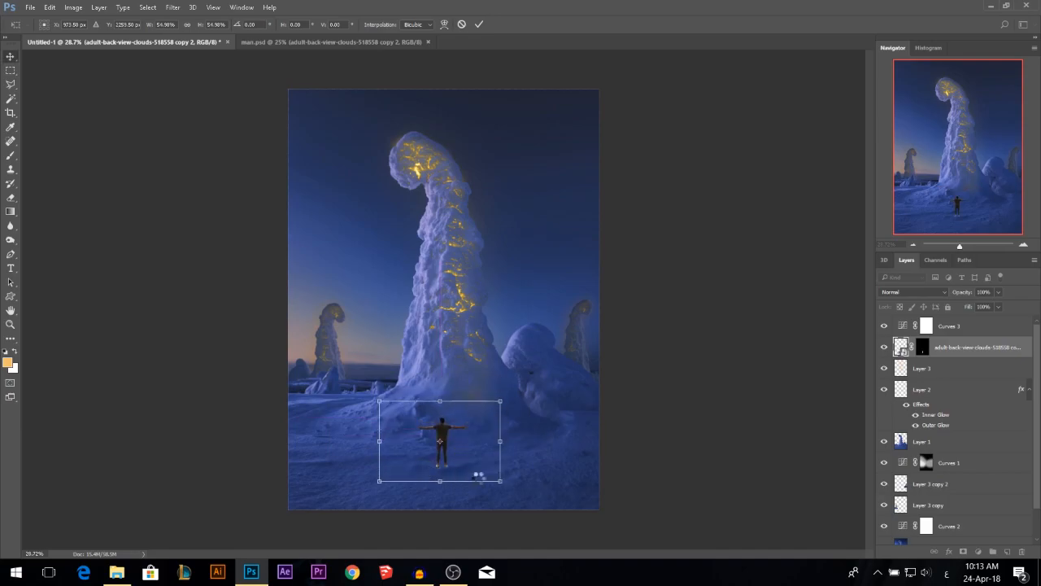
{"action": "key", "text": "Return"}
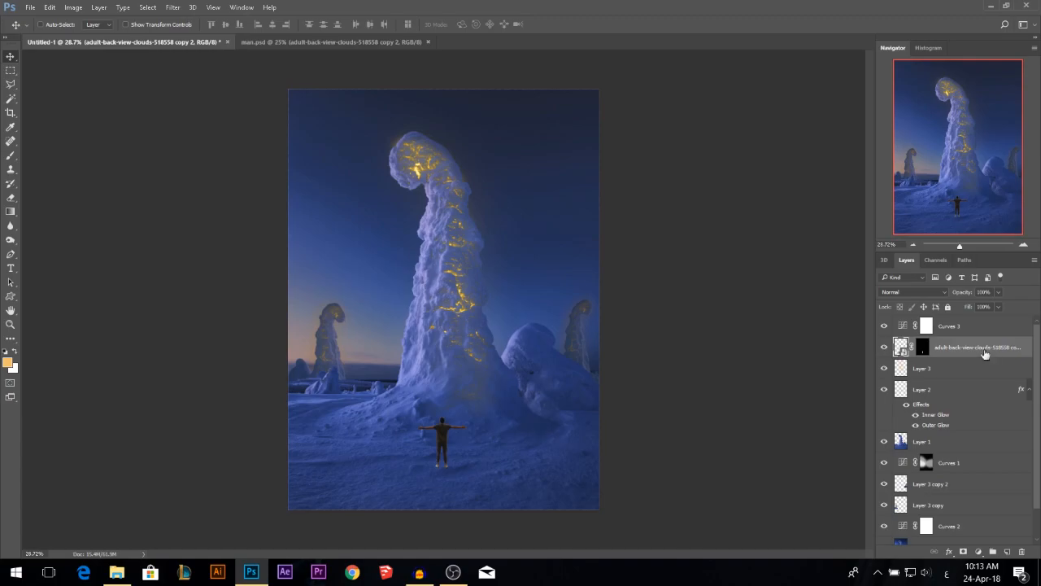
- Temporarily disable the man's layer mask to examine the original photo and the cutout outline around his shoes, and re-enable the mask
{"action": "left_click", "coordinate": [927, 352], "text": "shift"}
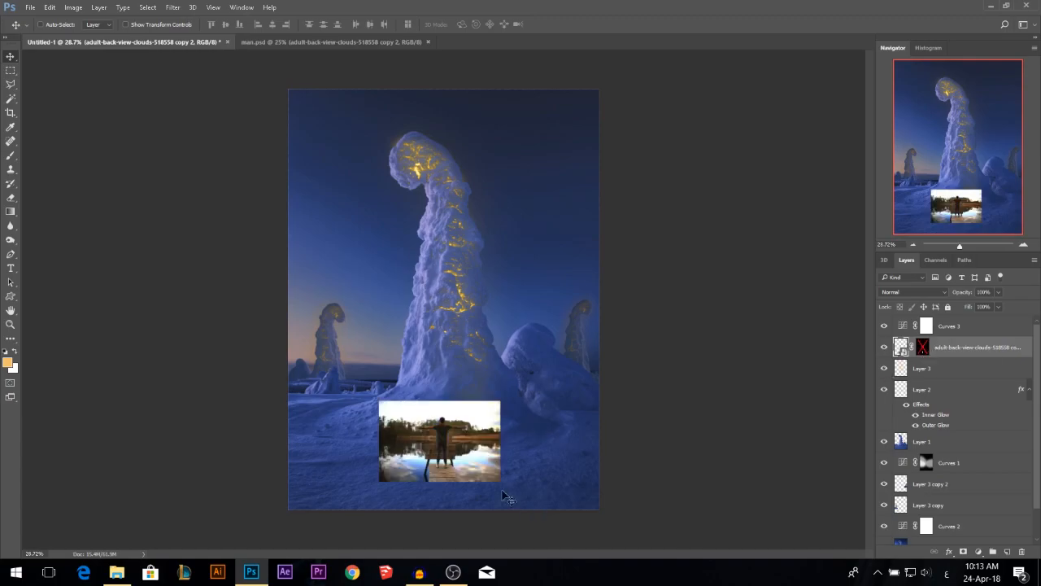
{"action": "scroll", "coordinate": [445, 494], "scroll_direction": "up", "scroll_amount": 4}
{"action": "scroll", "coordinate": [445, 495], "scroll_direction": "up", "scroll_amount": 3}
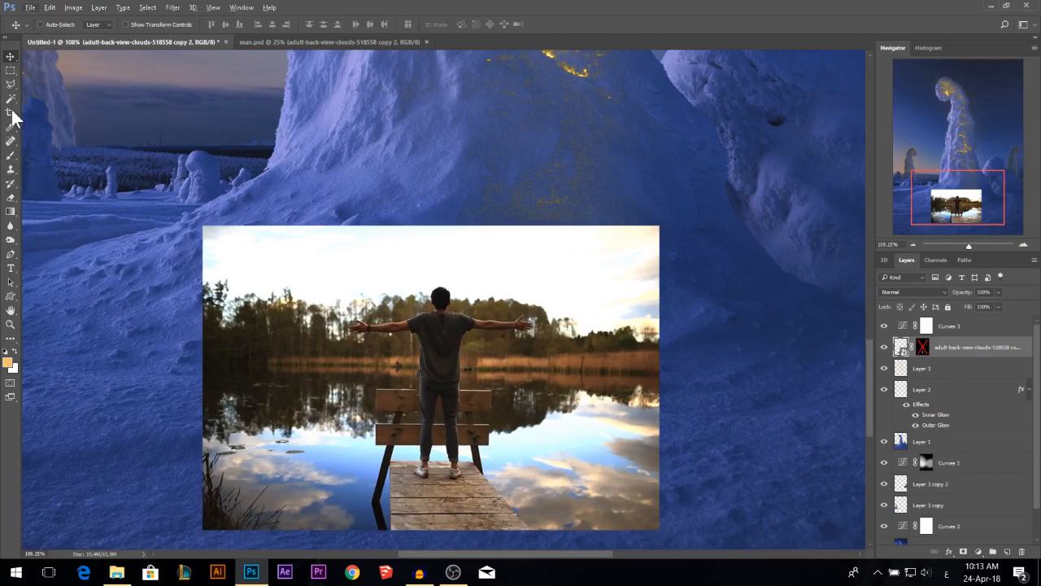
{"action": "left_click", "coordinate": [12, 84]}
{"action": "scroll", "coordinate": [418, 498], "scroll_direction": "up", "scroll_amount": 2}
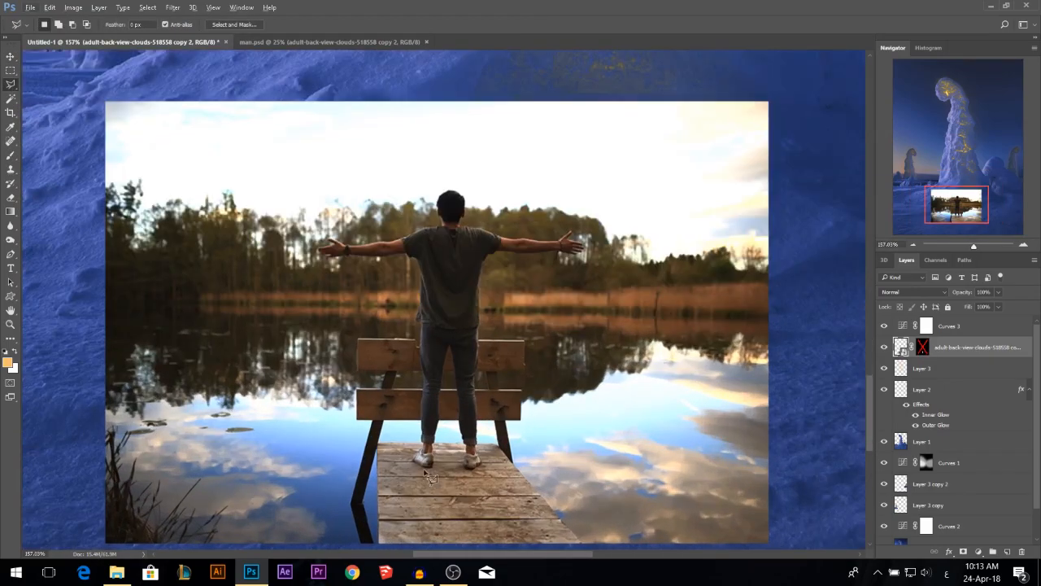
{"action": "left_click", "coordinate": [420, 466]}
{"action": "left_click", "coordinate": [432, 467]}
{"action": "left_click", "coordinate": [432, 454]}
{"action": "scroll", "coordinate": [439, 447], "scroll_direction": "down", "scroll_amount": 4}
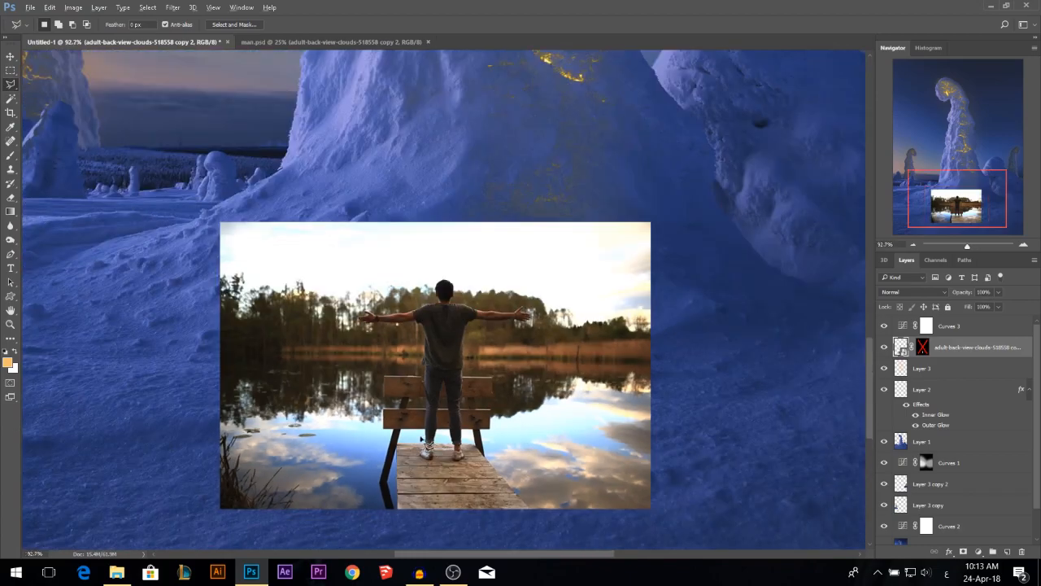
{"action": "left_click", "coordinate": [922, 348], "text": "shift"}
{"action": "scroll", "coordinate": [465, 347], "scroll_direction": "down", "scroll_amount": 3}
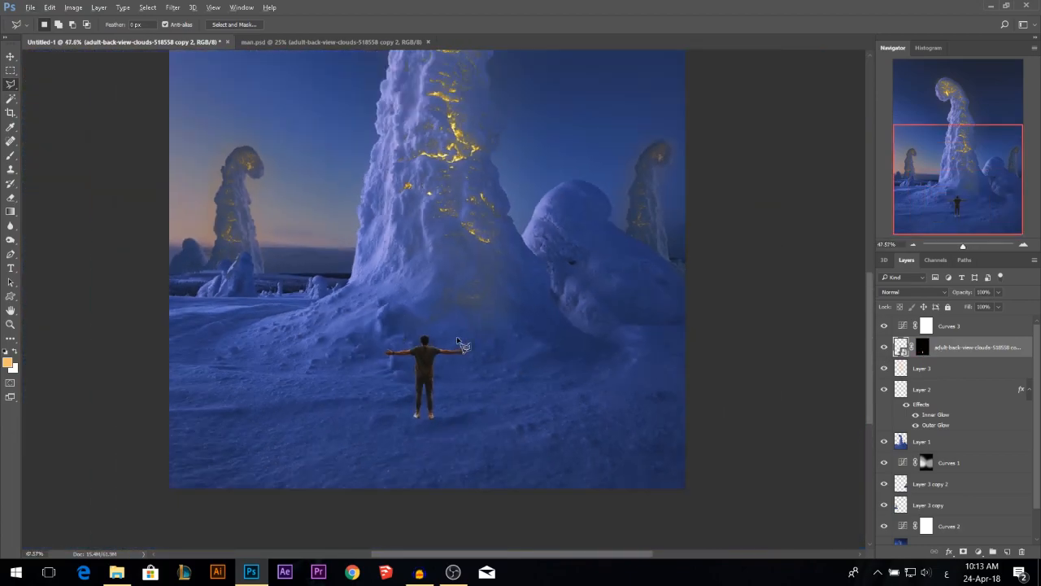
- Nudge the man slightly to the right in front of the main tree
{"action": "left_click", "coordinate": [10, 56]}
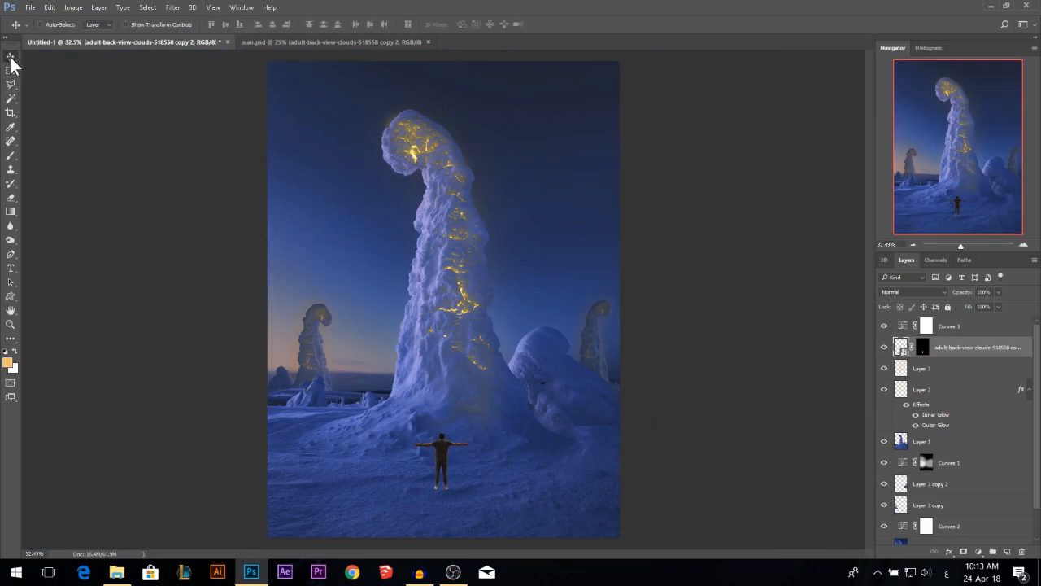
{"action": "left_click_drag", "start_coordinate": [456, 433], "coordinate": [462, 433]}
{"action": "scroll", "coordinate": [458, 472], "scroll_direction": "up", "scroll_amount": 2}
{"action": "scroll", "coordinate": [457, 455], "scroll_direction": "down", "scroll_amount": 1}
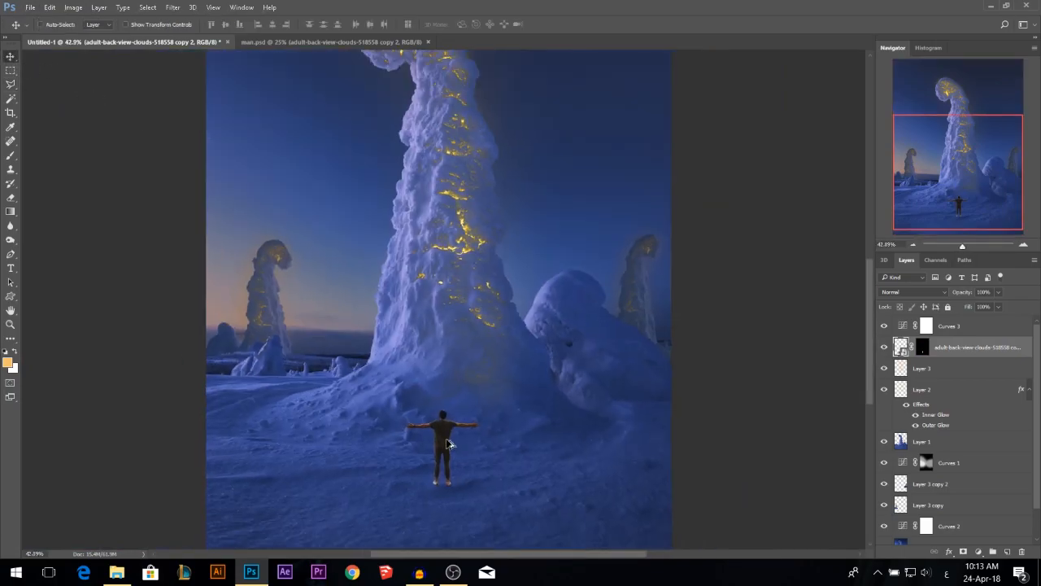
- Add a Color Balance adjustment clipped to the man layer and shift its shadows toward blue, about +11
{"action": "left_click", "coordinate": [978, 552]}
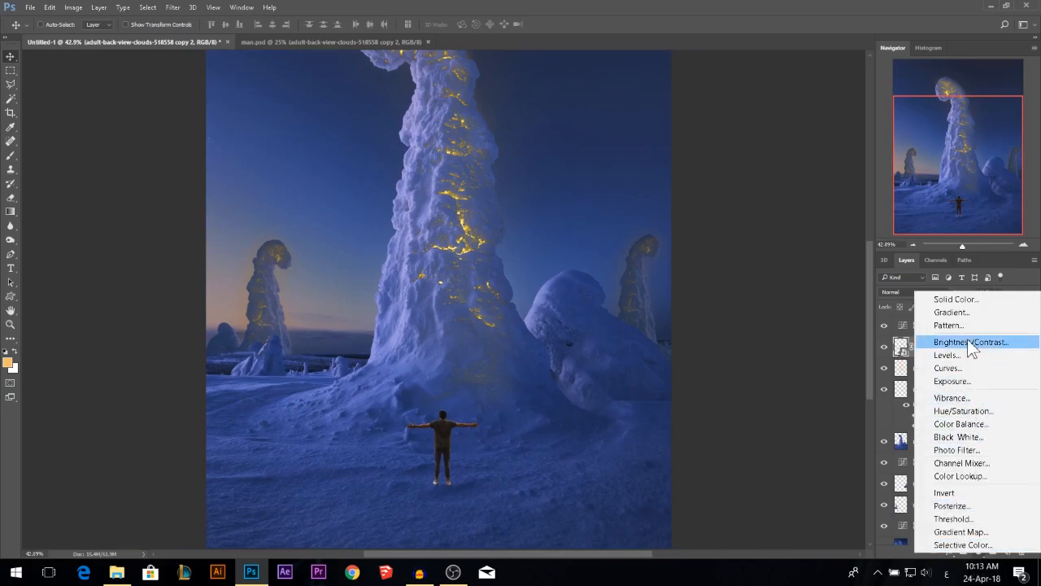
{"action": "left_click", "coordinate": [964, 424]}
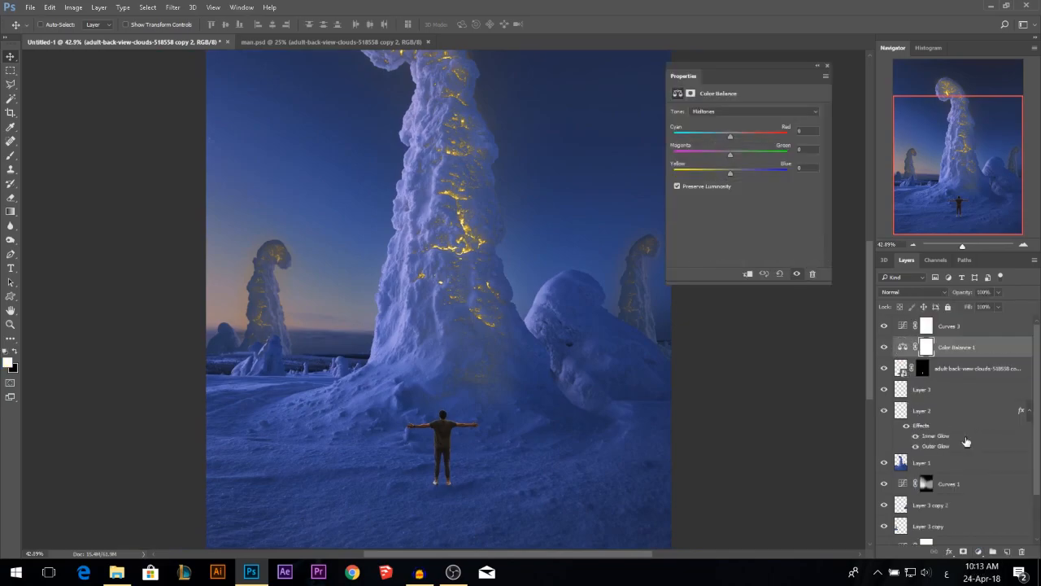
{"action": "left_click", "coordinate": [750, 276]}
{"action": "left_click", "coordinate": [728, 111]}
{"action": "left_click", "coordinate": [706, 123]}
{"action": "left_click", "coordinate": [737, 170]}
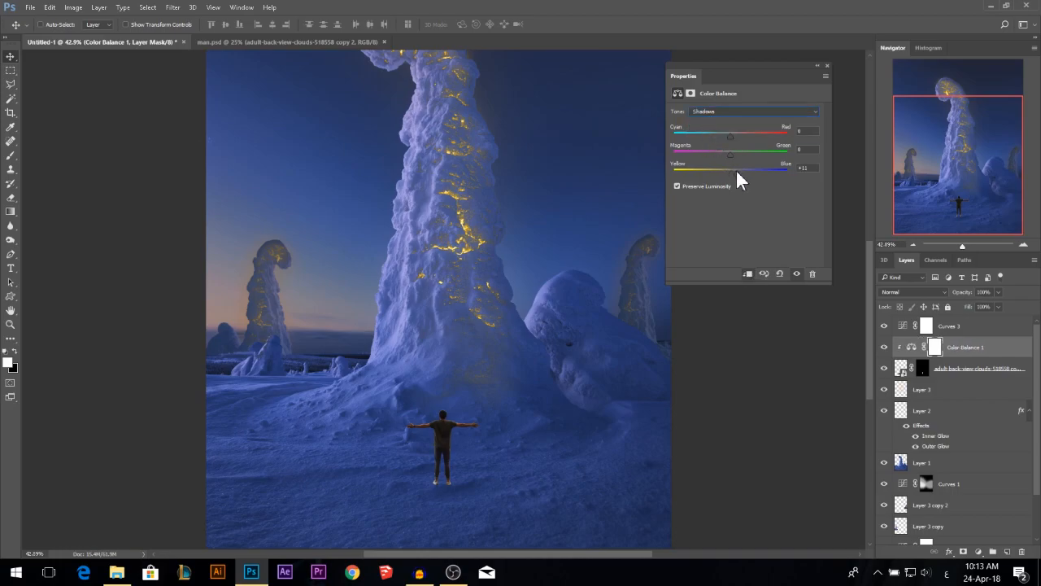
- Shift another tonal range of the man's Color Balance toward cyan to match the cold scene
{"action": "left_click", "coordinate": [723, 114]}
{"action": "left_click", "coordinate": [721, 126]}
{"action": "left_click_drag", "start_coordinate": [709, 135], "coordinate": [712, 134]}
{"action": "left_click", "coordinate": [827, 66]}
{"action": "scroll", "coordinate": [507, 365], "scroll_direction": "down", "scroll_amount": 6}
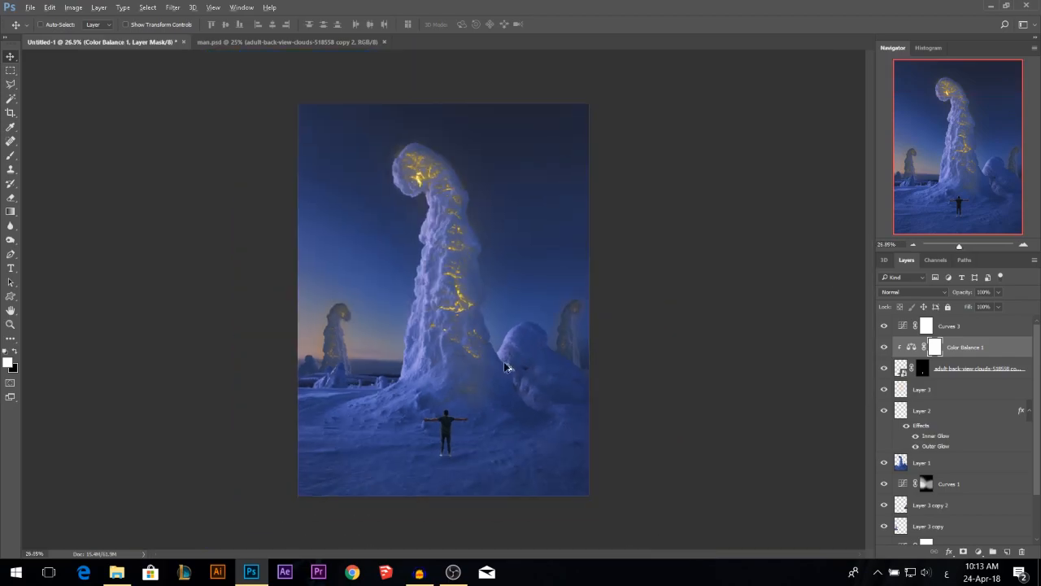
{"action": "scroll", "coordinate": [457, 460], "scroll_direction": "up", "scroll_amount": 6}
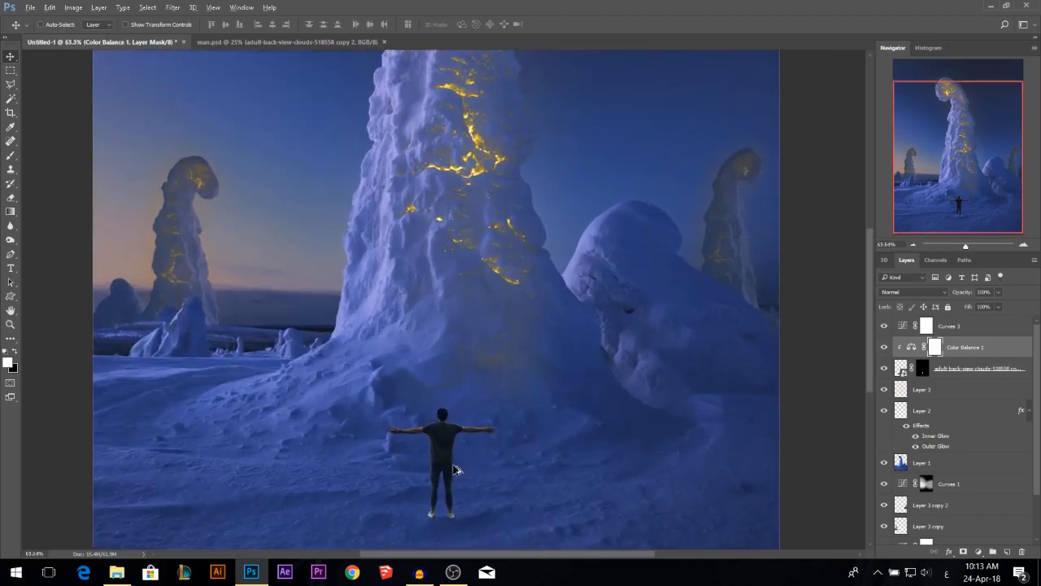
- Add a Hue/Saturation adjustment clipped to the man and set its saturation to -14
{"action": "left_click", "coordinate": [979, 552]}
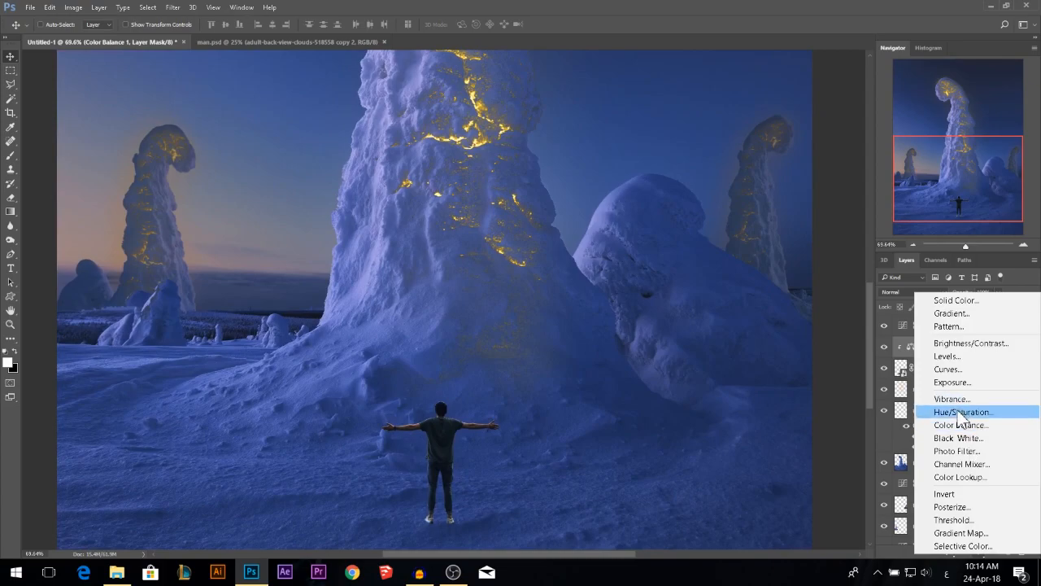
{"action": "left_click", "coordinate": [961, 413]}
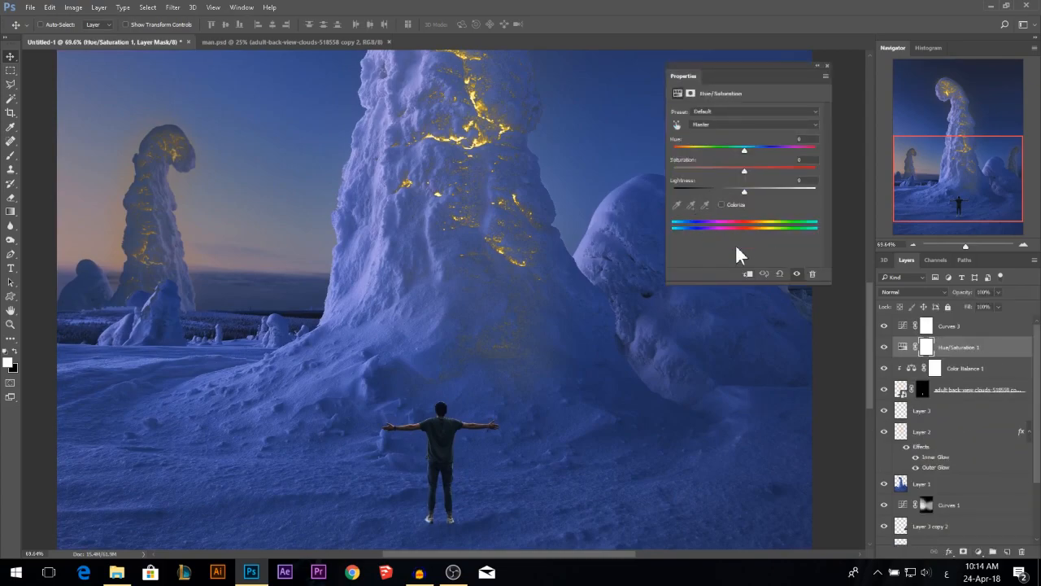
{"action": "left_click", "coordinate": [748, 275]}
{"action": "left_click_drag", "start_coordinate": [732, 170], "coordinate": [735, 171]}
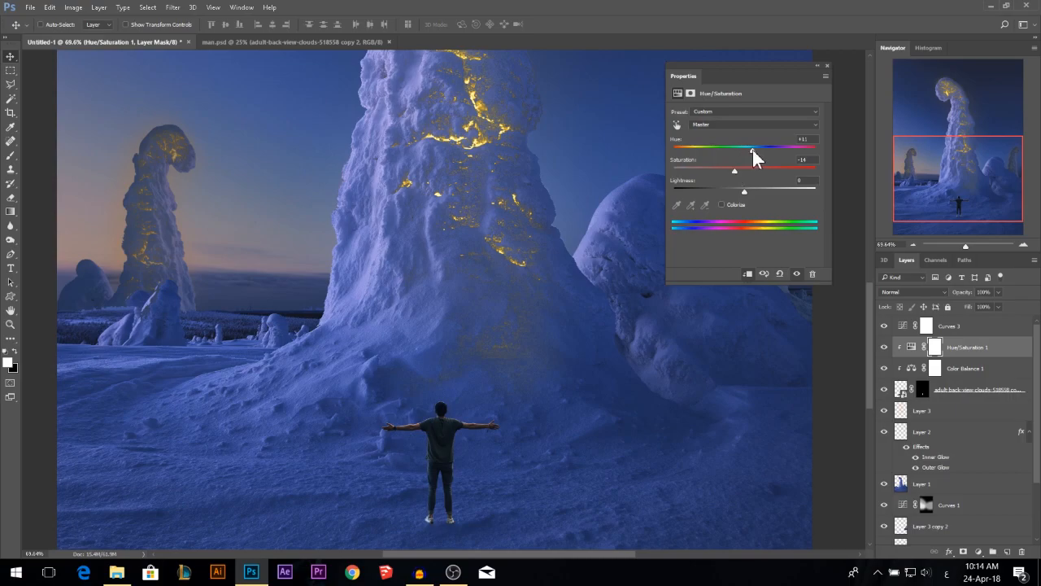
{"action": "left_click", "coordinate": [827, 67]}
{"action": "scroll", "coordinate": [439, 484], "scroll_direction": "up", "scroll_amount": 3}
{"action": "scroll", "coordinate": [485, 389], "scroll_direction": "down", "scroll_amount": 3}
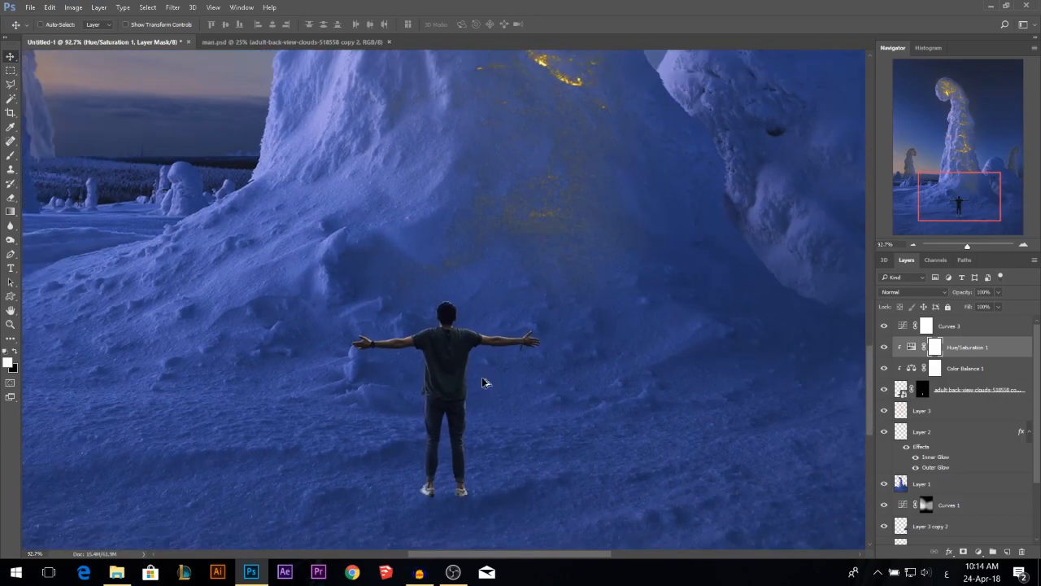
- Duplicate the man layer beneath the color-corrected man and select the lower, unclipped copy
{"action": "left_click", "coordinate": [944, 391]}
{"action": "scroll", "coordinate": [515, 320], "scroll_direction": "down", "scroll_amount": 2}
{"action": "scroll", "coordinate": [499, 411], "scroll_direction": "up", "scroll_amount": 2}
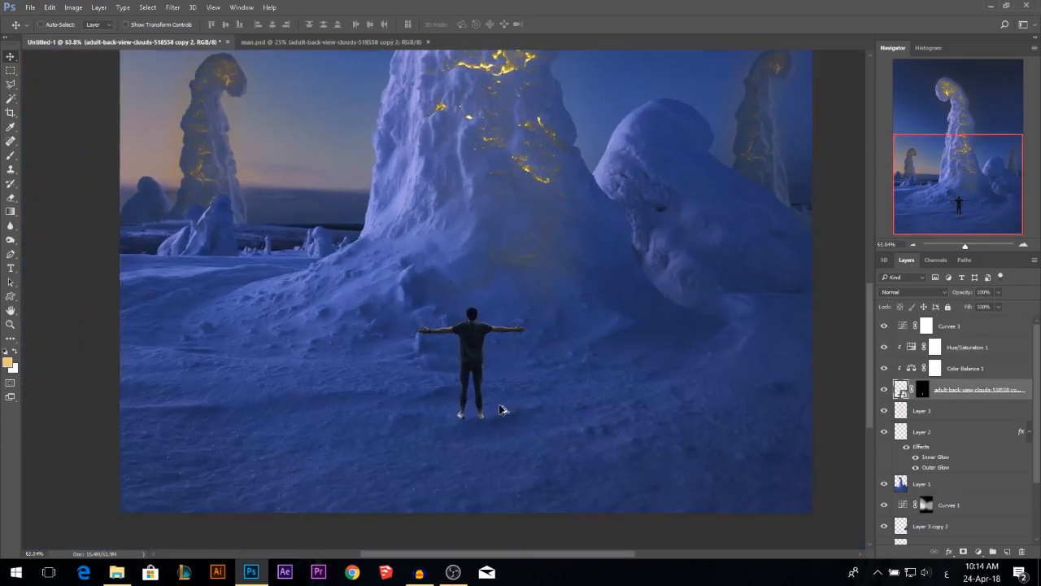
{"action": "left_click_drag", "start_coordinate": [500, 412], "coordinate": [501, 412], "text": "alt"}
{"action": "left_click", "coordinate": [946, 415]}
{"action": "left_click", "coordinate": [944, 394]}
{"action": "left_click", "coordinate": [944, 413]}
- Rasterize the lower man copy and apply its layer mask
{"action": "right_click", "coordinate": [946, 415]}
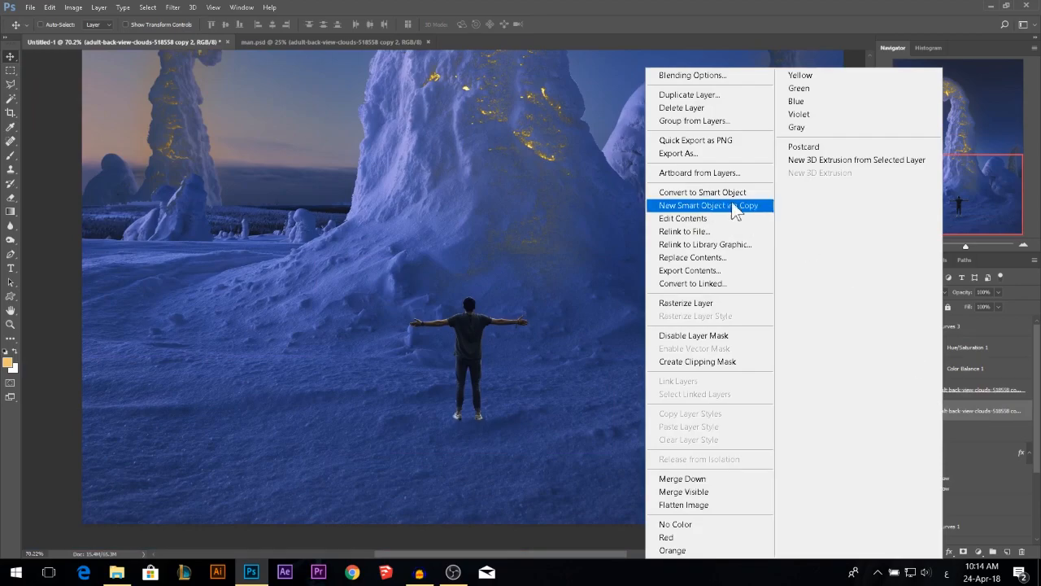
{"action": "left_click", "coordinate": [710, 305]}
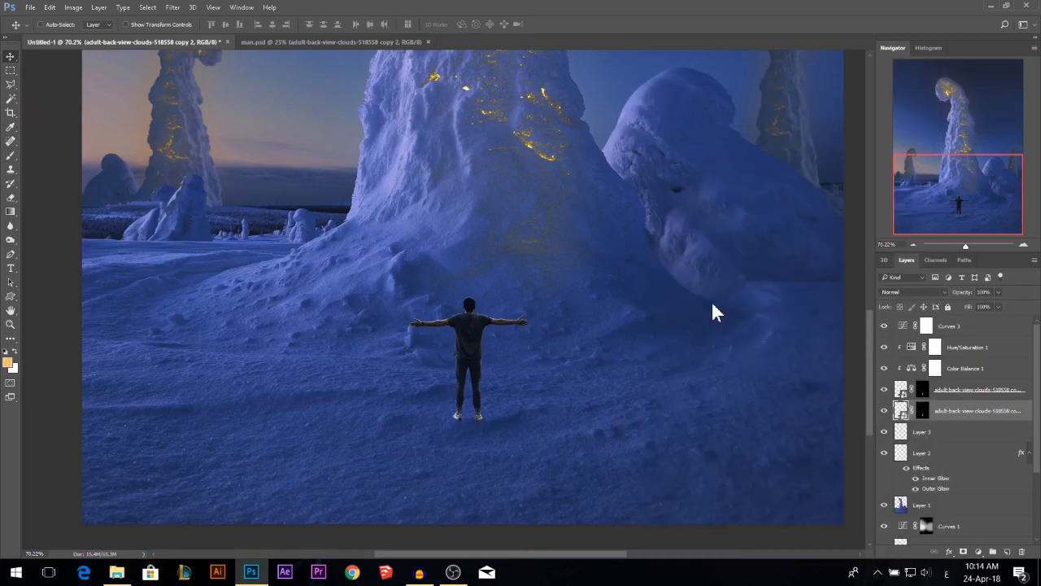
{"action": "right_click", "coordinate": [928, 415]}
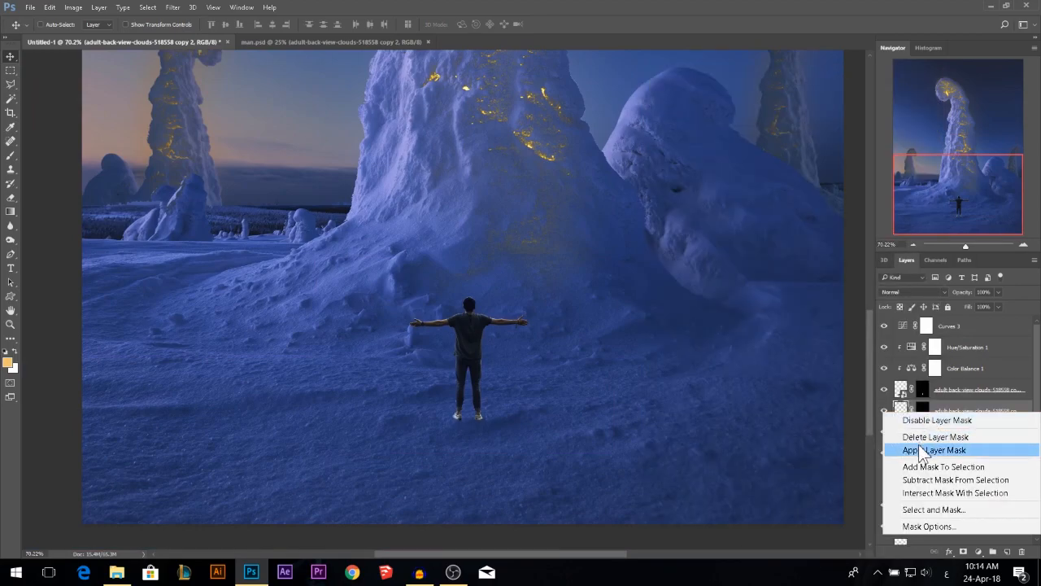
{"action": "left_click", "coordinate": [928, 448]}
- Flip the lower man copy vertically, stretch it to about 113% height with a slight skew, and align its feet with the man's shoes
{"action": "scroll", "coordinate": [603, 358], "scroll_direction": "down", "scroll_amount": 2}
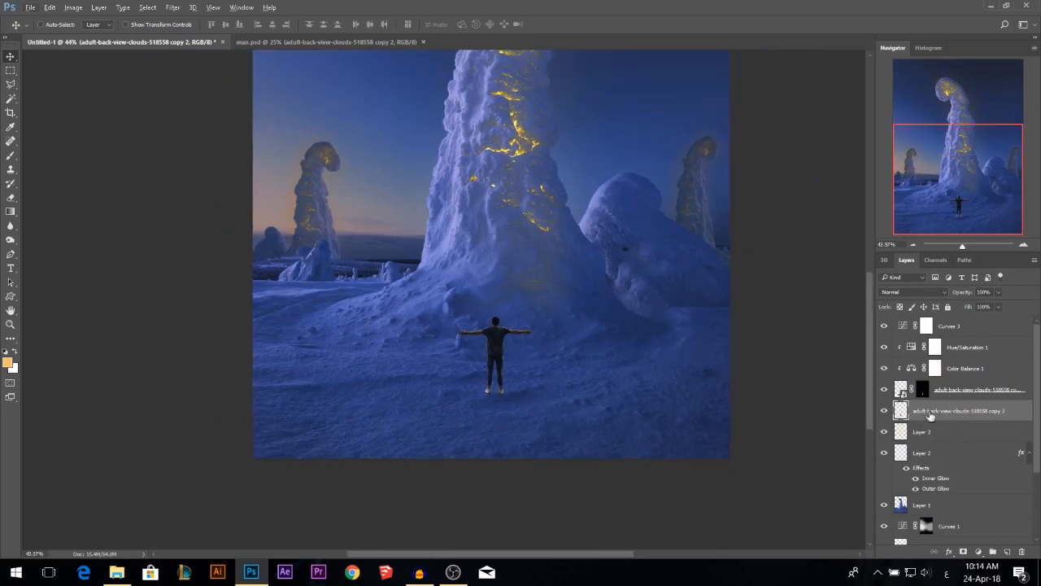
{"action": "key", "text": "ctrl+t"}
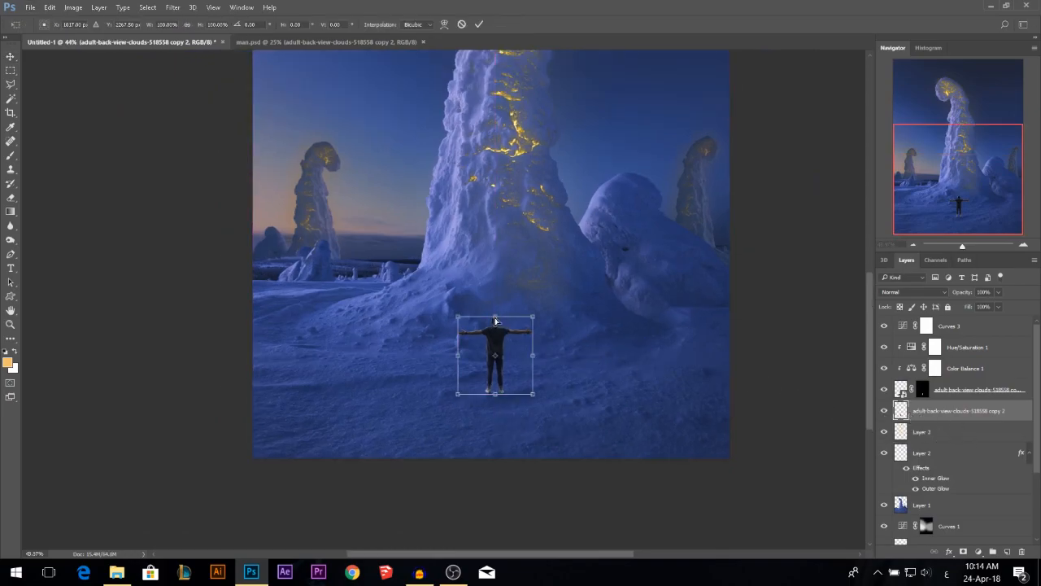
{"action": "left_click_drag", "start_coordinate": [496, 320], "coordinate": [491, 475]}
{"action": "left_click_drag", "start_coordinate": [499, 398], "coordinate": [498, 393]}
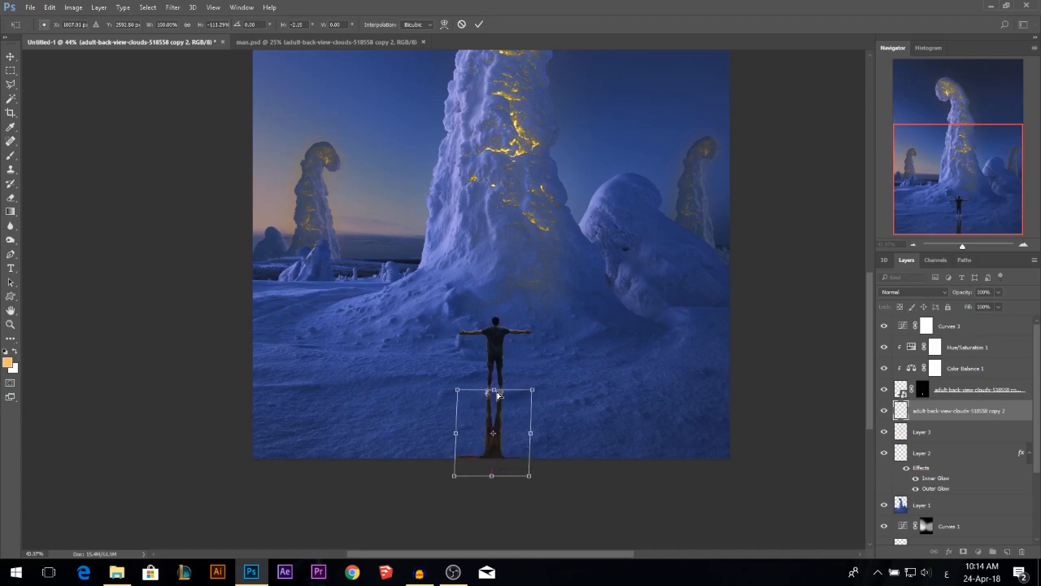
{"action": "key", "text": "Return"}
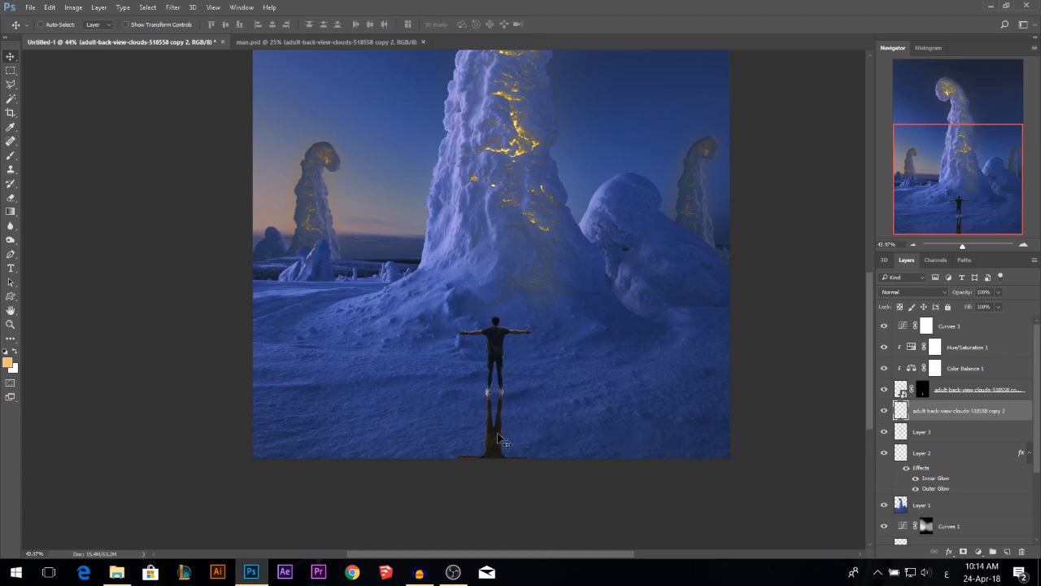
- Turn the flipped man copy fully black with Curves by lowering its white point output to zero
{"action": "key", "text": "ctrl+m"}
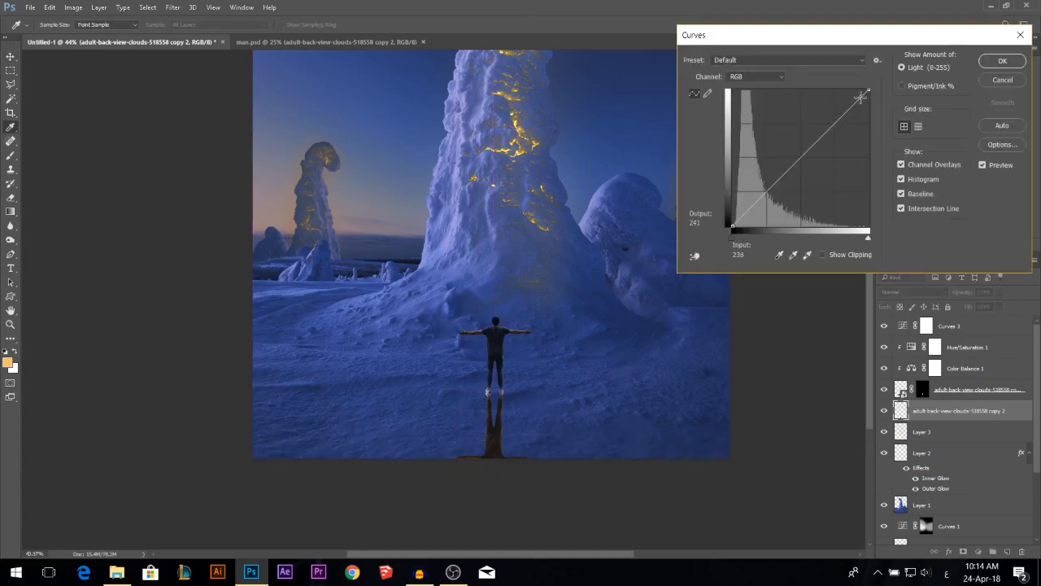
{"action": "left_click_drag", "start_coordinate": [868, 91], "coordinate": [868, 228]}
{"action": "left_click", "coordinate": [997, 63]}
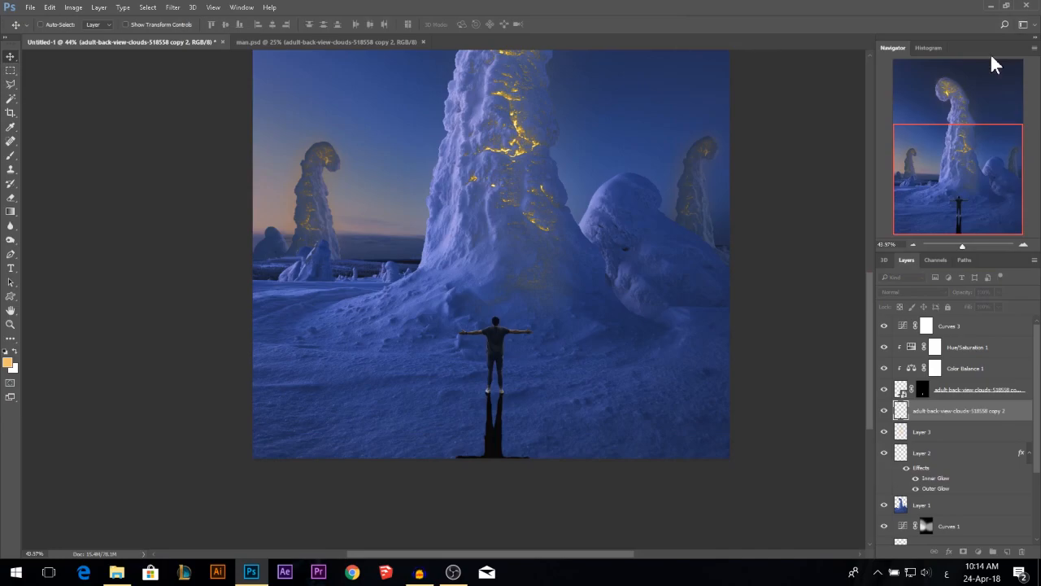
- Soften the man's black shadow with a Gaussian Blur of 2.1 pixels radius
{"action": "scroll", "coordinate": [592, 357], "scroll_direction": "down", "scroll_amount": 5}
{"action": "scroll", "coordinate": [445, 481], "scroll_direction": "up", "scroll_amount": 1}
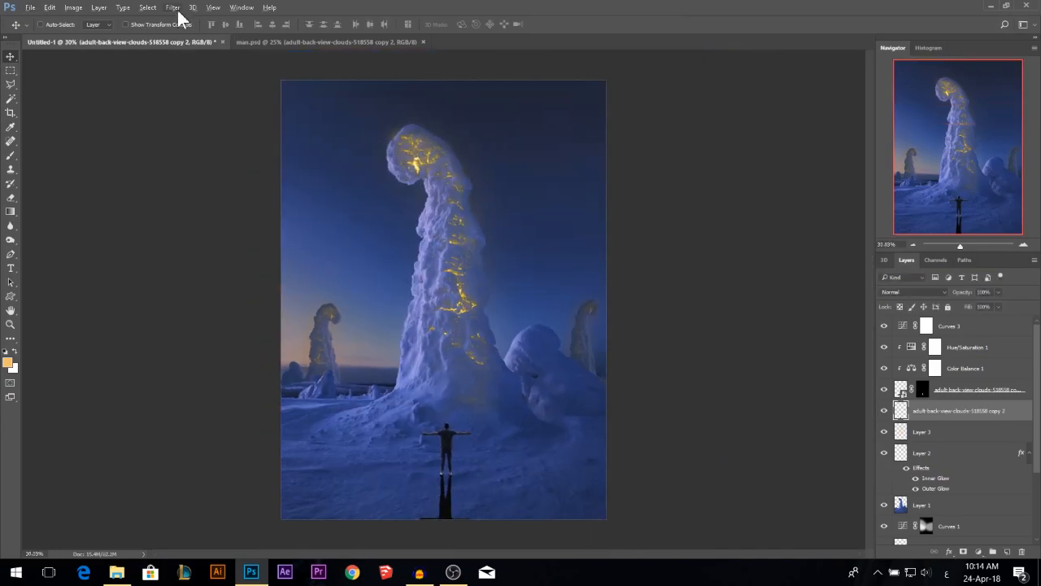
{"action": "left_click", "coordinate": [173, 8]}
{"action": "mouse_move", "coordinate": [205, 159]}
{"action": "left_click", "coordinate": [386, 209]}
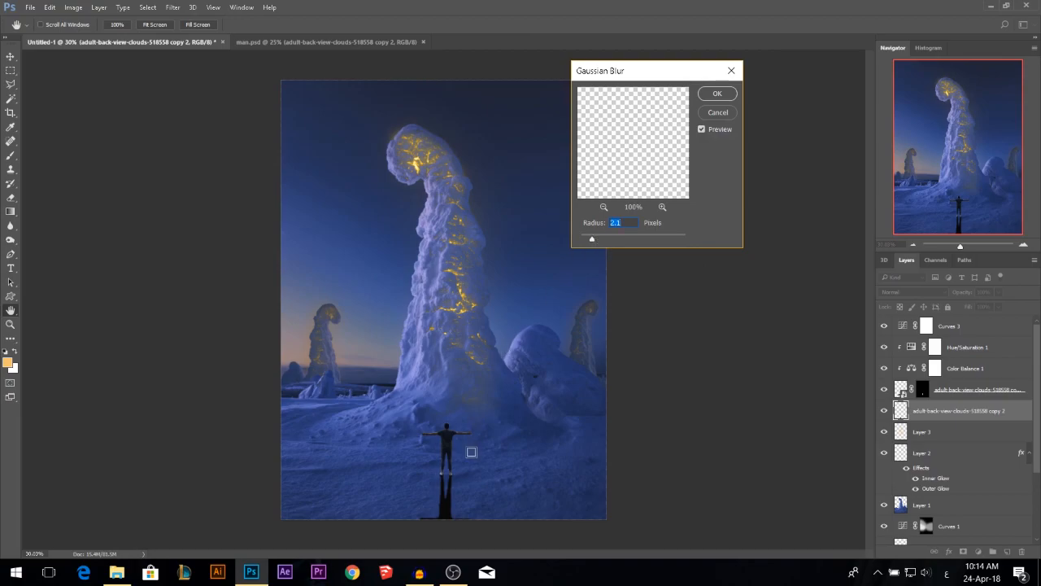
{"action": "left_click", "coordinate": [717, 93]}
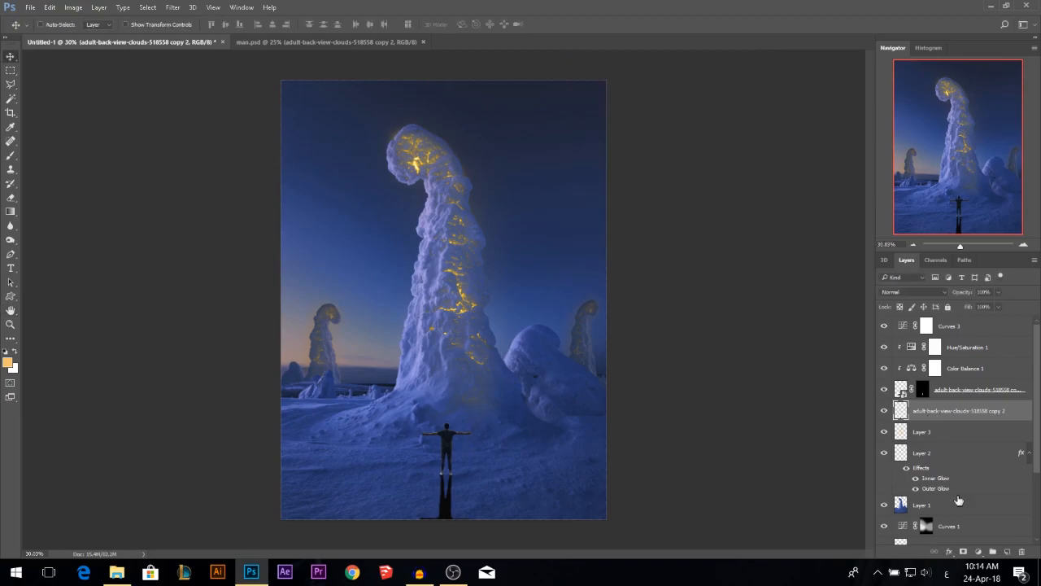
- Add a layer mask to the man's shadow and fade its far end with a soft black brush
{"action": "left_click", "coordinate": [963, 552]}
{"action": "left_click", "coordinate": [11, 154]}
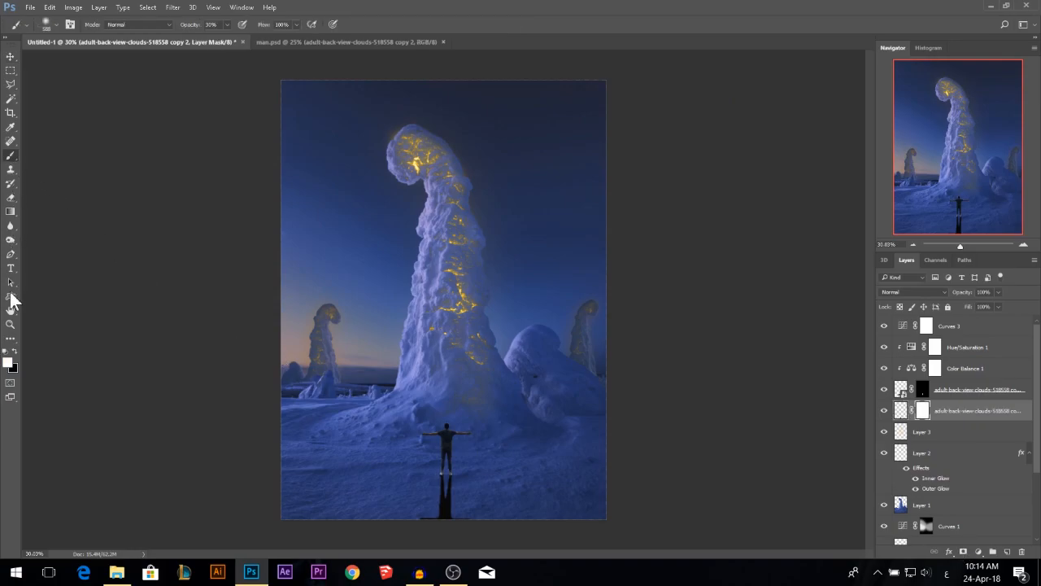
{"action": "left_click", "coordinate": [14, 351]}
{"action": "left_click_drag", "start_coordinate": [475, 503], "coordinate": [477, 507]}
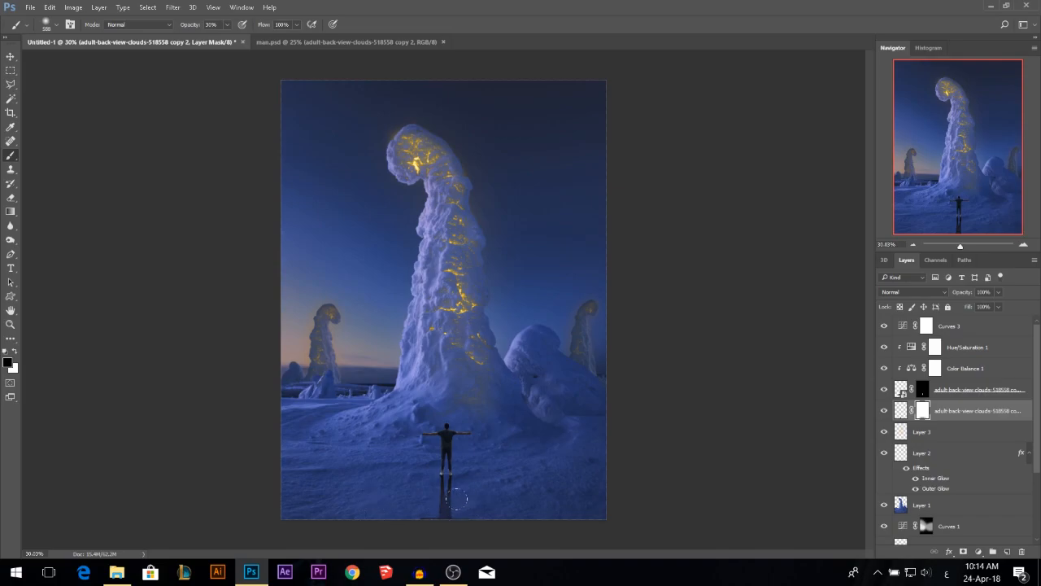
- Reduce the opacity of the man's shadow layer to 67%
{"action": "left_click_drag", "start_coordinate": [971, 293], "coordinate": [969, 295]}
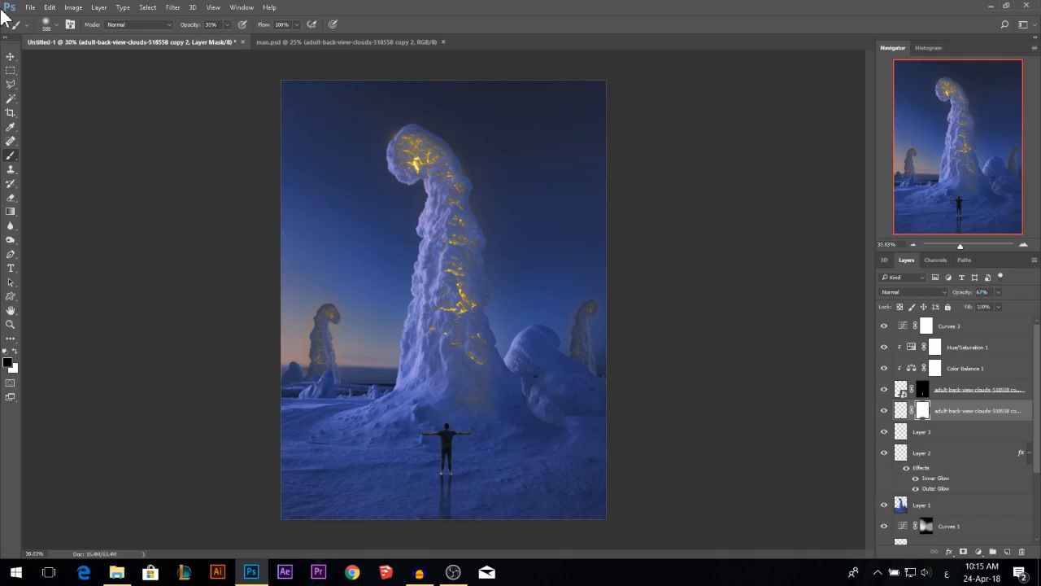
{"action": "left_click", "coordinate": [11, 57]}
{"action": "scroll", "coordinate": [489, 508], "scroll_direction": "up", "scroll_amount": 1}
{"action": "scroll", "coordinate": [444, 513], "scroll_direction": "up", "scroll_amount": 1}
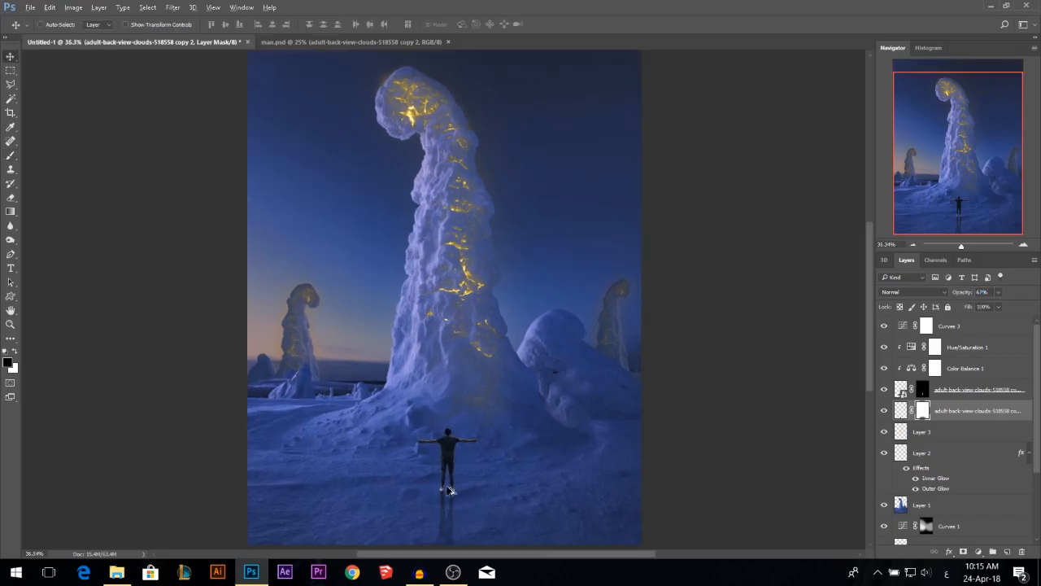
{"action": "scroll", "coordinate": [845, 441], "scroll_direction": "down", "scroll_amount": 2}
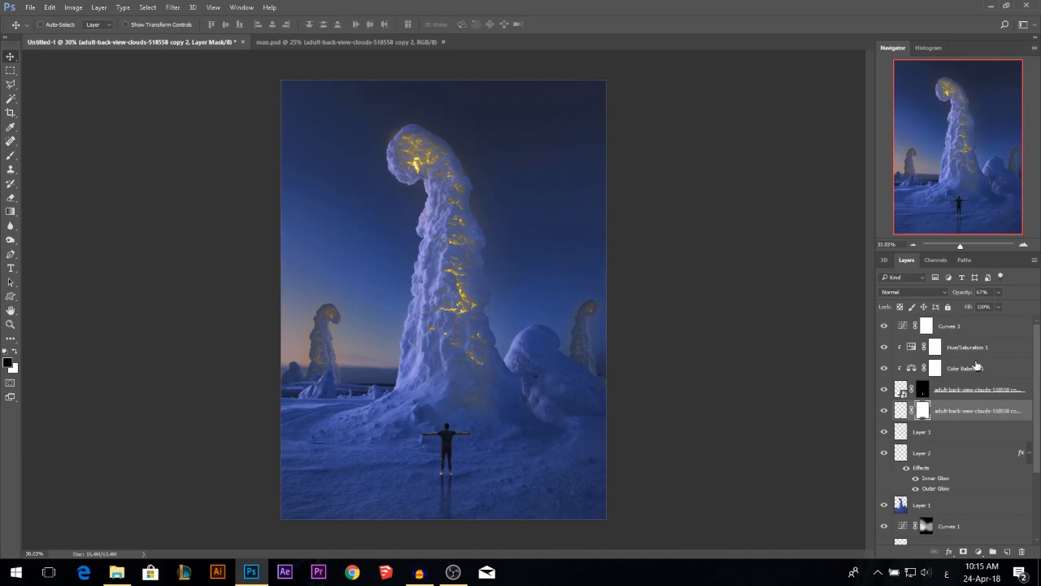
- Add a new Curves adjustment above Curves 3 and brighten the image by moving its white point inward
{"action": "left_click", "coordinate": [948, 329]}
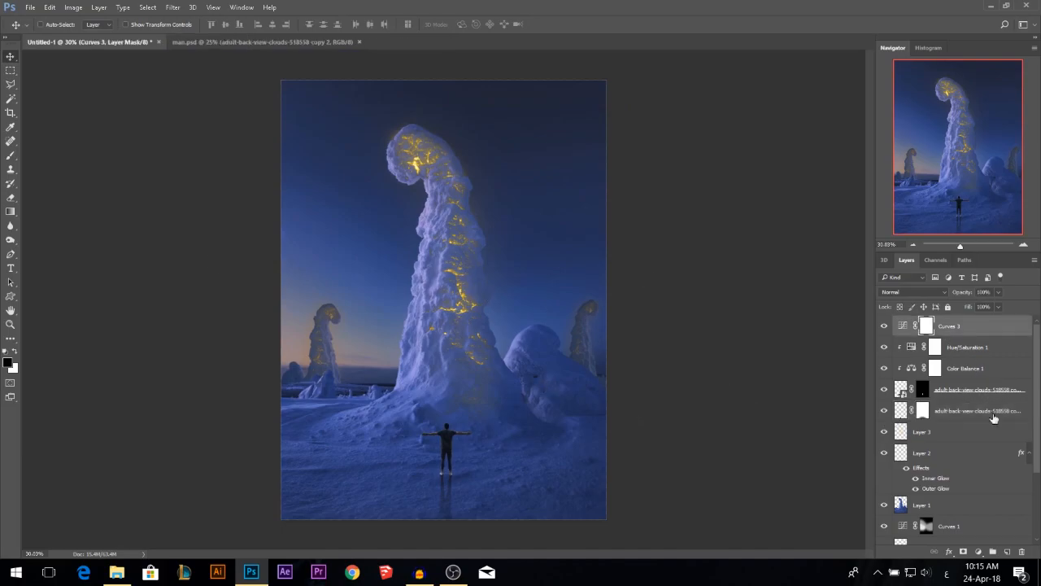
{"action": "left_click", "coordinate": [981, 554]}
{"action": "left_click", "coordinate": [956, 369]}
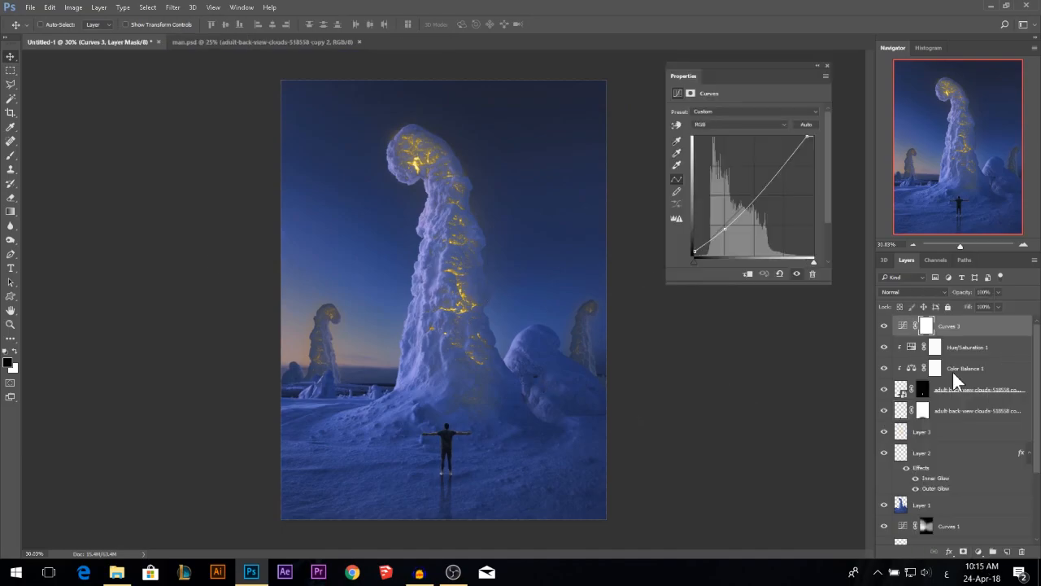
{"action": "left_click_drag", "start_coordinate": [812, 136], "coordinate": [780, 136]}
{"action": "left_click", "coordinate": [828, 65]}
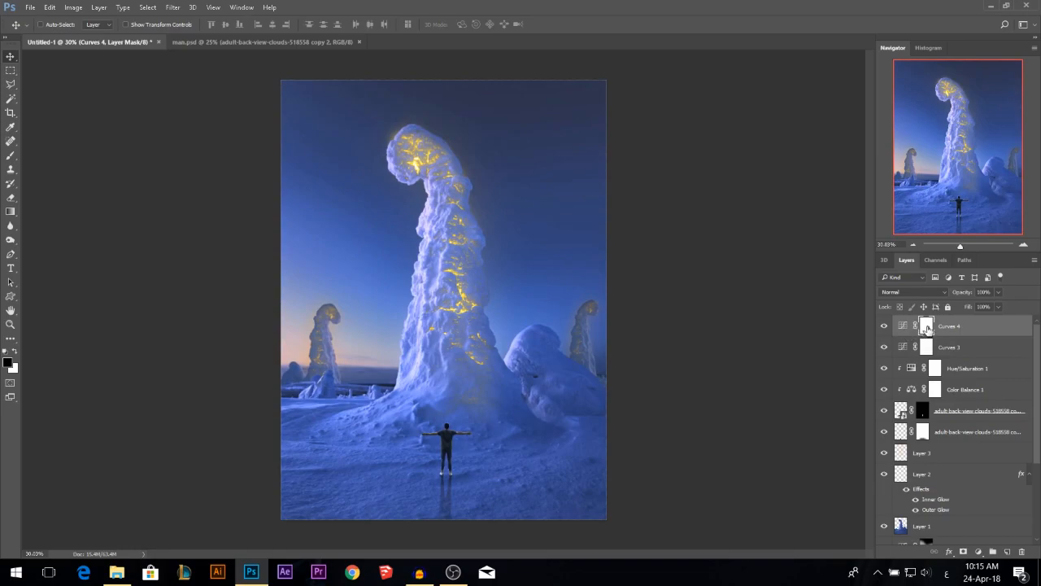
- Invert the Curves 4 mask and paint white over the main tree from its head down the trunk to brighten it
{"action": "key", "text": "ctrl+i"}
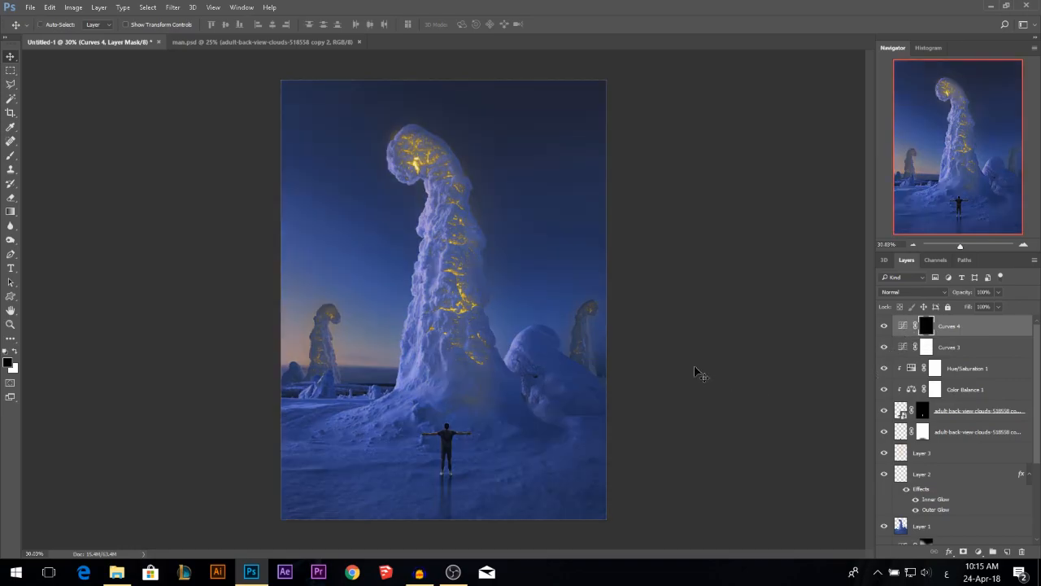
{"action": "left_click", "coordinate": [10, 155]}
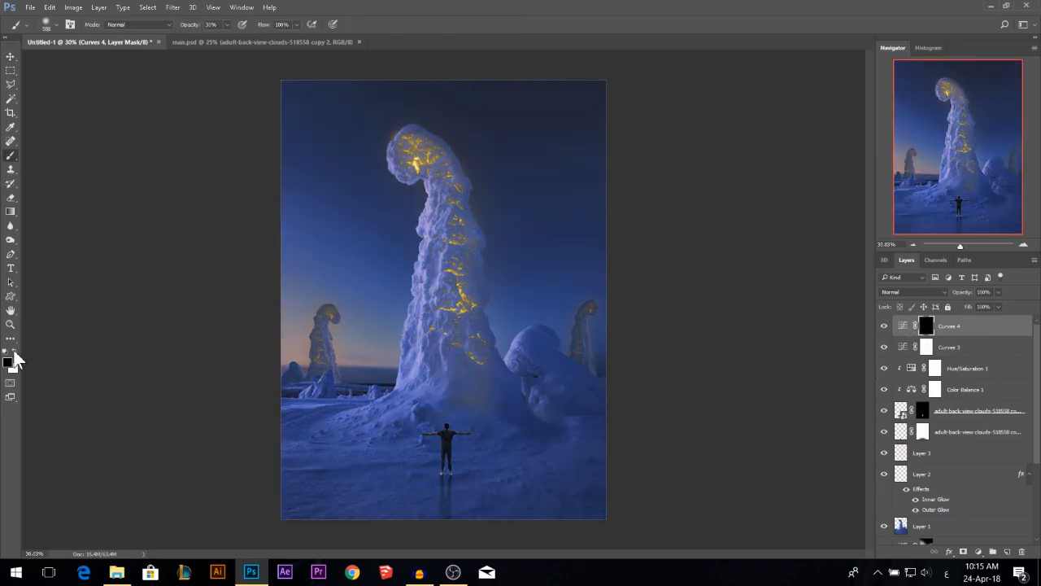
{"action": "mouse_move", "coordinate": [450, 169]}
{"action": "left_mouse_down"}
{"action": "mouse_move", "coordinate": [446, 248]}
{"action": "mouse_move", "coordinate": [428, 175]}
{"action": "mouse_move", "coordinate": [453, 348]}
{"action": "left_mouse_up"}
{"action": "left_click", "coordinate": [418, 154]}
{"action": "left_click_drag", "start_coordinate": [443, 232], "coordinate": [452, 361]}
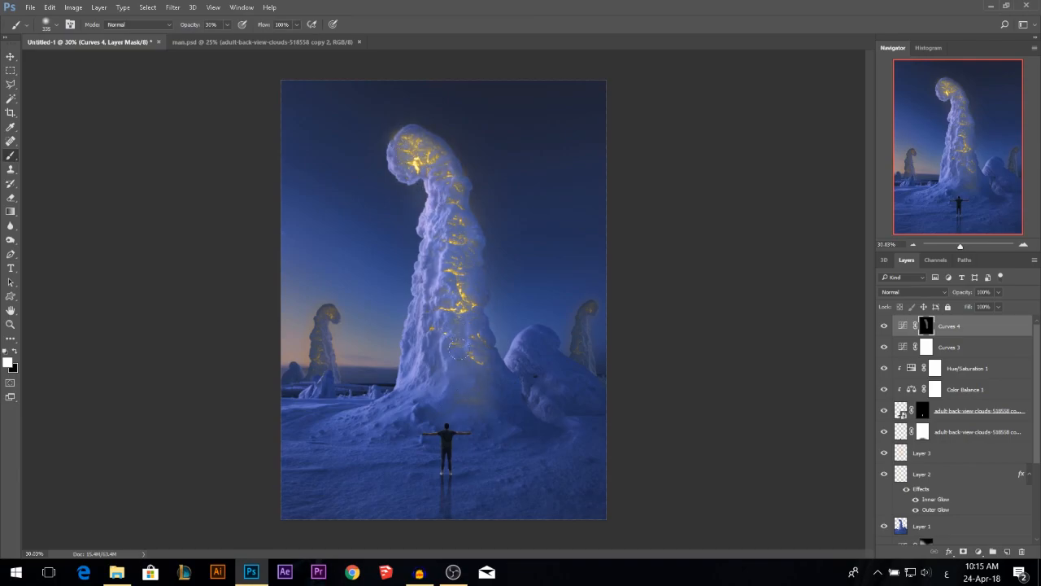
{"action": "left_click_drag", "start_coordinate": [460, 359], "coordinate": [446, 327]}
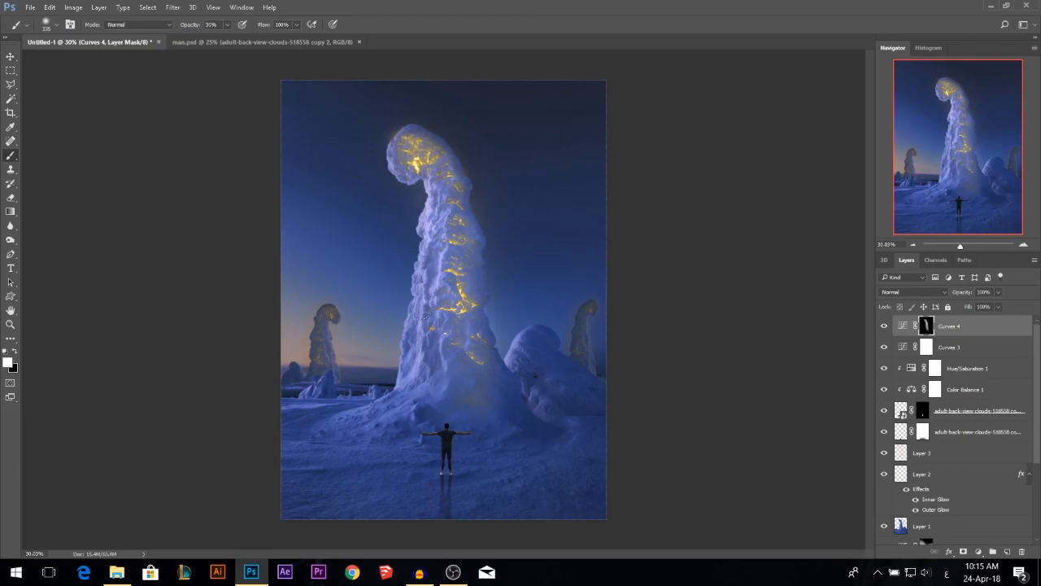
{"action": "left_click", "coordinate": [11, 56]}
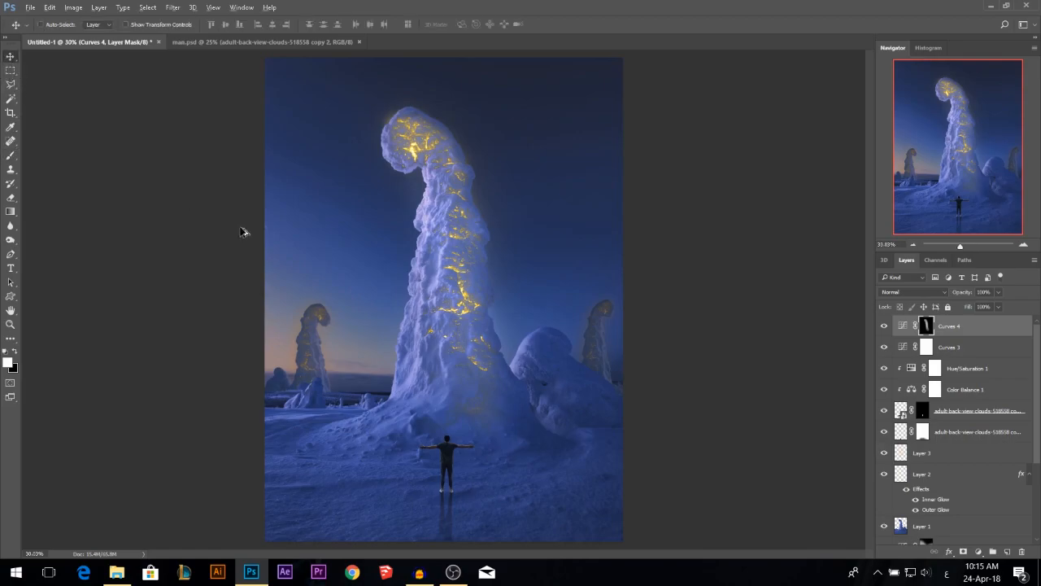
- Add a Curves adjustment above Curves 4 and slightly lift its RGB curve with a shadow point and a highlight point
{"action": "left_click", "coordinate": [978, 552]}
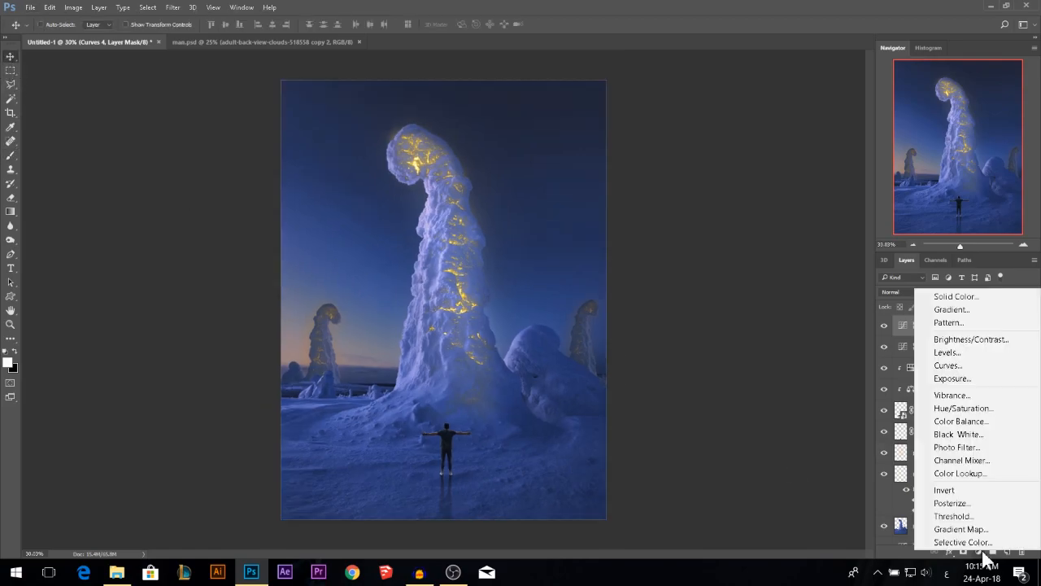
{"action": "left_click", "coordinate": [946, 366]}
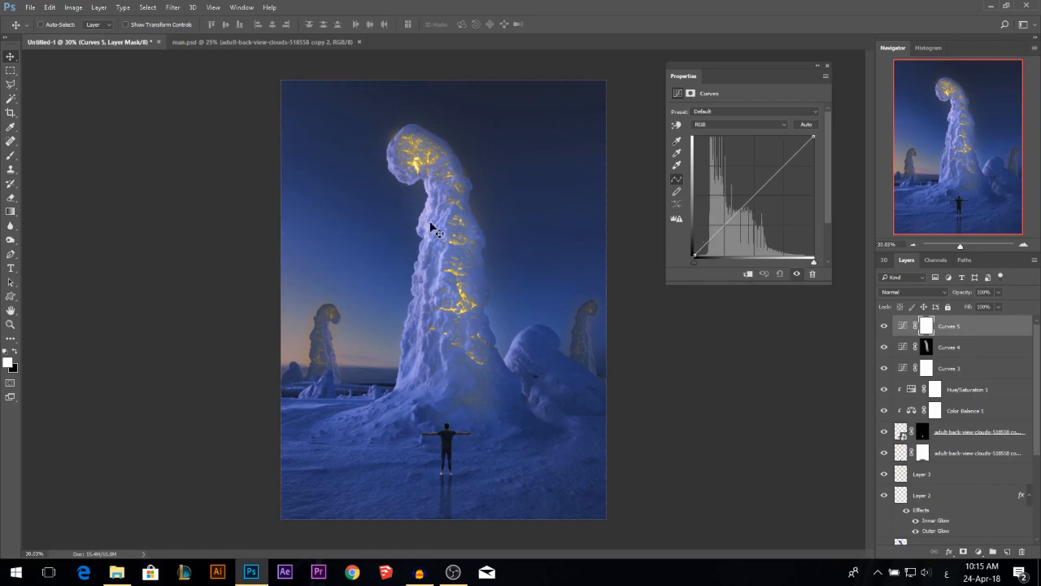
{"action": "left_click_drag", "start_coordinate": [728, 228], "coordinate": [726, 234]}
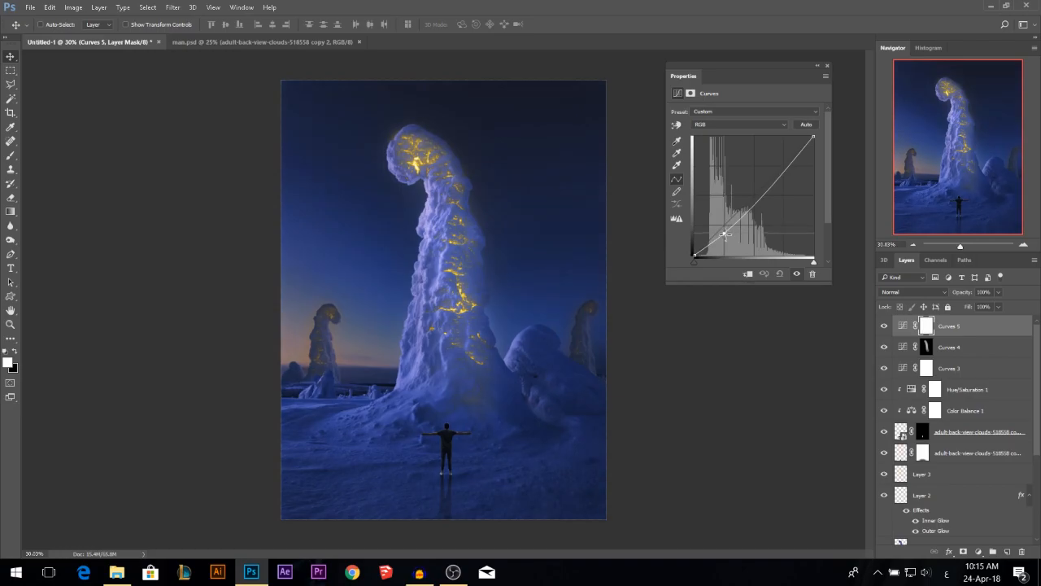
{"action": "left_click_drag", "start_coordinate": [727, 236], "coordinate": [723, 230]}
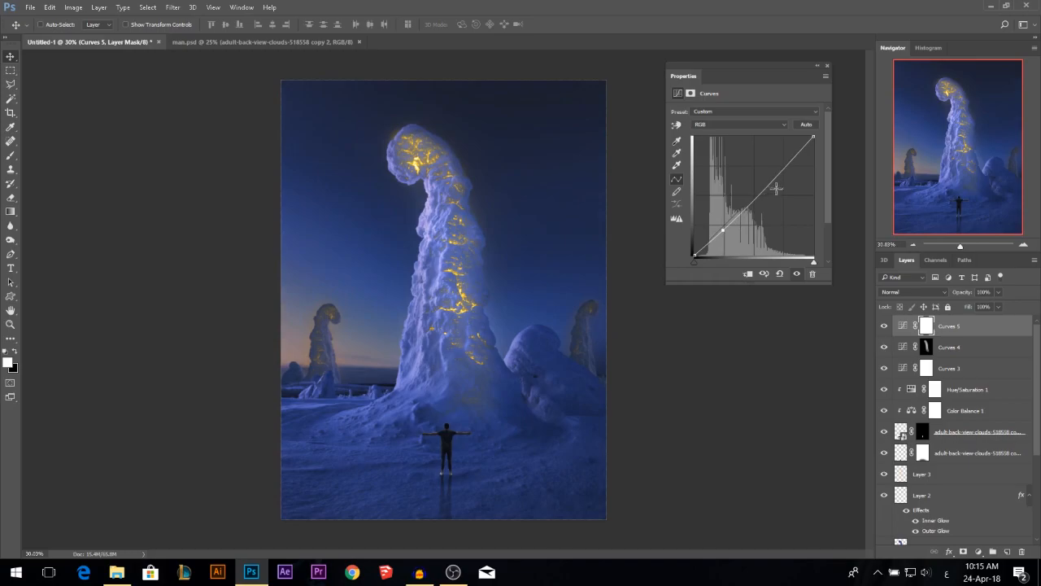
{"action": "left_click_drag", "start_coordinate": [785, 169], "coordinate": [782, 166]}
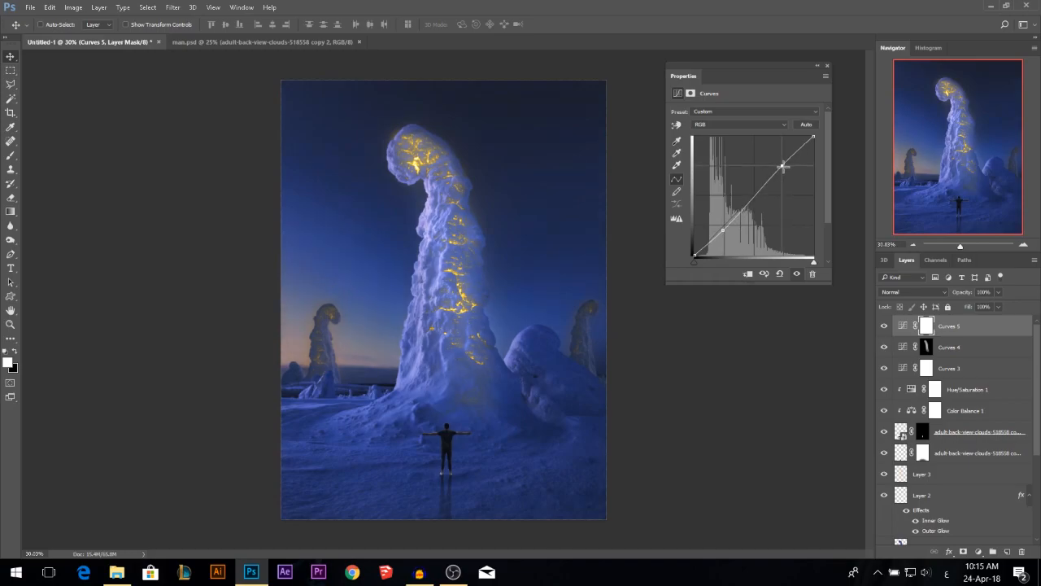
{"action": "left_click", "coordinate": [827, 65]}
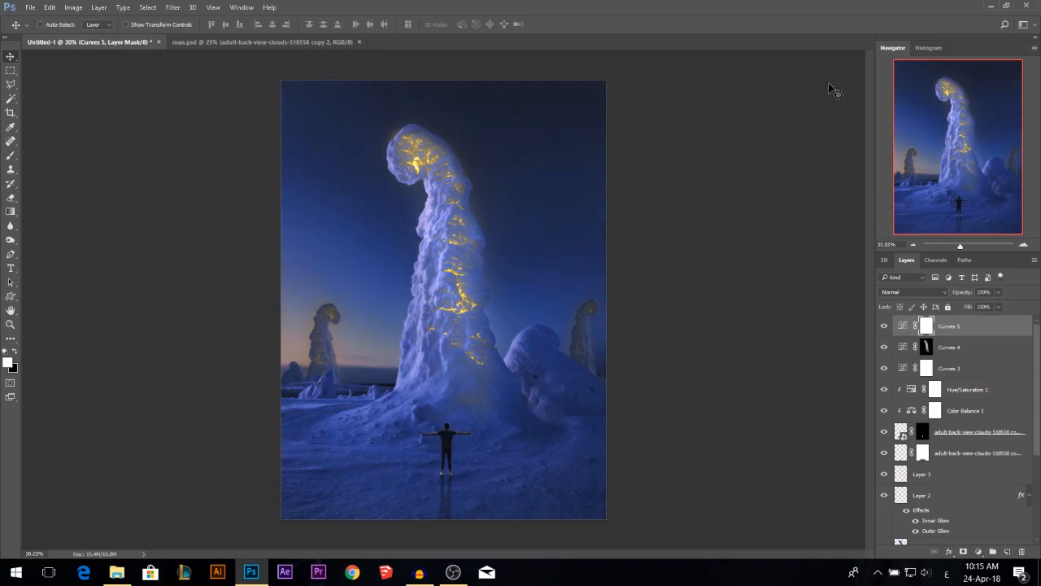
- Add a Gradient Map above Curves 5 using the Violet, Orange preset and change its dark colour stop to deep navy blue
{"action": "left_click", "coordinate": [976, 553]}
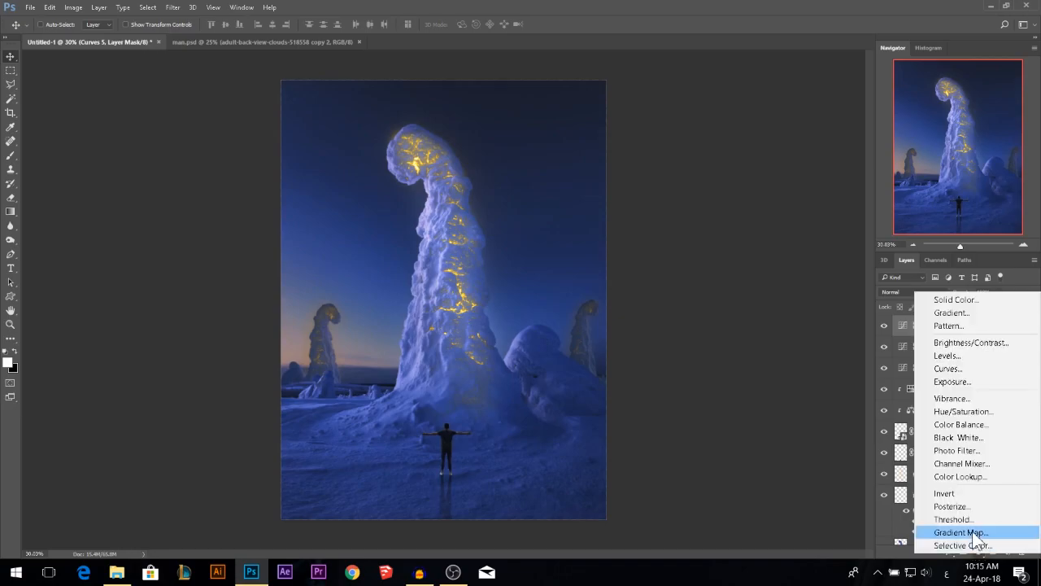
{"action": "left_click", "coordinate": [955, 530]}
{"action": "left_click", "coordinate": [738, 115]}
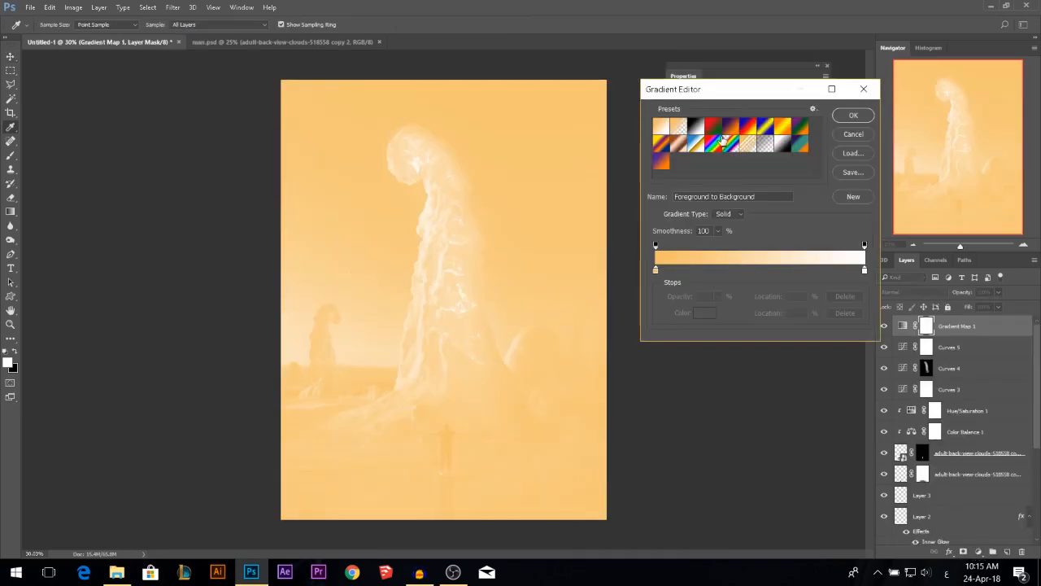
{"action": "left_click", "coordinate": [730, 128]}
{"action": "double_click", "coordinate": [656, 270]}
{"action": "left_click_drag", "start_coordinate": [851, 140], "coordinate": [862, 127]}
{"action": "left_click", "coordinate": [828, 157]}
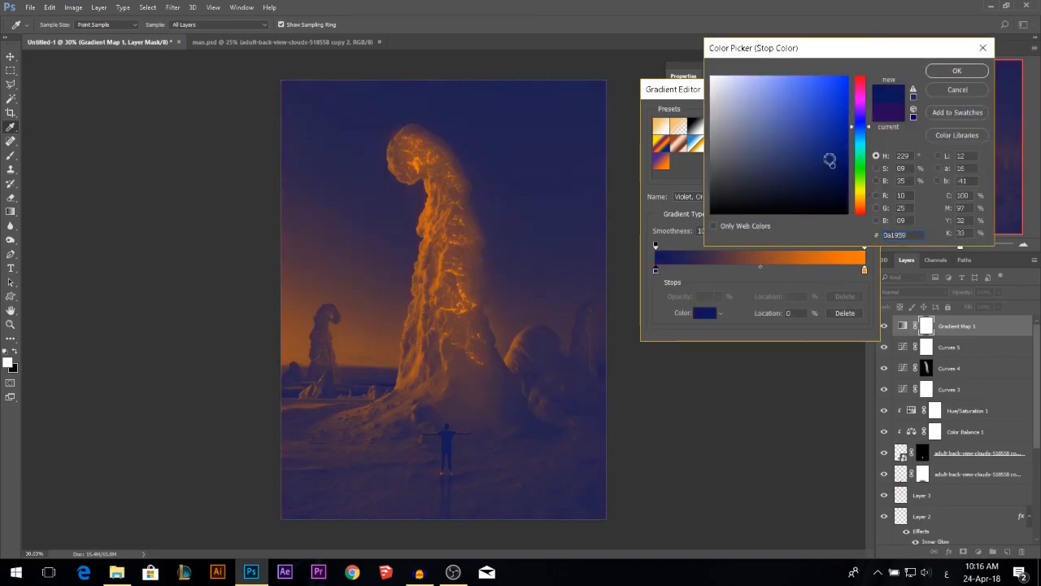
{"action": "left_click", "coordinate": [952, 73]}
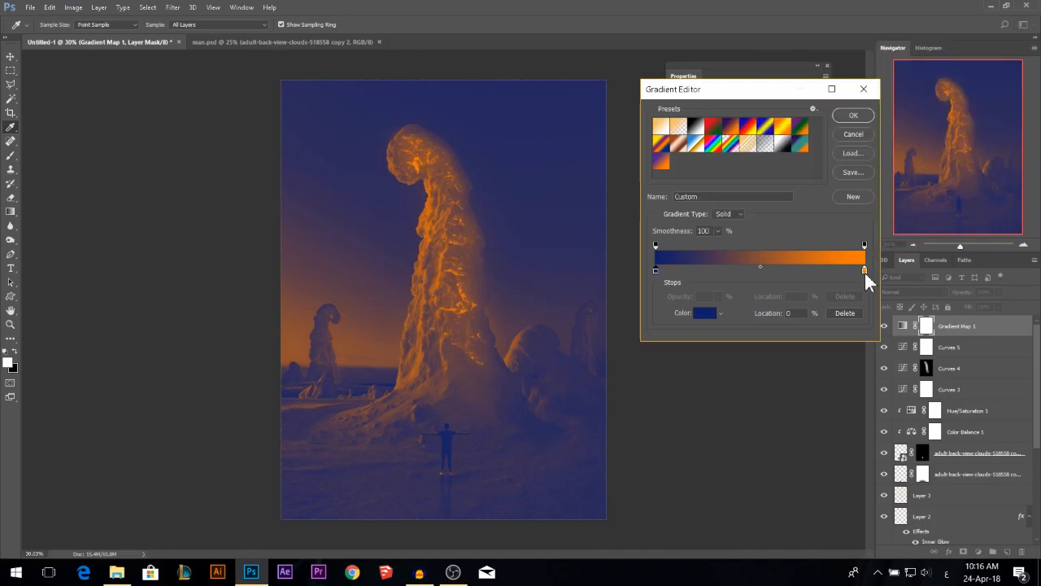
- Change the gradient map's orange end stop to a soft light cyan and accept the gradient
{"action": "double_click", "coordinate": [865, 270]}
{"action": "left_click_drag", "start_coordinate": [860, 174], "coordinate": [861, 144]}
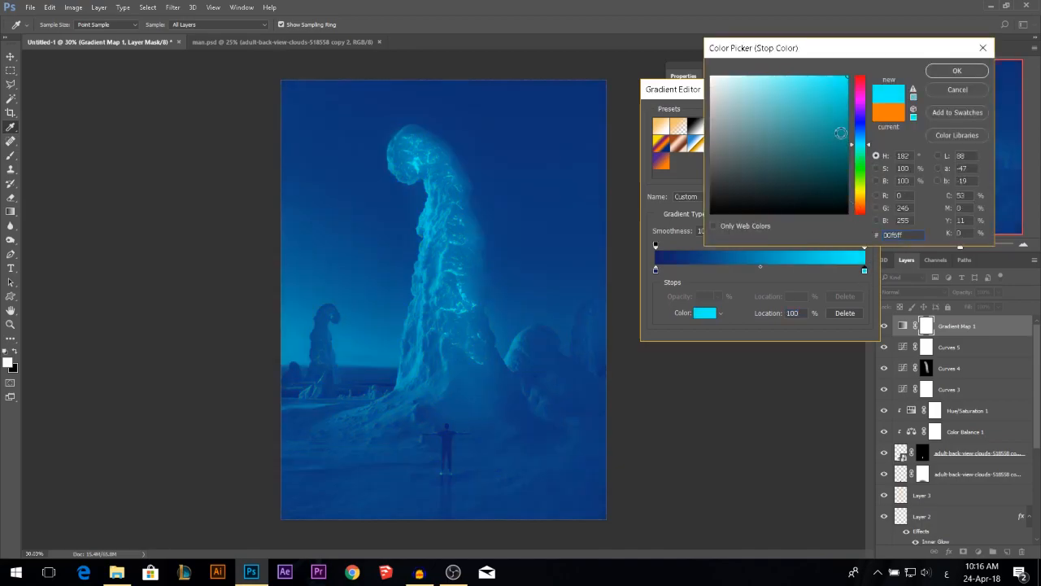
{"action": "left_click", "coordinate": [836, 108]}
{"action": "left_click_drag", "start_coordinate": [830, 106], "coordinate": [790, 88]}
{"action": "left_click", "coordinate": [957, 71]}
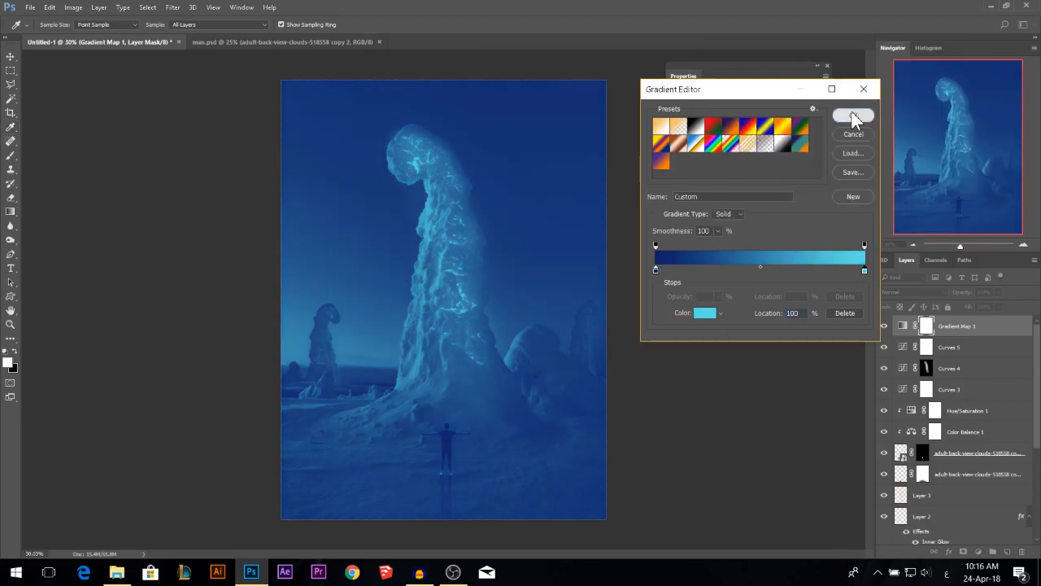
{"action": "left_click", "coordinate": [853, 115]}
- Set the Gradient Map layer to Soft Light blending at 15% opacity
{"action": "left_click", "coordinate": [907, 290]}
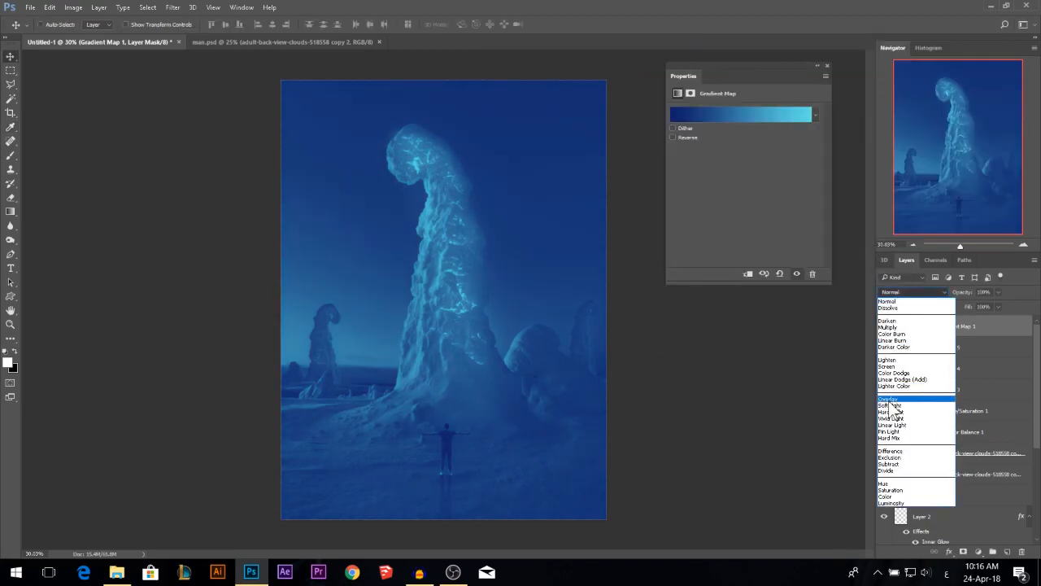
{"action": "left_click", "coordinate": [890, 405]}
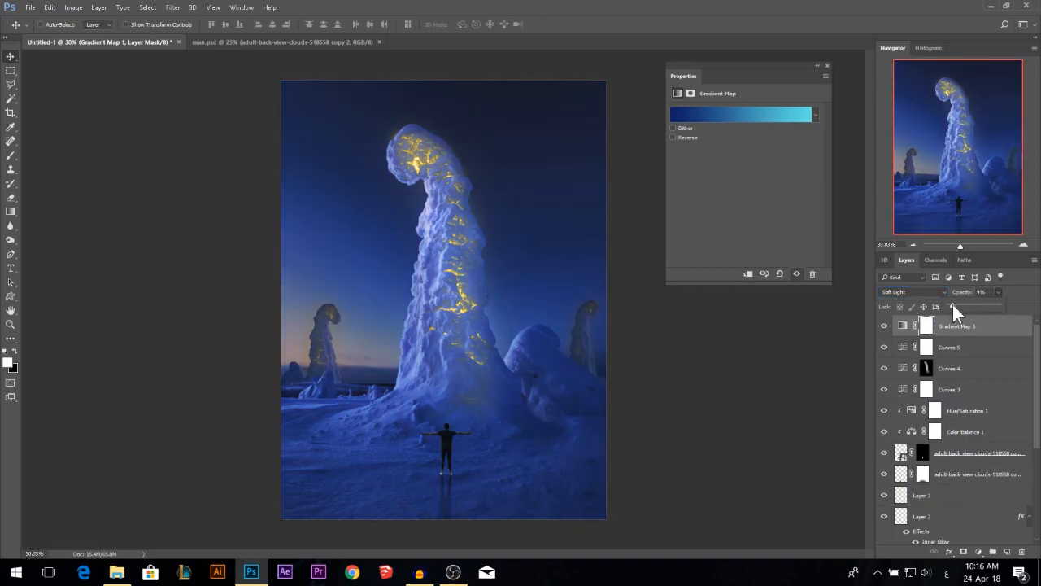
{"action": "left_click_drag", "start_coordinate": [956, 306], "coordinate": [956, 306]}
{"action": "left_click", "coordinate": [826, 65]}
- Turn the main tree's yellow cracks on Layer 2 cyan with a Hue/Saturation hue shift of +135
{"action": "scroll", "coordinate": [966, 432], "scroll_direction": "down", "scroll_amount": 5}
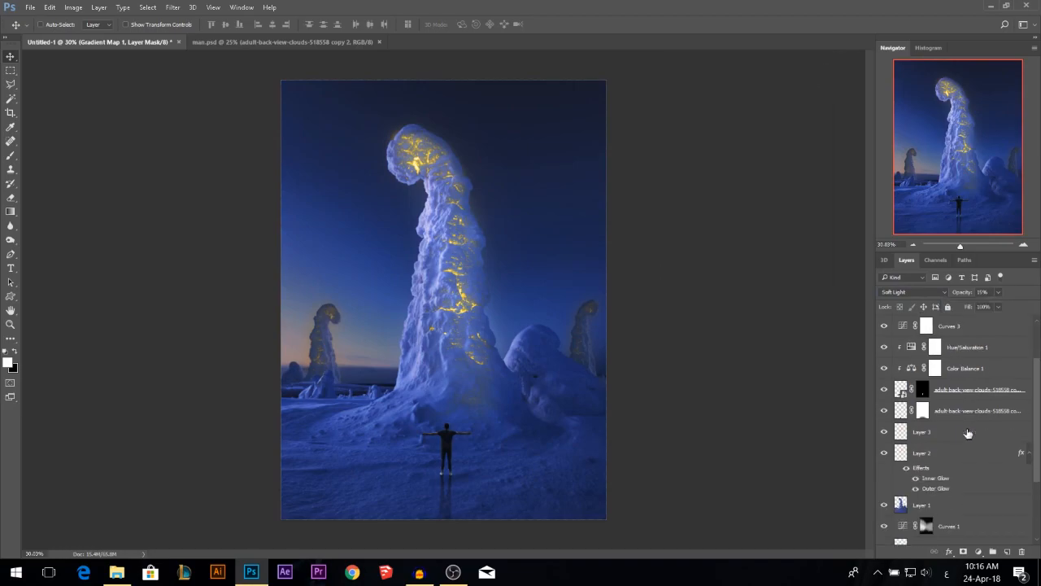
{"action": "left_click", "coordinate": [885, 413]}
{"action": "left_click", "coordinate": [885, 413]}
{"action": "left_click", "coordinate": [915, 412]}
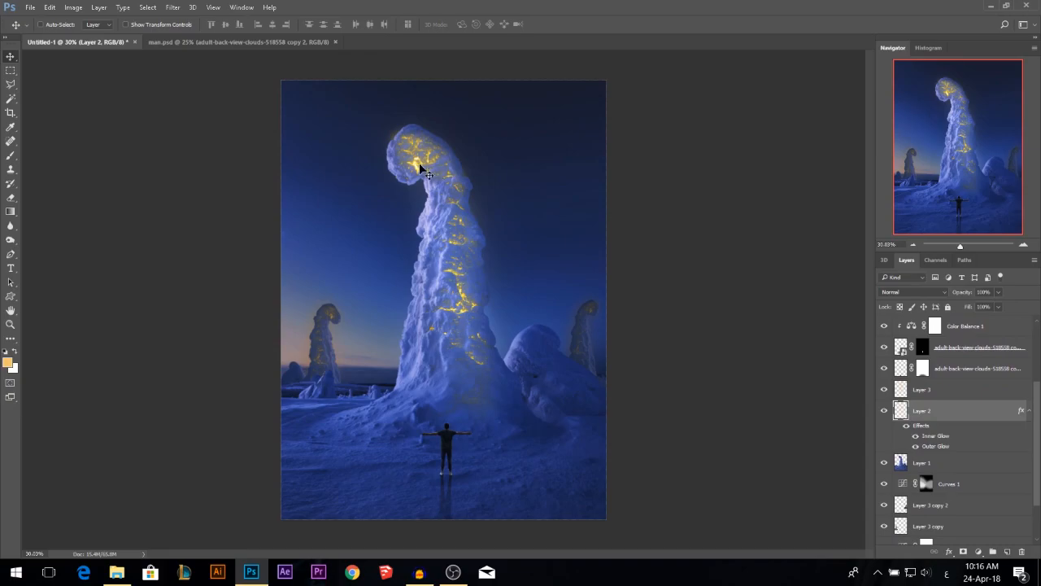
{"action": "key", "text": "ctrl+u"}
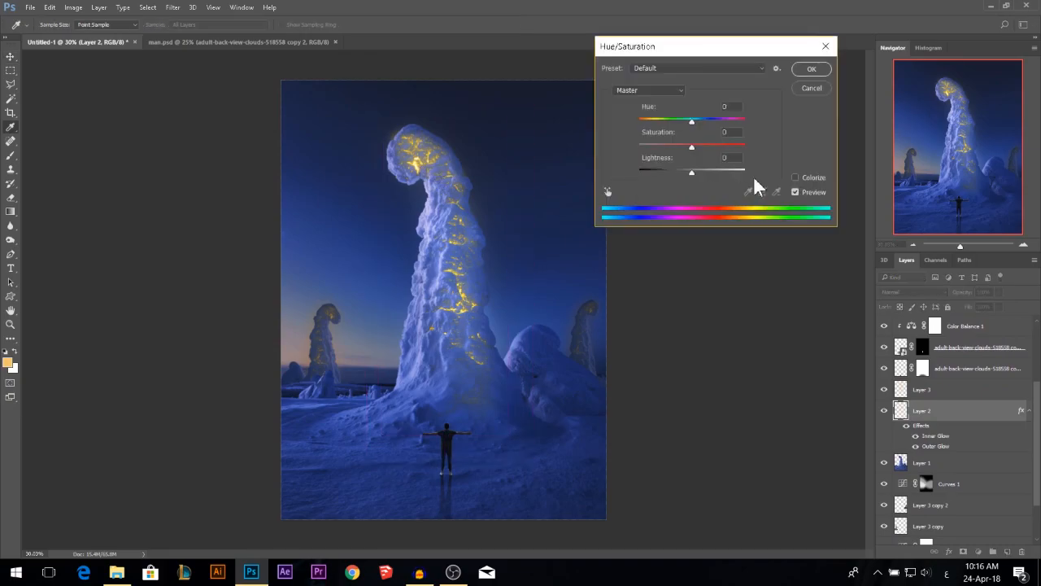
{"action": "left_click_drag", "start_coordinate": [692, 120], "coordinate": [732, 122]}
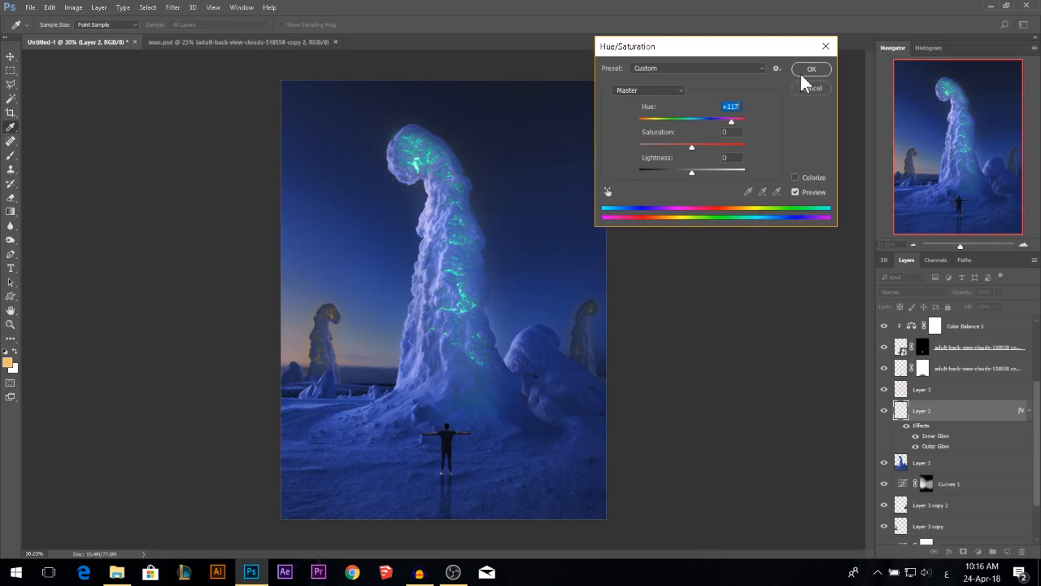
{"action": "left_click_drag", "start_coordinate": [733, 121], "coordinate": [736, 123]}
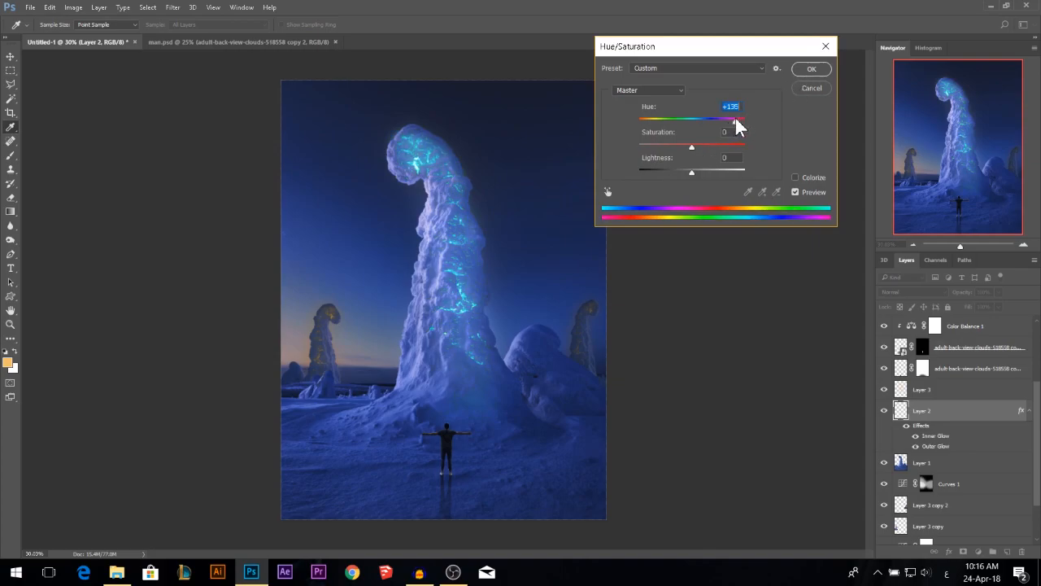
{"action": "left_click", "coordinate": [812, 70]}
{"action": "key", "text": "v"}
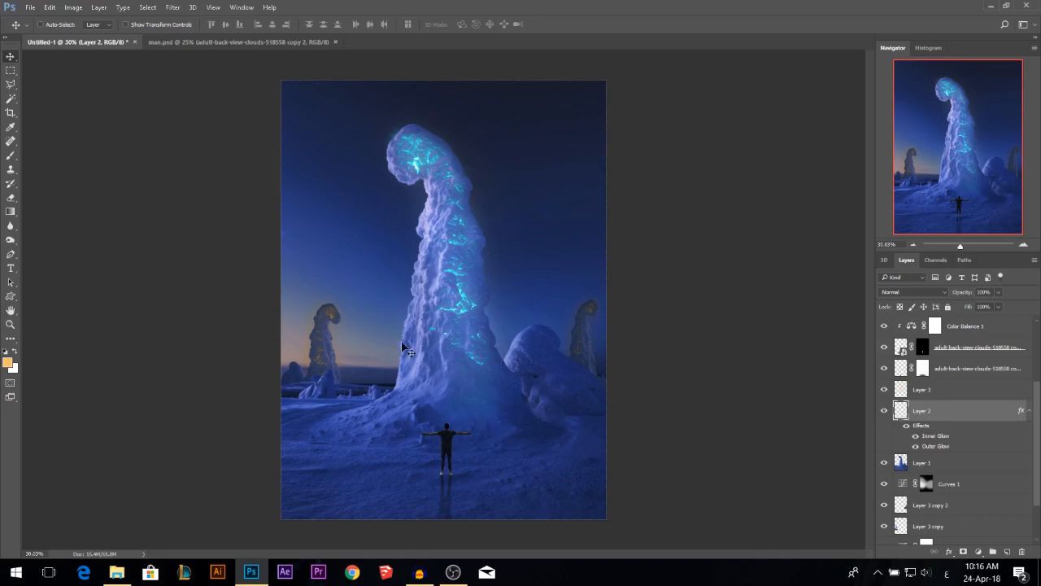
- Try to recolour the whole of Layer 3 copy 2 with a Hue/Saturation hue shift of +125
{"action": "left_click", "coordinate": [330, 322], "text": "ctrl"}
{"action": "scroll", "coordinate": [925, 485], "scroll_direction": "down", "scroll_amount": 1}
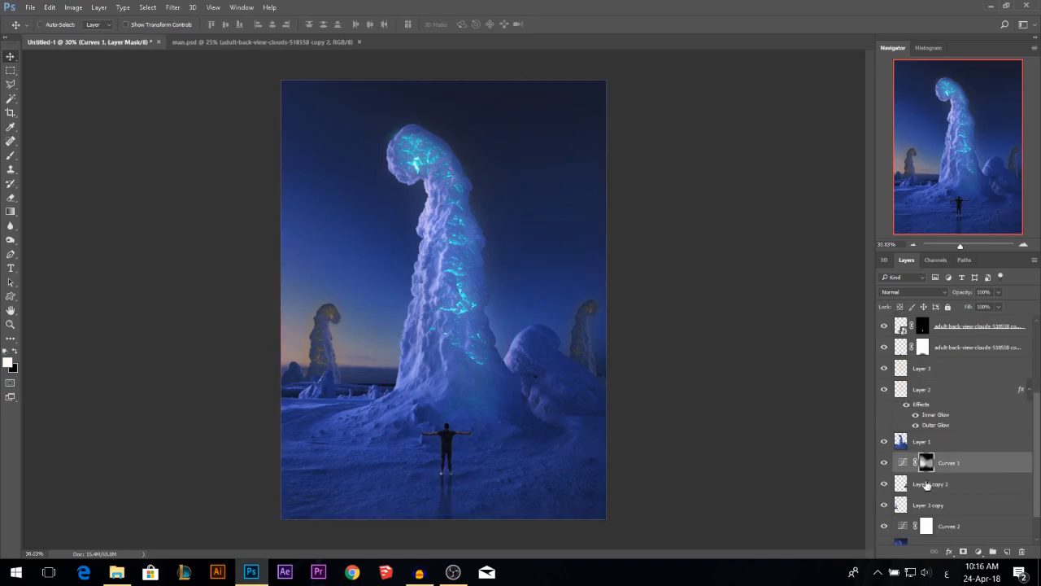
{"action": "left_click", "coordinate": [922, 485]}
{"action": "key", "text": "ctrl+u"}
{"action": "left_click_drag", "start_coordinate": [730, 120], "coordinate": [732, 121]}
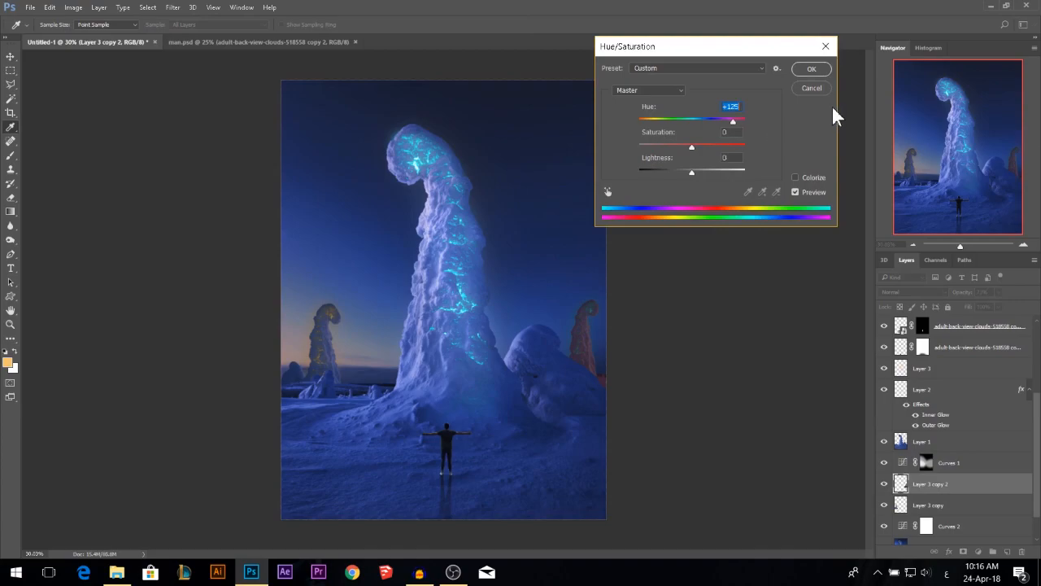
{"action": "left_click", "coordinate": [811, 69]}
- Shift only the Reds of Layer 3 copy 2 by hue +147 in Hue/Saturation, widening the range to 308°/338° and 72°\101°
{"action": "scroll", "coordinate": [575, 345], "scroll_direction": "up", "scroll_amount": 1}
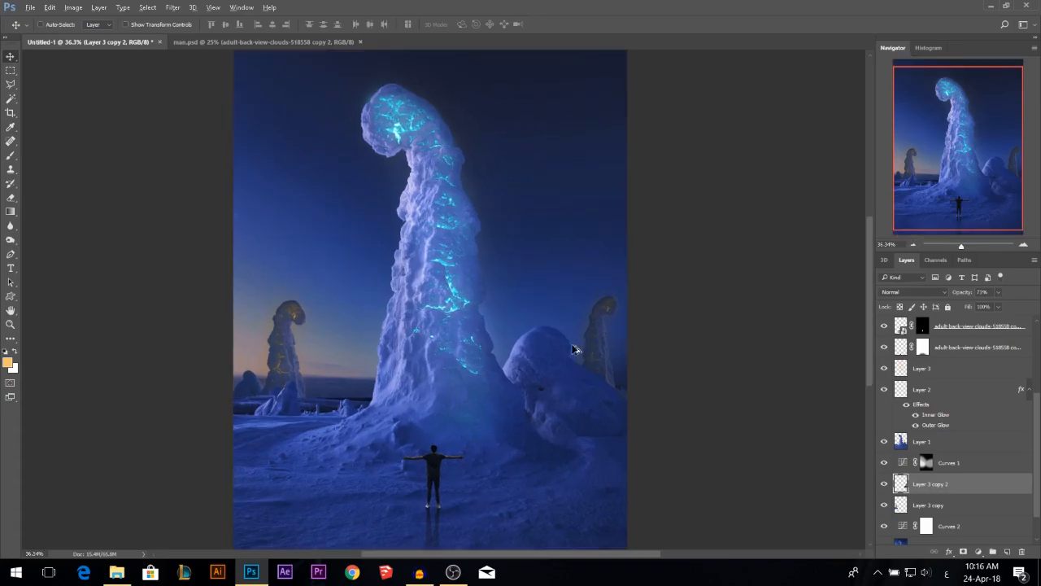
{"action": "scroll", "coordinate": [594, 358], "scroll_direction": "up", "scroll_amount": 5}
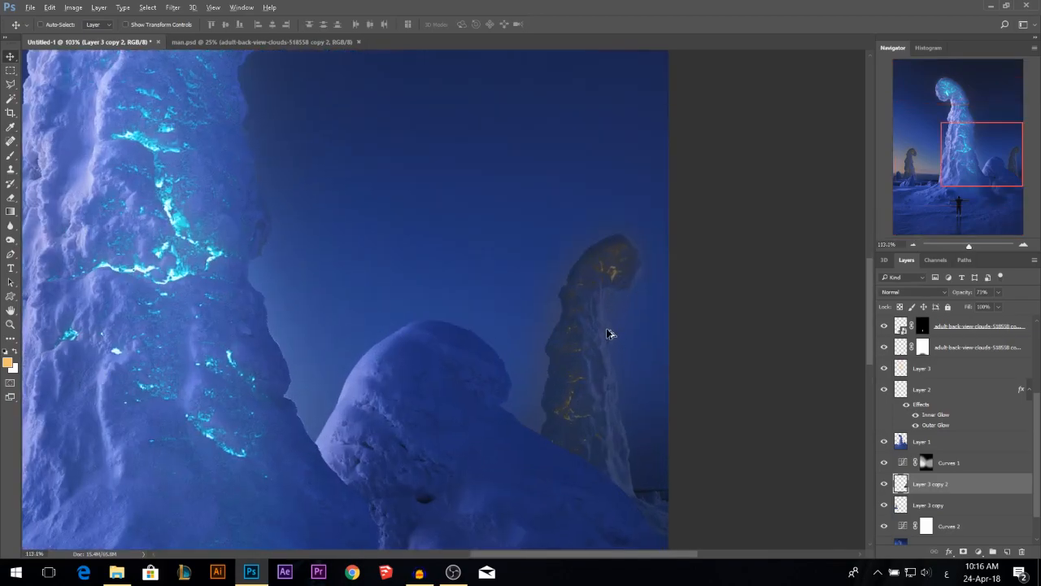
{"action": "scroll", "coordinate": [608, 331], "scroll_direction": "up", "scroll_amount": 1}
{"action": "key", "text": "ctrl+u"}
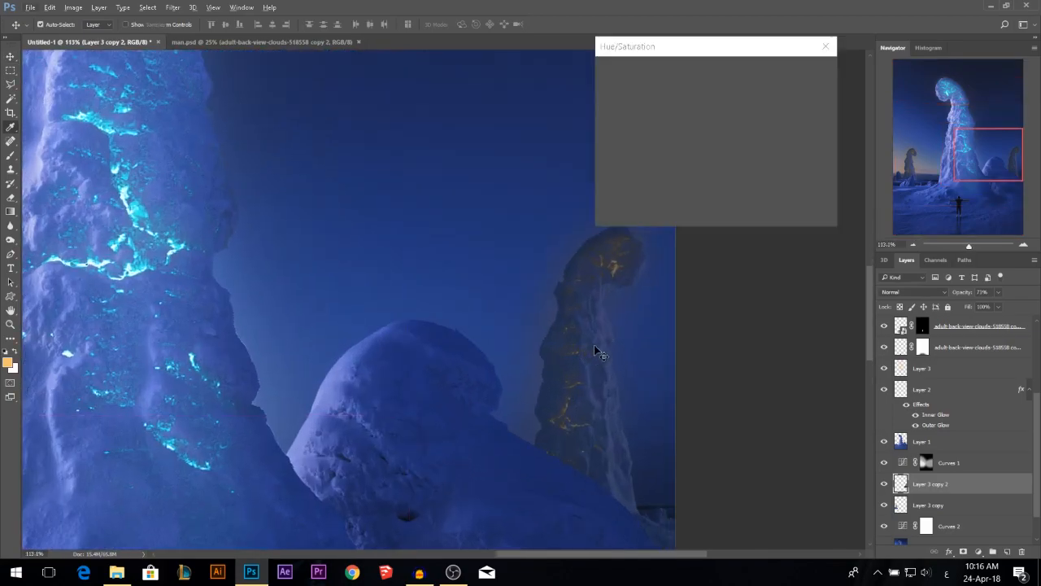
{"action": "left_click", "coordinate": [643, 89]}
{"action": "left_click", "coordinate": [636, 113]}
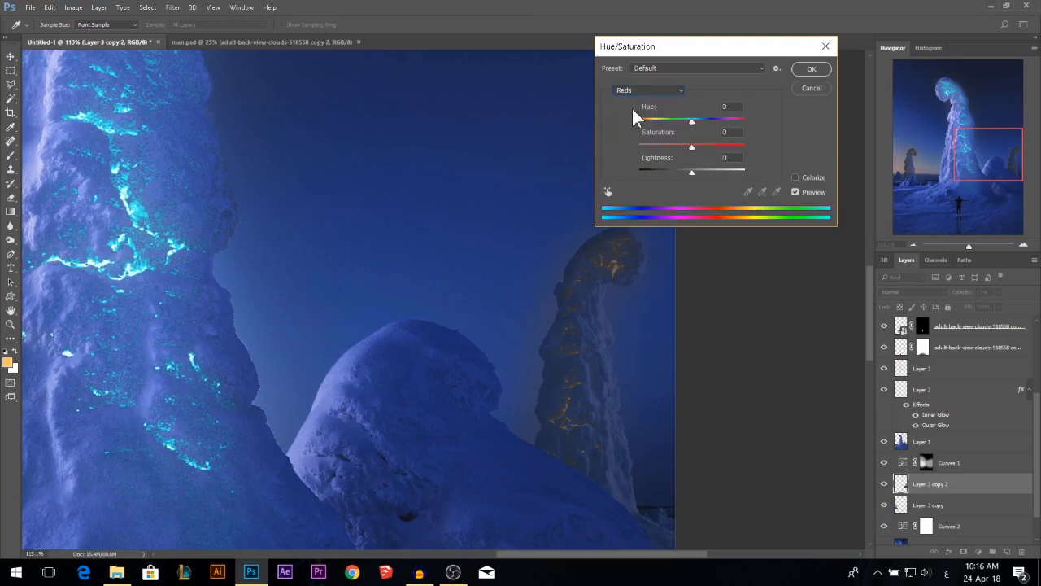
{"action": "left_click_drag", "start_coordinate": [733, 211], "coordinate": [769, 210]}
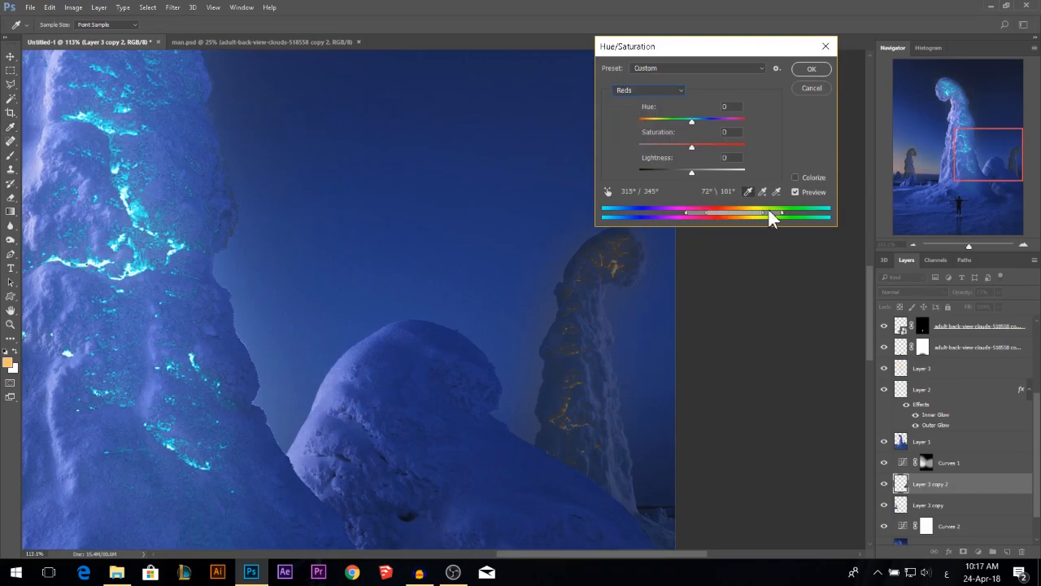
{"action": "left_click_drag", "start_coordinate": [704, 213], "coordinate": [699, 213]}
{"action": "left_click_drag", "start_coordinate": [705, 122], "coordinate": [739, 121]}
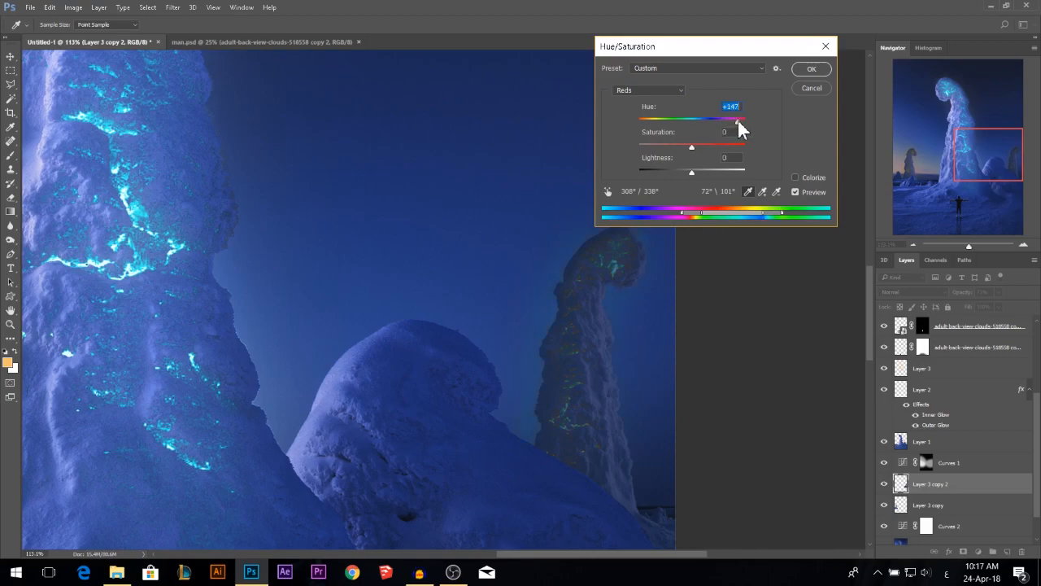
{"action": "left_click", "coordinate": [809, 71]}
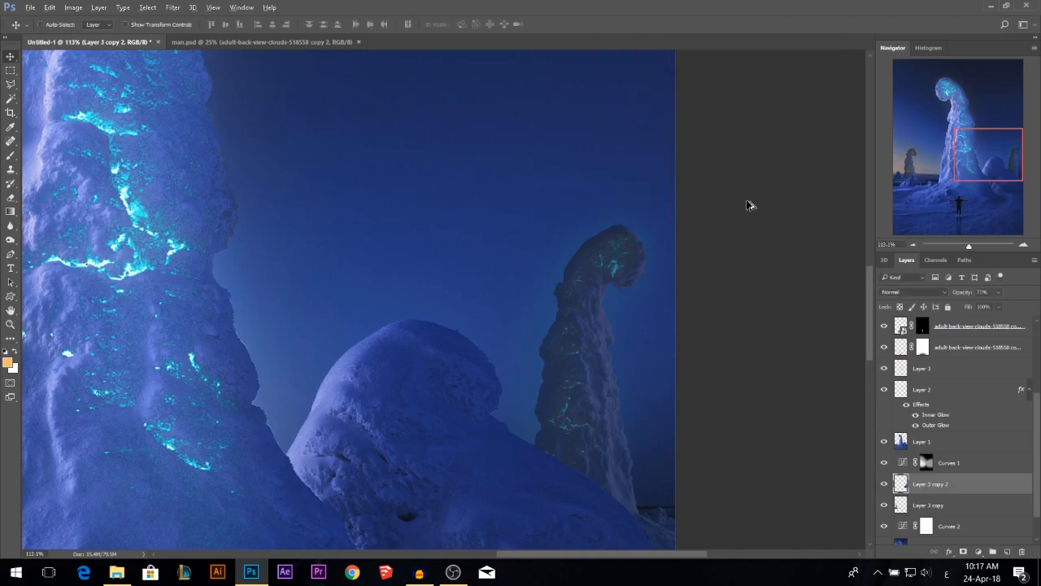
- Shift the Reds hue of Layer 3 copy in Hue/Saturation to turn its cracks cyan, with the range widened to 310°/340° and 60°\89°
{"action": "scroll", "coordinate": [749, 205], "scroll_direction": "down", "scroll_amount": 12}
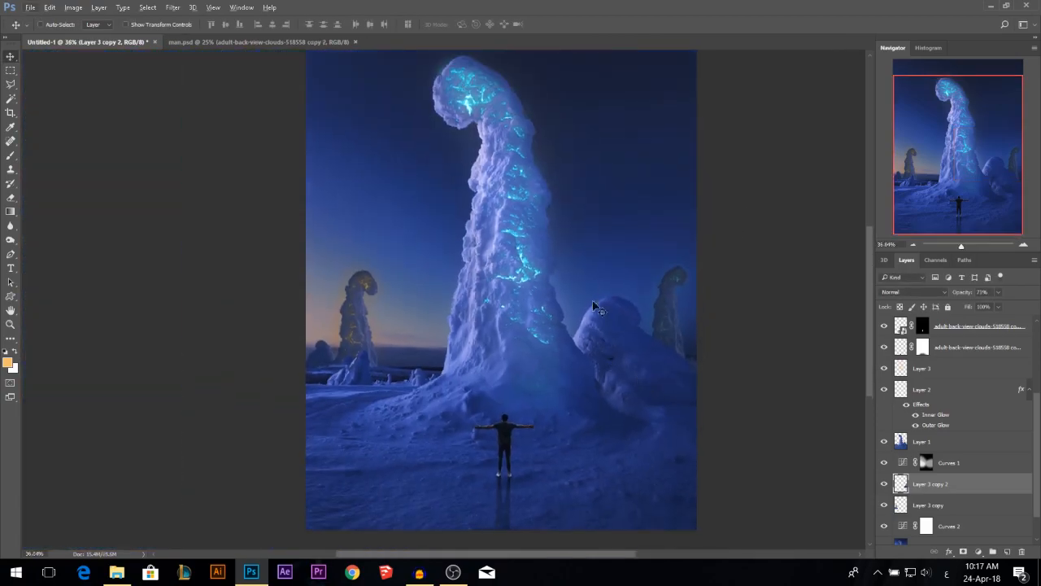
{"action": "scroll", "coordinate": [370, 311], "scroll_direction": "up", "scroll_amount": 6}
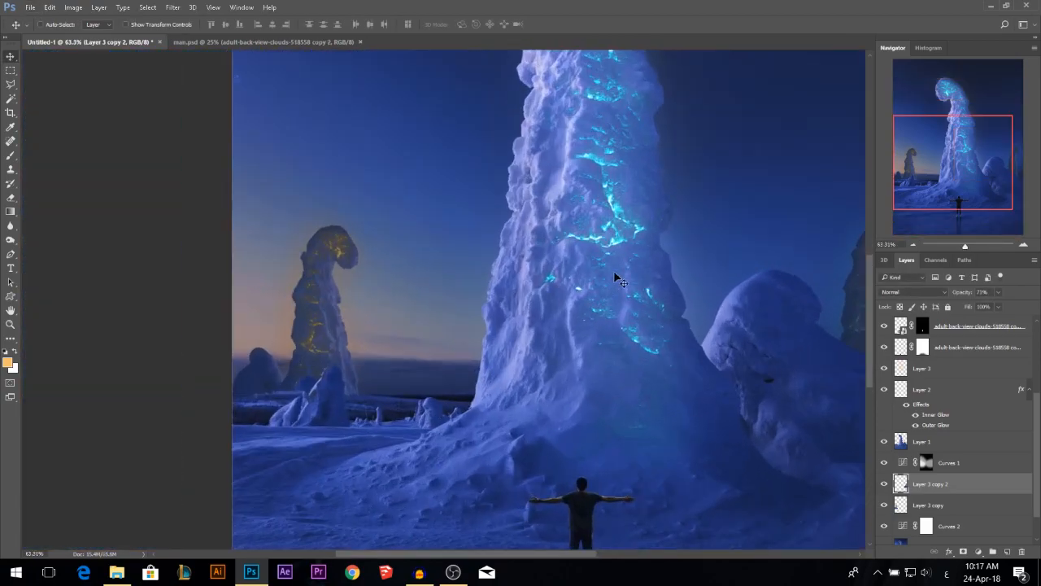
{"action": "key", "text": "alt+]"}
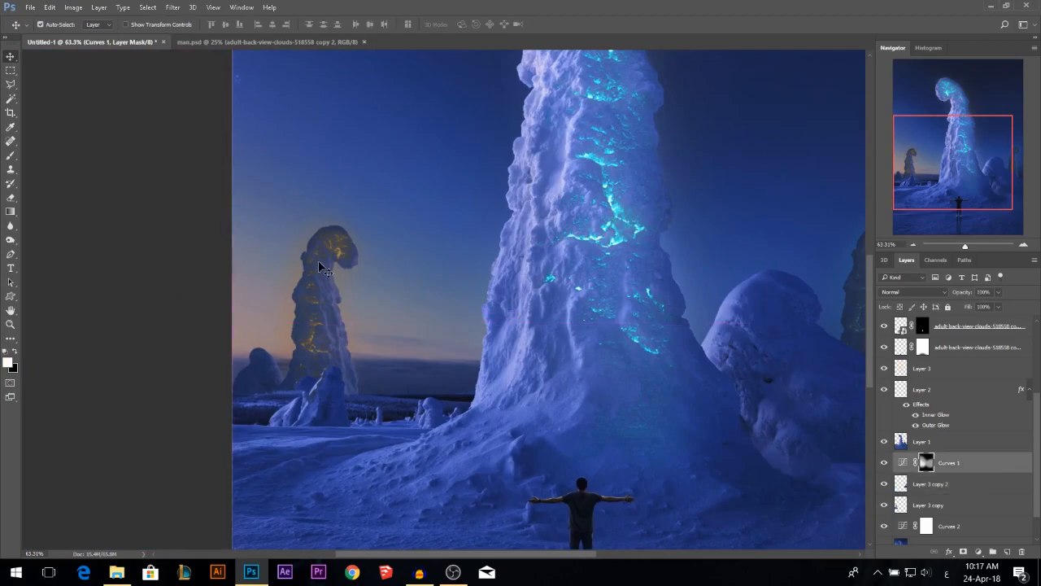
{"action": "left_click", "coordinate": [943, 509]}
{"action": "key", "text": "ctrl+u"}
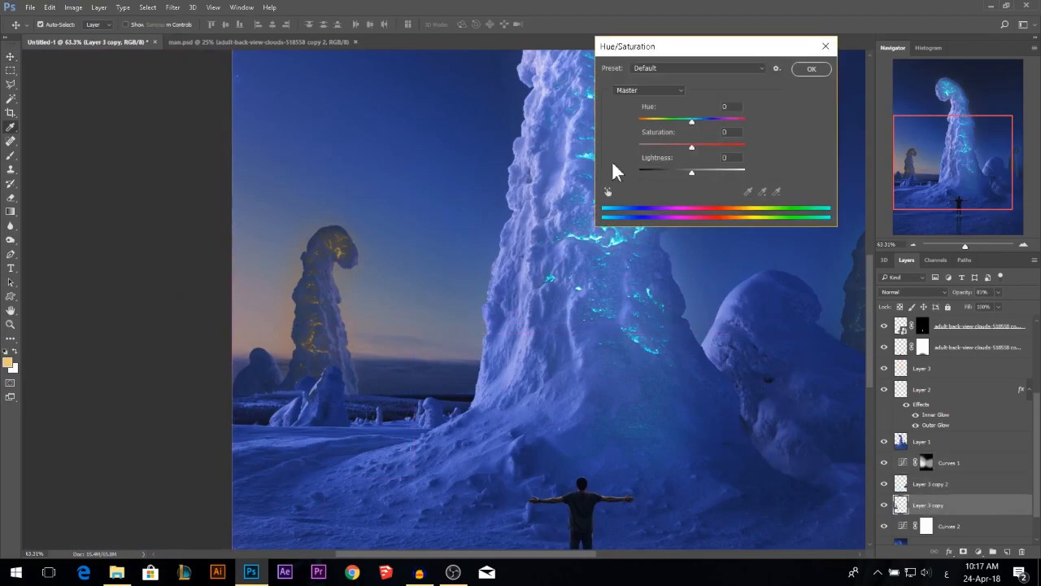
{"action": "left_click", "coordinate": [671, 90]}
{"action": "left_click", "coordinate": [642, 108]}
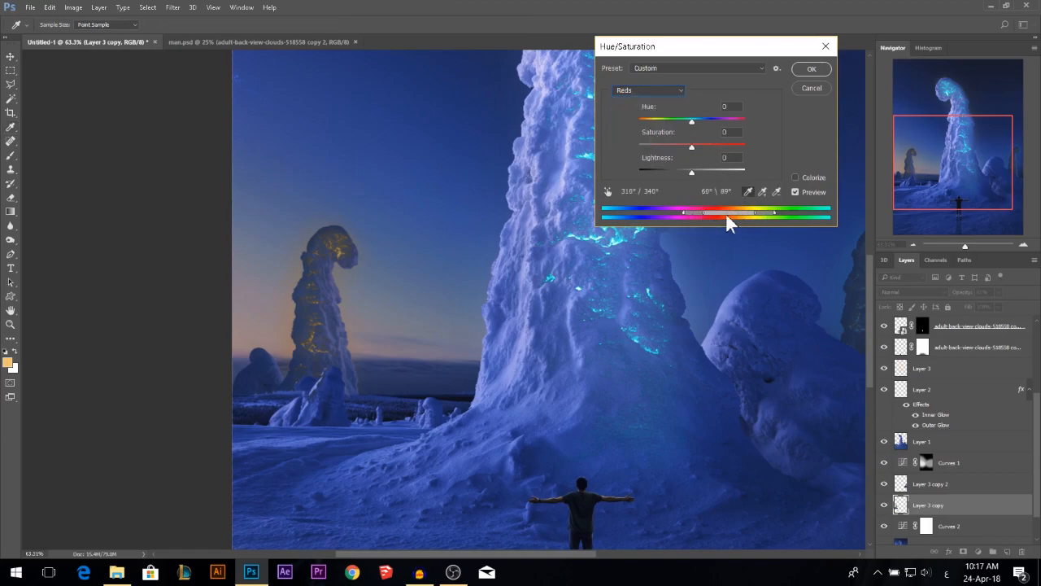
{"action": "left_click_drag", "start_coordinate": [692, 120], "coordinate": [741, 120]}
{"action": "left_click", "coordinate": [810, 72]}
{"action": "scroll", "coordinate": [512, 321], "scroll_direction": "down", "scroll_amount": 8}
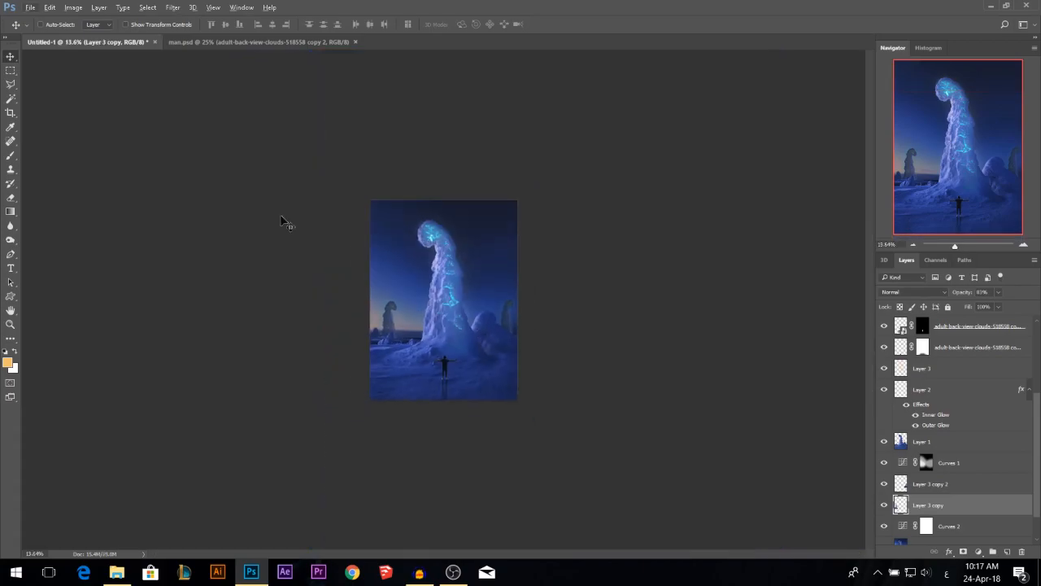
- Flip the whole canvas horizontally so the composition is mirrored
{"action": "scroll", "coordinate": [296, 301], "scroll_direction": "up", "scroll_amount": 1}
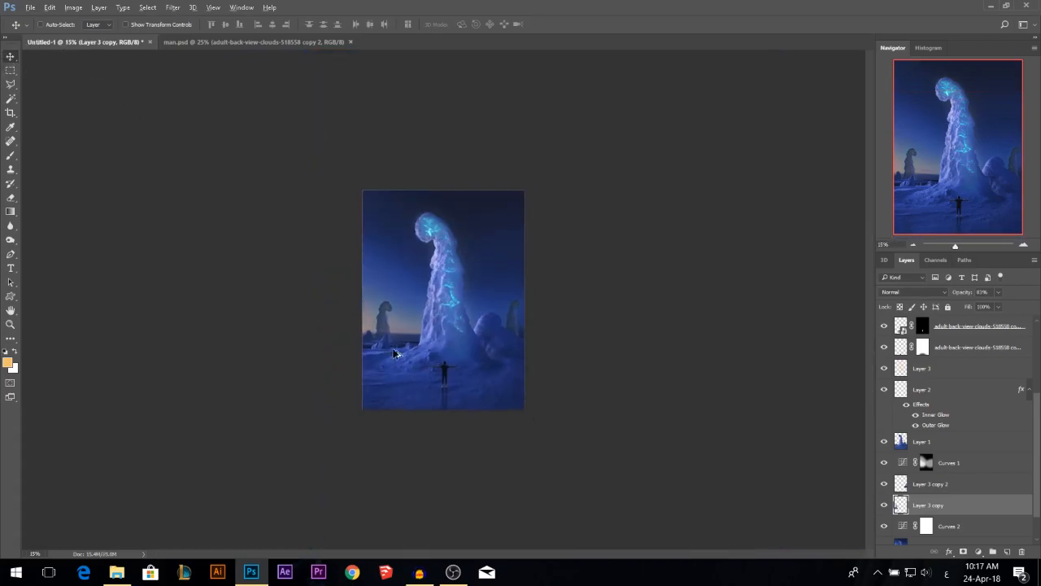
{"action": "scroll", "coordinate": [395, 354], "scroll_direction": "up", "scroll_amount": 4}
{"action": "left_click", "coordinate": [73, 7]}
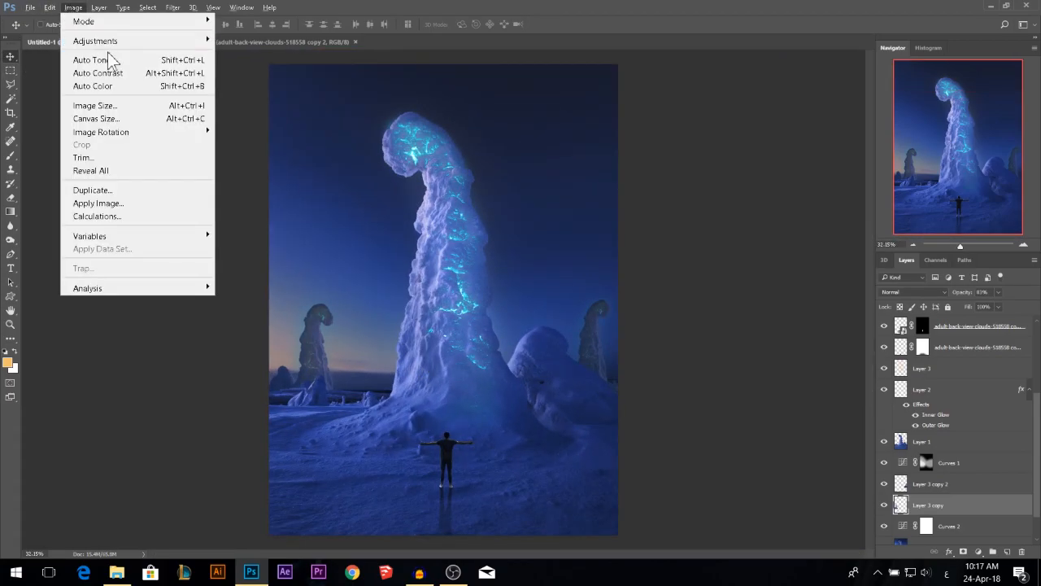
{"action": "mouse_move", "coordinate": [116, 132]}
{"action": "left_click", "coordinate": [236, 196]}
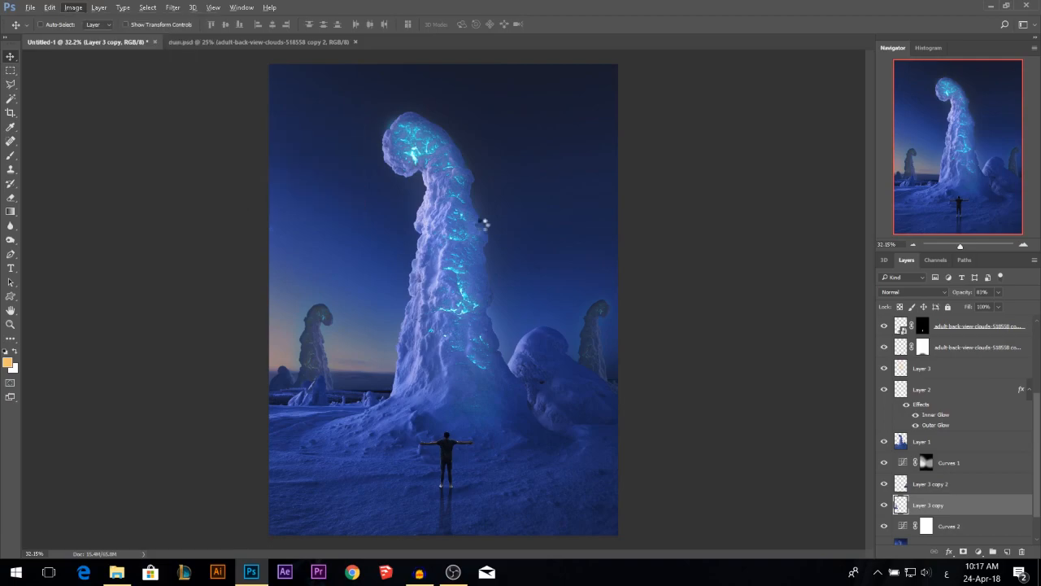
{"action": "scroll", "coordinate": [575, 303], "scroll_direction": "down", "scroll_amount": 1}
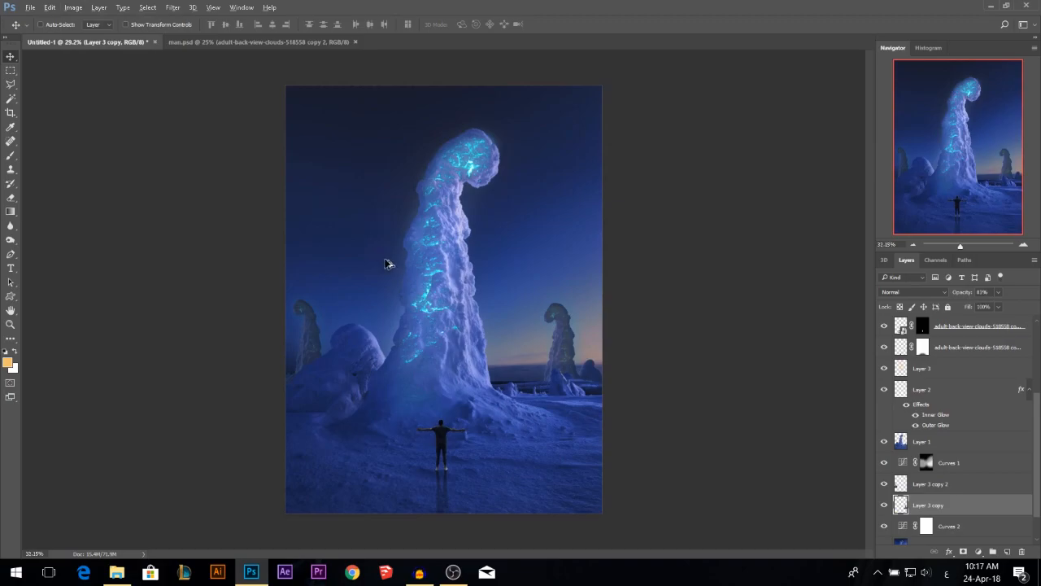
{"action": "key", "text": "ctrl+z"}
{"action": "key", "text": "ctrl+z"}
- Add a Curves adjustment layer above Gradient Map 1 and darken the image by lowering the curve's white point slightly
{"action": "scroll", "coordinate": [974, 370], "scroll_direction": "up", "scroll_amount": 5}
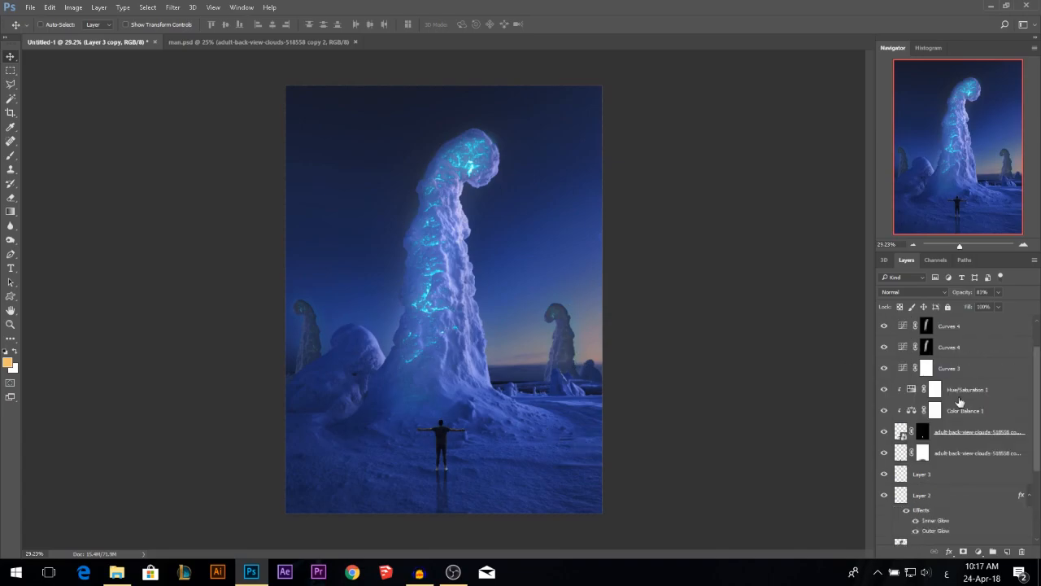
{"action": "left_click", "coordinate": [974, 331]}
{"action": "left_click", "coordinate": [979, 551]}
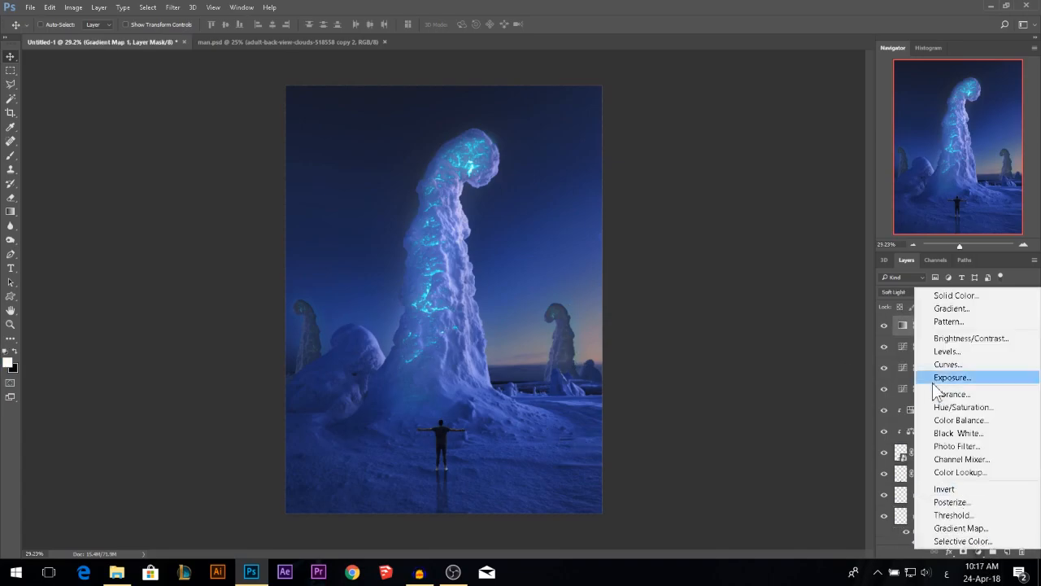
{"action": "left_click", "coordinate": [951, 366]}
{"action": "left_click_drag", "start_coordinate": [816, 140], "coordinate": [818, 152]}
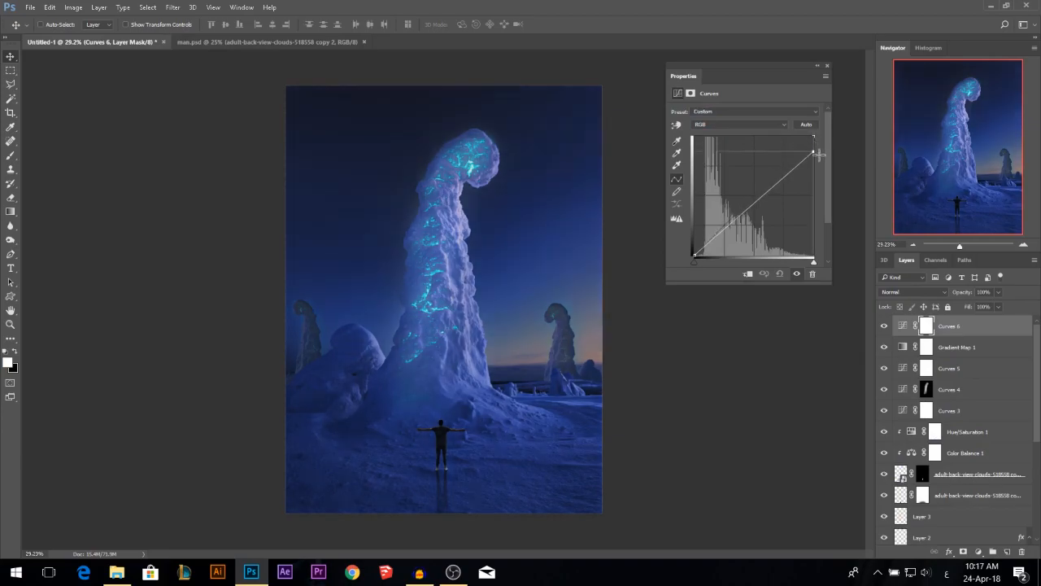
{"action": "left_click", "coordinate": [827, 65]}
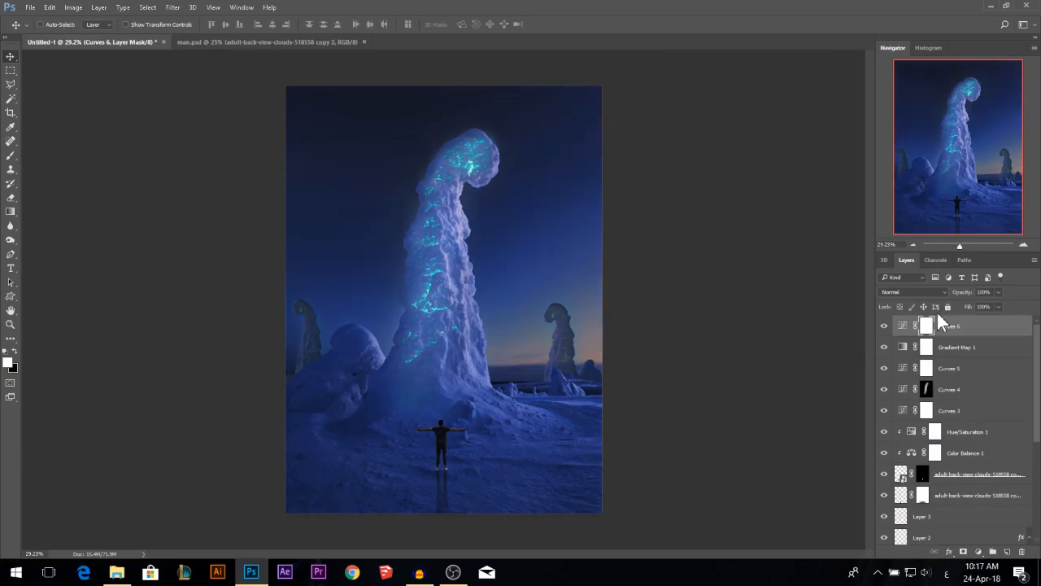
- Fade Curves 6 out from the left side of the image with repeated black-to-transparent gradients on its mask, and compare the effect
{"action": "left_click", "coordinate": [10, 210]}
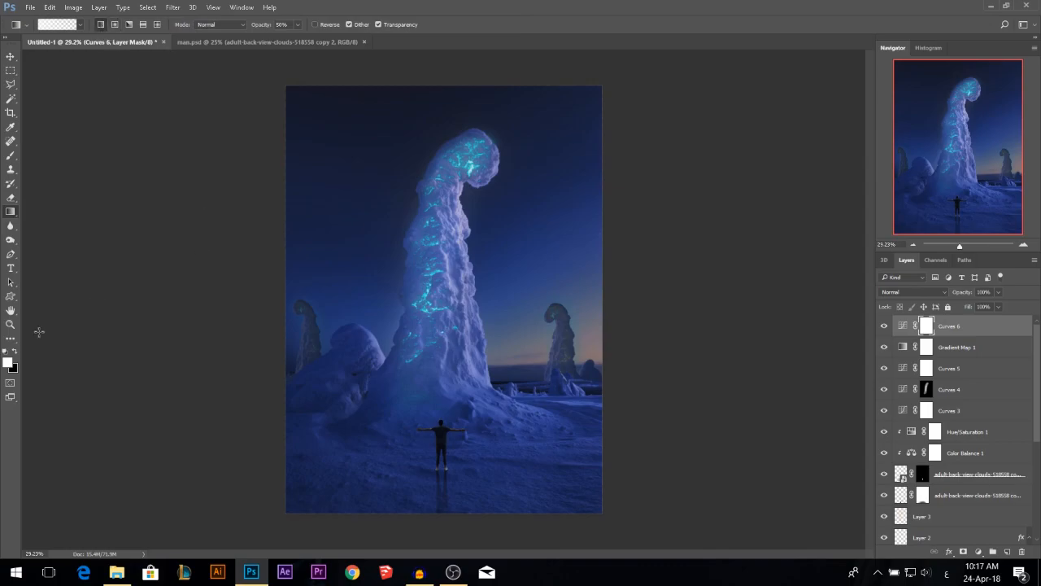
{"action": "left_click", "coordinate": [15, 353]}
{"action": "left_click_drag", "start_coordinate": [209, 239], "coordinate": [508, 302]}
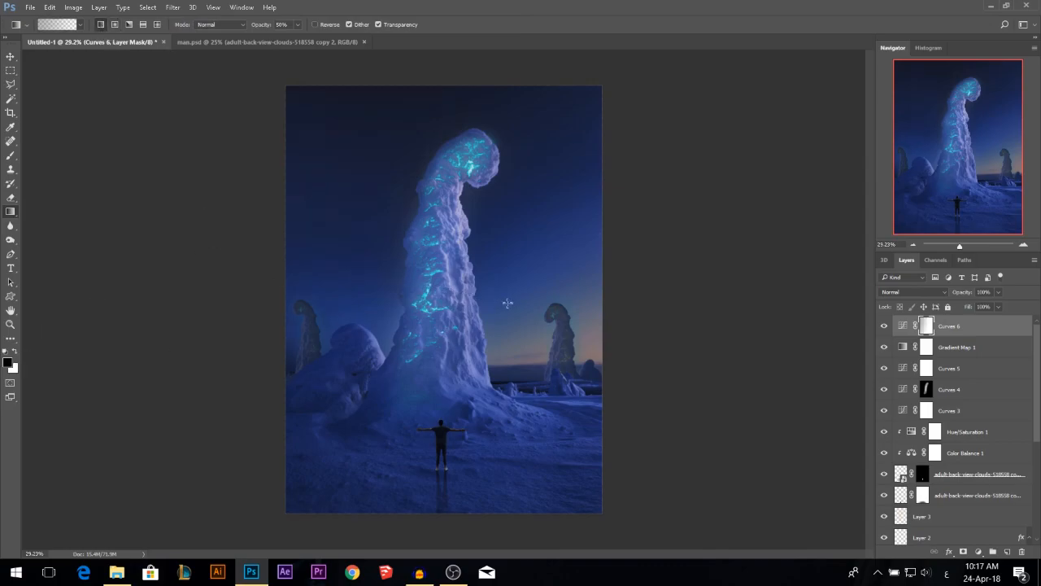
{"action": "left_click_drag", "start_coordinate": [221, 161], "coordinate": [498, 294]}
{"action": "left_click_drag", "start_coordinate": [325, 163], "coordinate": [514, 296]}
{"action": "left_click_drag", "start_coordinate": [183, 238], "coordinate": [579, 375]}
{"action": "left_click_drag", "start_coordinate": [207, 304], "coordinate": [529, 348]}
{"action": "left_click_drag", "start_coordinate": [162, 414], "coordinate": [640, 403]}
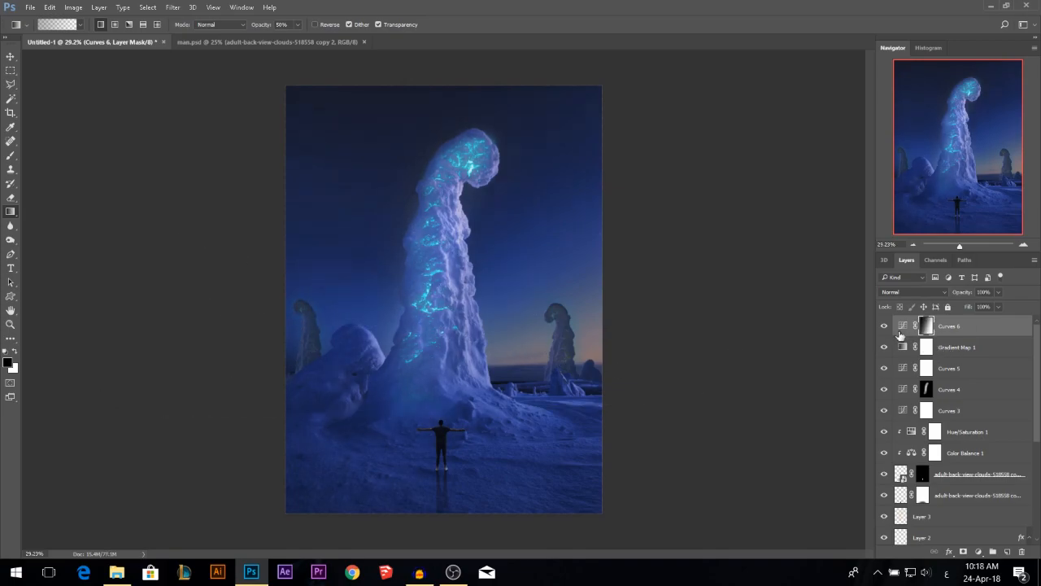
{"action": "left_click", "coordinate": [885, 326]}
{"action": "left_click", "coordinate": [885, 326]}
- Duplicate Curves 6 with an inverted mask, and reshape the copy's curve with a full white point and a slightly raised black point
{"action": "key", "text": "ctrl+j"}
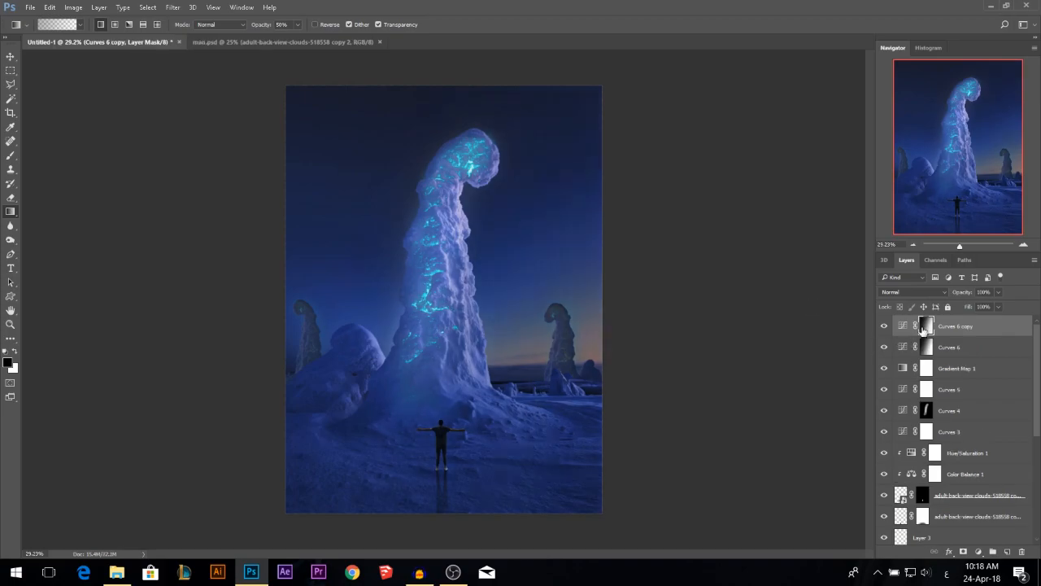
{"action": "key", "text": "ctrl+i"}
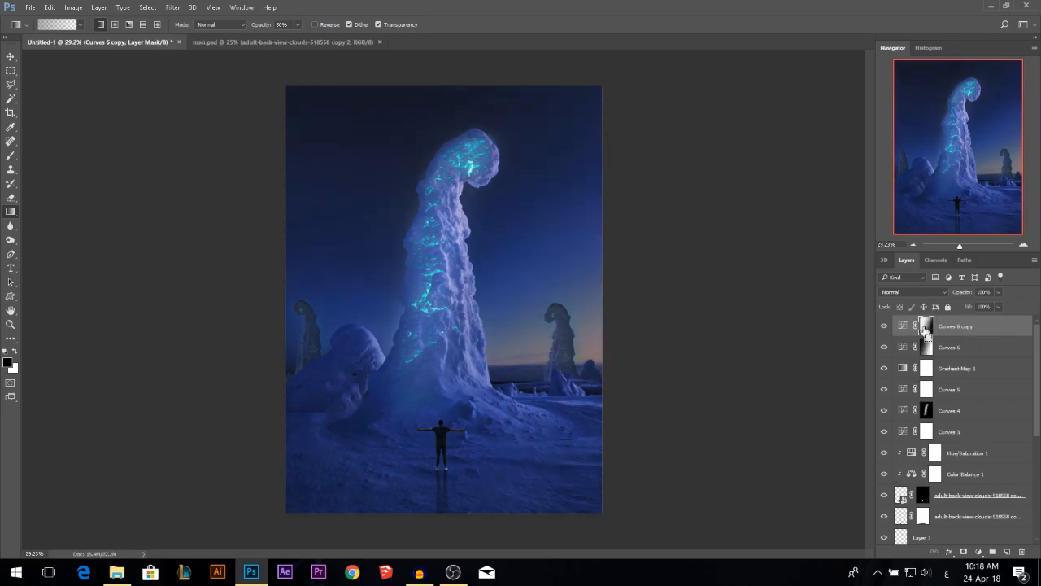
{"action": "double_click", "coordinate": [903, 330]}
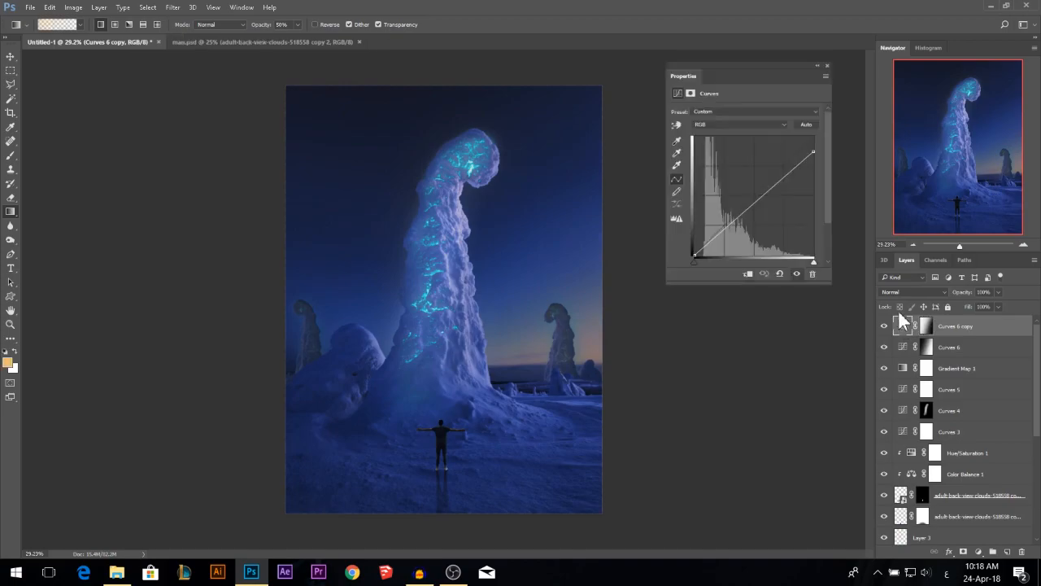
{"action": "left_click_drag", "start_coordinate": [815, 152], "coordinate": [814, 136]}
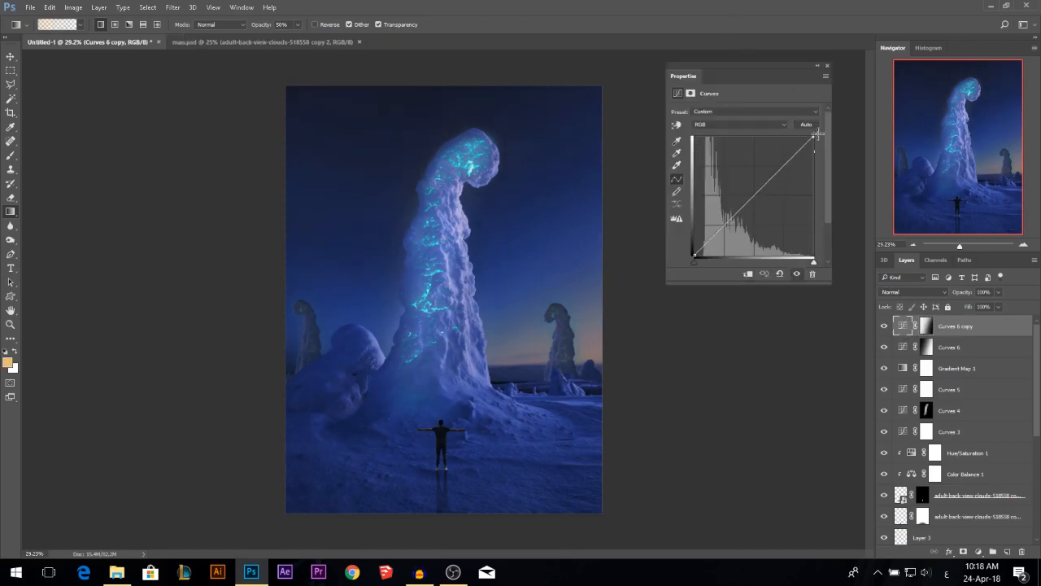
{"action": "left_click_drag", "start_coordinate": [701, 250], "coordinate": [702, 241]}
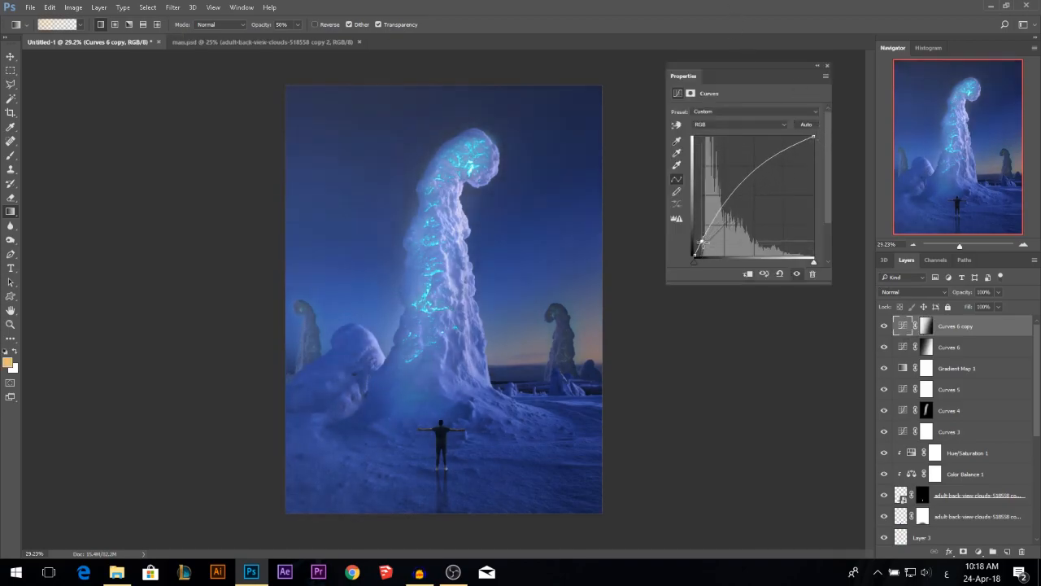
{"action": "mouse_move", "coordinate": [702, 242]}
{"action": "left_mouse_down"}
{"action": "mouse_move", "coordinate": [700, 255]}
{"action": "mouse_move", "coordinate": [695, 247]}
{"action": "left_mouse_up"}
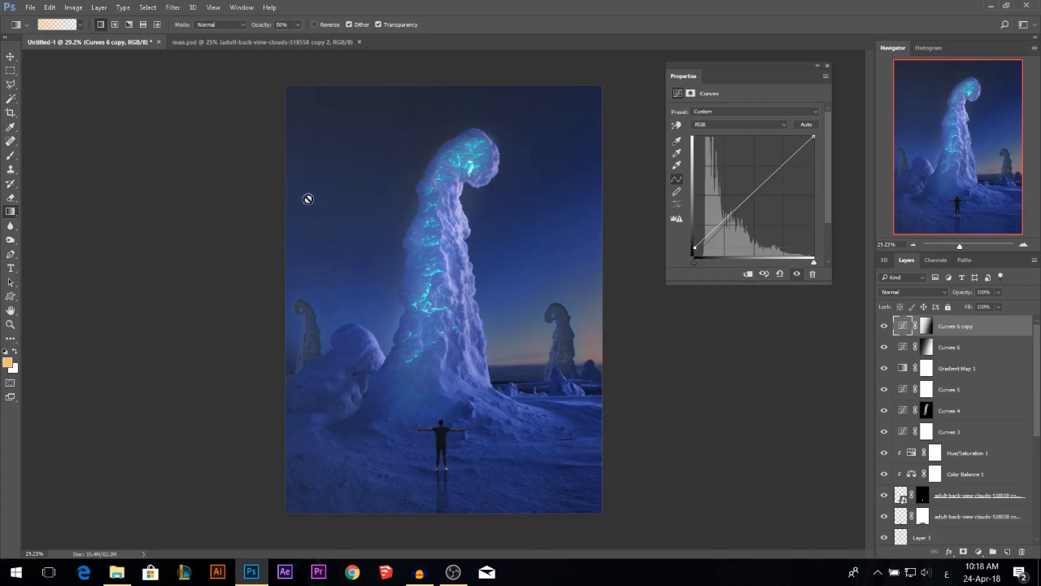
{"action": "left_click", "coordinate": [827, 66]}
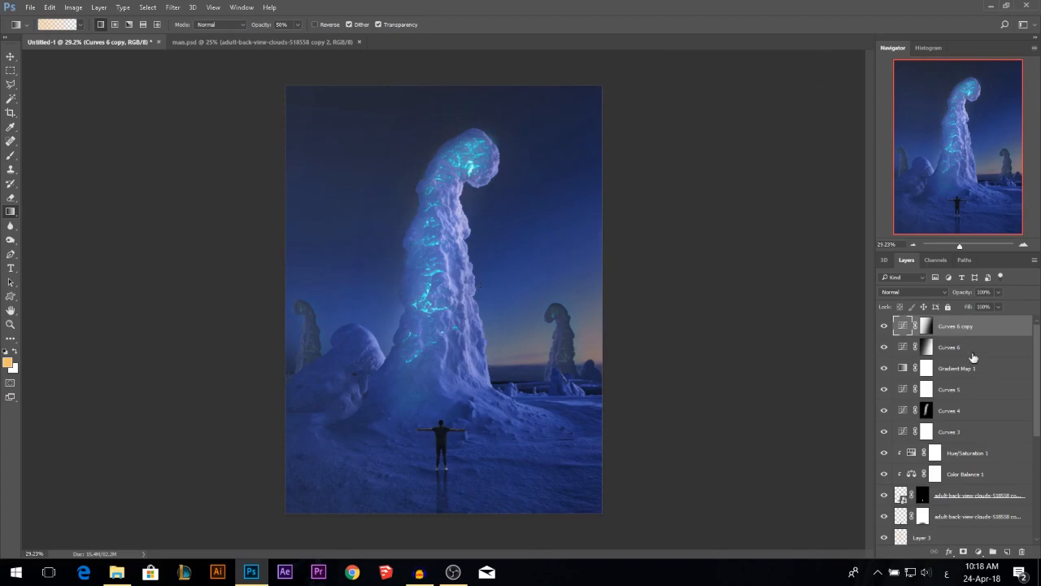
- Move Curves 6 and Curves 6 copy together below Curves 3, just above Hue/Saturation 1
{"action": "left_click", "coordinate": [954, 348], "text": "shift"}
{"action": "left_click_drag", "start_coordinate": [954, 342], "coordinate": [970, 446]}
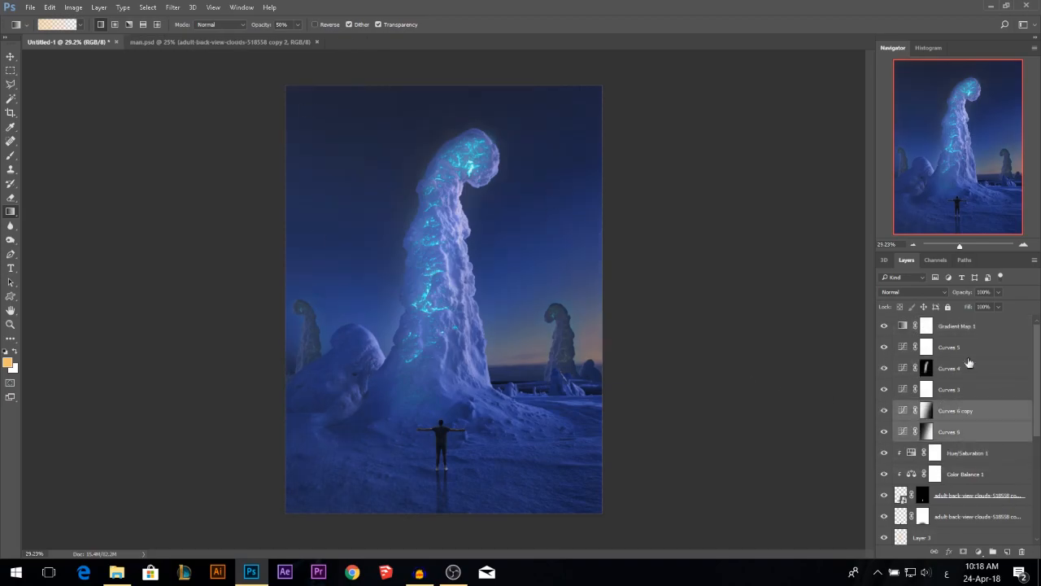
- Add a Curves adjustment layer above Gradient Map 1 and darken the scene by pulling the curve's midtones down
{"action": "left_click", "coordinate": [985, 327]}
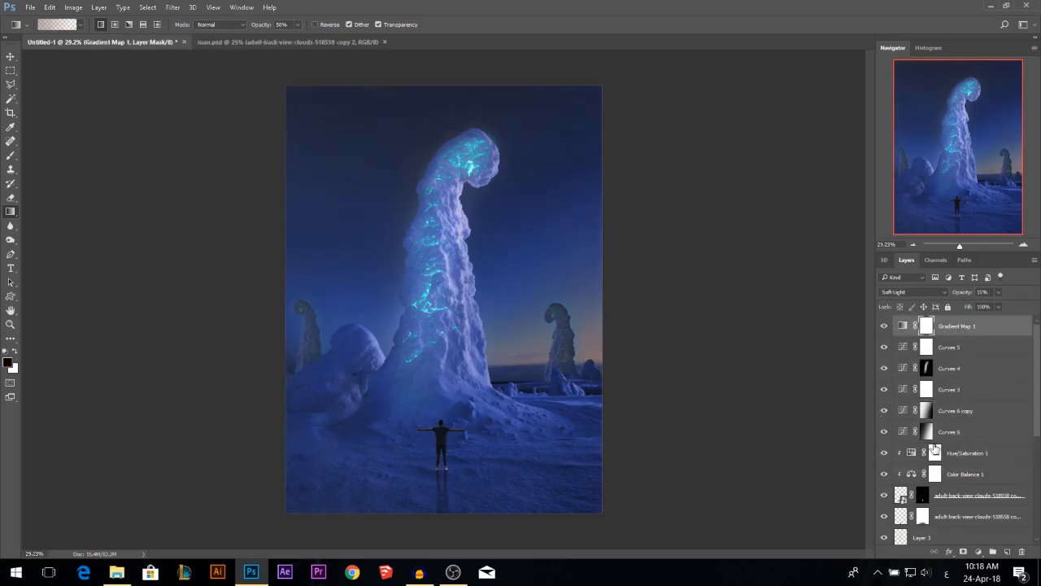
{"action": "left_click", "coordinate": [979, 553]}
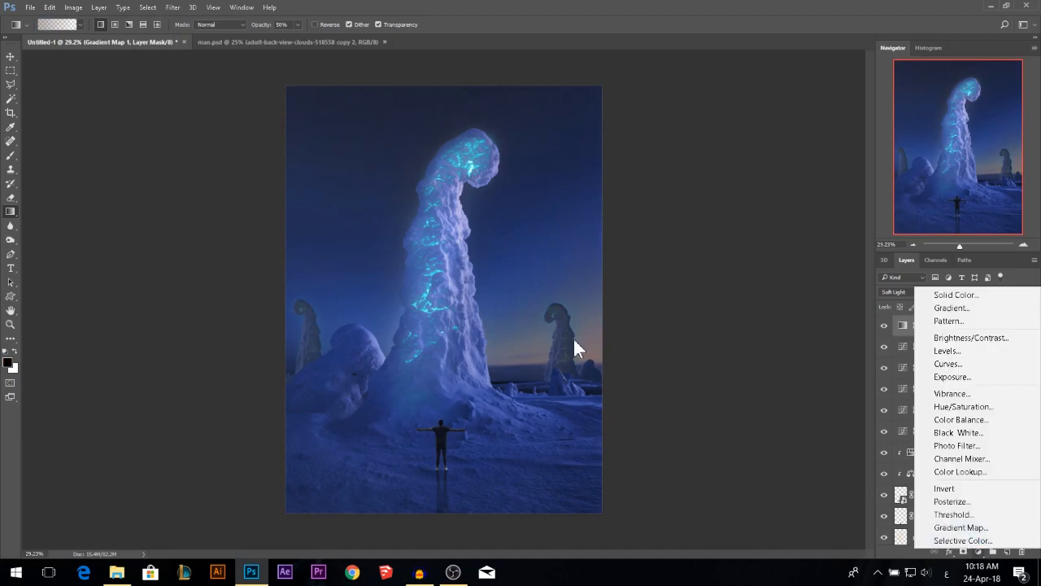
{"action": "left_click", "coordinate": [975, 364]}
{"action": "left_click_drag", "start_coordinate": [743, 211], "coordinate": [741, 221]}
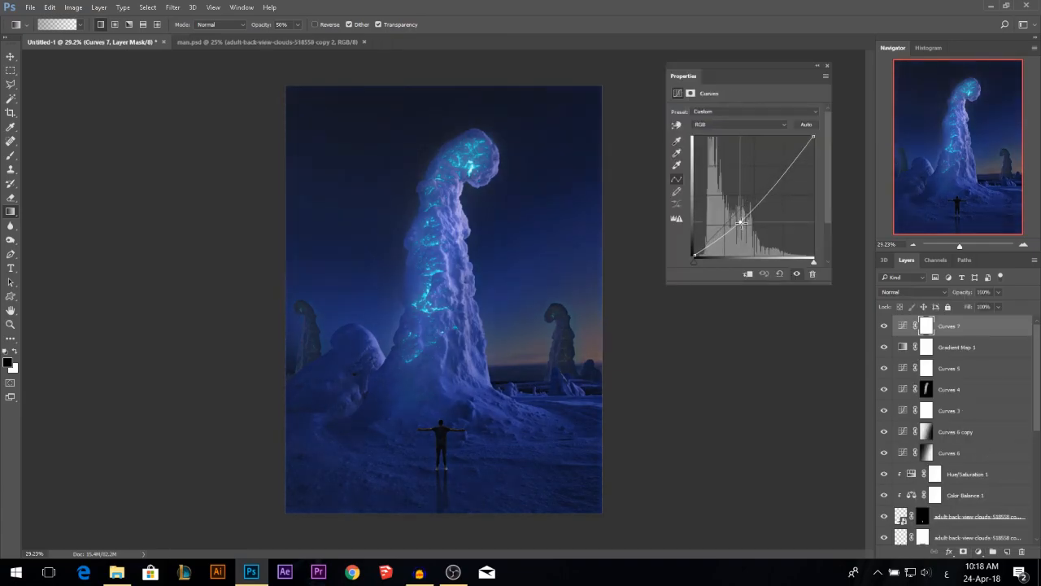
{"action": "left_click", "coordinate": [827, 65]}
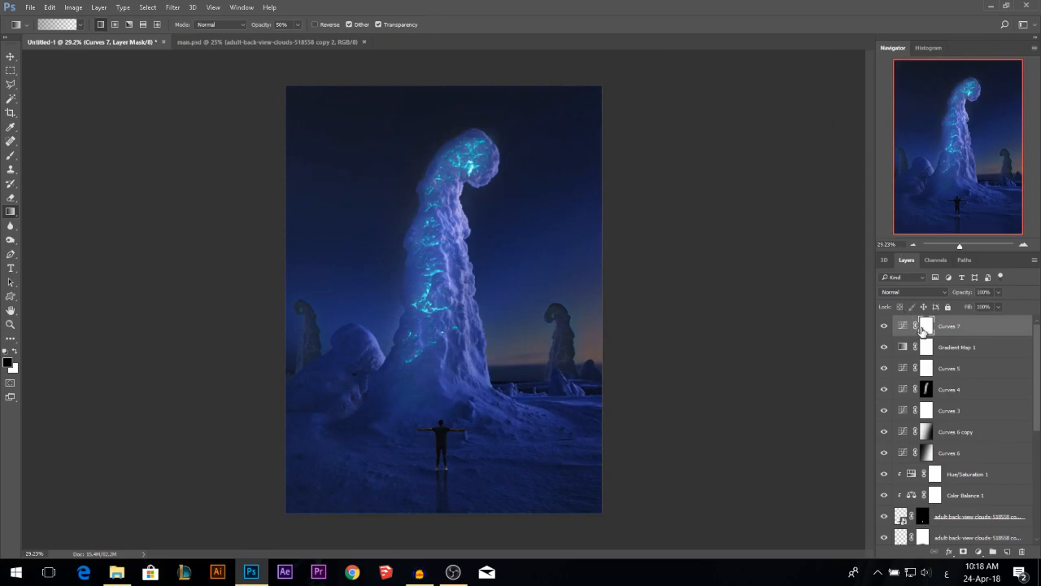
- Paint black over the central tree area on the Curves 7 mask with a large brush at 63% opacity, leaving a dark vignette
{"action": "left_click", "coordinate": [10, 156]}
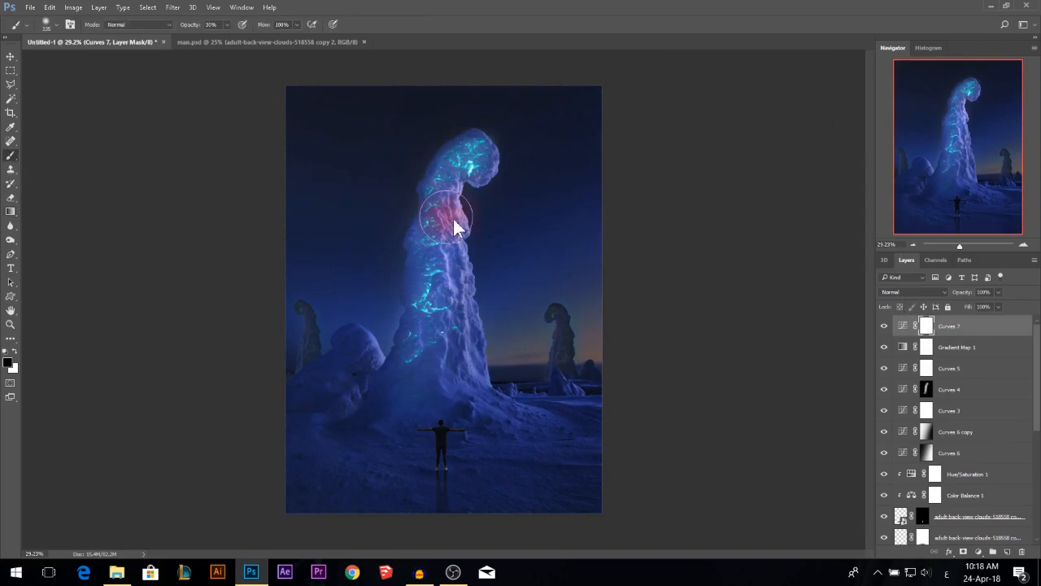
{"action": "left_click_drag", "start_coordinate": [193, 28], "coordinate": [210, 28]}
{"action": "left_click_drag", "start_coordinate": [339, 157], "coordinate": [414, 262]}
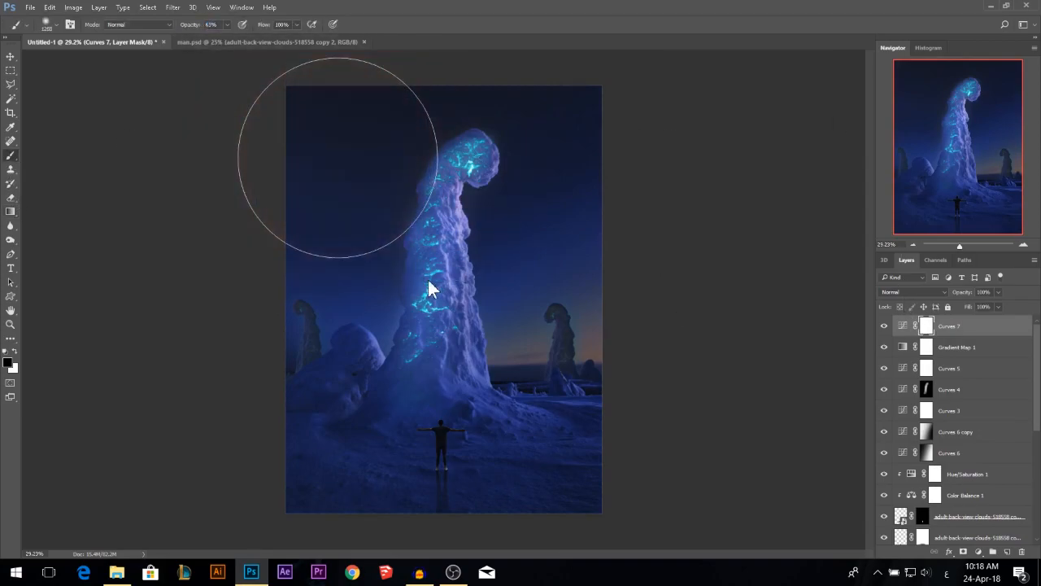
{"action": "mouse_move", "coordinate": [438, 383]}
{"action": "left_mouse_down"}
{"action": "mouse_move", "coordinate": [443, 389]}
{"action": "mouse_move", "coordinate": [480, 317]}
{"action": "left_mouse_up"}
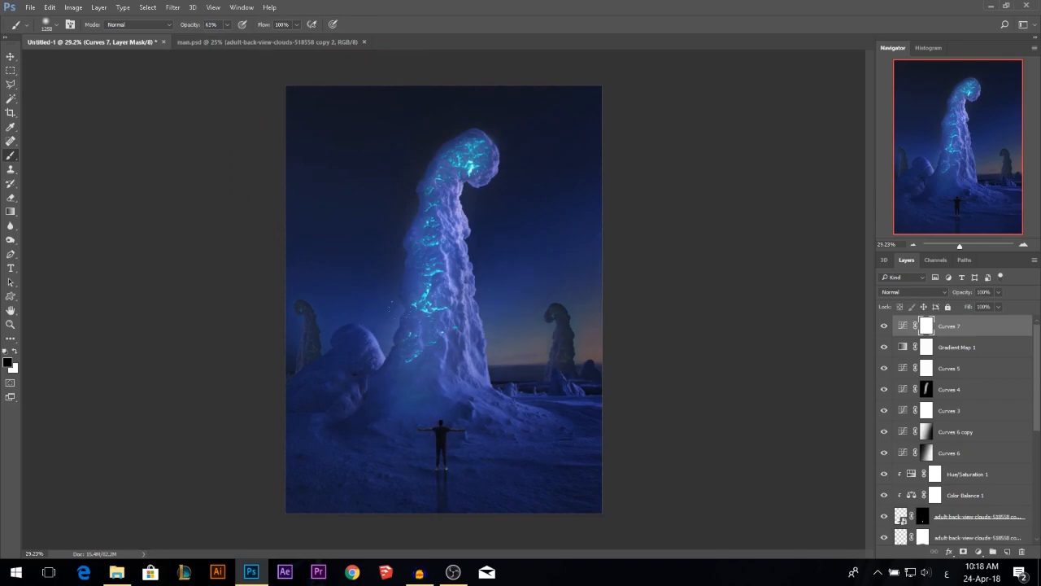
{"action": "mouse_move", "coordinate": [442, 163]}
{"action": "left_mouse_down"}
{"action": "mouse_move", "coordinate": [415, 163]}
{"action": "mouse_move", "coordinate": [383, 228]}
{"action": "left_mouse_up"}
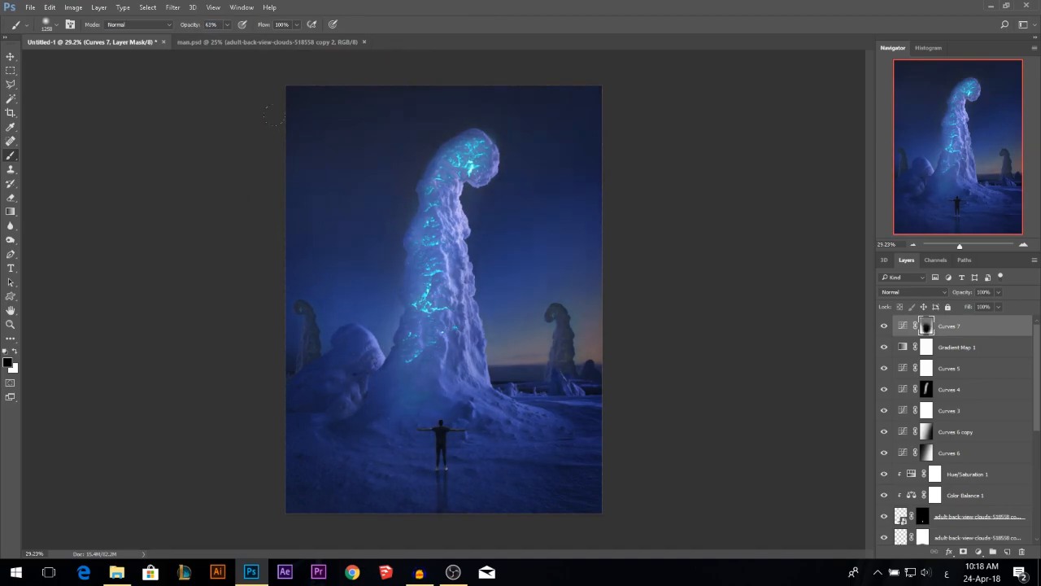
{"action": "left_click", "coordinate": [10, 56]}
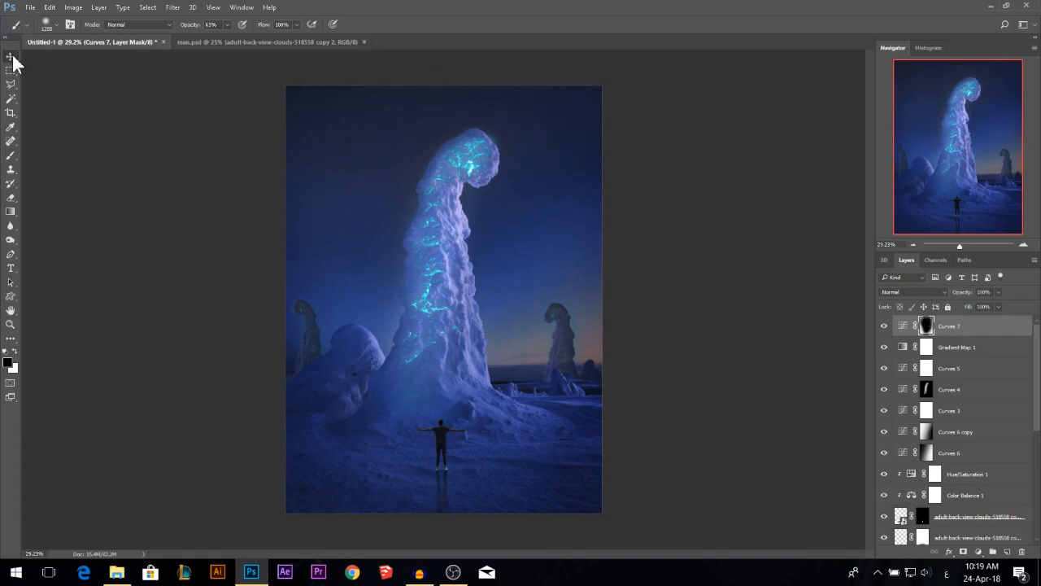
- Add another Curves adjustment layer above Curves 7 and brighten the image by raising the curve's upper tones
{"action": "left_click", "coordinate": [967, 552]}
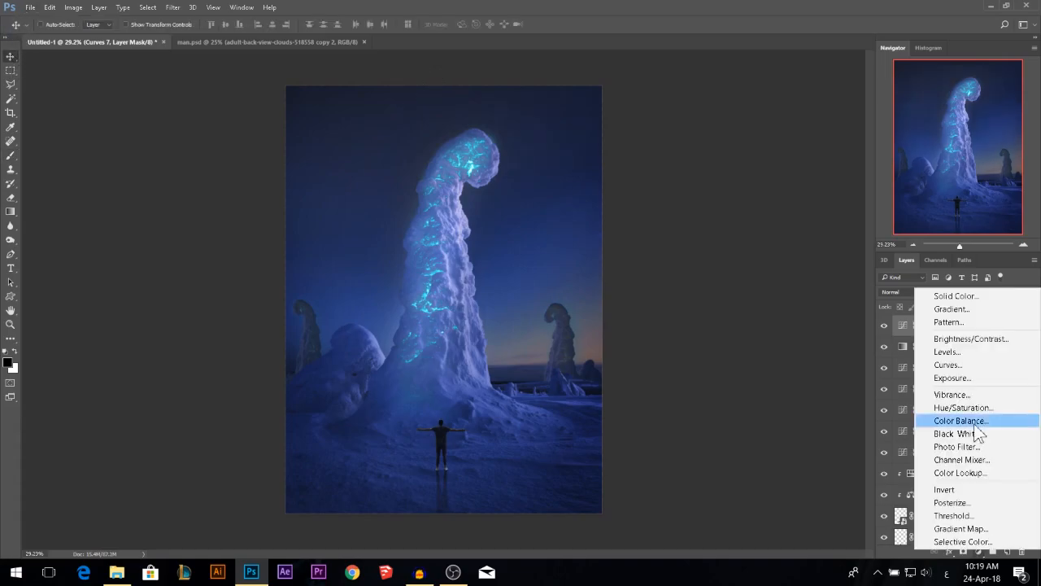
{"action": "left_click", "coordinate": [954, 371]}
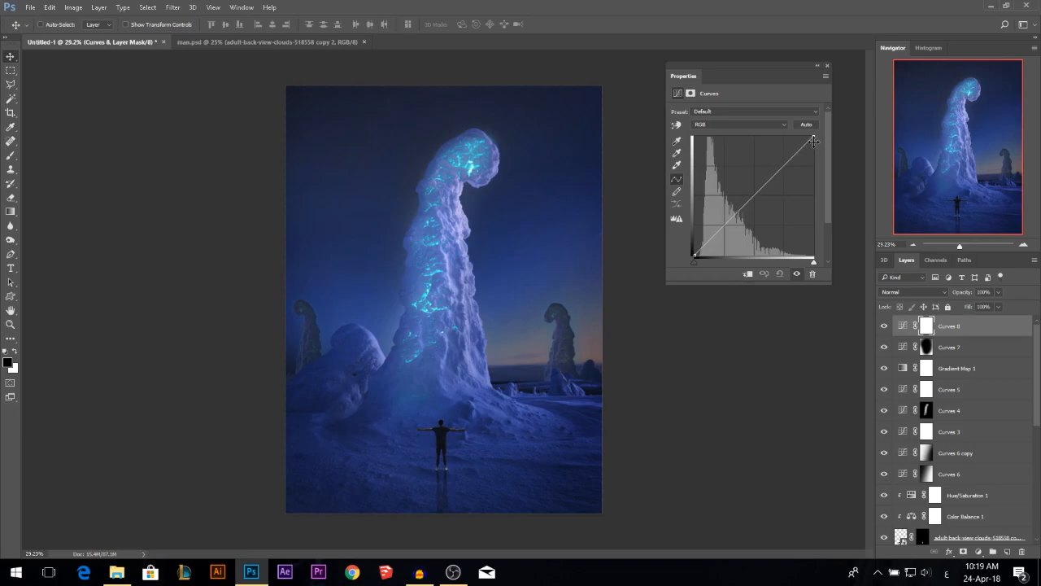
{"action": "left_click_drag", "start_coordinate": [792, 159], "coordinate": [778, 164]}
{"action": "left_click", "coordinate": [827, 65]}
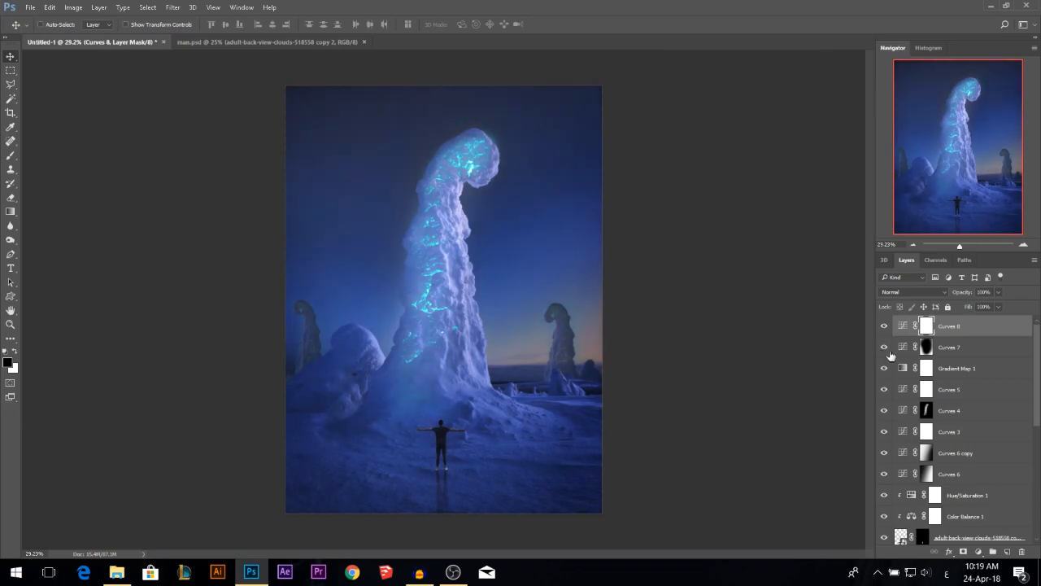
- Invert the Curves 8 mask to black, paint white around the main tree with a large brush at 63% opacity, and compare the effect
{"action": "key", "text": "ctrl+i"}
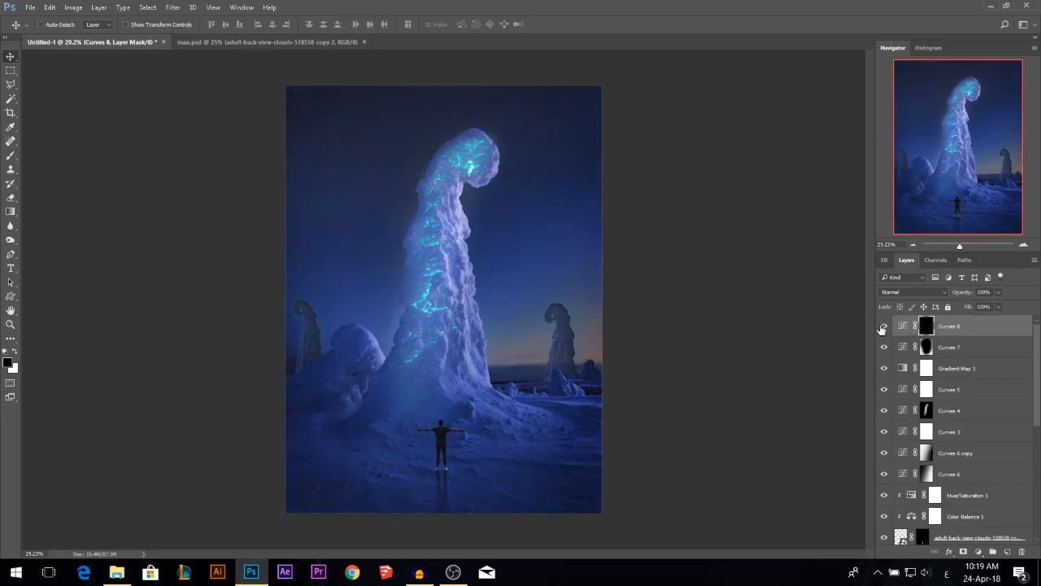
{"action": "left_click", "coordinate": [10, 155]}
{"action": "key", "text": "x"}
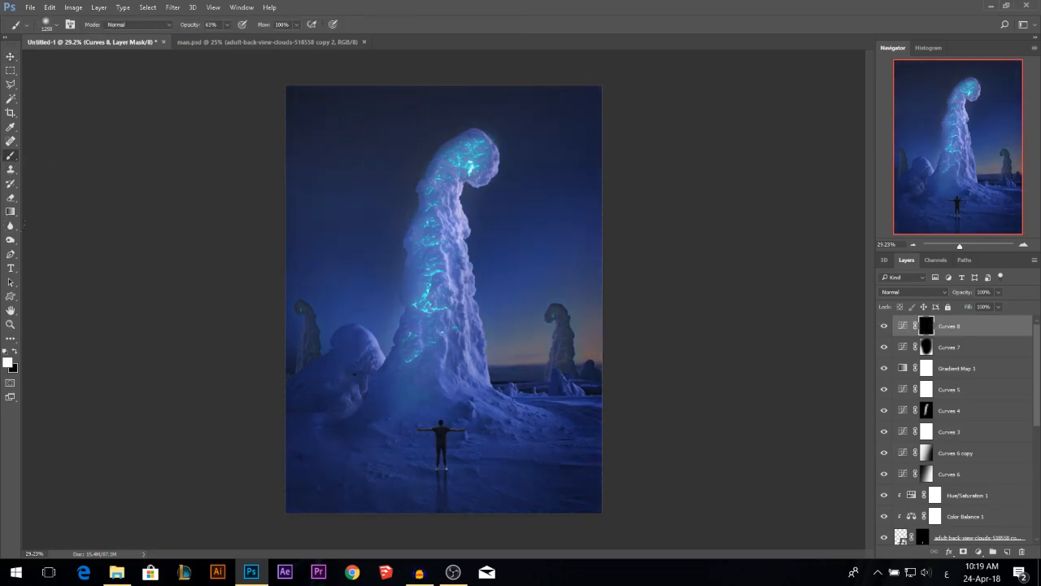
{"action": "left_click_drag", "start_coordinate": [439, 297], "coordinate": [401, 304]}
{"action": "mouse_move", "coordinate": [439, 111]}
{"action": "left_mouse_down"}
{"action": "mouse_move", "coordinate": [468, 310]}
{"action": "mouse_move", "coordinate": [447, 378]}
{"action": "mouse_move", "coordinate": [339, 121]}
{"action": "left_mouse_up"}
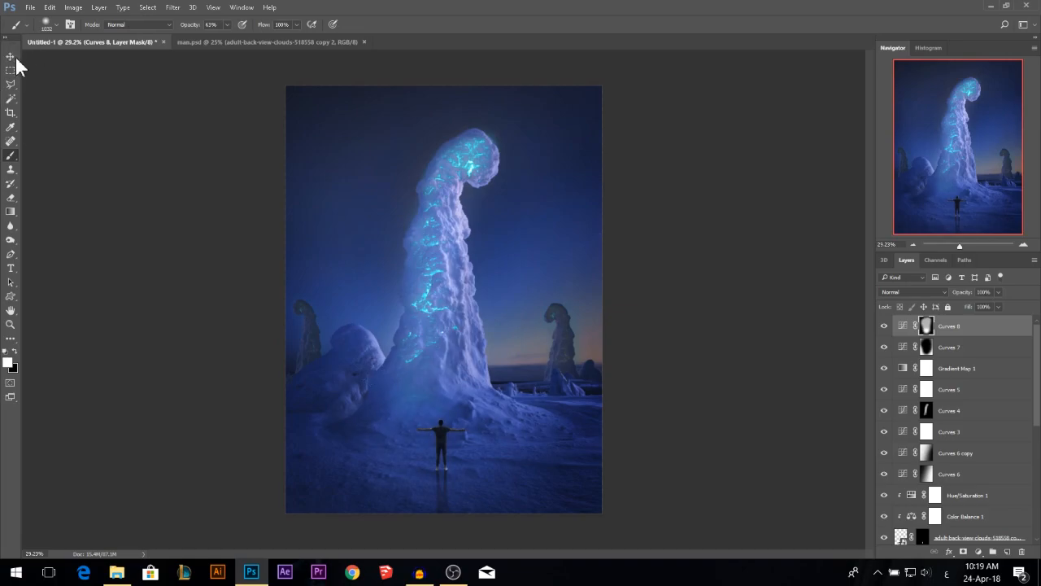
{"action": "left_click", "coordinate": [11, 57]}
{"action": "left_click", "coordinate": [884, 346]}
{"action": "left_click_drag", "start_coordinate": [884, 333], "coordinate": [886, 329]}
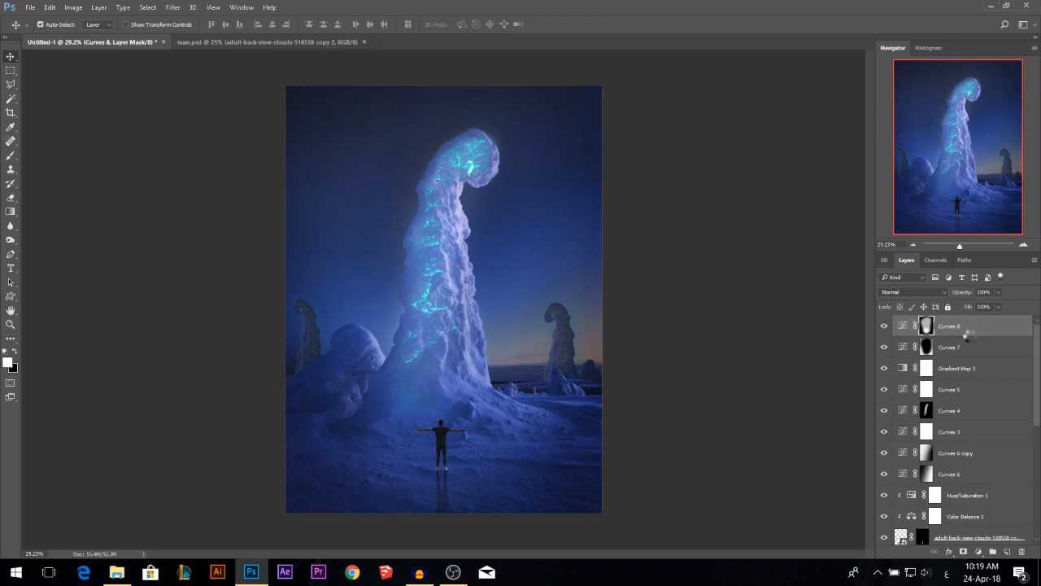
- Stamp all visible layers into a new merged layer above Curves 8, keeping it aligned with the canvas
{"action": "key", "text": "ctrl+alt+shift+e"}
{"action": "left_click_drag", "start_coordinate": [400, 241], "coordinate": [532, 203]}
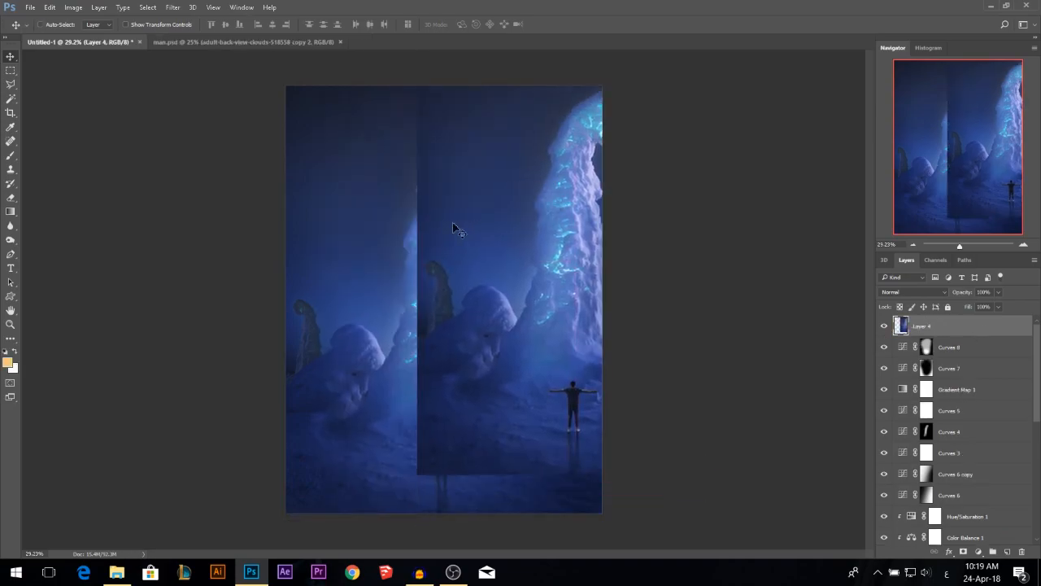
{"action": "key", "text": "ctrl+z"}
- Open the Camera Raw filter on the merged layer and set Highlights +29, Shadows -11, Whites +30 and Clarity +39
{"action": "left_click", "coordinate": [172, 8]}
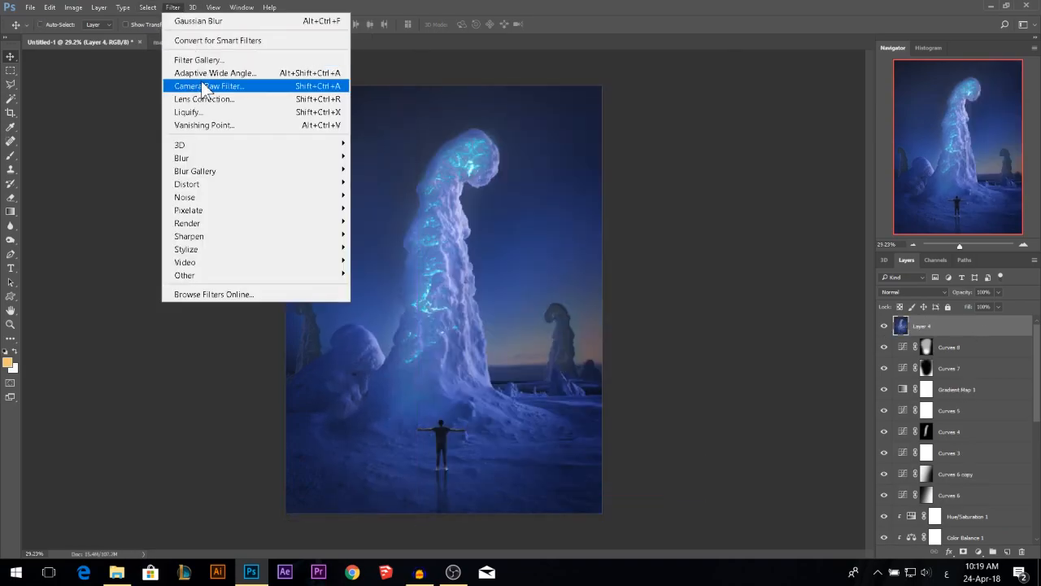
{"action": "left_click", "coordinate": [203, 87]}
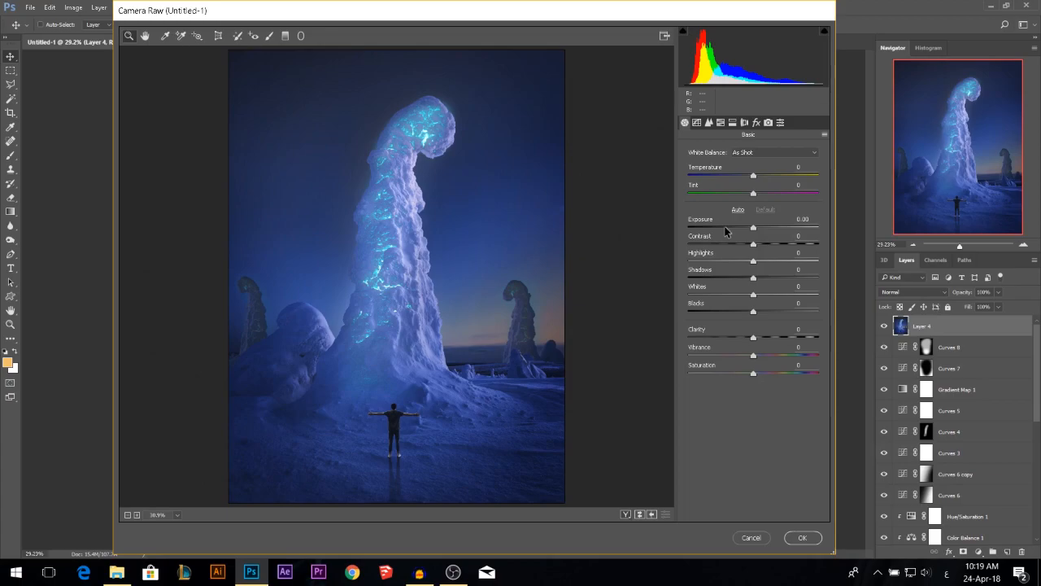
{"action": "left_click_drag", "start_coordinate": [753, 336], "coordinate": [720, 331]}
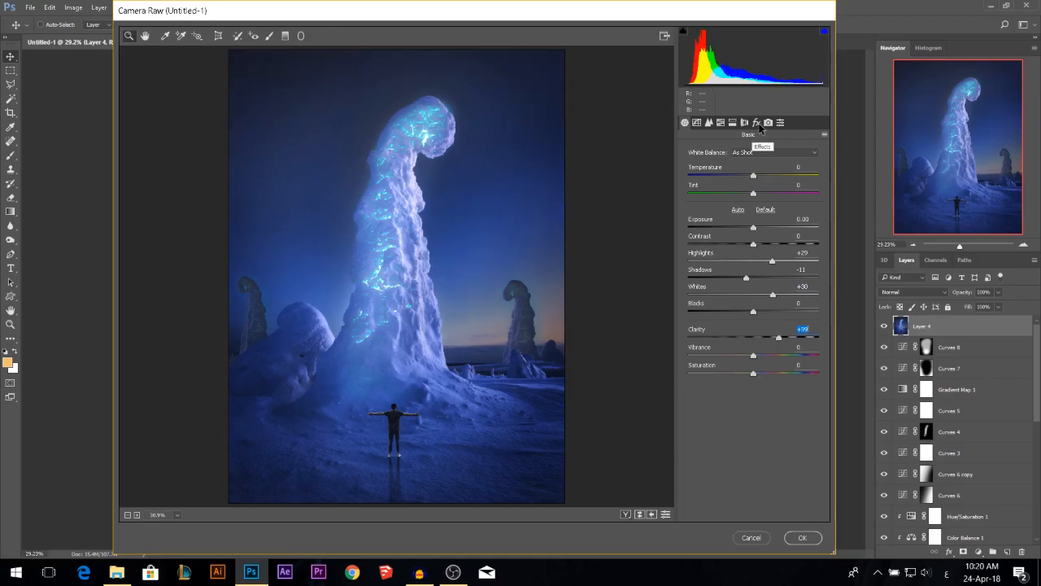
- In the Camera Raw effects, lower Dehaze slightly, set the post-crop vignetting amount to -11 and add a little grain
{"action": "left_click", "coordinate": [757, 123]}
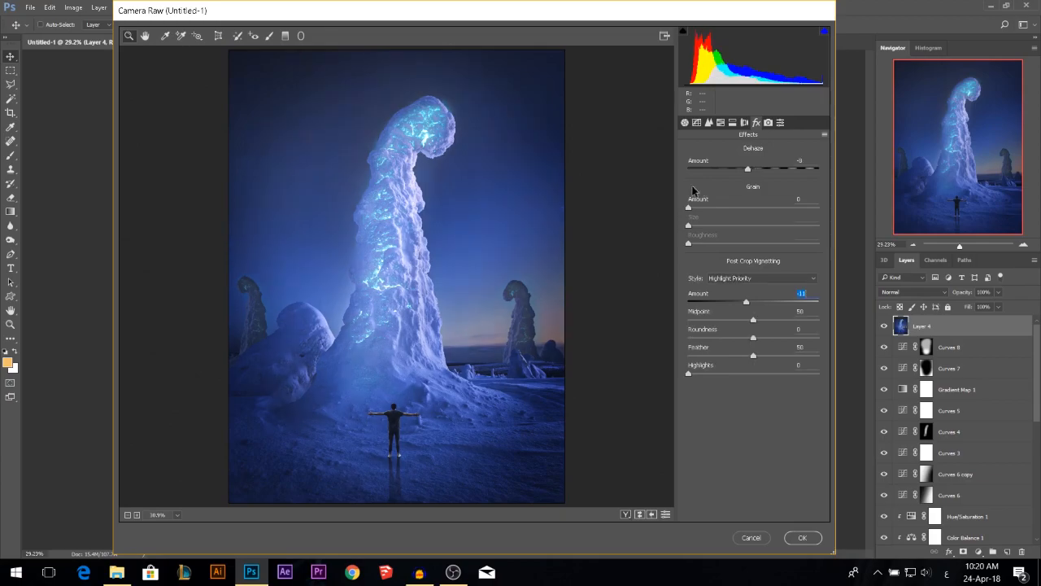
{"action": "left_click_drag", "start_coordinate": [688, 207], "coordinate": [705, 205]}
- Try different Blue Primary hues in the camera calibration, settle on -6, and apply the Camera Raw filter
{"action": "left_click", "coordinate": [768, 122]}
{"action": "left_click_drag", "start_coordinate": [753, 325], "coordinate": [741, 326]}
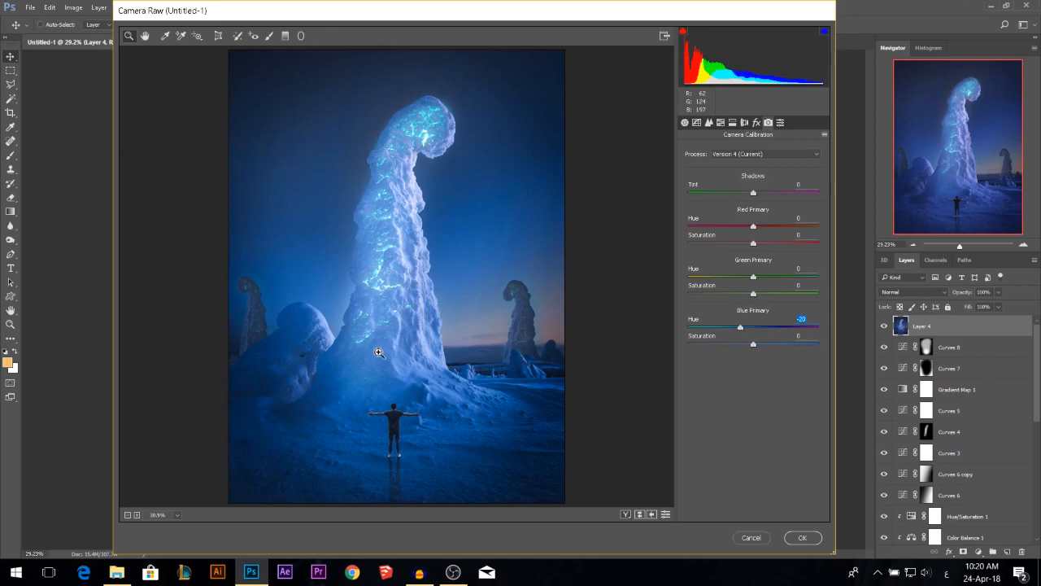
{"action": "left_click_drag", "start_coordinate": [743, 324], "coordinate": [763, 325]}
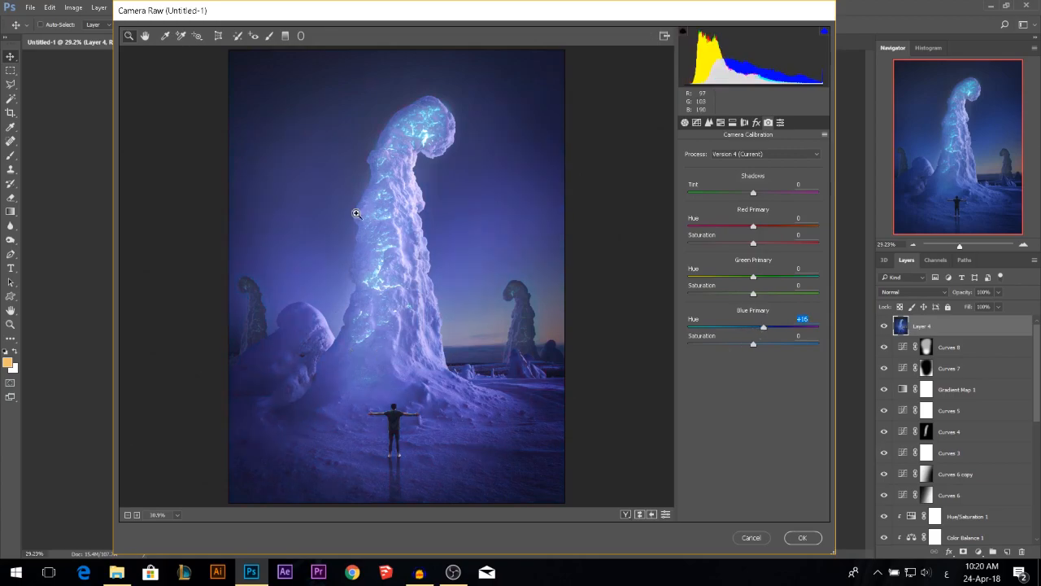
{"action": "left_click_drag", "start_coordinate": [769, 328], "coordinate": [759, 326]}
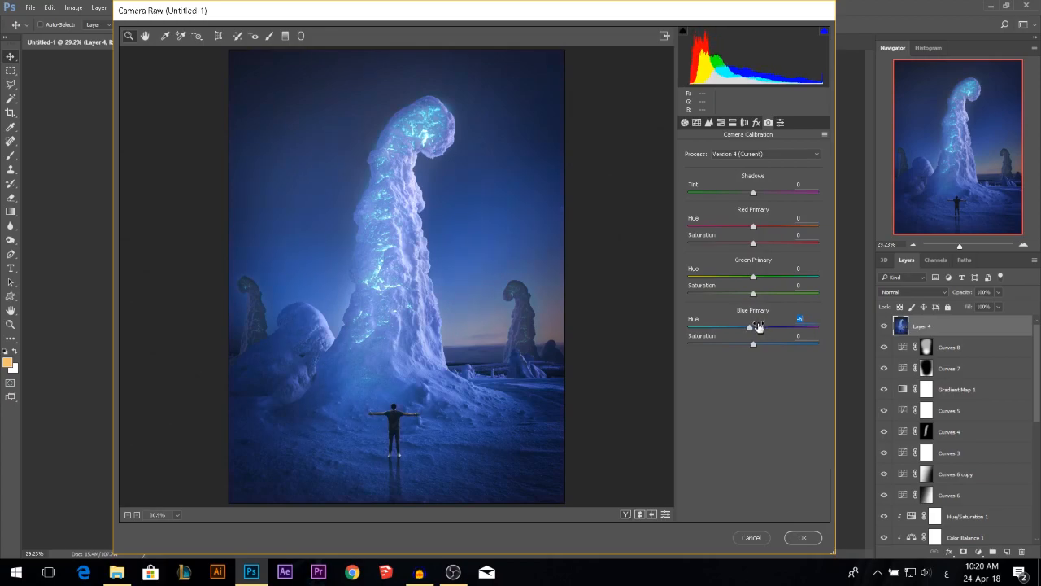
{"action": "left_click", "coordinate": [802, 538]}
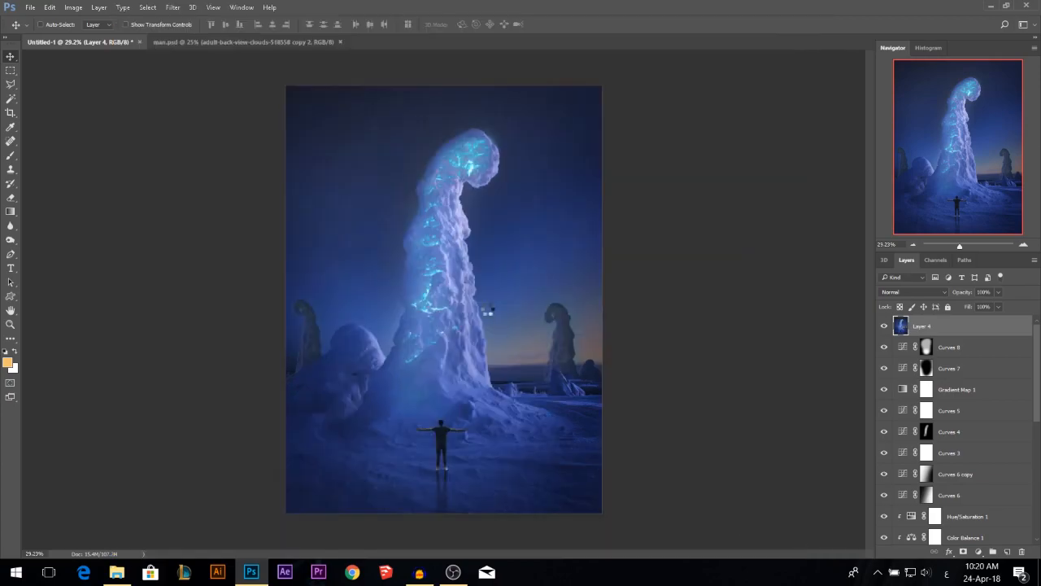